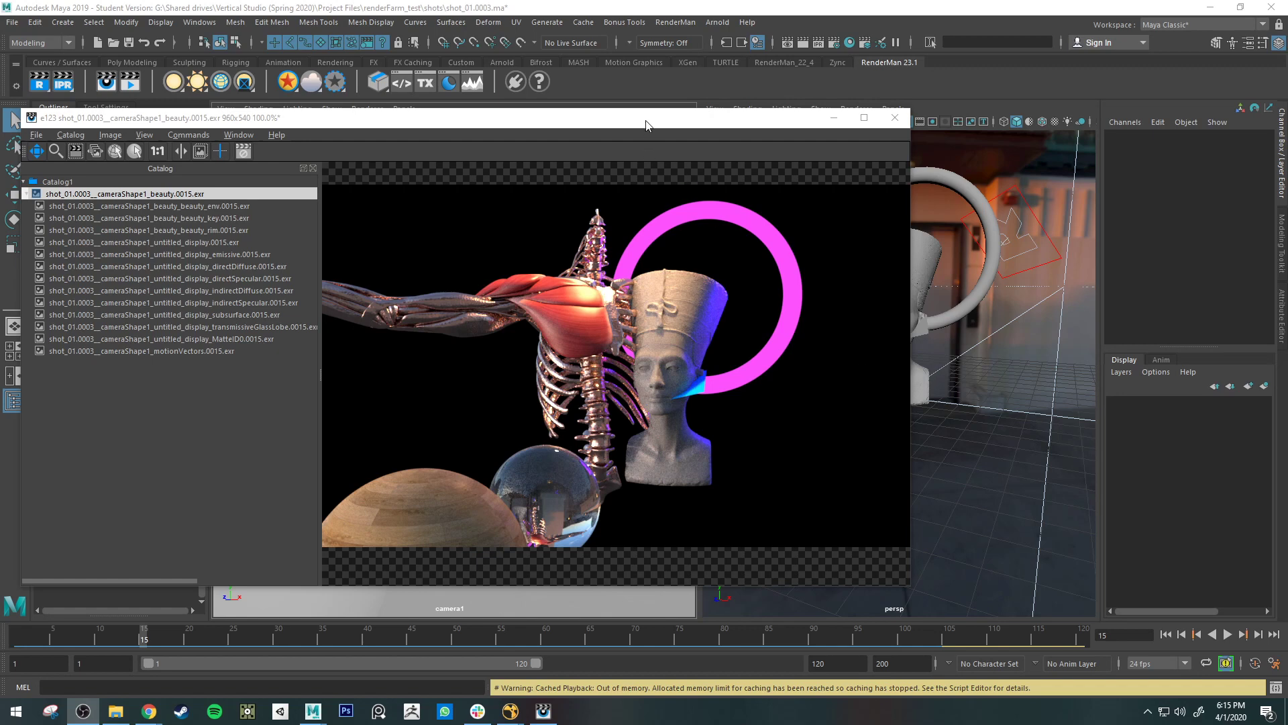
Move the render viewer window clear of the Outliner, narrow its catalog pane and expand the beauty render's list of passes.
left_click_drag(645, 129, 785, 119)
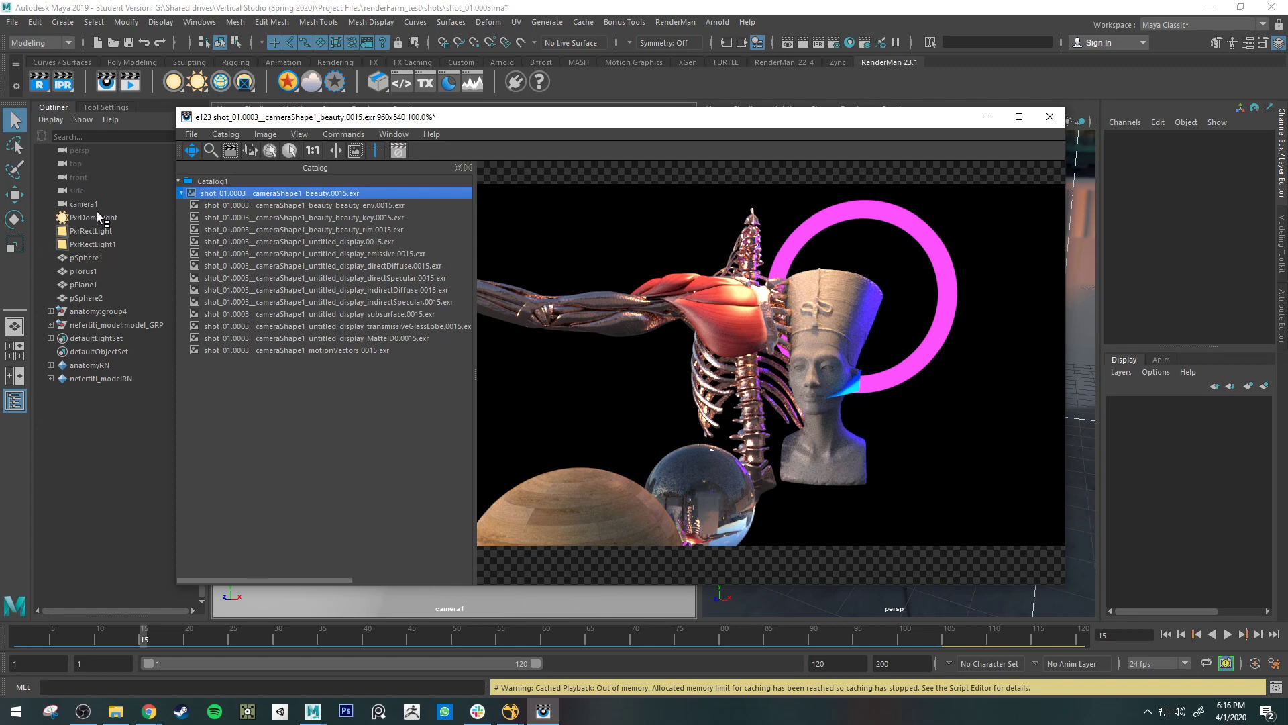
left_click(181, 193)
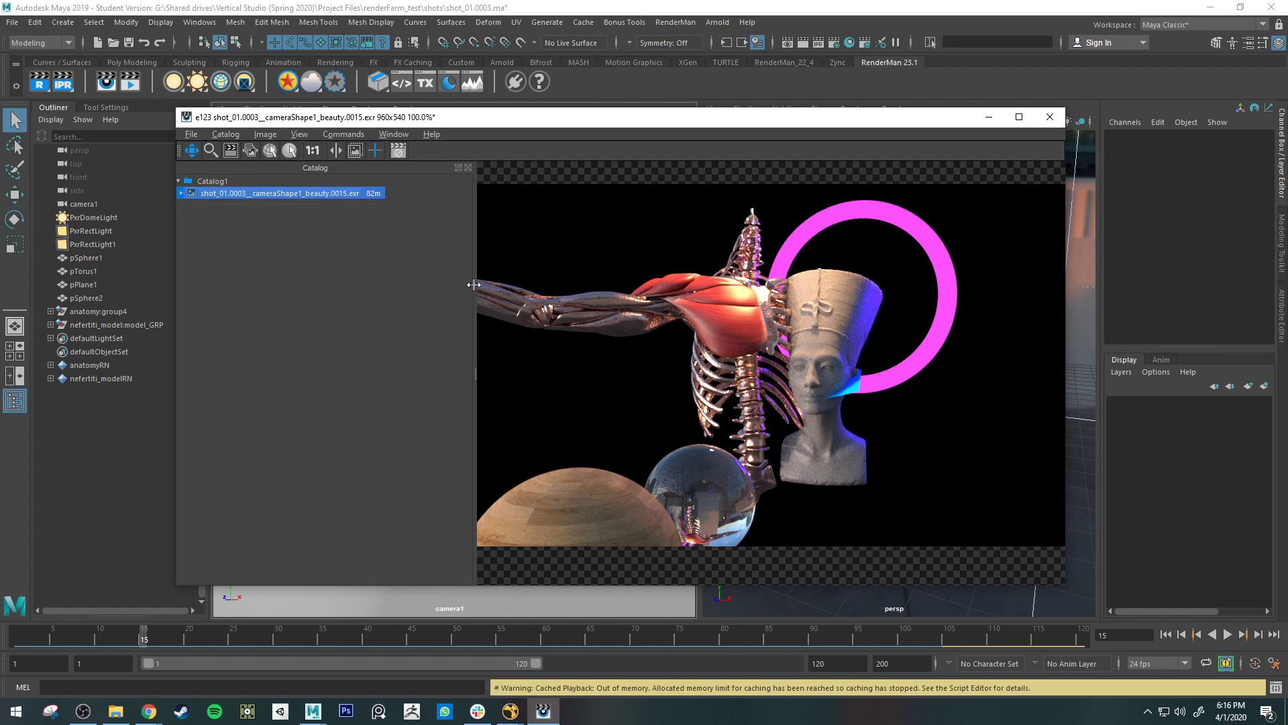
left_click_drag(474, 285, 396, 285)
left_click(181, 193)
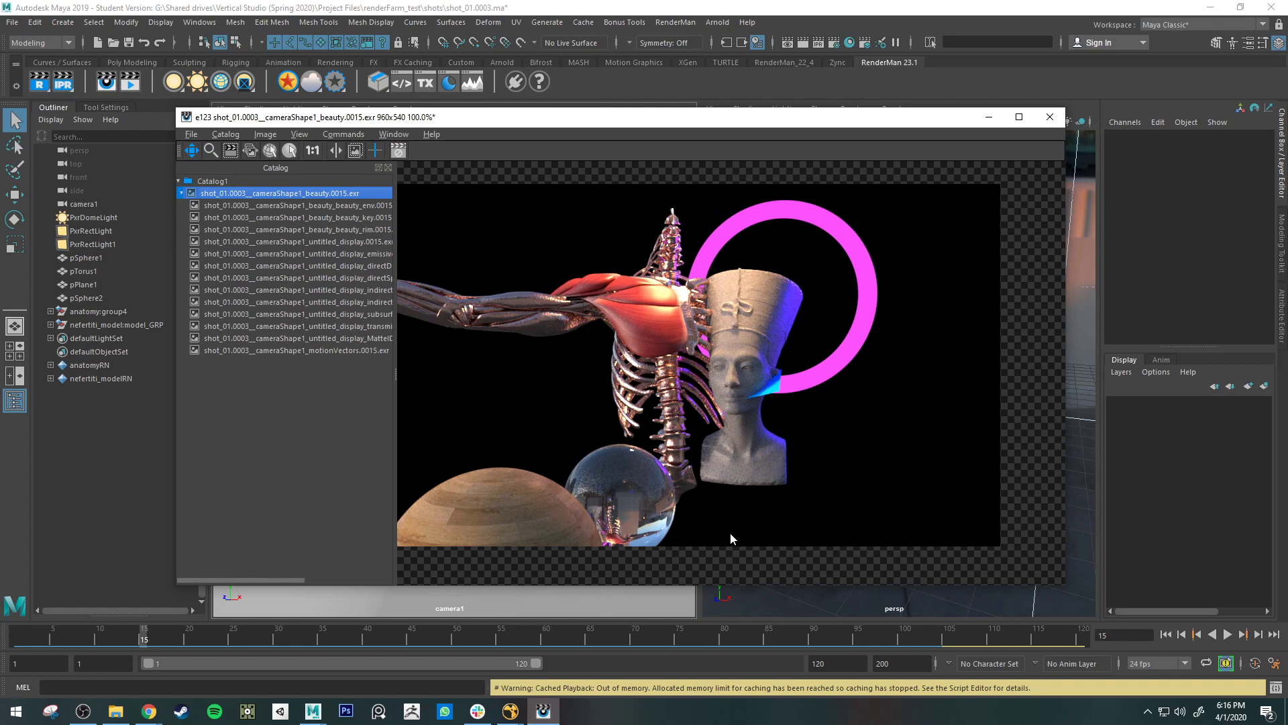
left_click(180, 193)
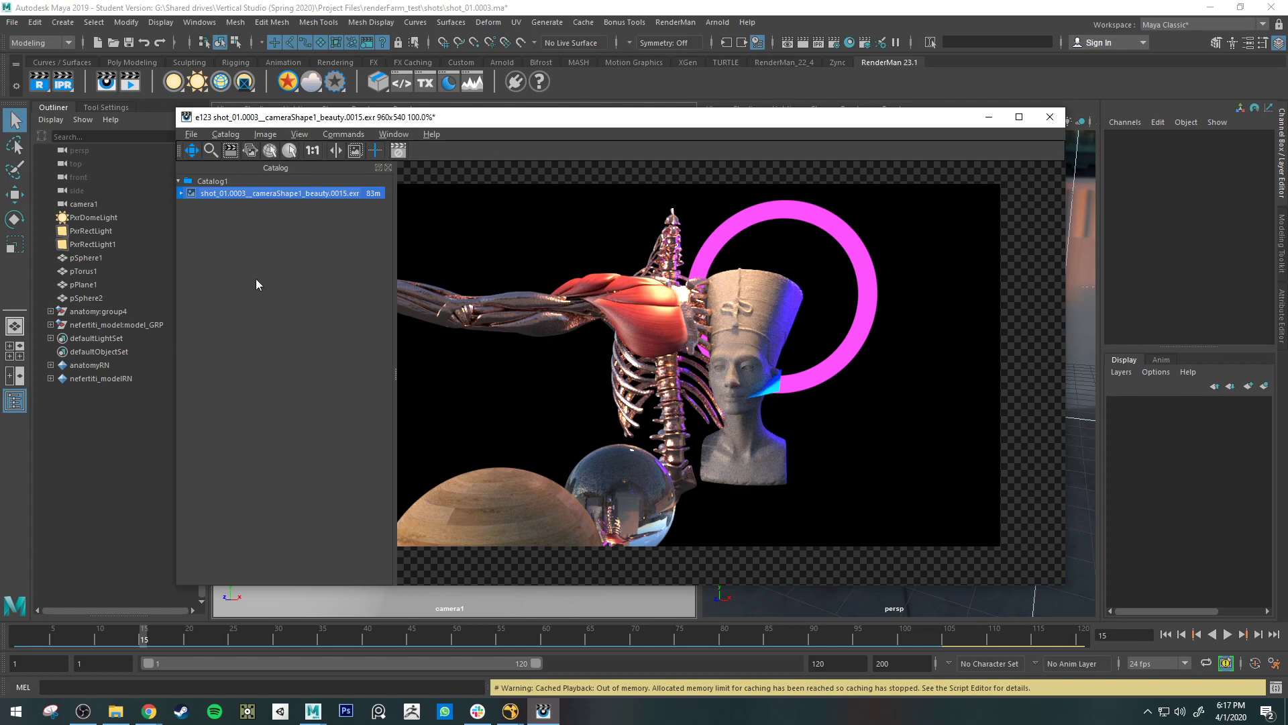
left_click(181, 193)
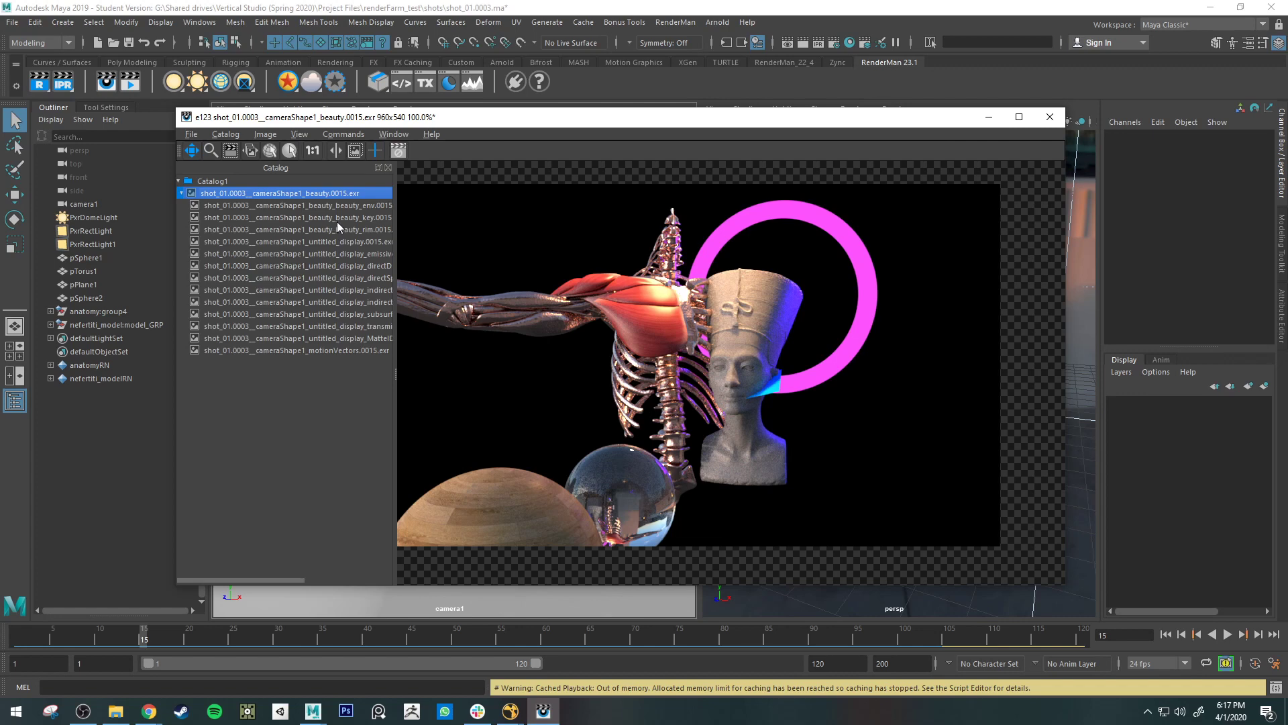
View the direct diffuse, direct specular, indirect diffuse, indirect specular, subsurface and transmissiveGlassLobe passes of the frame 15 render.
left_click(350, 265)
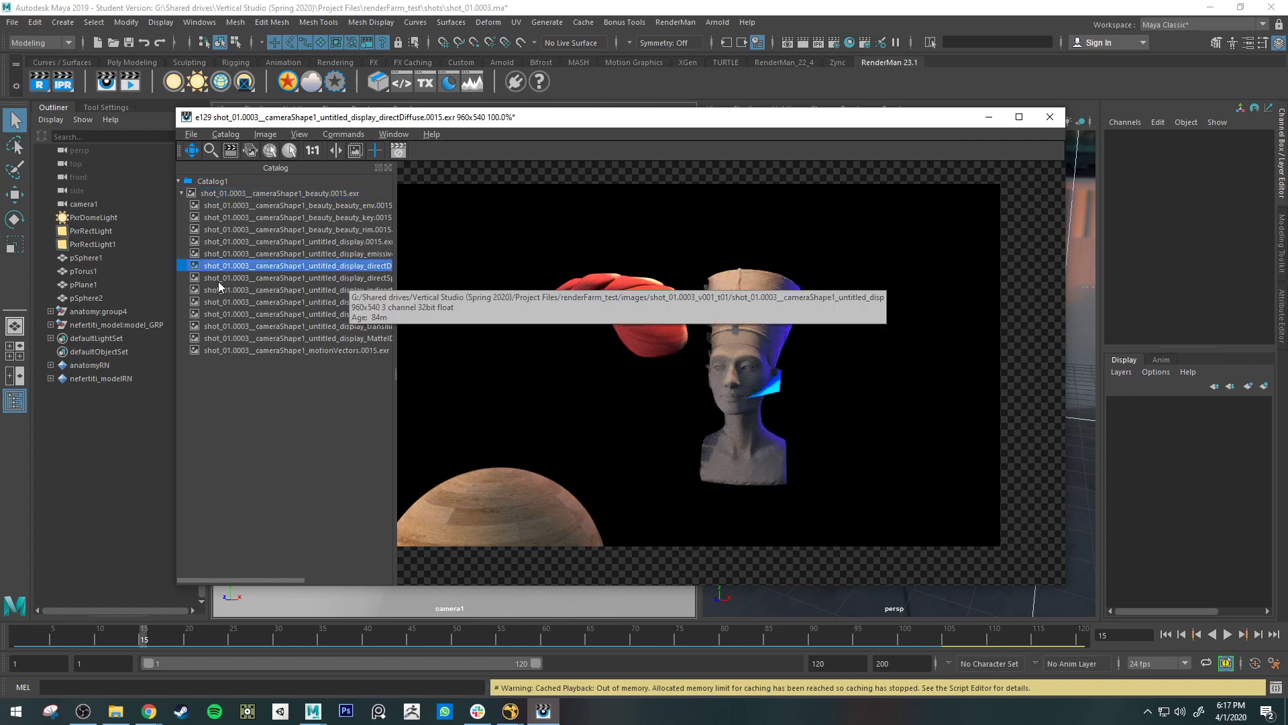
key("Down")
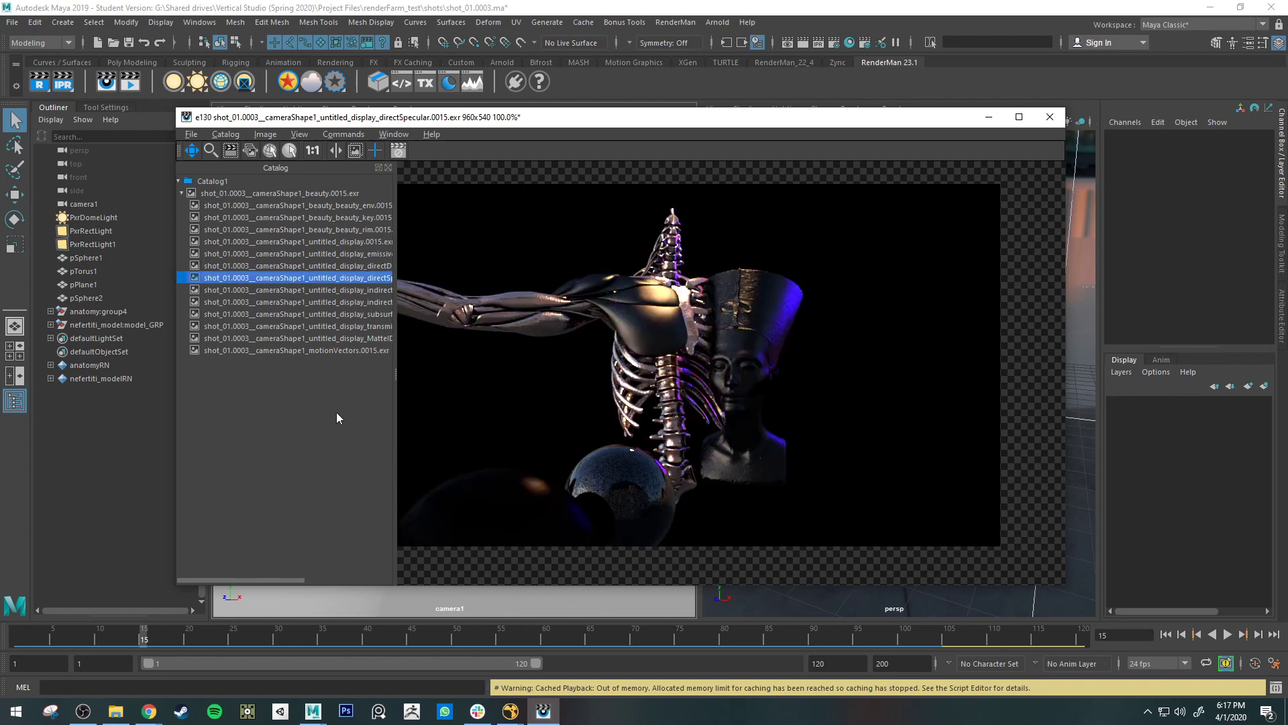
left_click(352, 289)
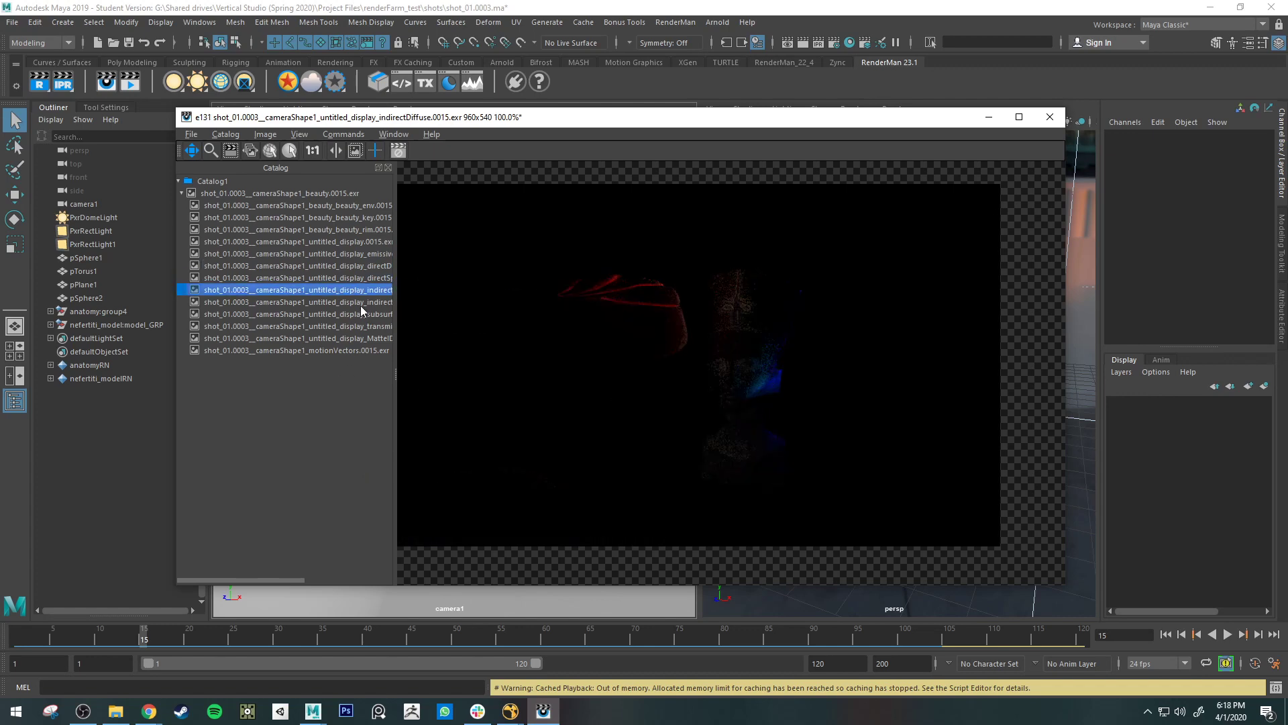
left_click(365, 302)
left_click(381, 315)
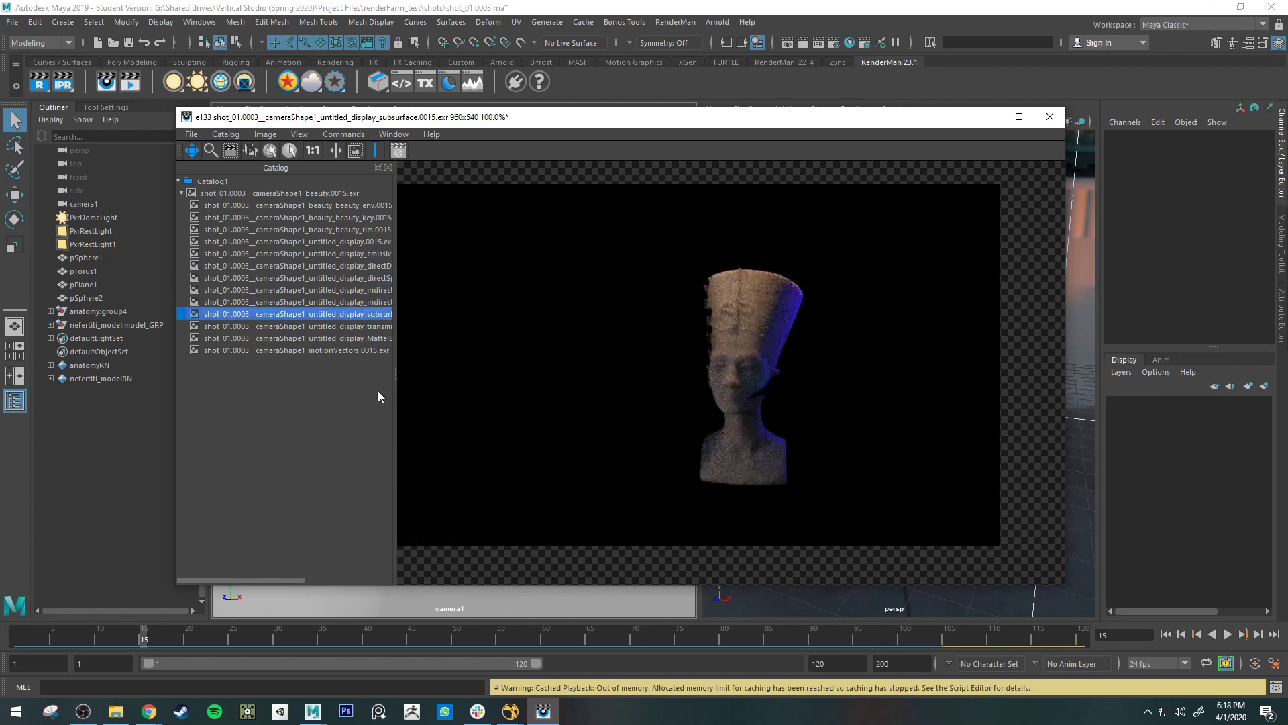
left_click(384, 326)
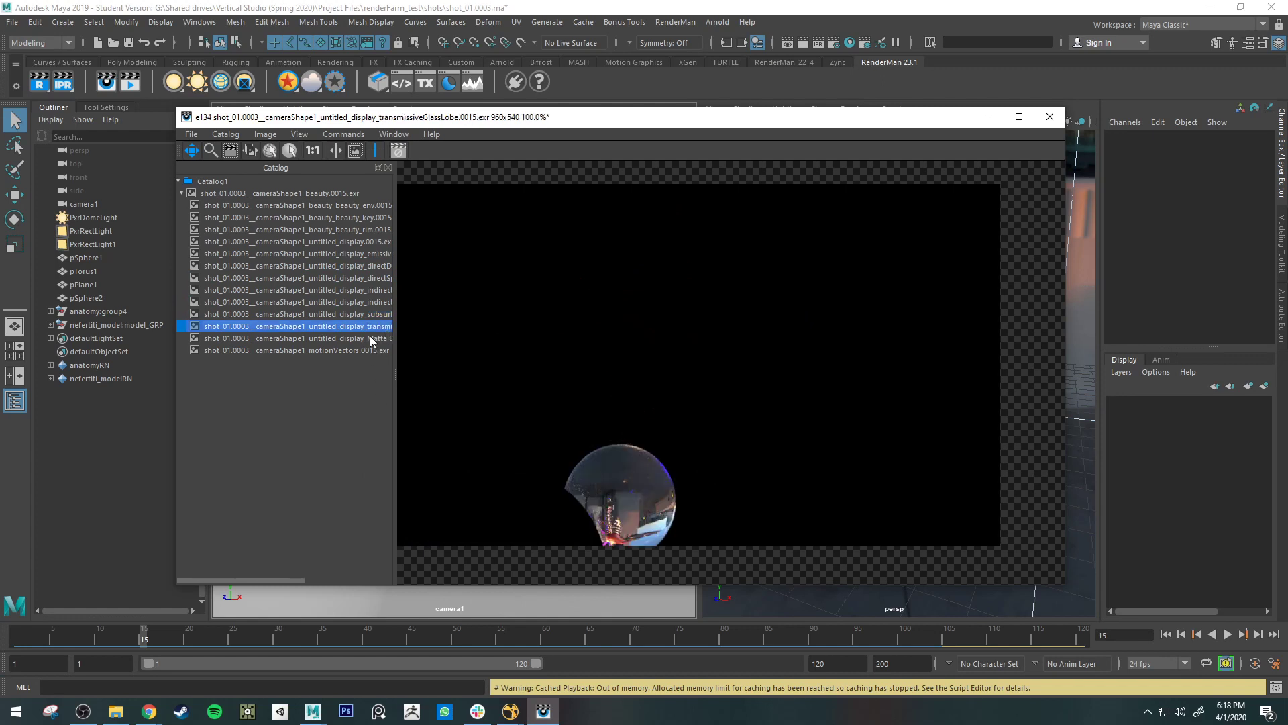
View the untitled_display pass, the rim, key and env light passes, the MatteID pass and the motion vectors.
left_click(370, 242)
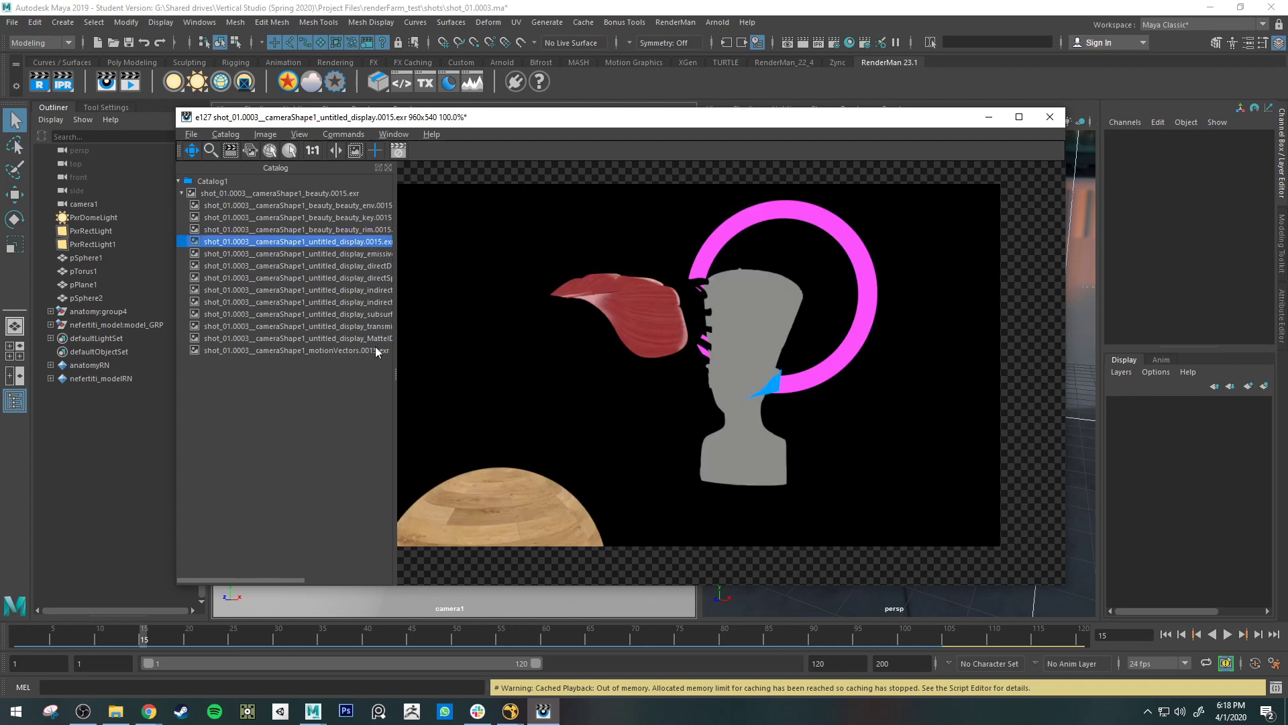
left_click(352, 228)
left_click(357, 214)
left_click(360, 205)
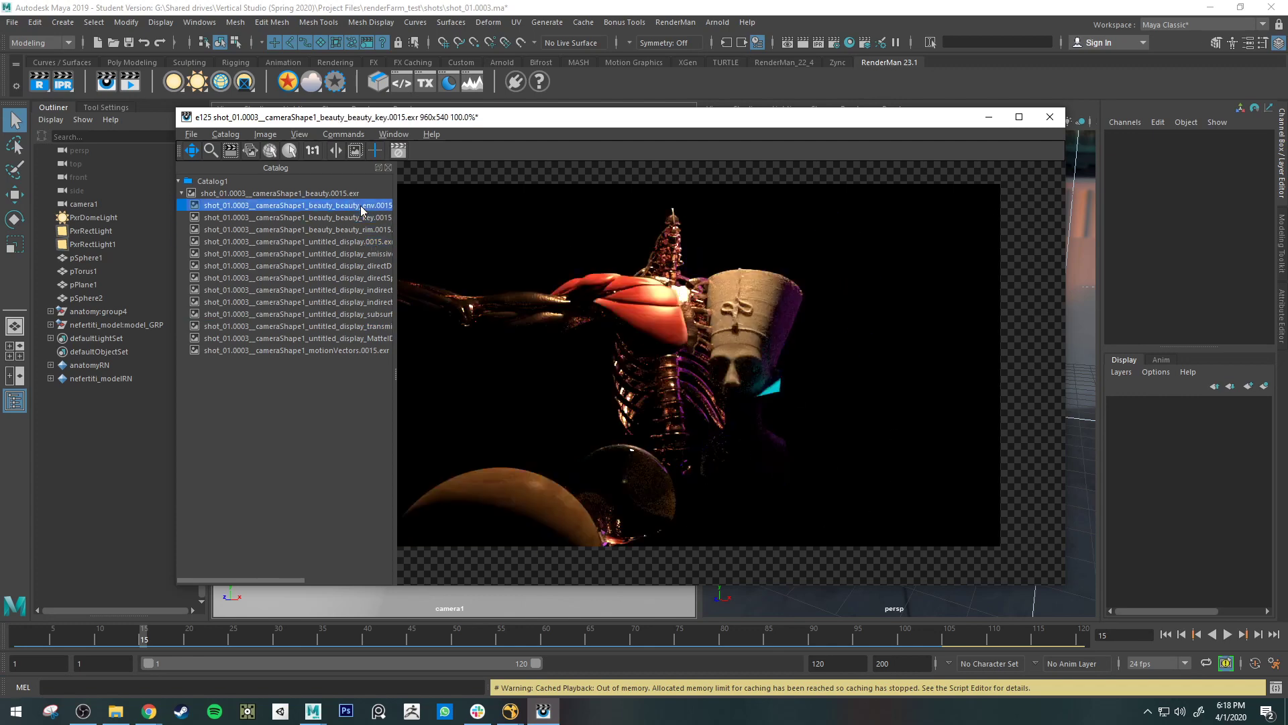
left_click(369, 338)
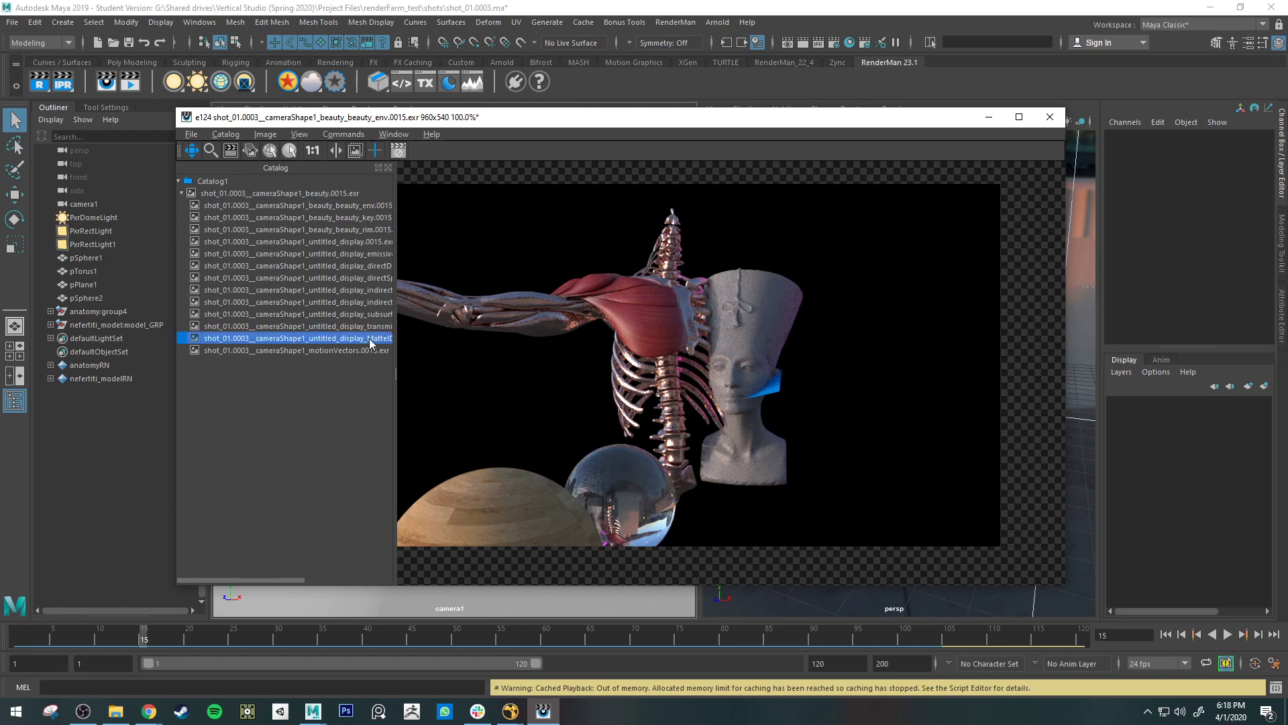
left_click(369, 351)
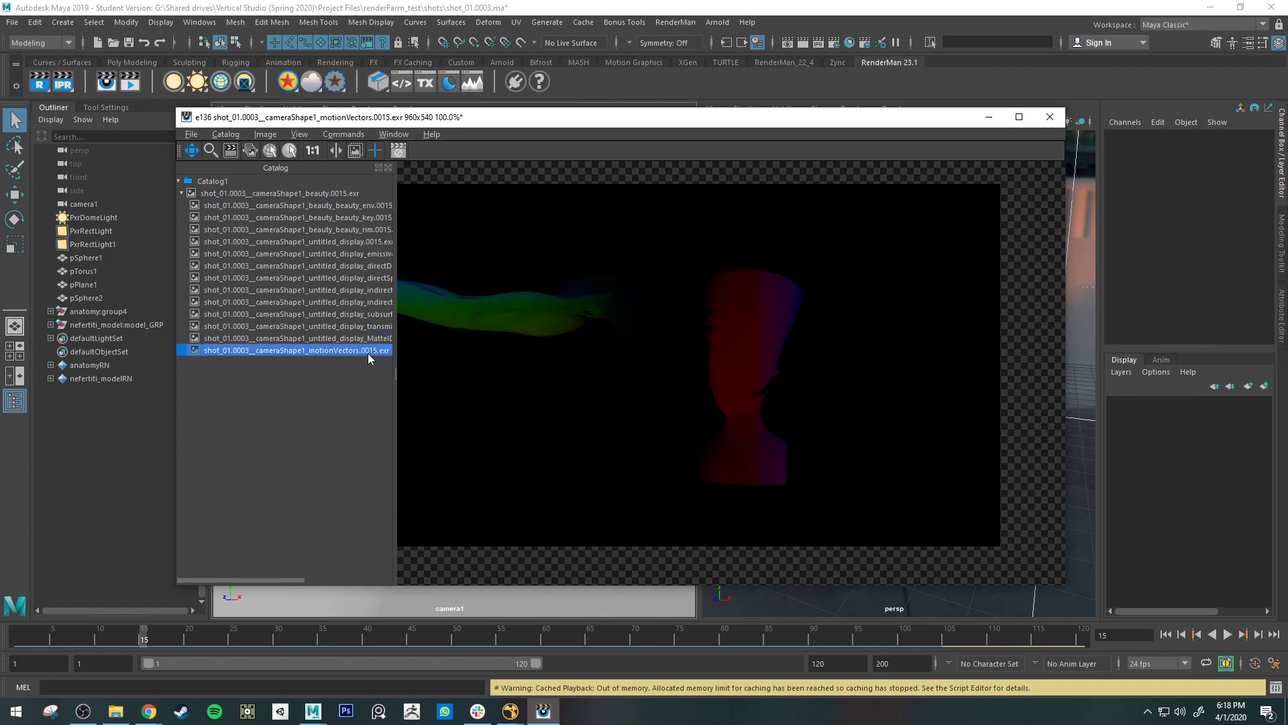
Review the direct specular, emissive, indirect diffuse and direct diffuse passes, and return to the combined beauty render.
left_click(300, 277)
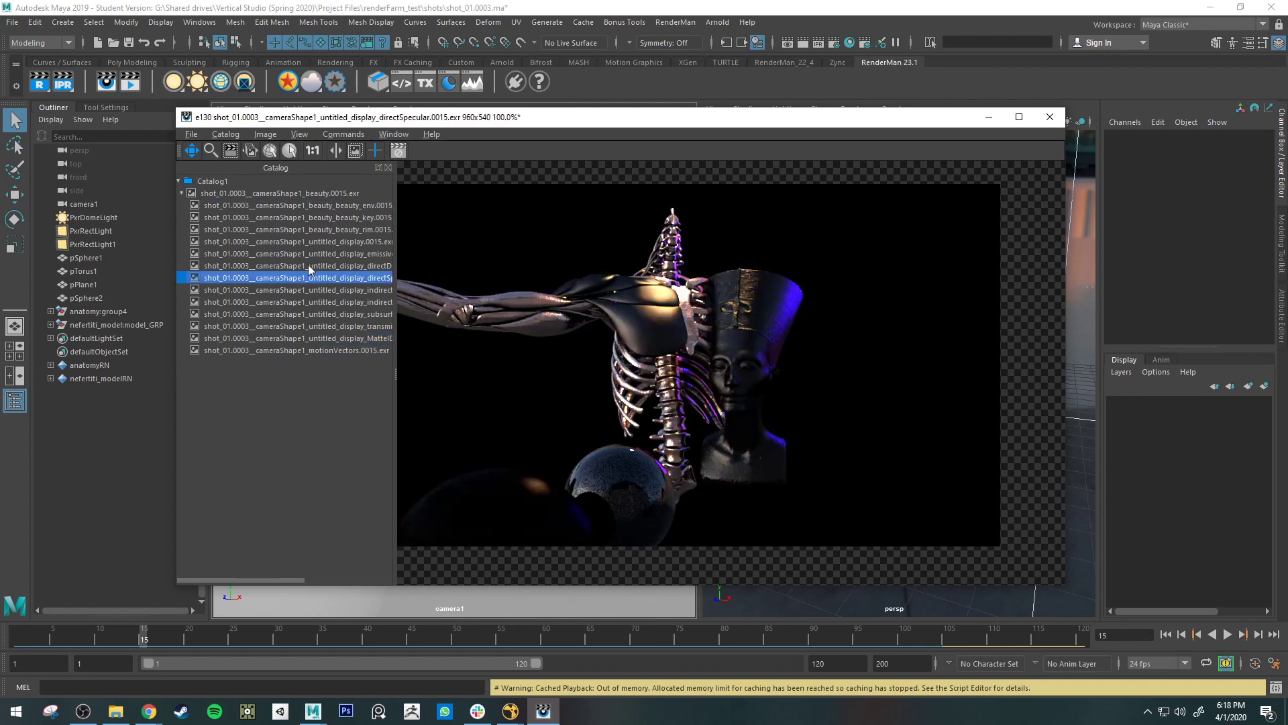
left_click(316, 254)
left_click(325, 289)
left_click(331, 267)
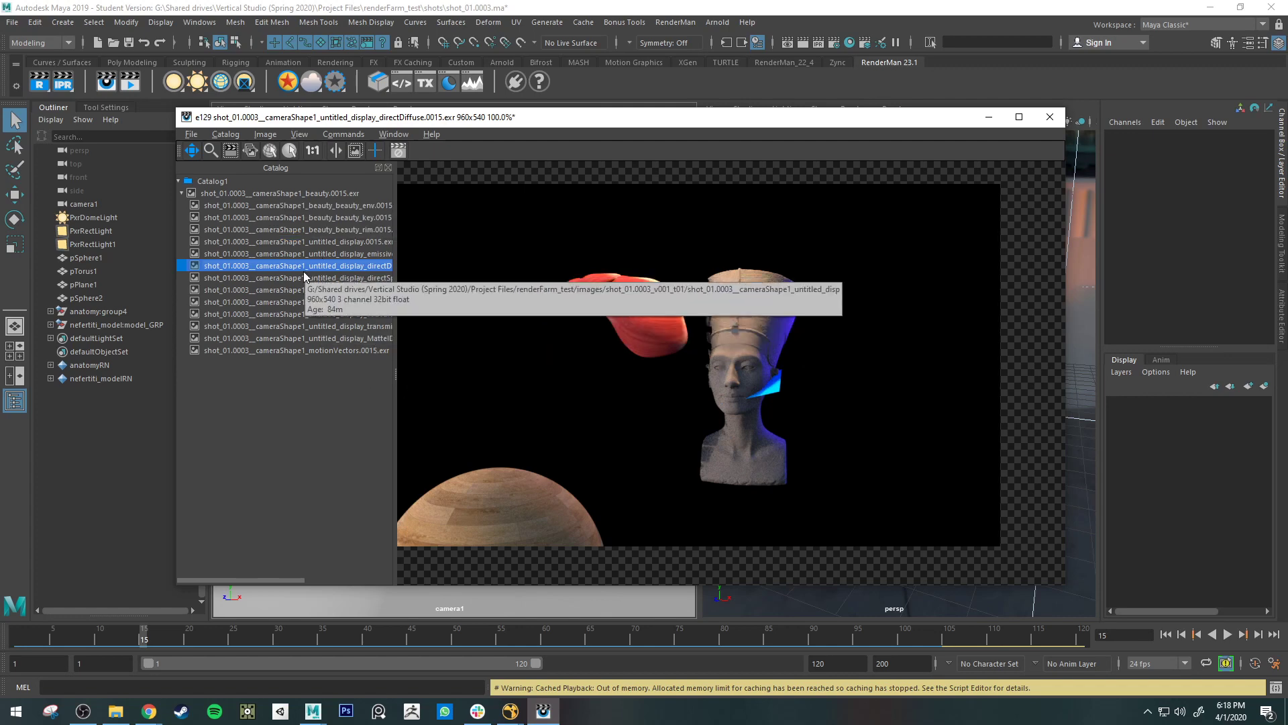
left_click(337, 194)
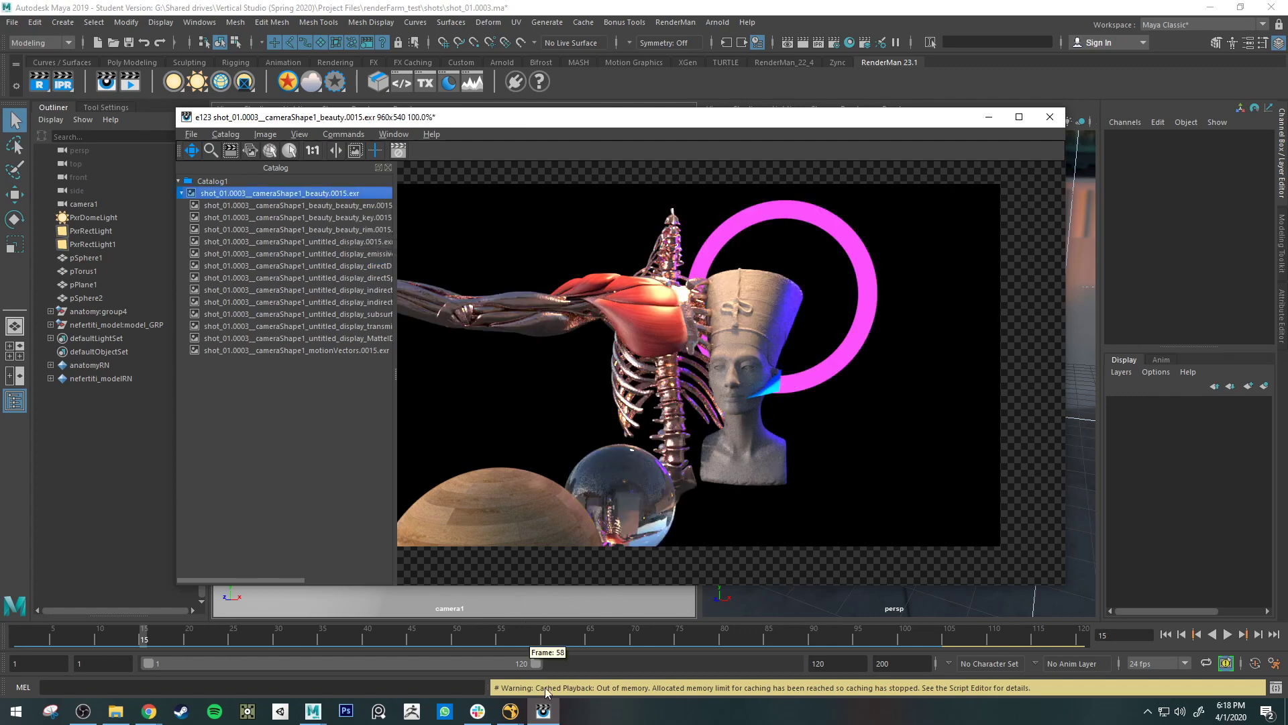
Switch to the save.nknc script in Nuke and minimize the render viewer covering it.
left_click(510, 711)
left_click(582, 669)
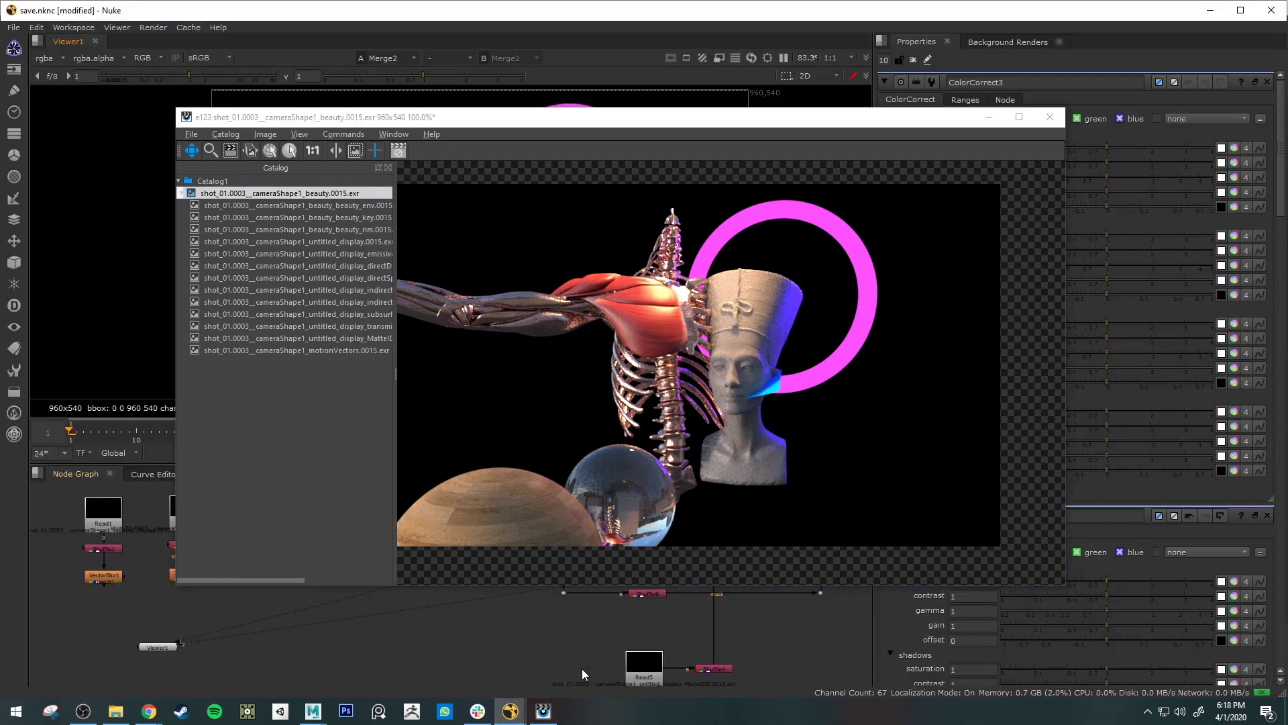
left_click(993, 119)
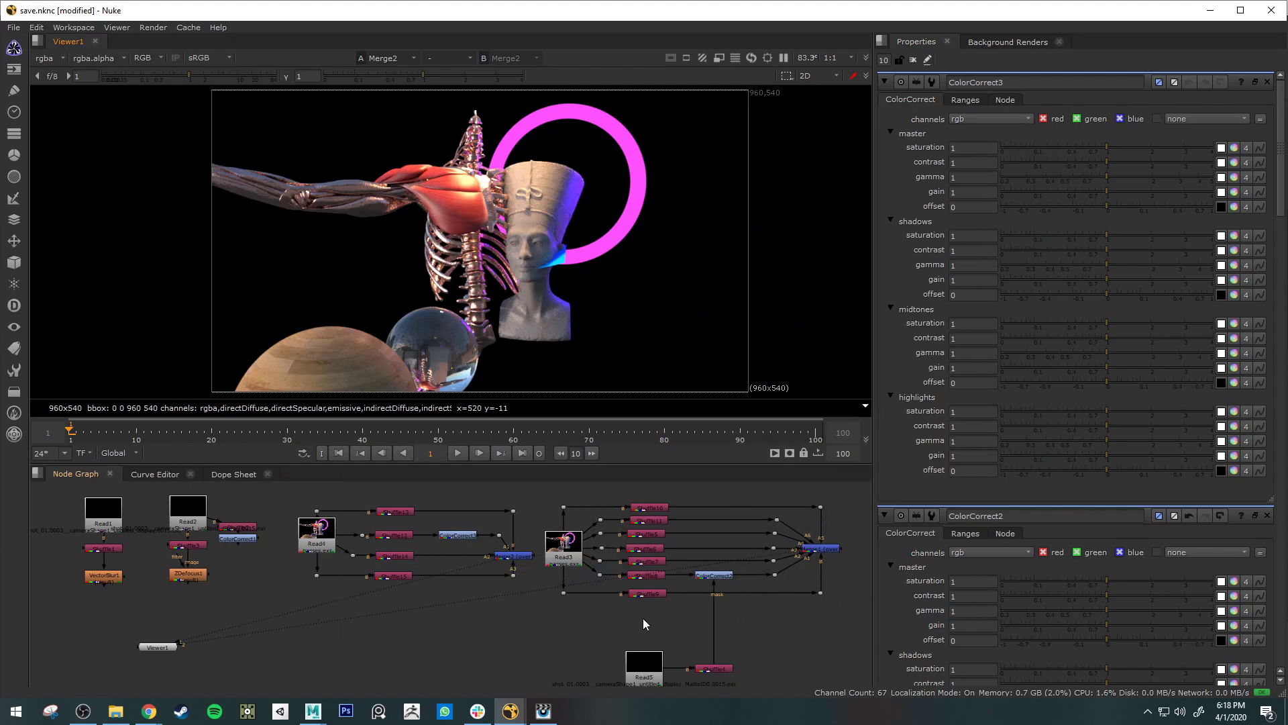
View the Read3 render, followed by its direct diffuse and direct specular Shuffle nodes.
left_click(576, 554)
key("1")
left_click(646, 595)
key("1")
left_click(650, 574)
key("1")
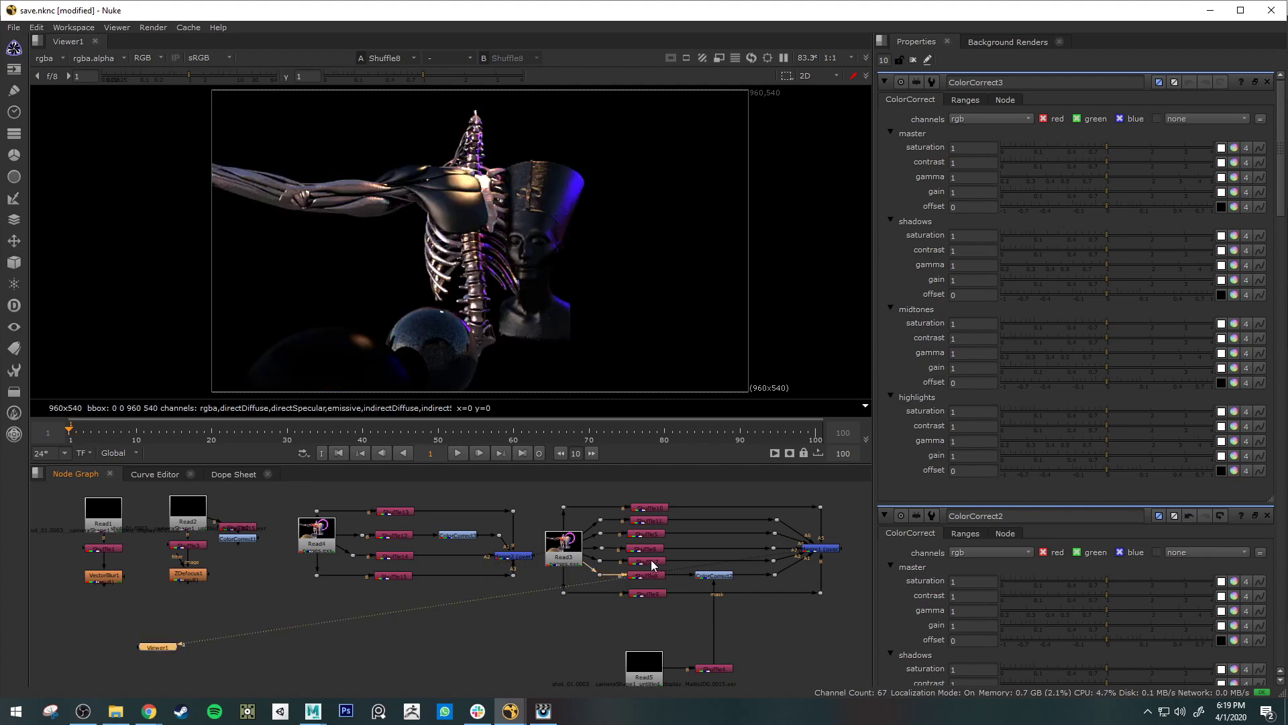
View Read3's remaining Shuffle nodes one by one, from indirect diffuse through emissive and subsurface to glass transmission.
left_click(651, 560)
key("1")
left_click(654, 547)
key("1")
left_click(654, 533)
key("1")
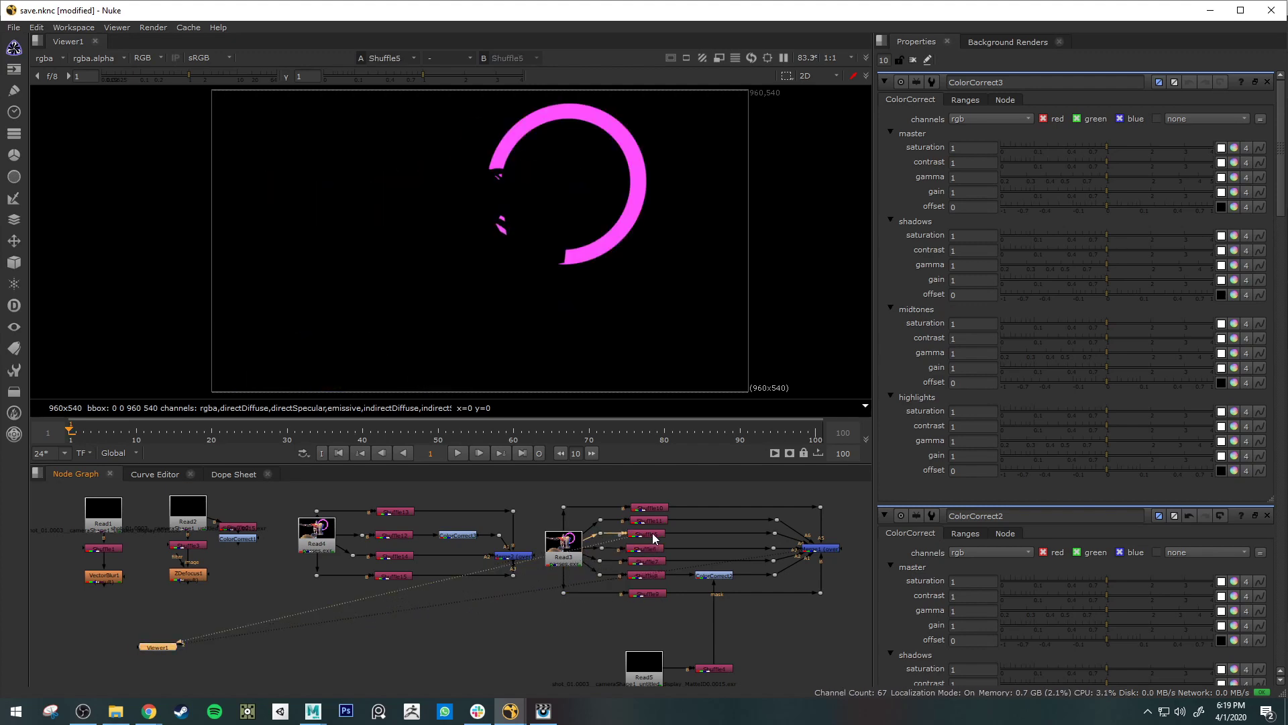
left_click(651, 521)
key("1")
left_click(650, 507)
key("1")
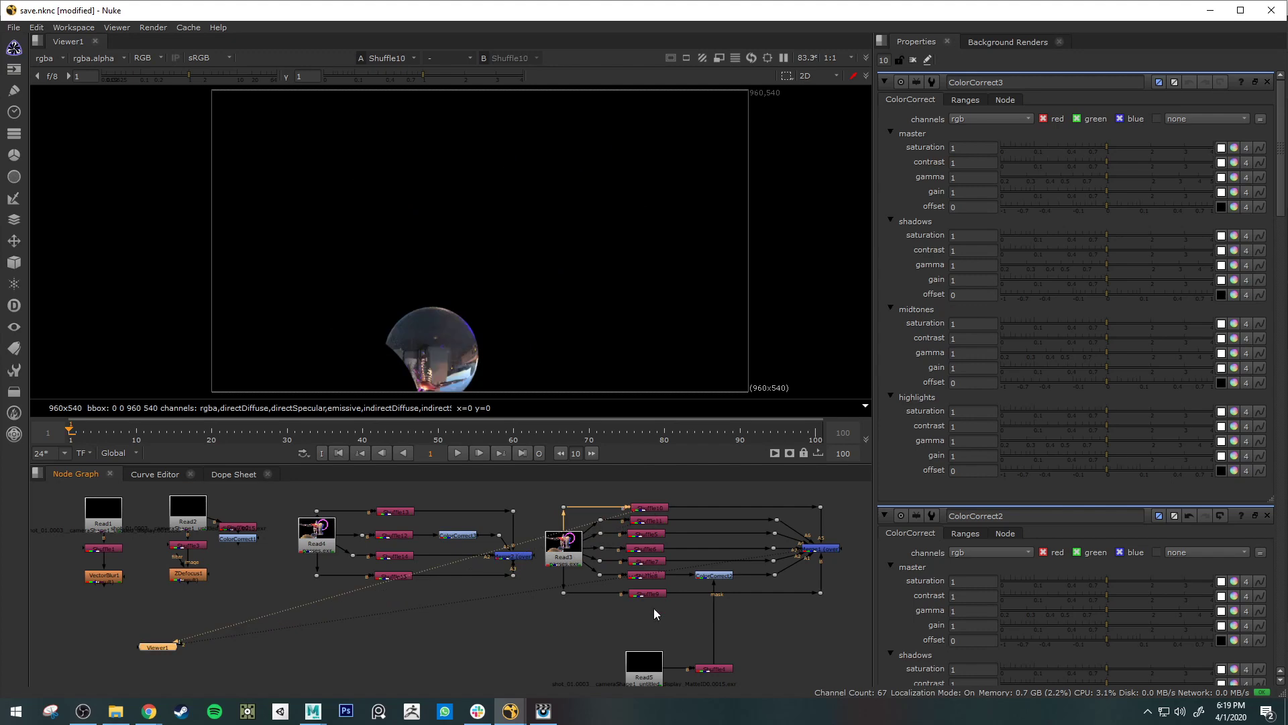
Compare the recombined Merge1 output with the original Read3 render in the viewer, ending on Merge1.
left_click(833, 549)
key("1")
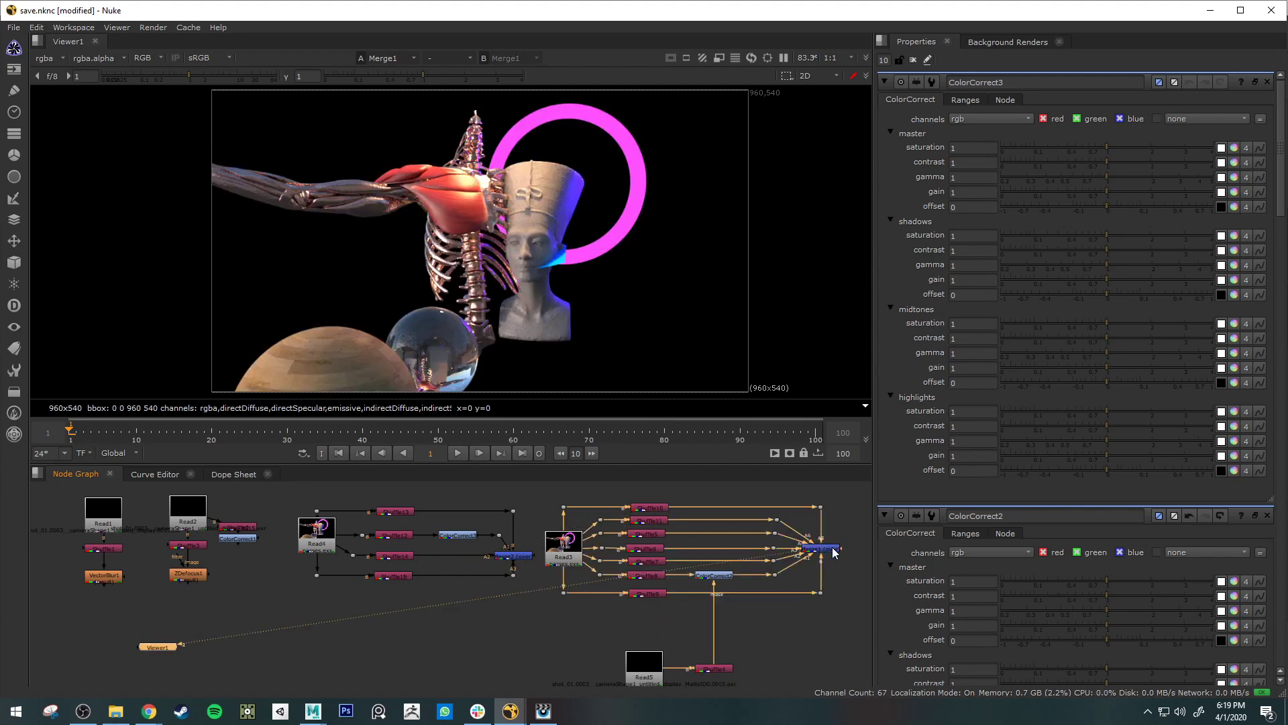
left_click(565, 556)
key("1")
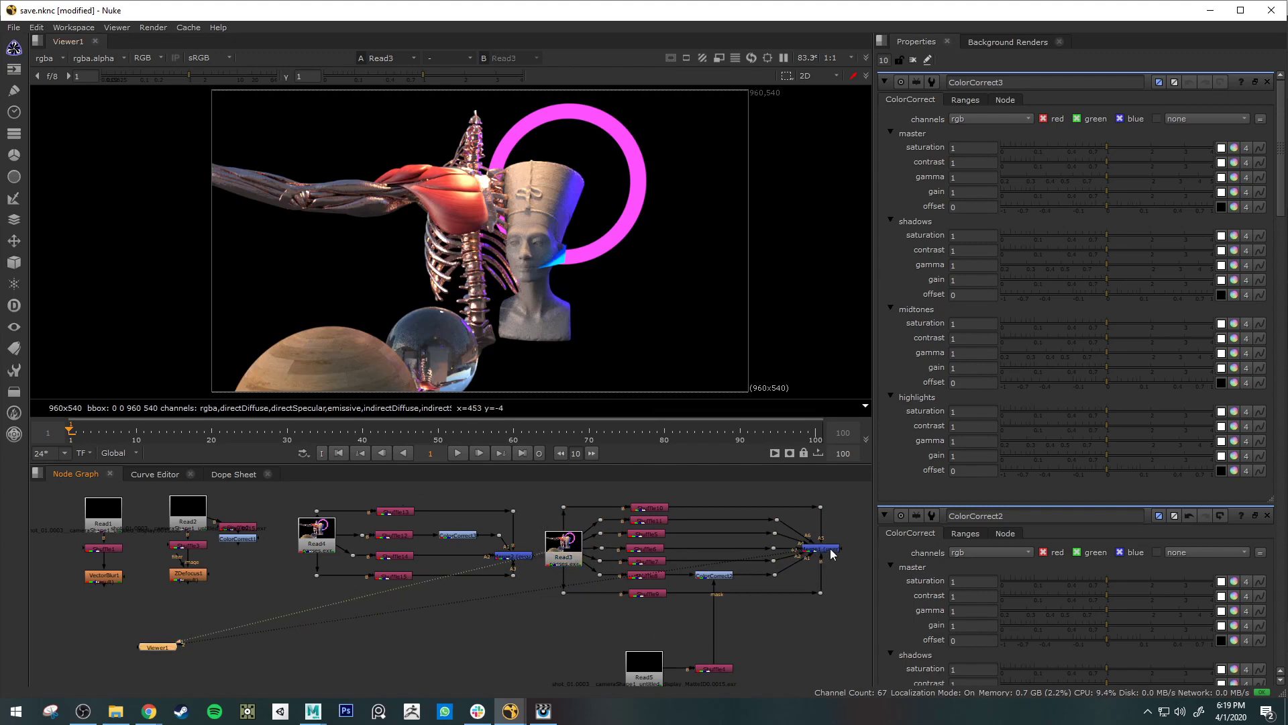
left_click(833, 550)
key("1")
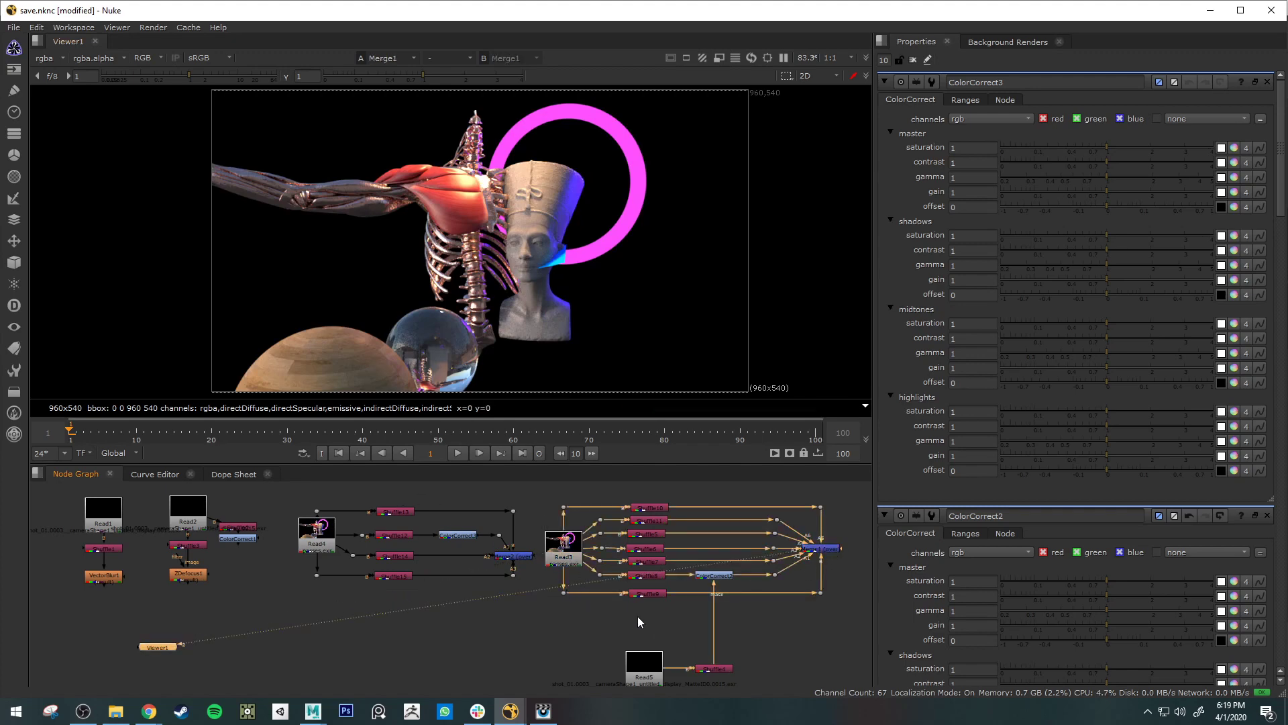
left_click(565, 548)
key("2")
left_click(821, 549)
key("1")
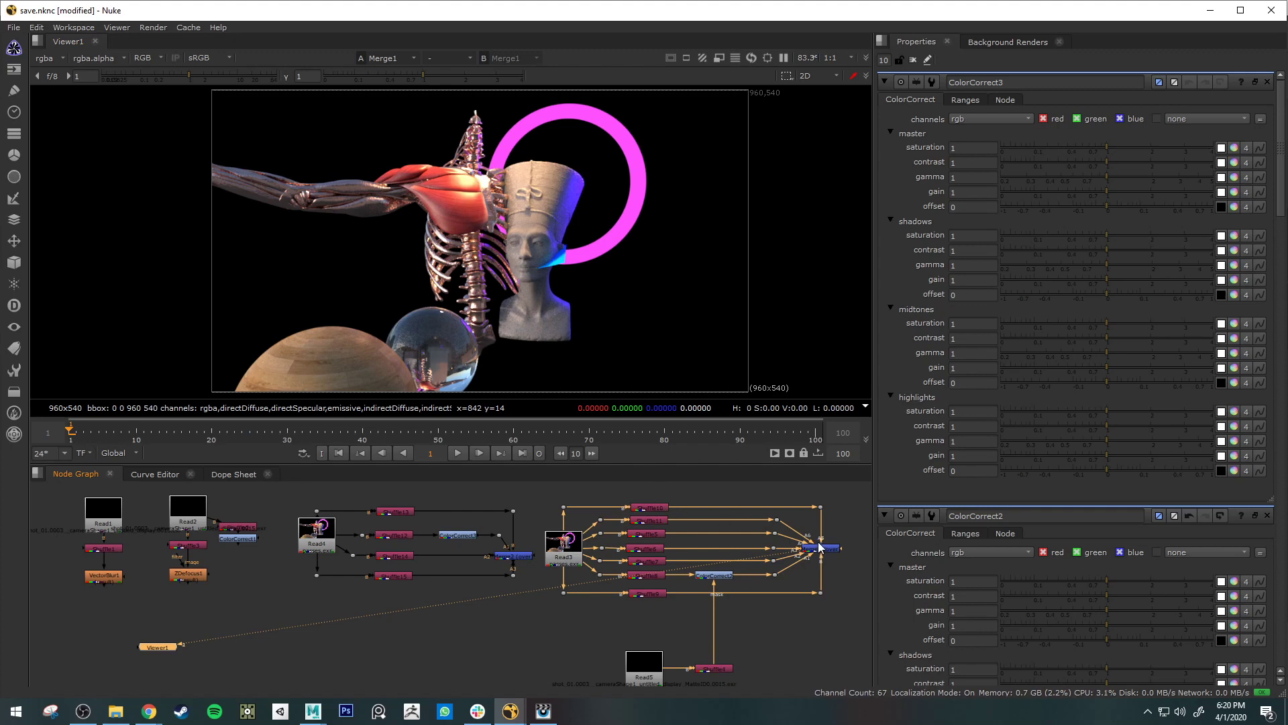
Select Read3 and view its glass transmission, subsurface and emissive Shuffle nodes in turn.
left_click(571, 550)
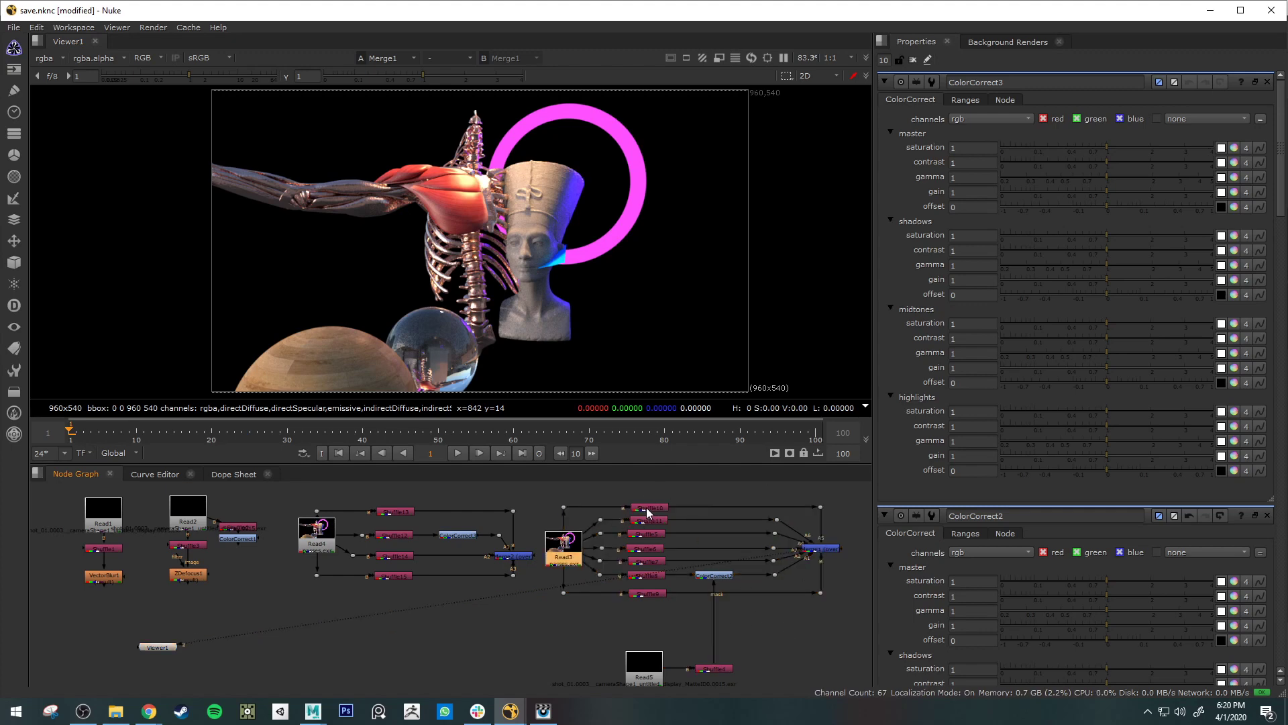
left_click(647, 507)
key("1")
left_click(655, 520)
key("1")
left_click(653, 534)
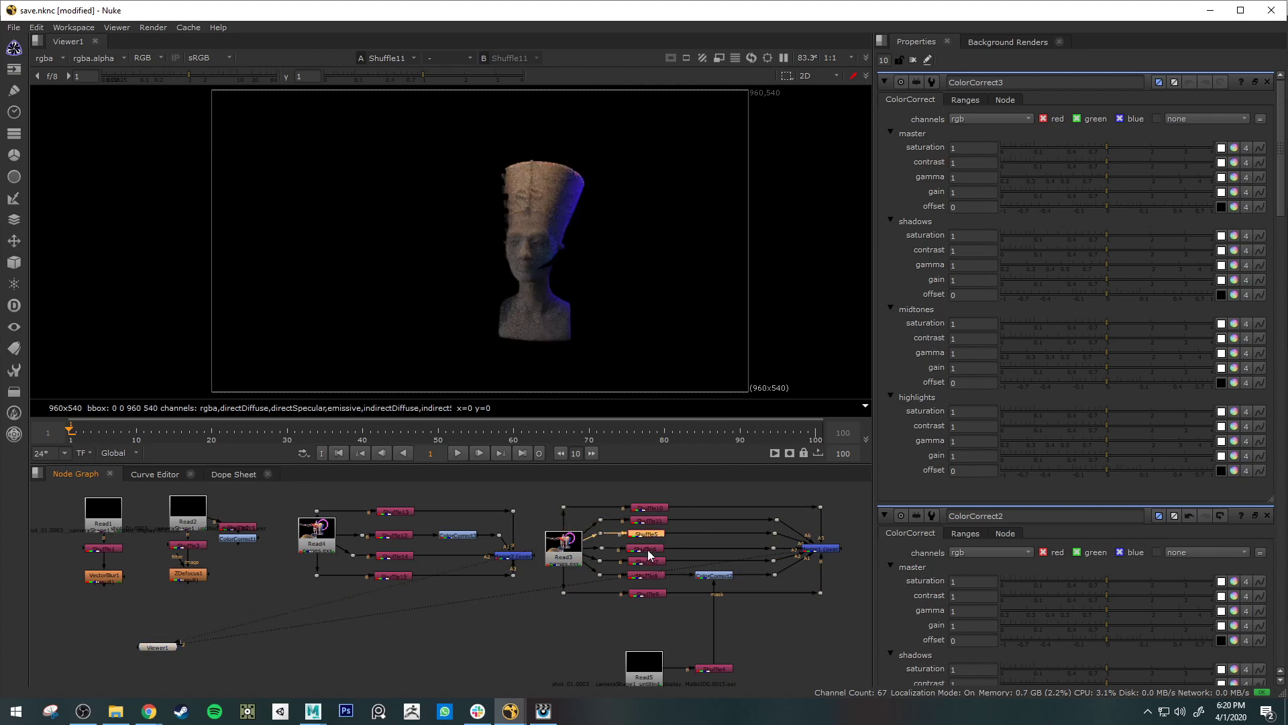
key("1")
View Read3's indirect and direct lighting Shuffle nodes down to direct diffuse, ending on the combined Merge1 output.
left_click(646, 549)
key("1")
left_click(654, 559)
key("1")
left_click(654, 574)
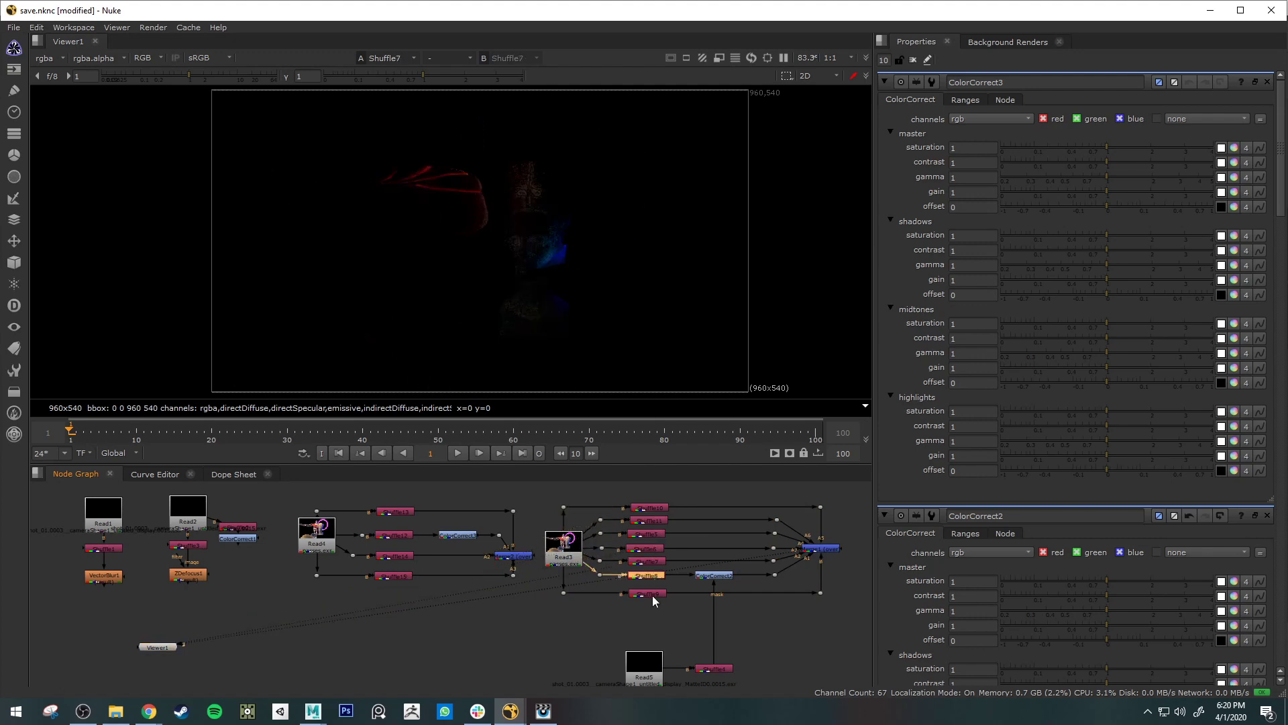
key("1")
left_click(653, 595)
key("1")
left_click(819, 553)
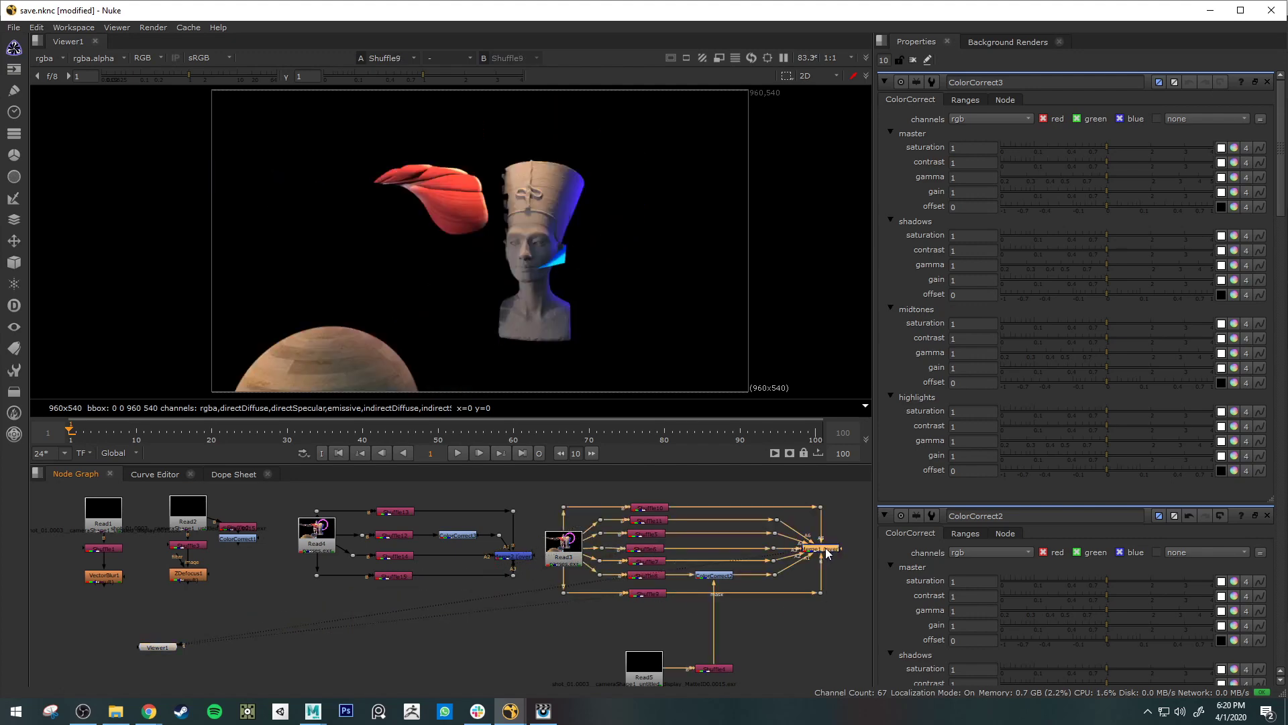
key("1")
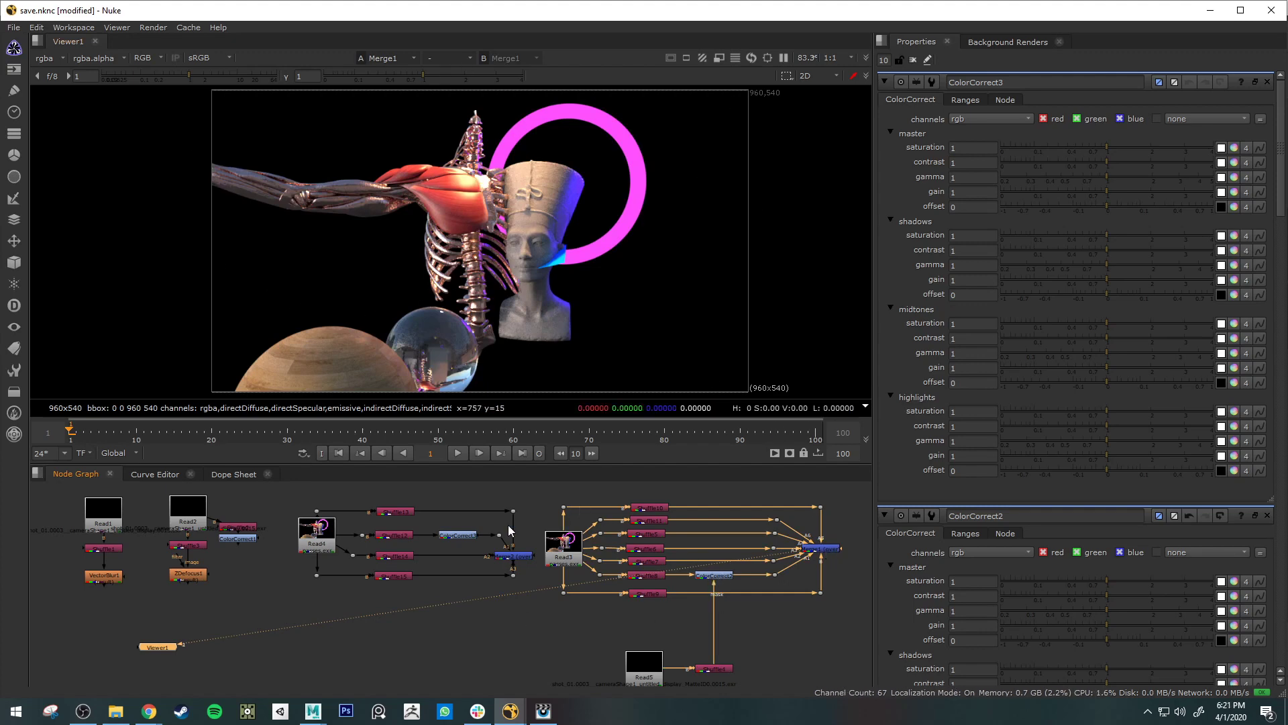
Inspect the direct specular branch by viewing its Shuffle node and masked ColorCorrect2 node, then the Merge1 result.
mouse_move(719, 577)
left_mouse_down()
mouse_move(699, 574)
mouse_move(719, 576)
left_mouse_up()
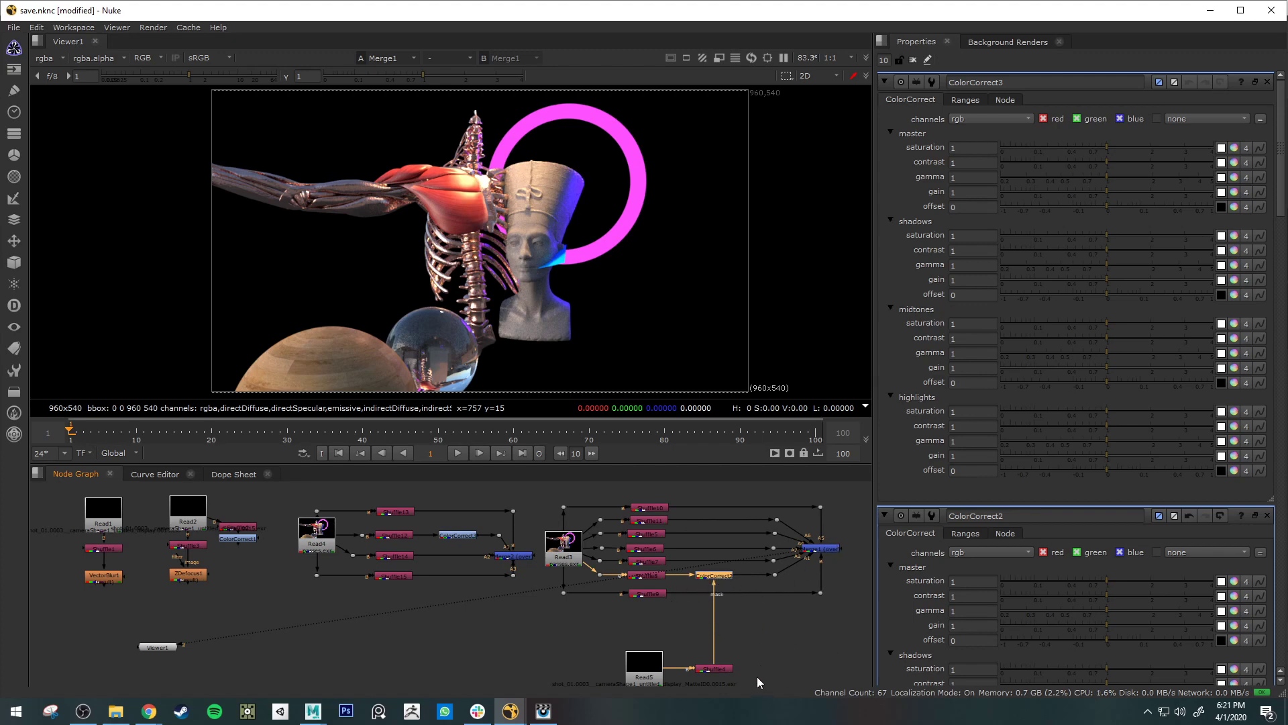
left_click(654, 575)
key("1")
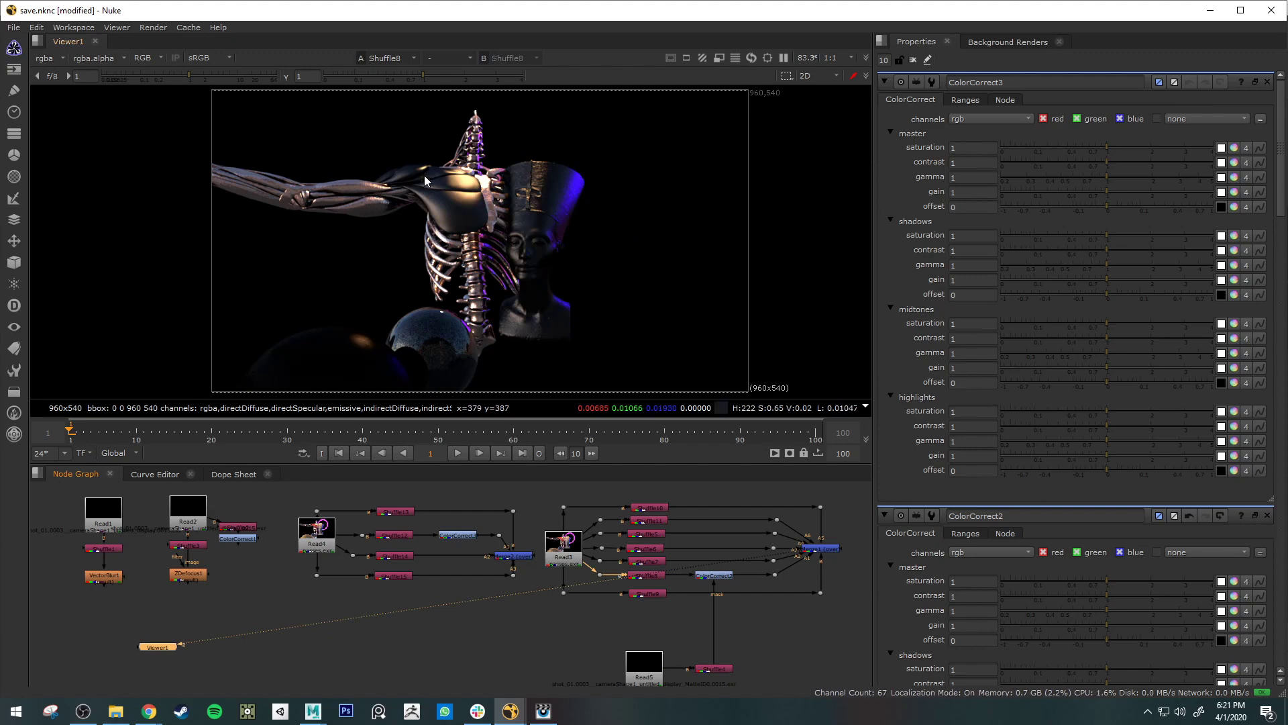
left_click(711, 576)
key("1")
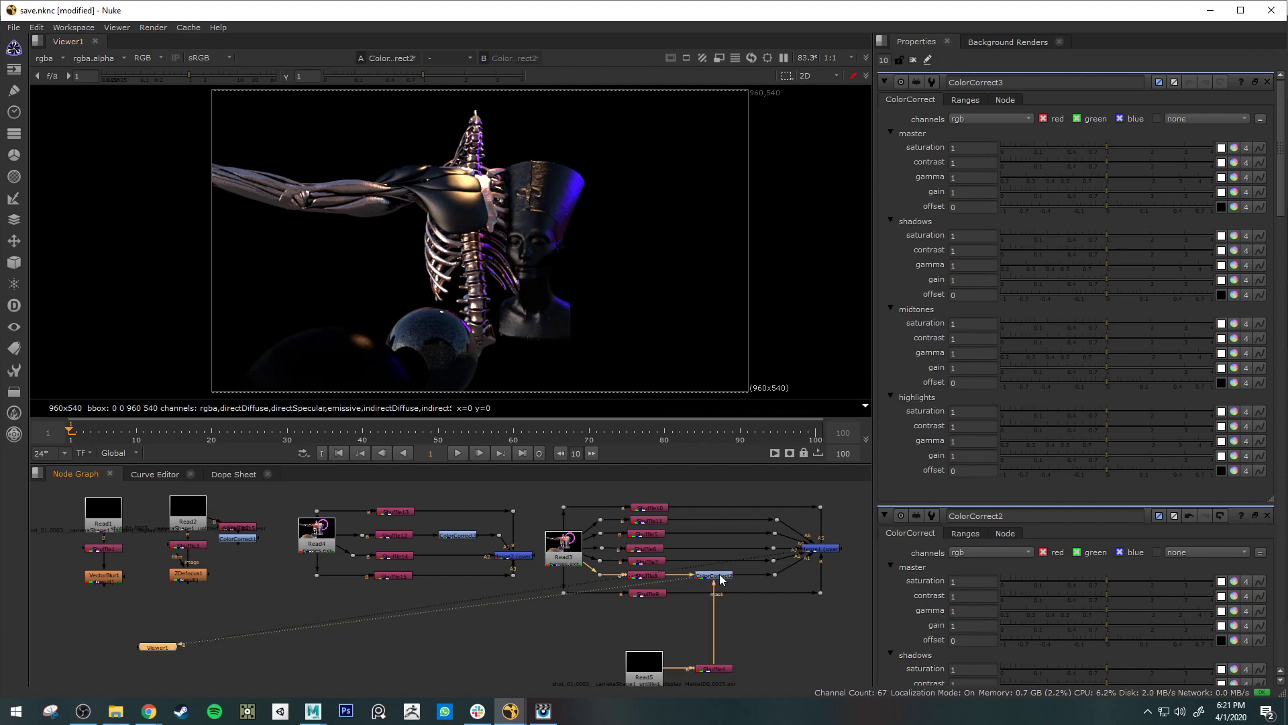
left_click(821, 551)
key("1")
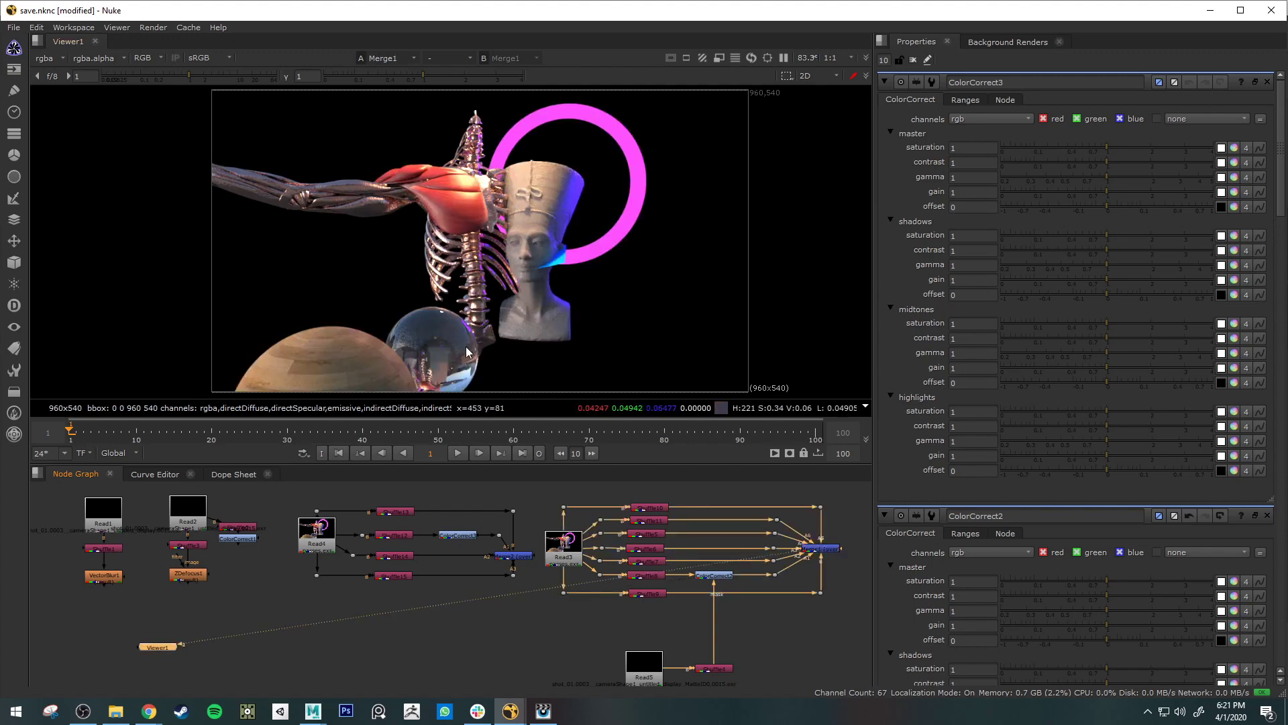
View the MatteID Shuffle4 node that masks ColorCorrect2, then return the viewer to the Merge1 output.
left_click(719, 669)
key("1")
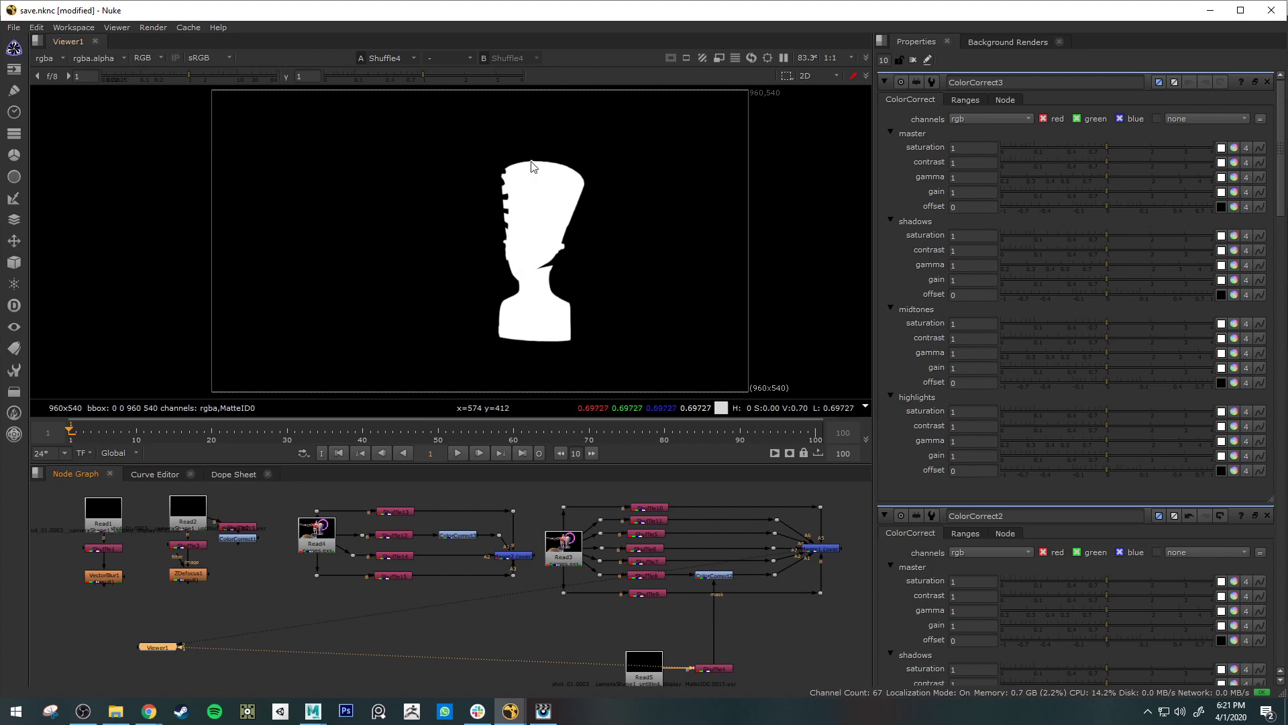
left_click(716, 577)
left_click(828, 552)
key("1")
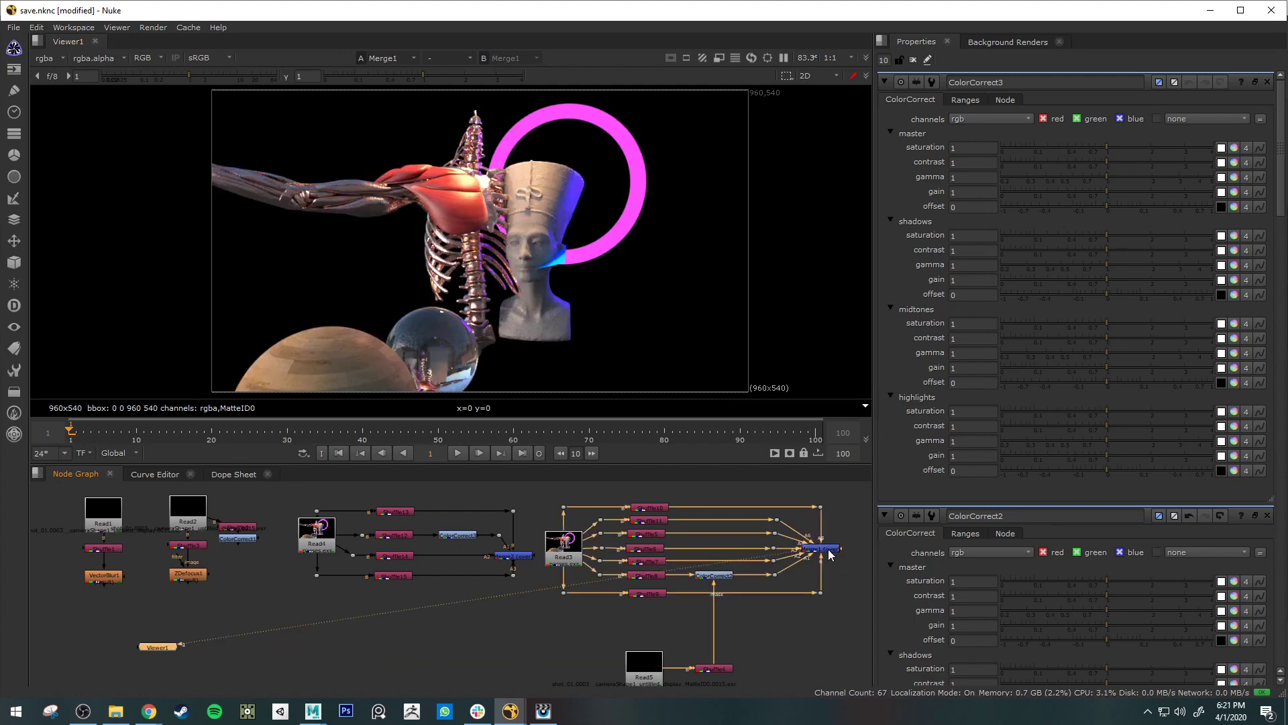
Open ColorCorrect2 on the direct specular branch, raise its master gain to 4 and bring it down to 1.02.
left_click(651, 576)
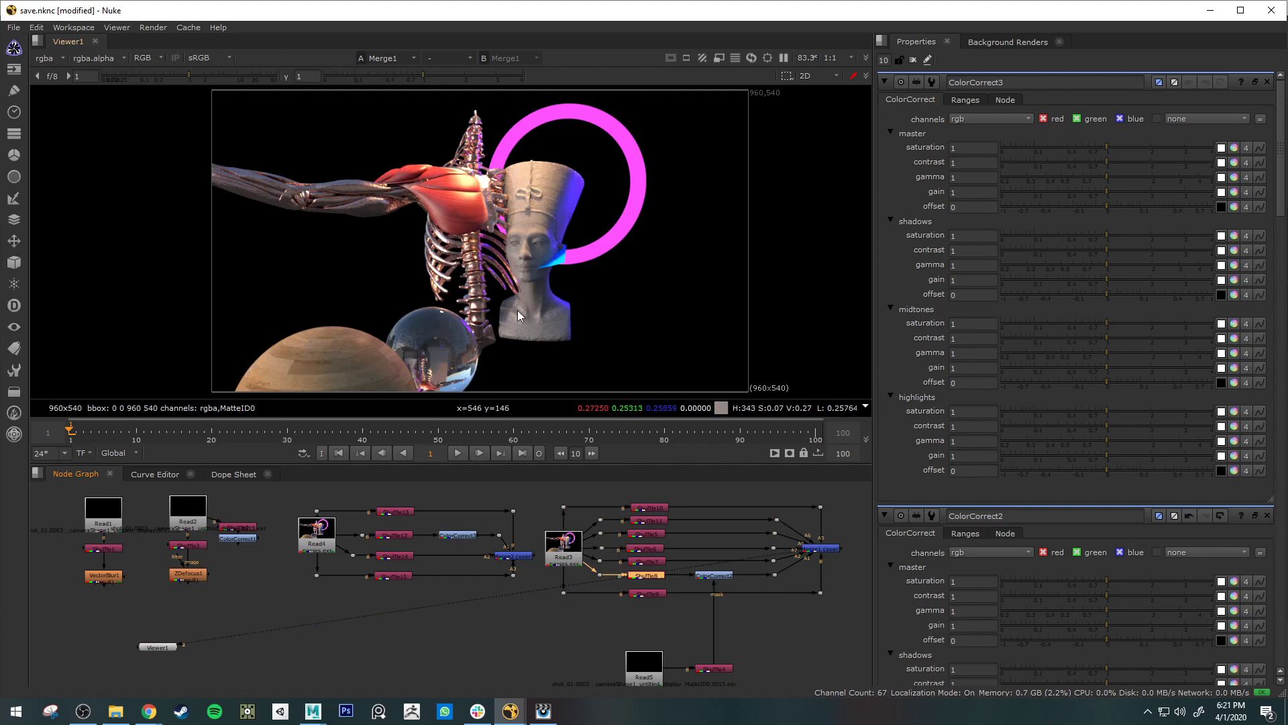
double_click(716, 575)
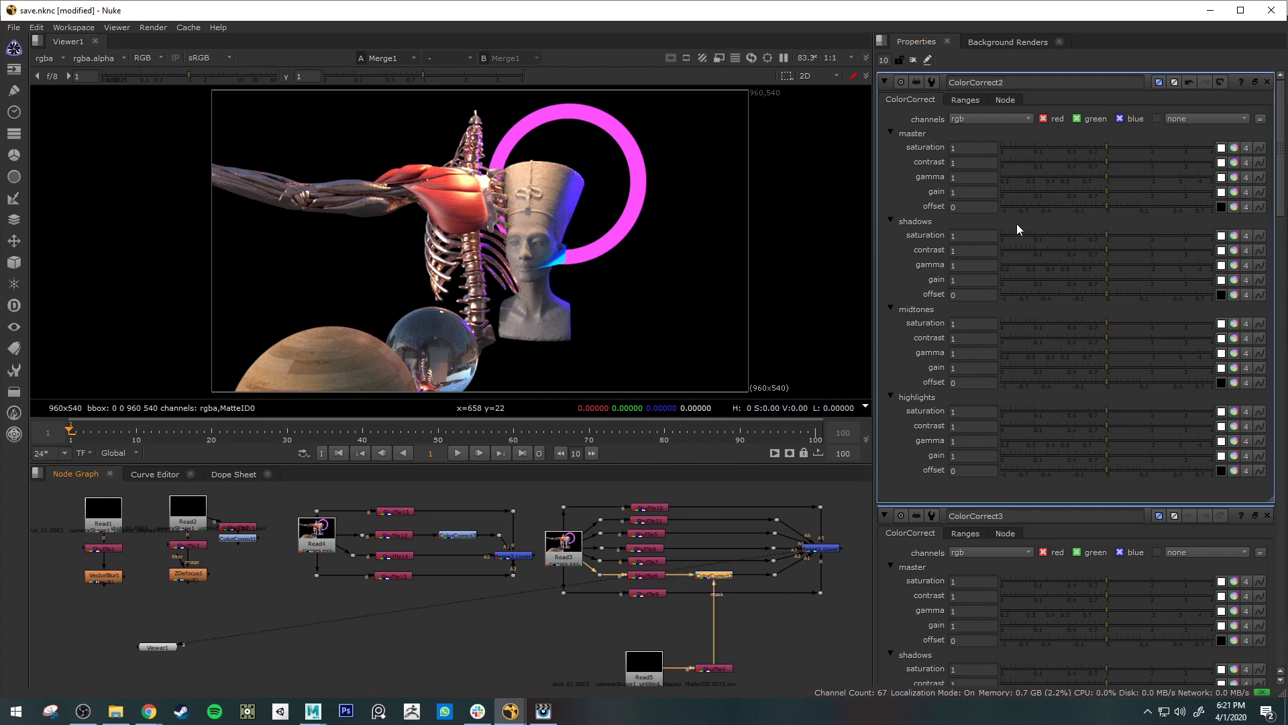
left_click_drag(1108, 191, 1249, 206)
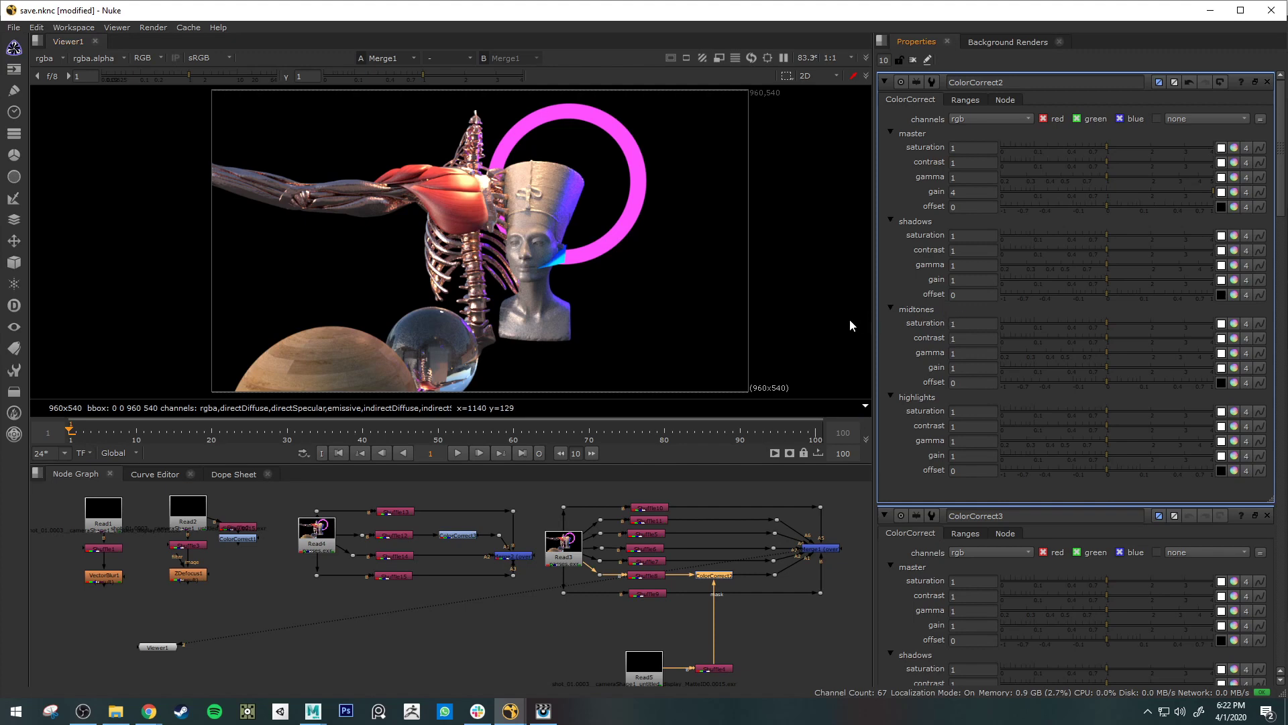
left_click(1210, 192)
left_click_drag(1193, 192, 1109, 191)
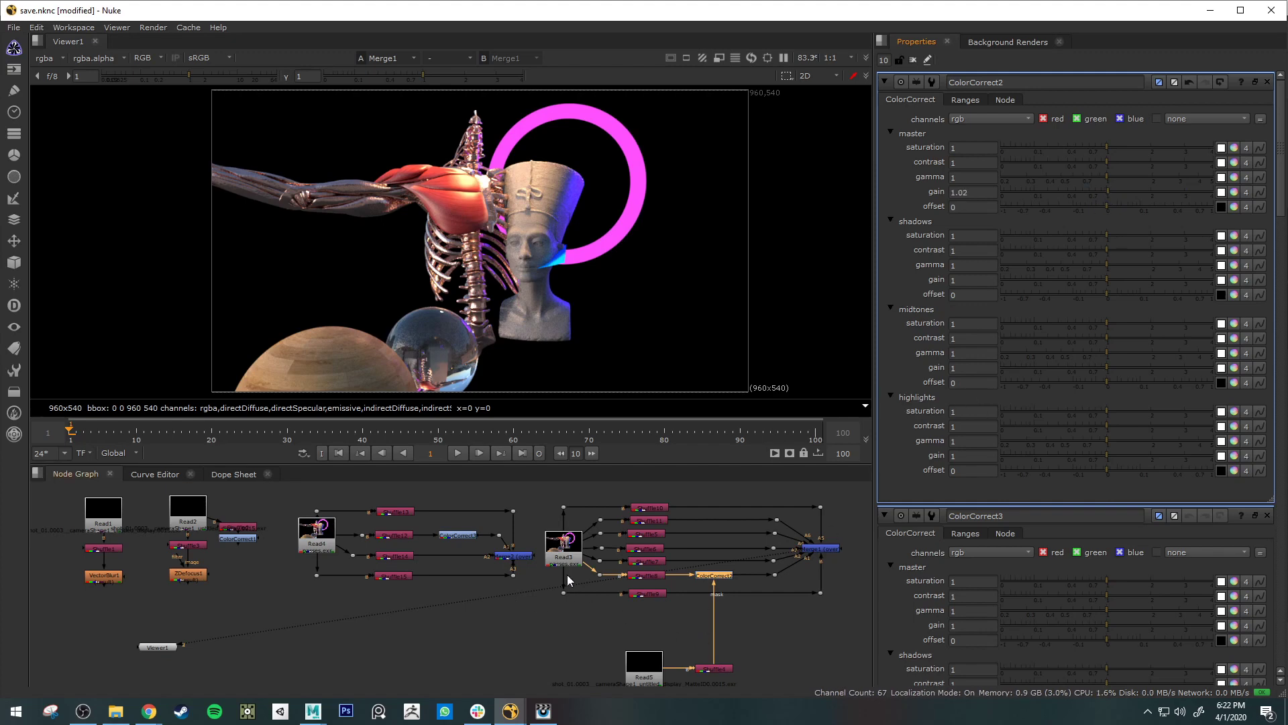
View the Merge2 output of the Read4 branch and select its uppermost Shuffle node, Shuffle13.
left_click(522, 559)
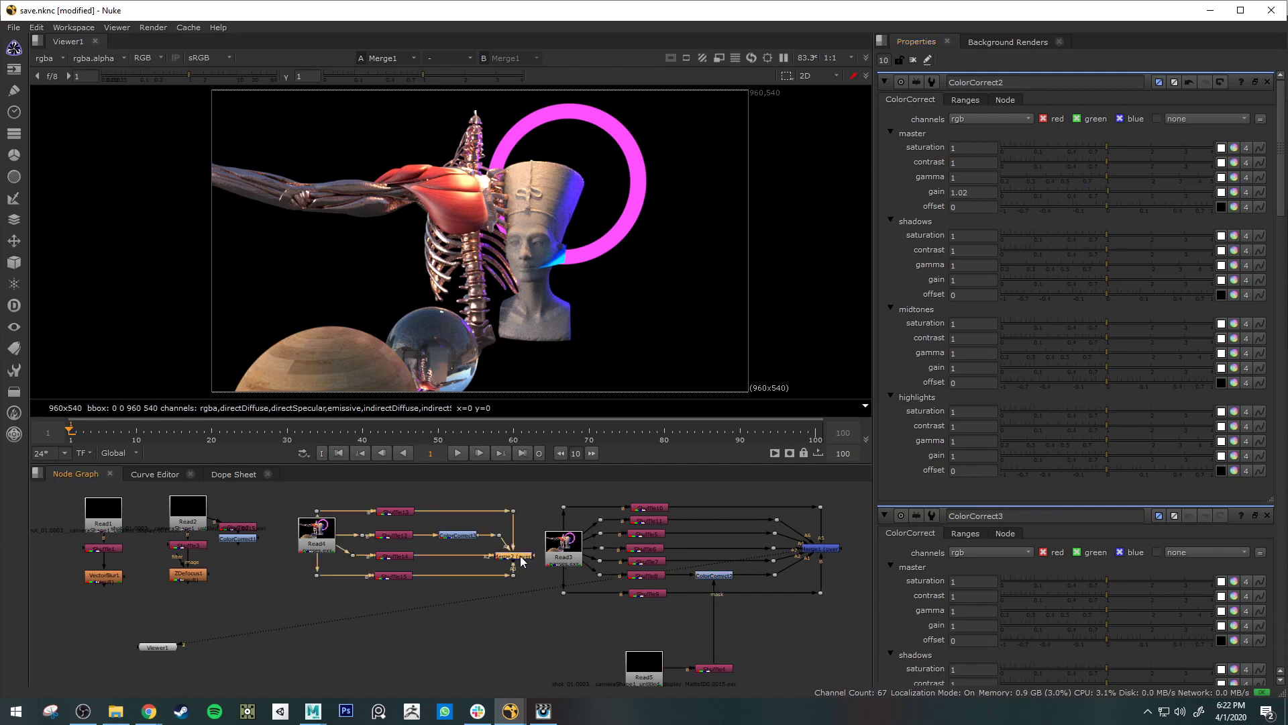
key("1")
left_click(404, 509)
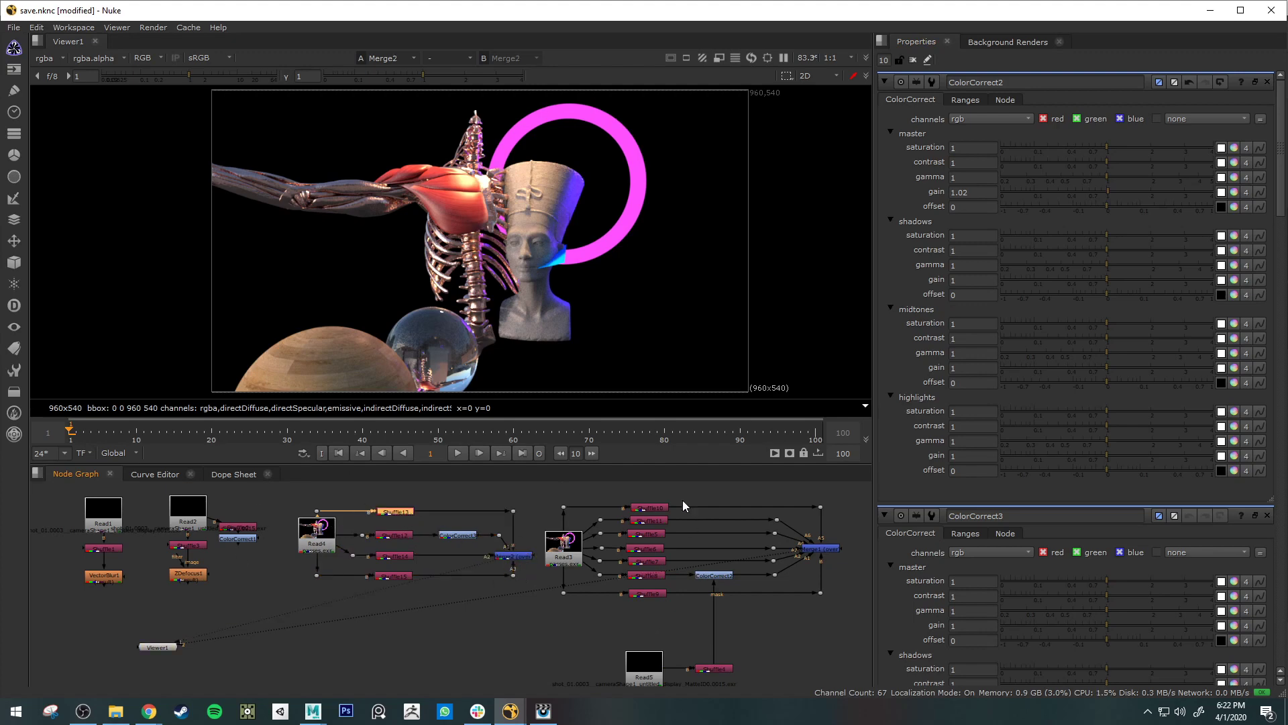
View each of Read3's seven Shuffle nodes in turn, from the uppermost branch down to the lowest.
left_click(657, 510)
key("1")
left_click(654, 521)
key("1")
left_click(651, 533)
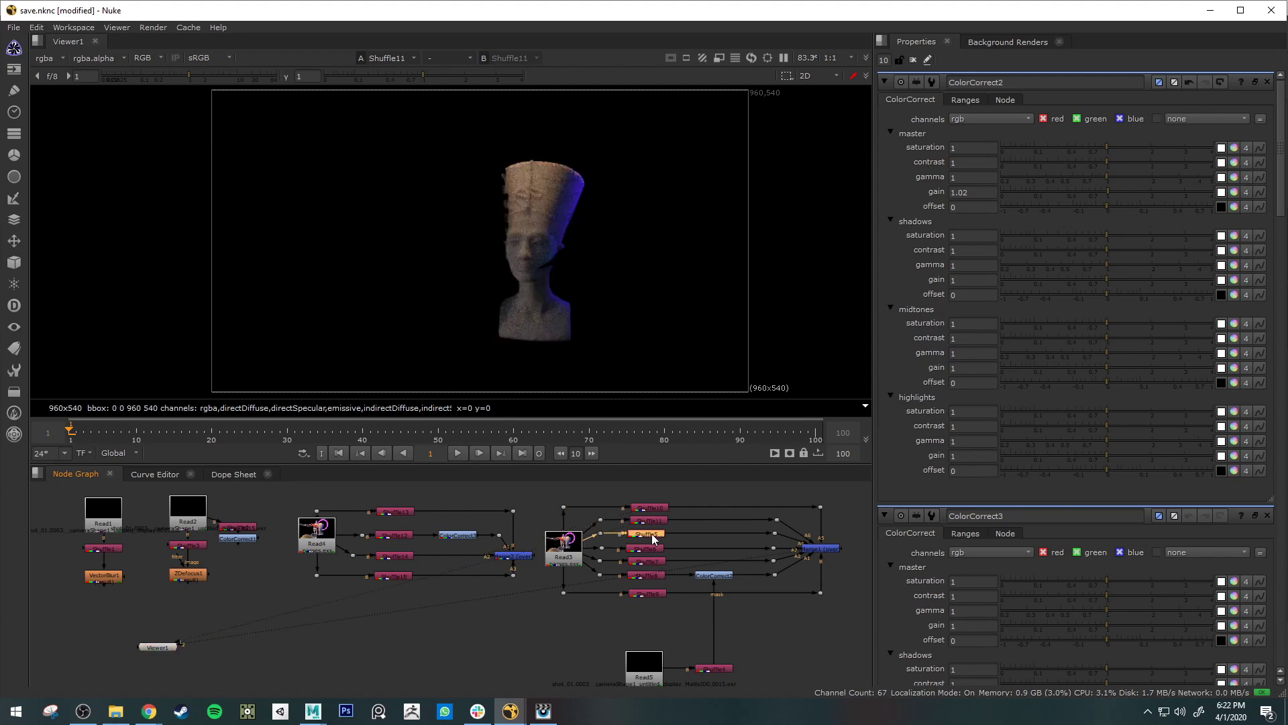
key("1")
left_click(650, 548)
key("1")
left_click(650, 561)
key("1")
left_click(654, 574)
key("1")
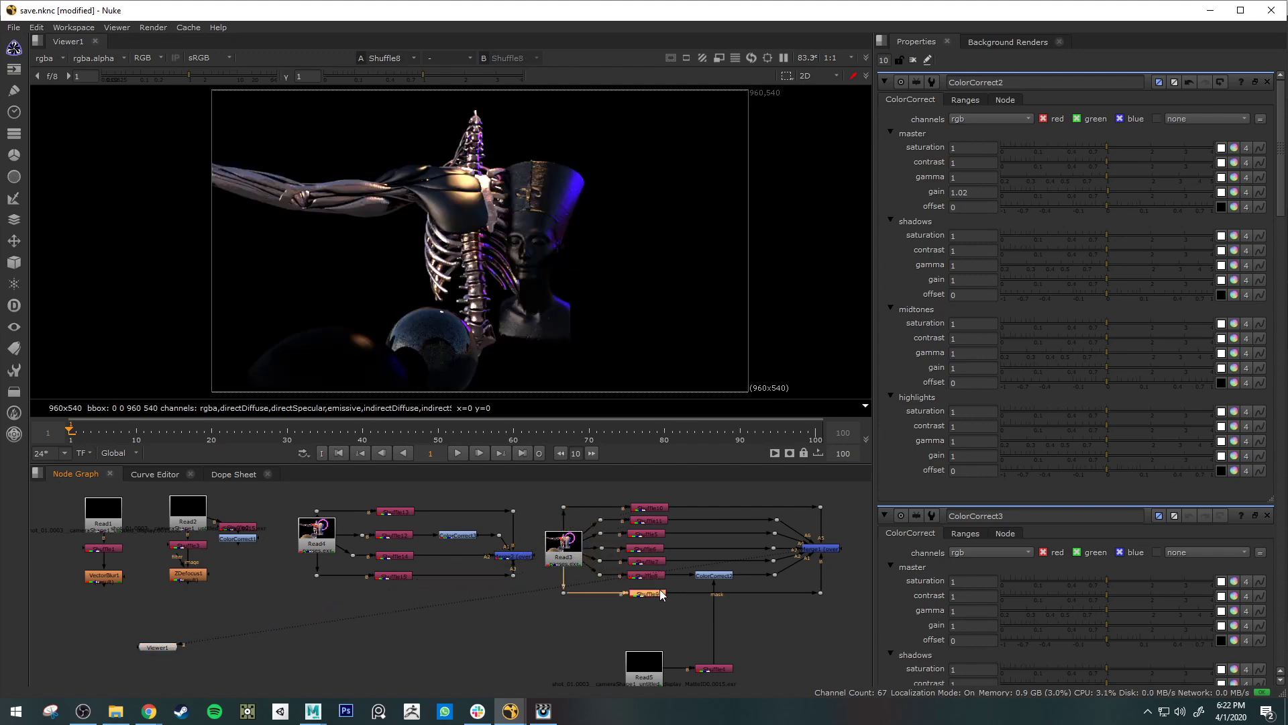
left_click(657, 591)
key("1")
View Read3's Shuffle nodes in reverse order, from the direct specular branch up to the subsurface branch.
left_click(655, 575)
key("1")
left_click(654, 559)
key("1")
left_click(656, 547)
key("1")
left_click(658, 536)
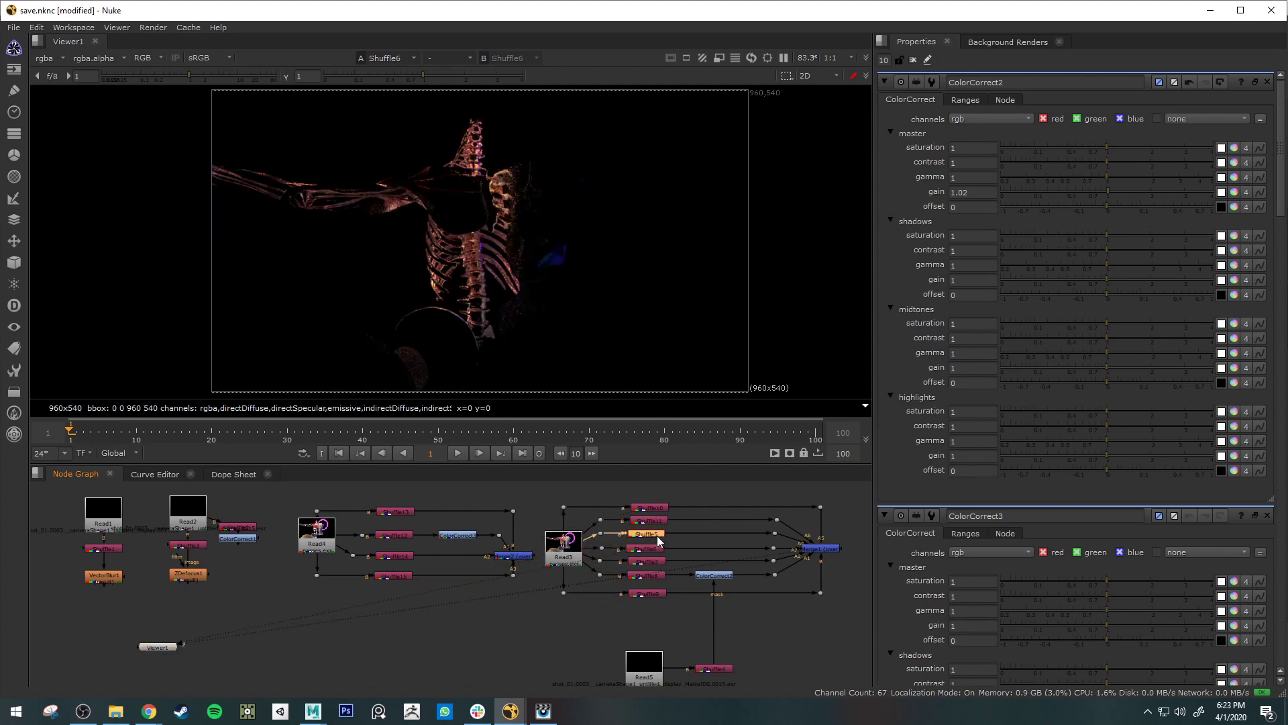
key("1")
View Read4's light group Shuffle nodes one by one: Shuffle13, Shuffle12, Shuffle14 and Shuffle15.
left_click(389, 510)
key("1")
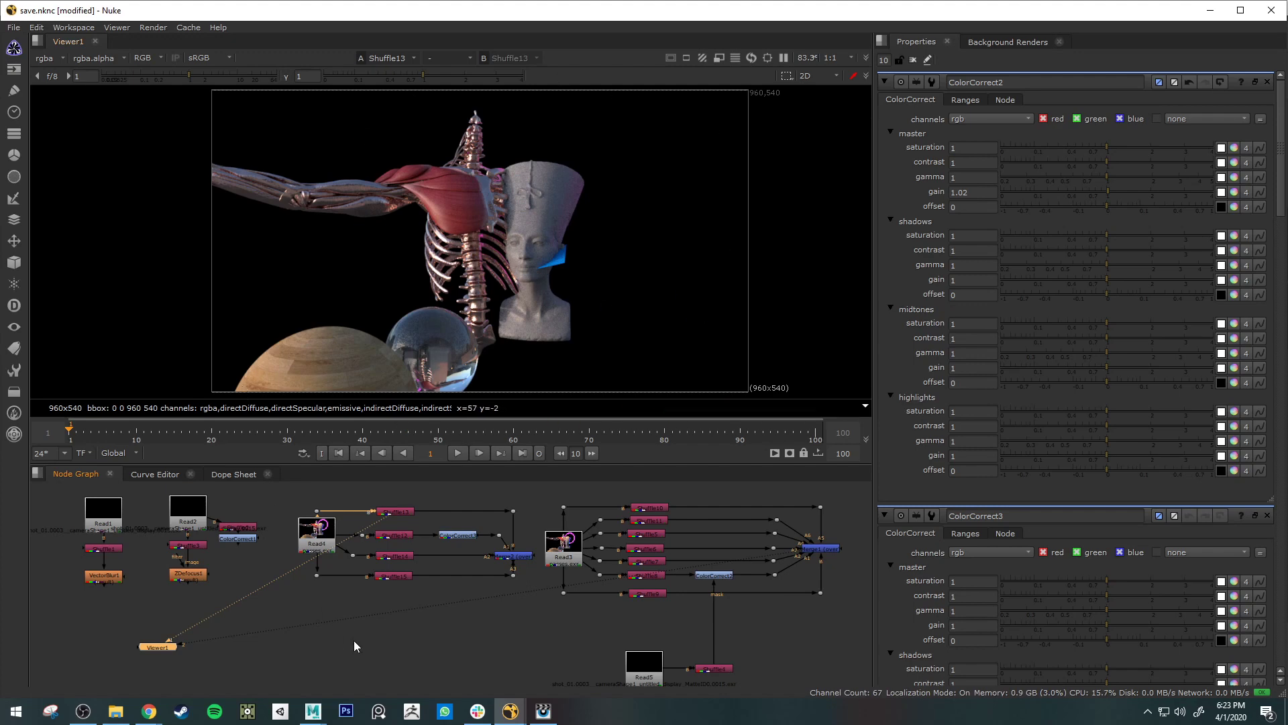
left_click(403, 511)
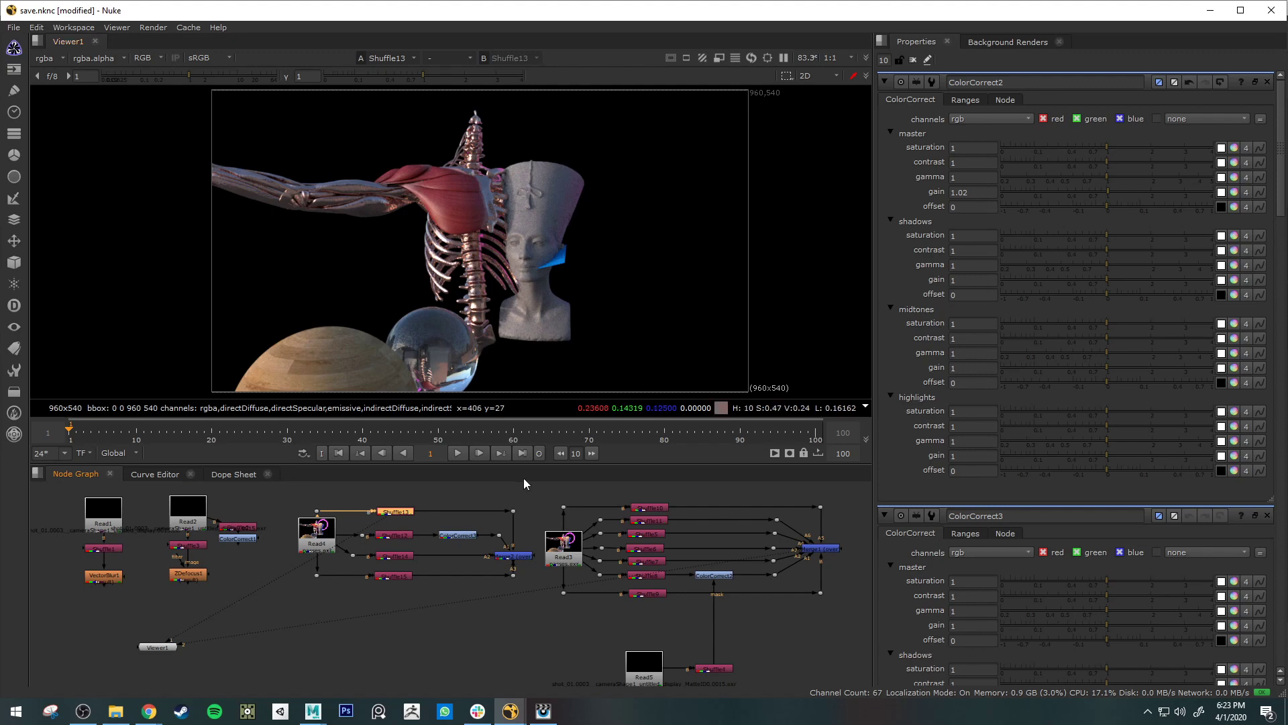
left_click(401, 536)
key("1")
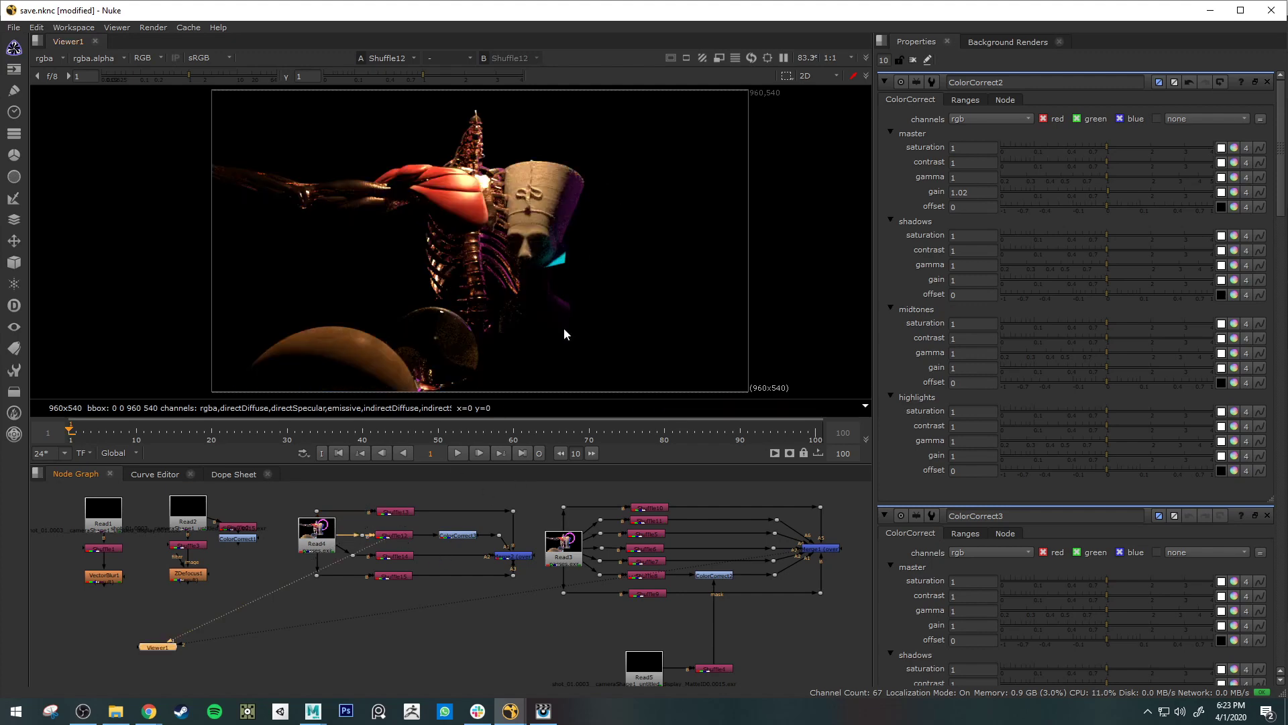
left_click(402, 557)
key("1")
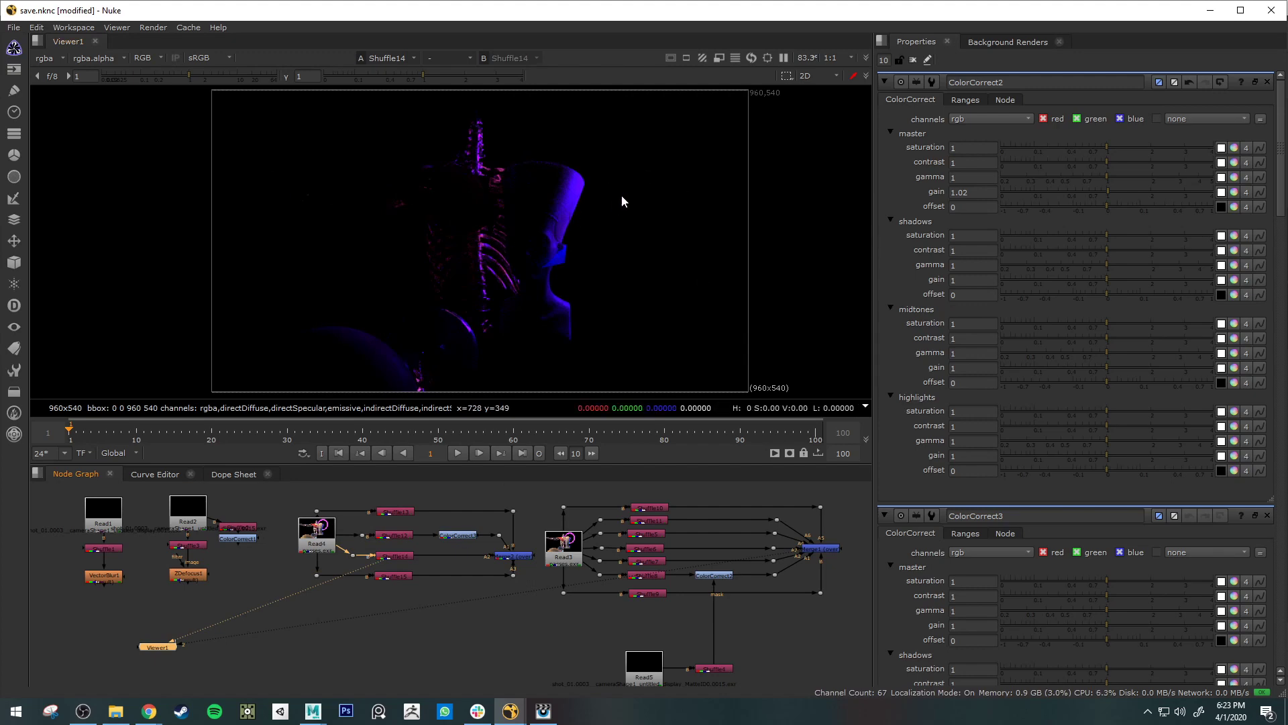
left_click(388, 577)
key("1")
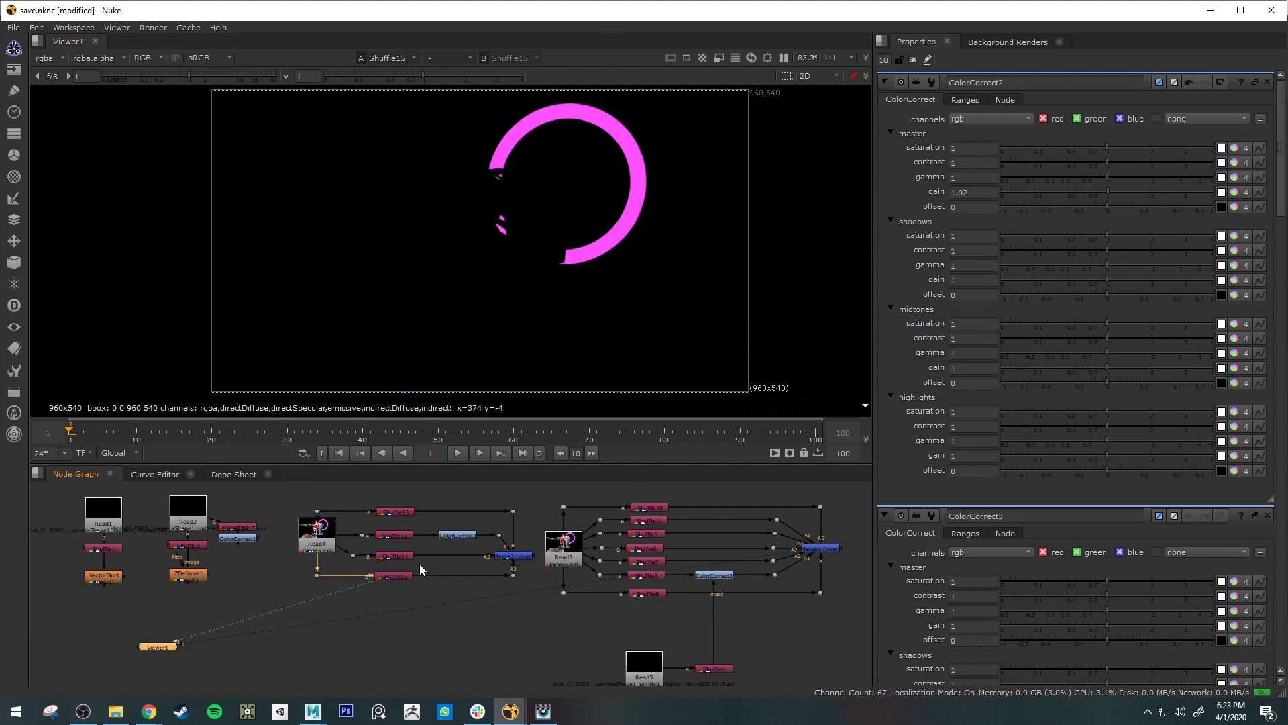
Compare the recombined Merge2 output with the original Read4 render, then select Merge2.
left_click(512, 558)
key("1")
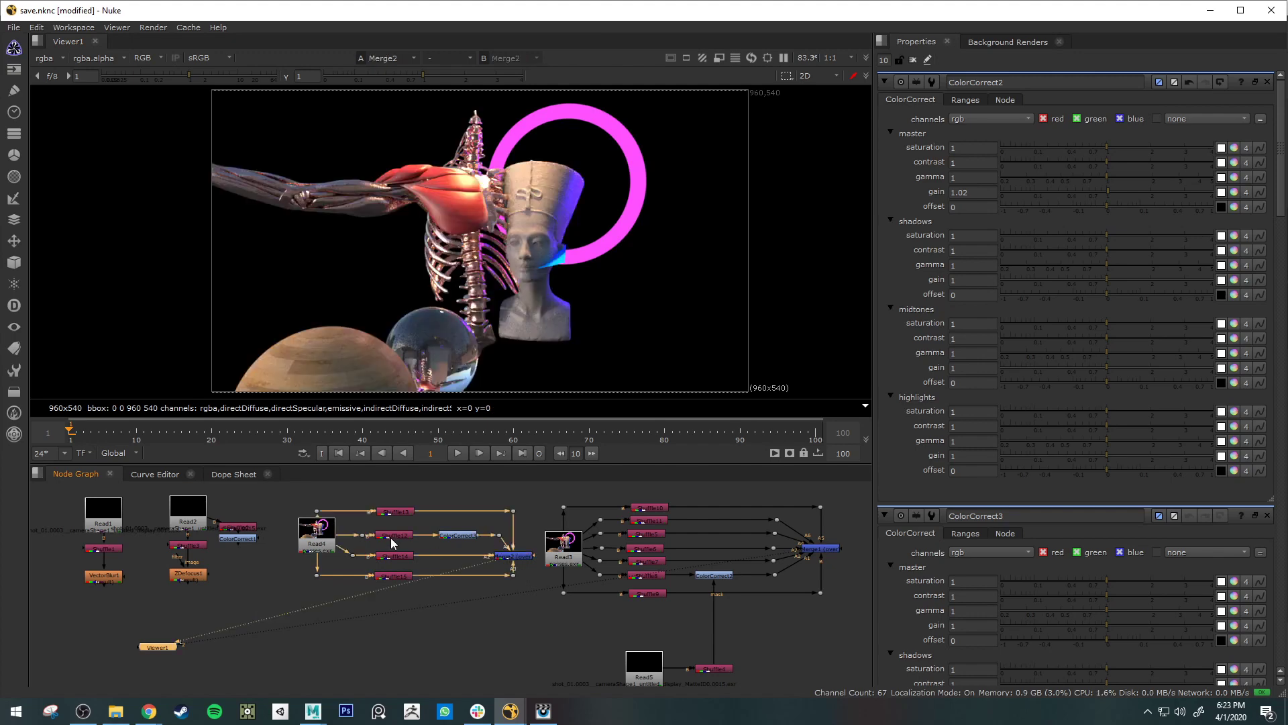
left_click(315, 538)
key("1")
left_click(526, 557)
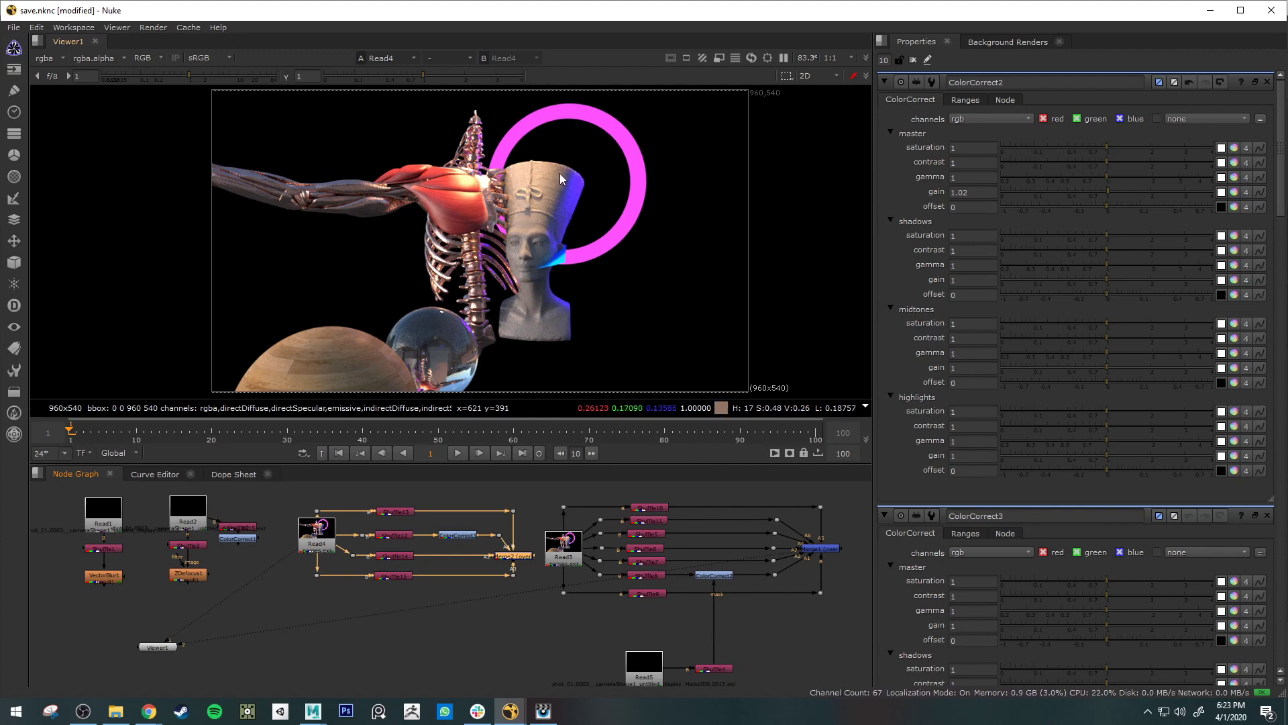
View Read4's light groups in reverse order, from Shuffle15 through Shuffle14 and Shuffle12 to Shuffle13.
left_click(387, 574)
key("1")
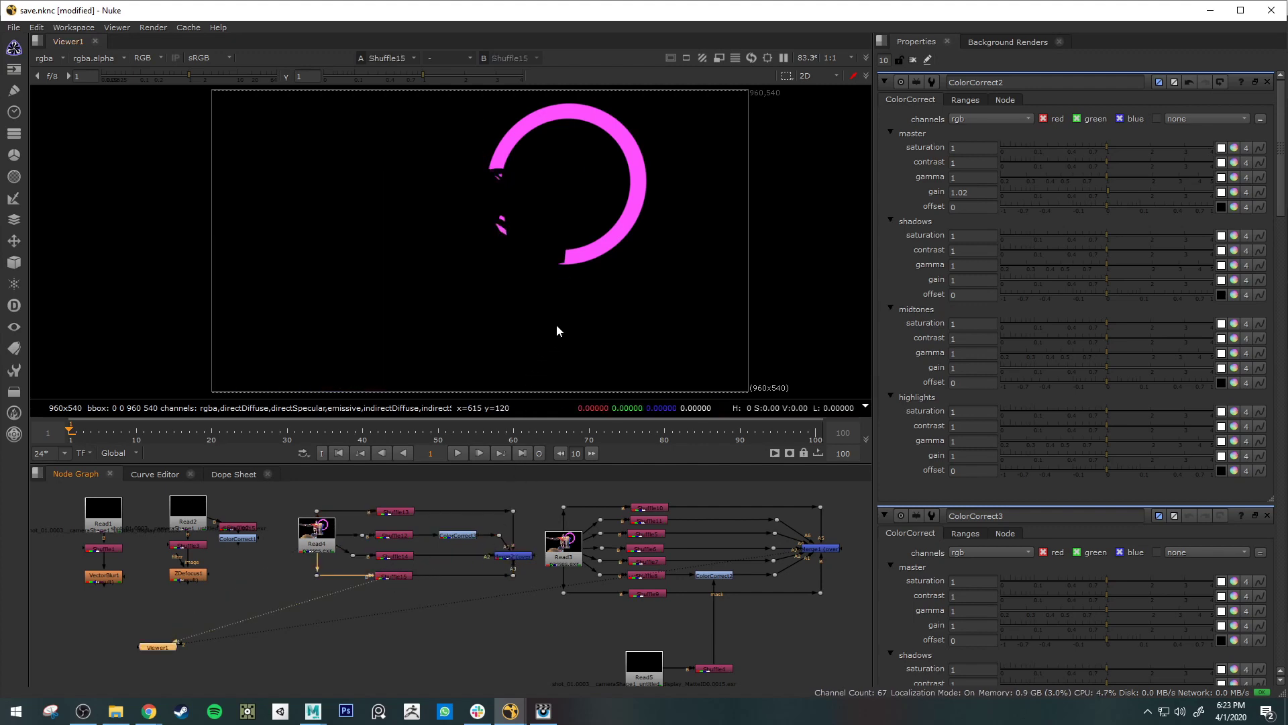
left_click(395, 556)
key("1")
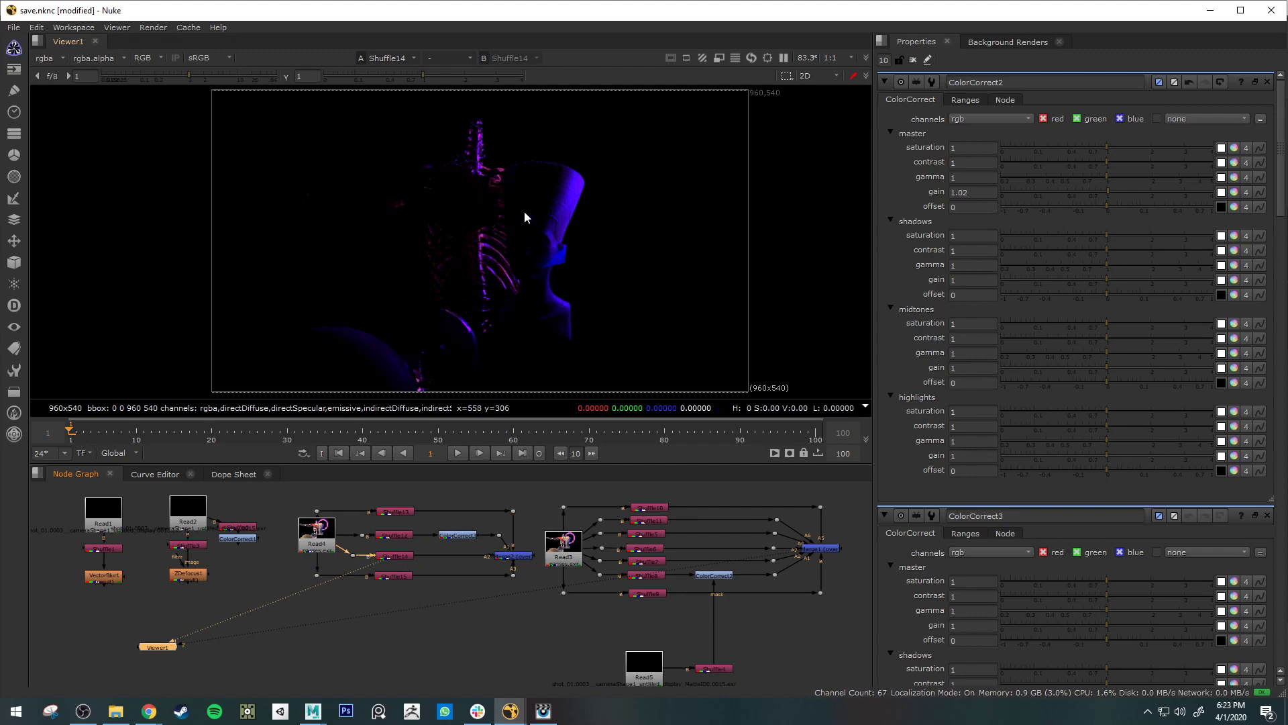
left_click(408, 535)
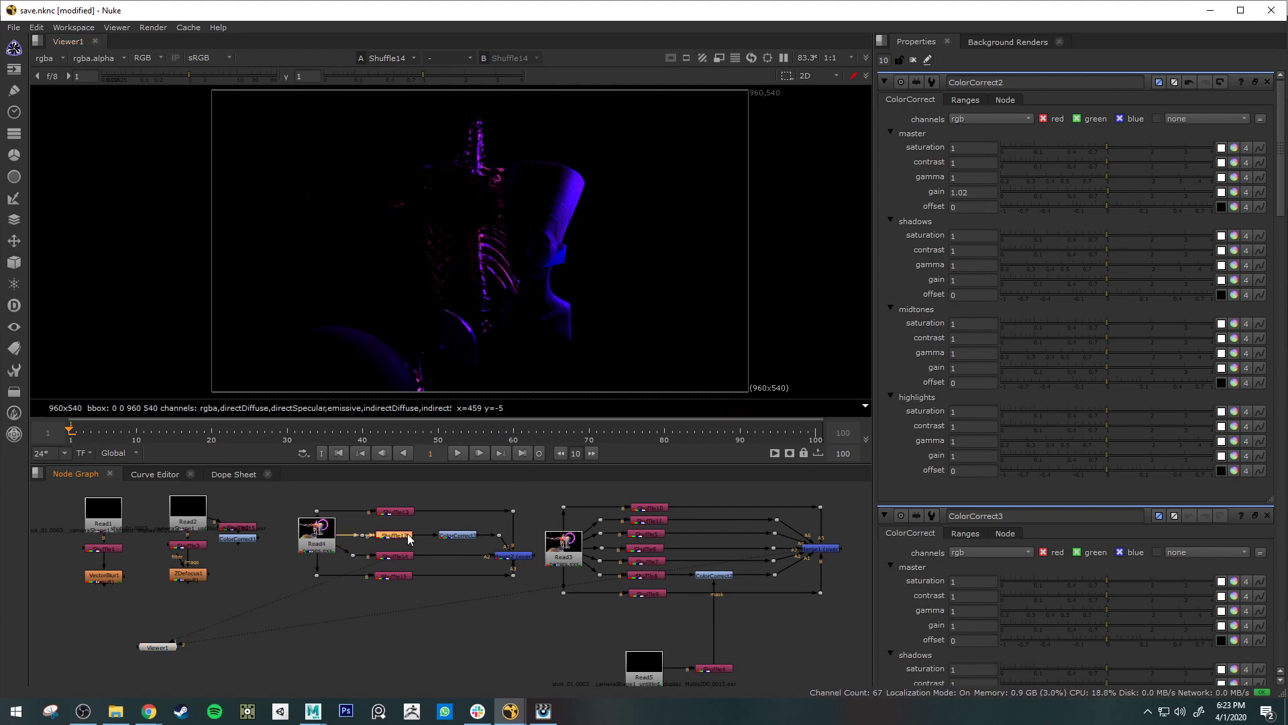
key("1")
left_click(395, 511)
key("1")
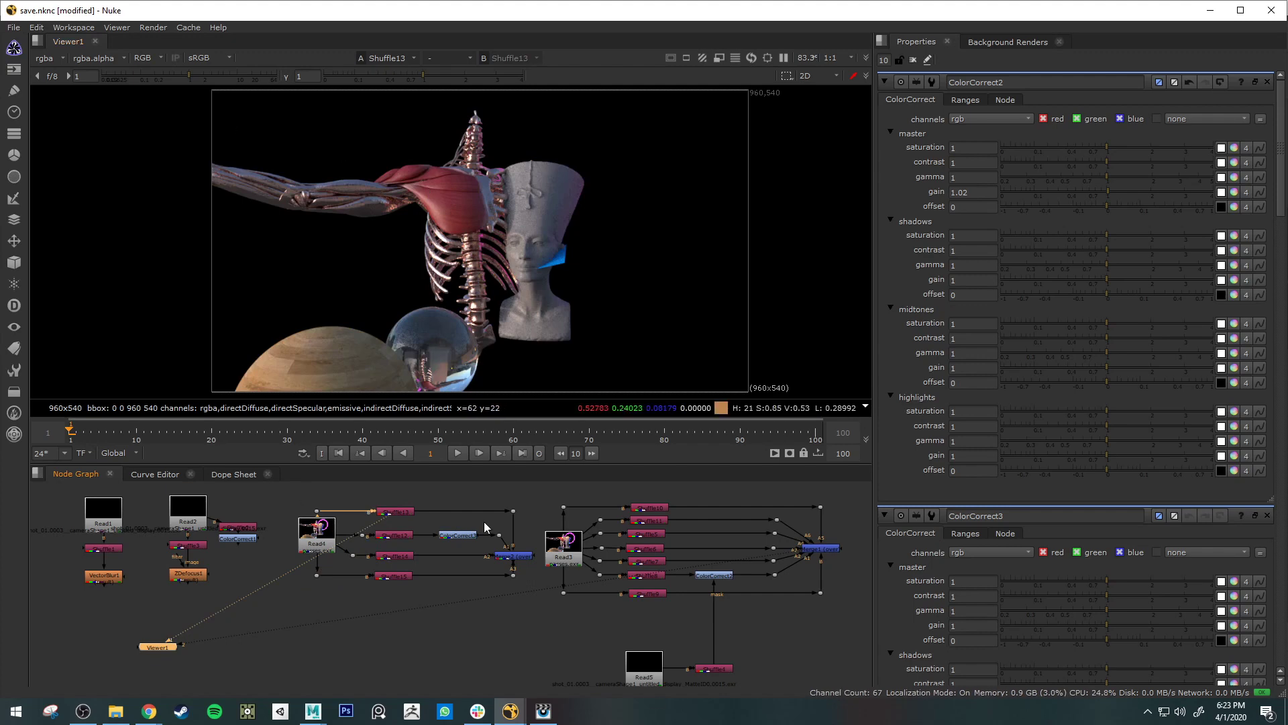
Switch the viewer between Merge2 and Read4 to compare them, ending on Merge2.
left_click(518, 556)
key("1")
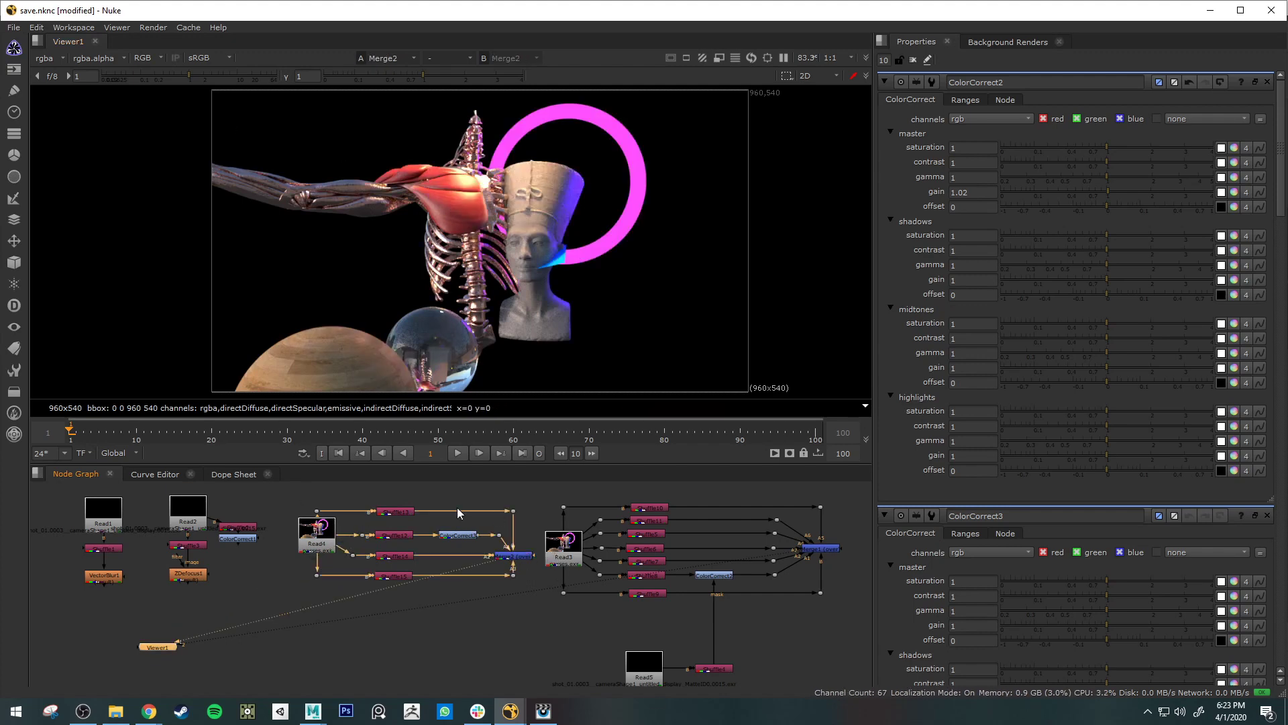
left_click(310, 539)
key("1")
left_click(523, 555)
key("1")
Inspect the Shuffle12 light branch by viewing Shuffle12, its ColorCorrect3 node and the Merge2 result.
left_click(387, 534)
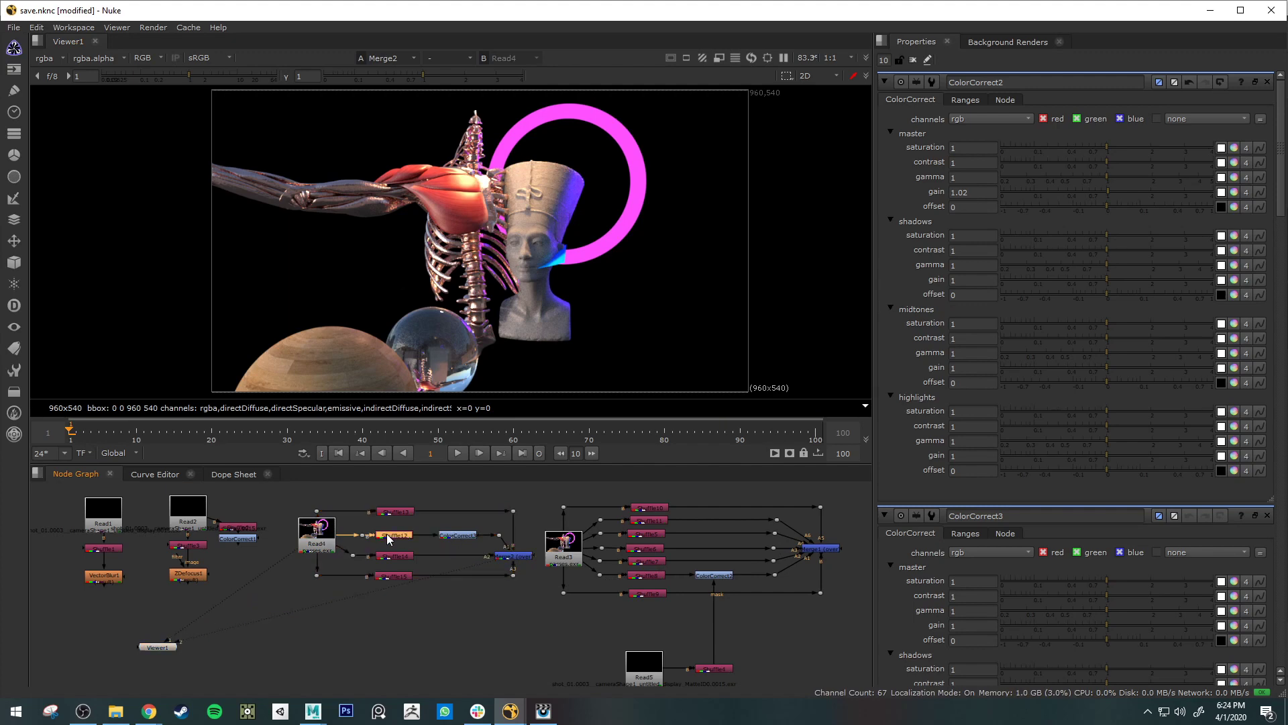
key("1")
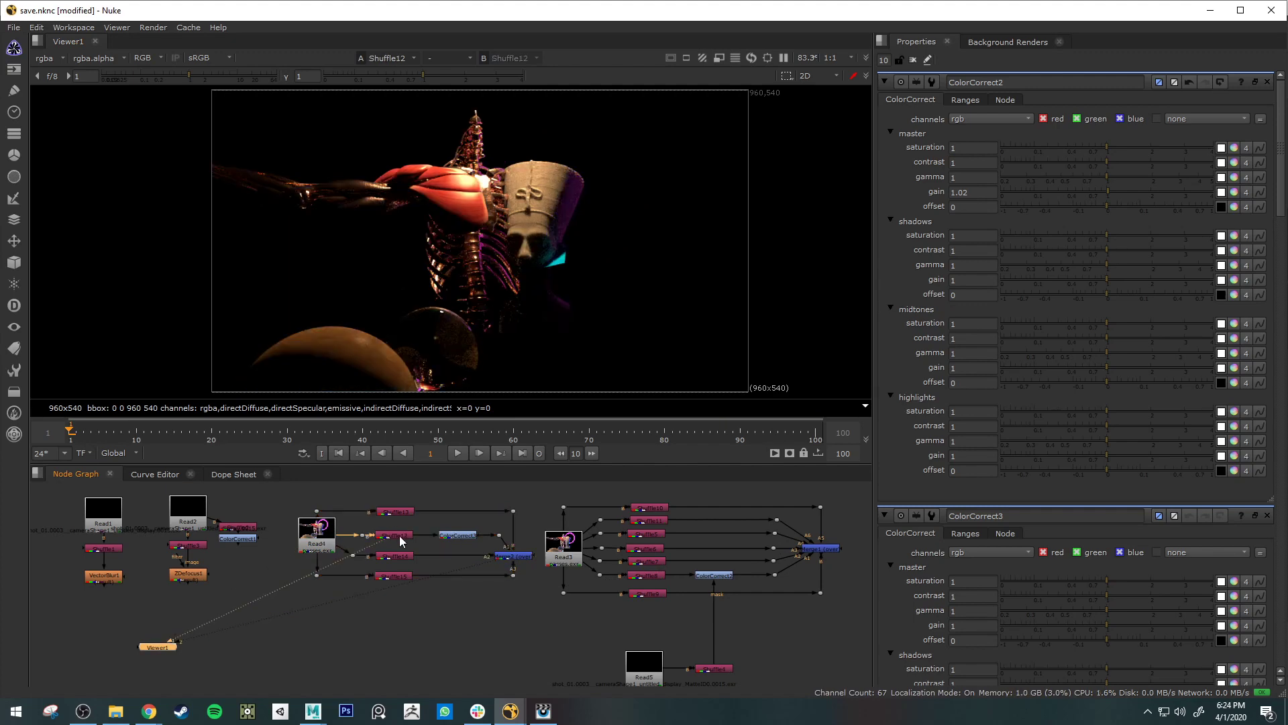
left_click(463, 536)
key("1")
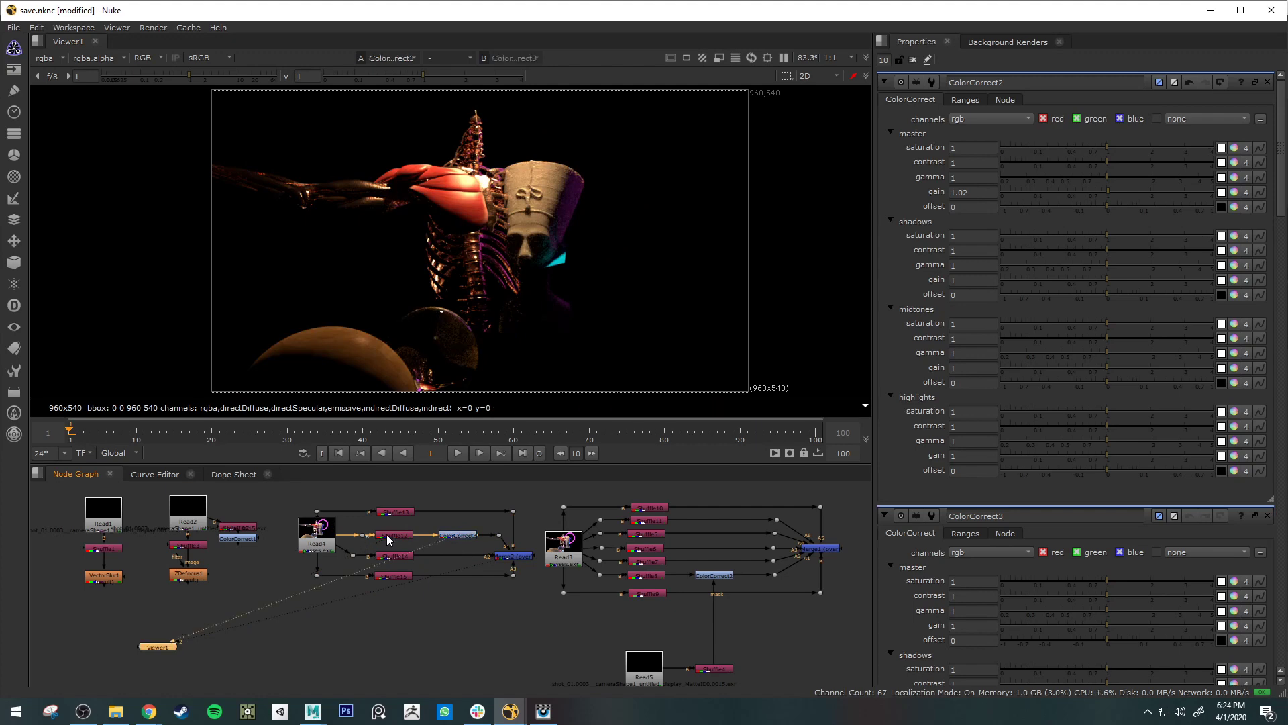
left_click(534, 556)
key("1")
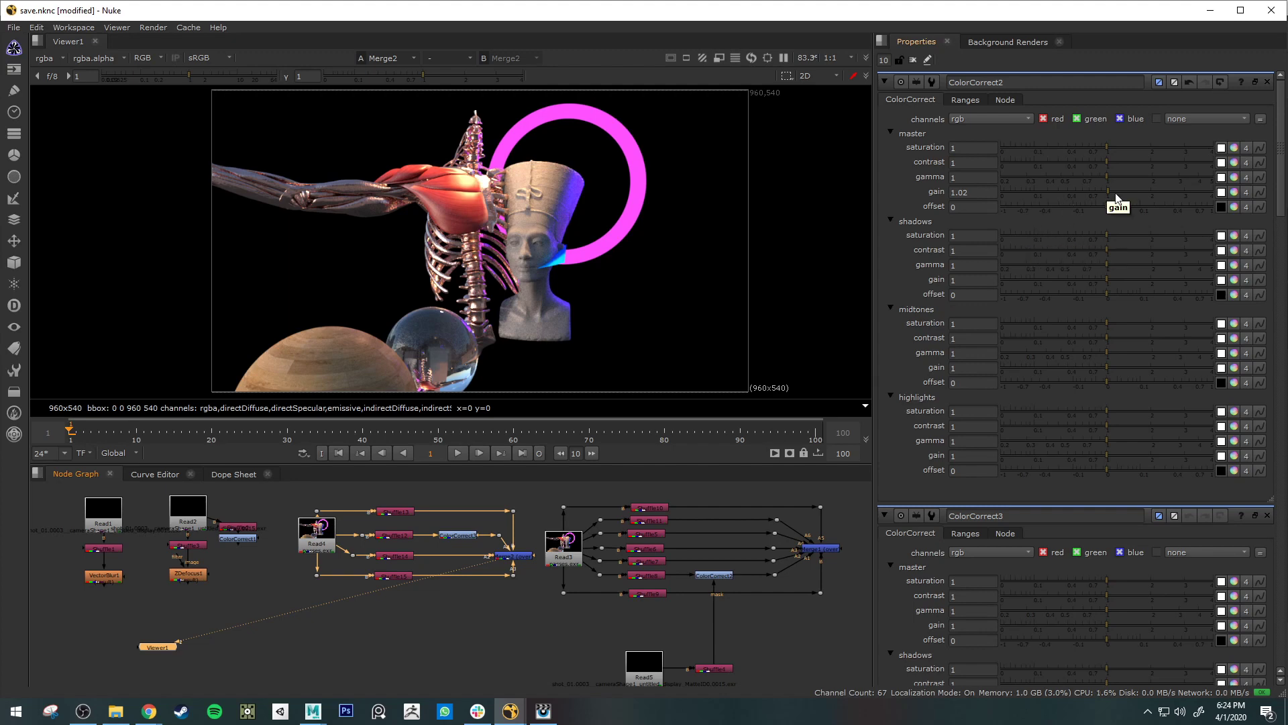
Set the master gain to 0.92 on ColorCorrect2 and to 1.02 on ColorCorrect3.
left_click_drag(1107, 190, 1101, 190)
double_click(468, 536)
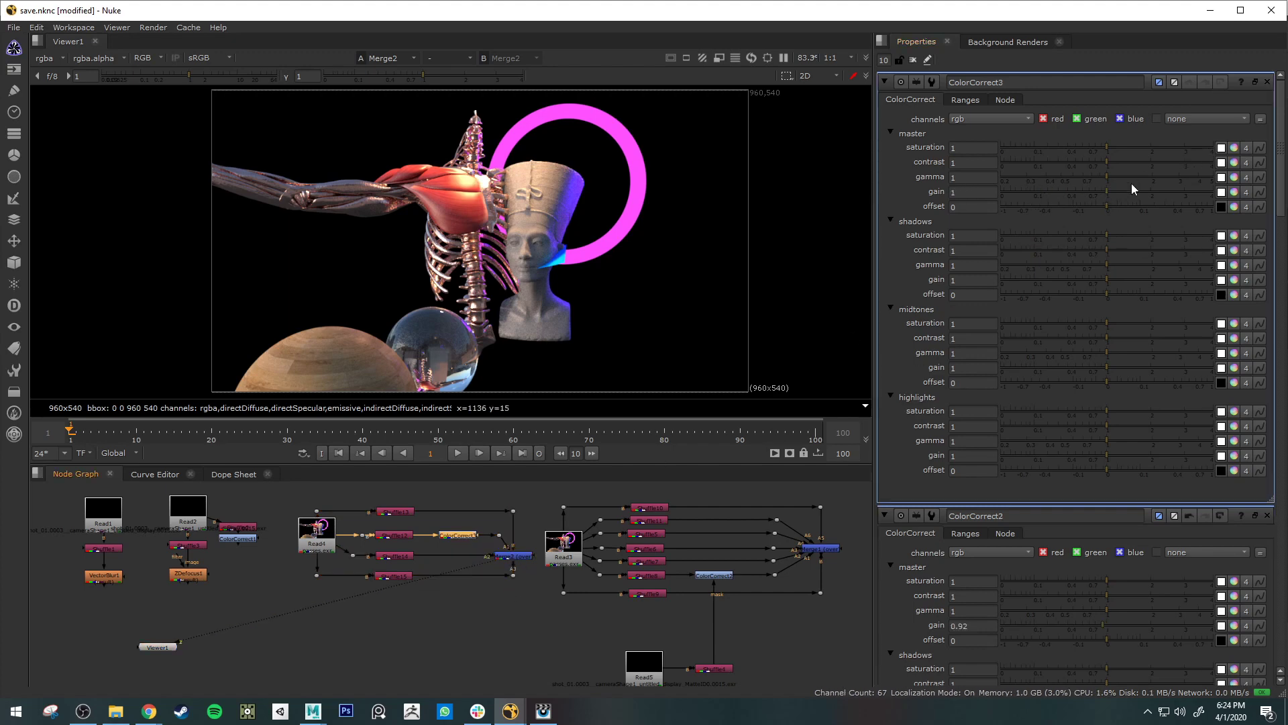
mouse_move(1104, 188)
left_mouse_down()
mouse_move(1003, 189)
mouse_move(1216, 195)
mouse_move(1048, 183)
mouse_move(1204, 179)
mouse_move(1057, 175)
mouse_move(1182, 170)
mouse_move(984, 164)
mouse_move(1121, 166)
mouse_move(1096, 172)
mouse_move(1109, 173)
left_mouse_up()
View Read2's depth pass through the ColorCorrect1 node.
left_click(818, 547)
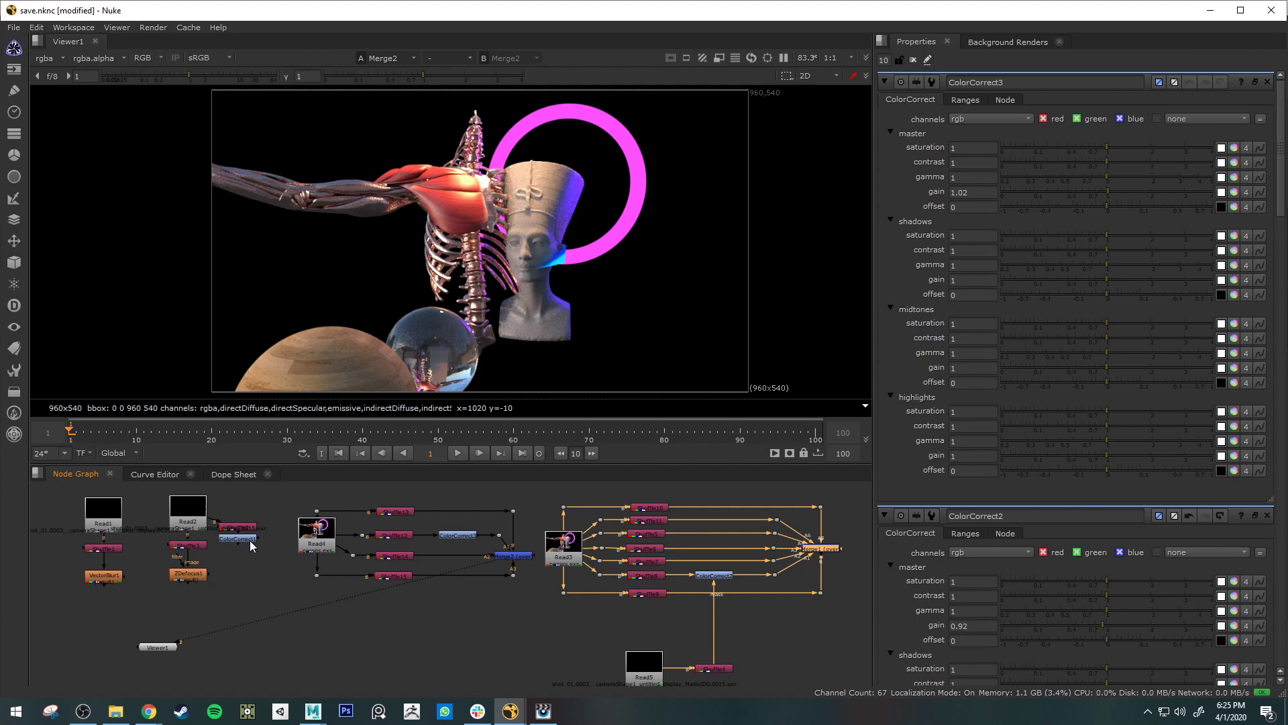
key("1")
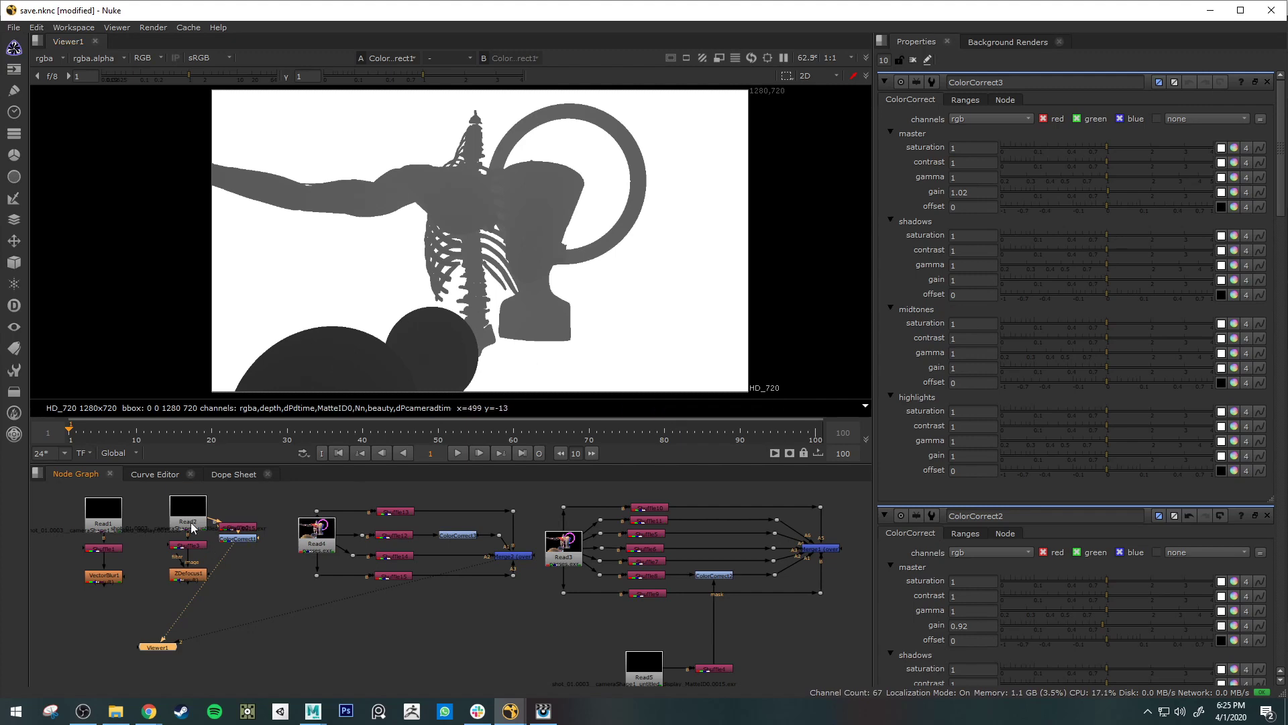
View ZDefocus1 with the node disabled, then re-enable it to compare the depth-of-field effect.
left_click(197, 549)
left_click(199, 579)
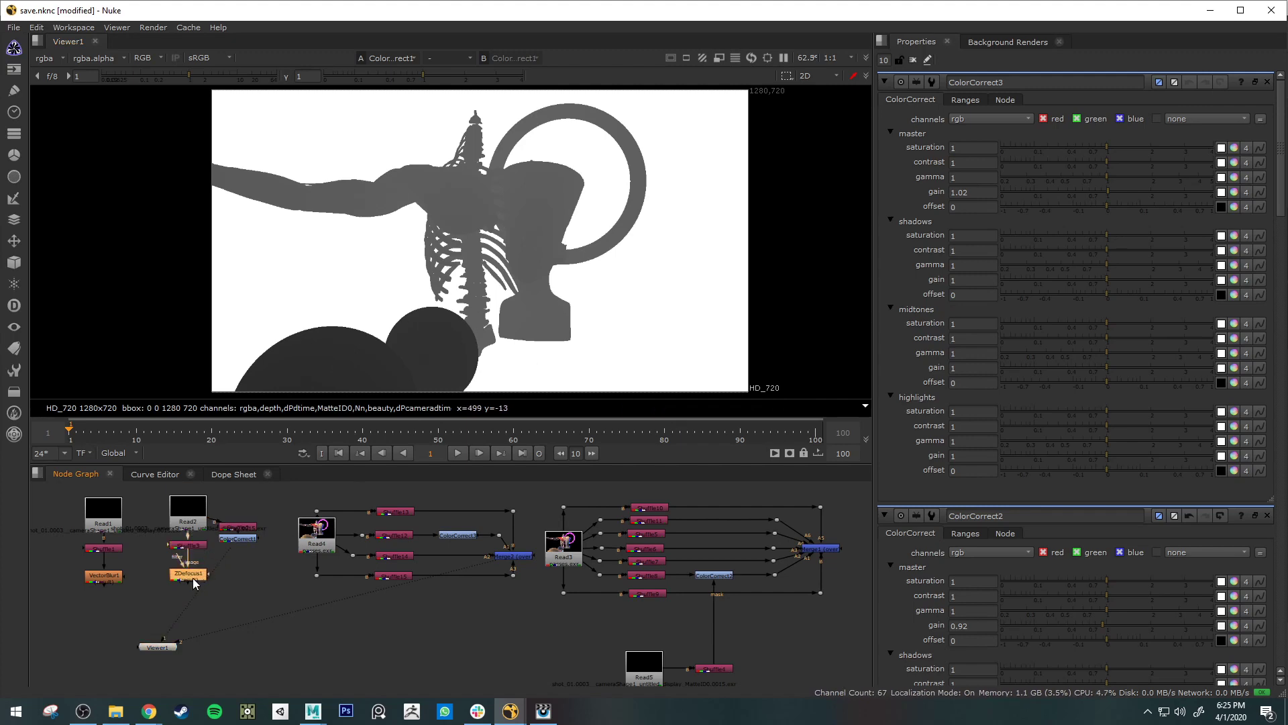
key("d")
key("1")
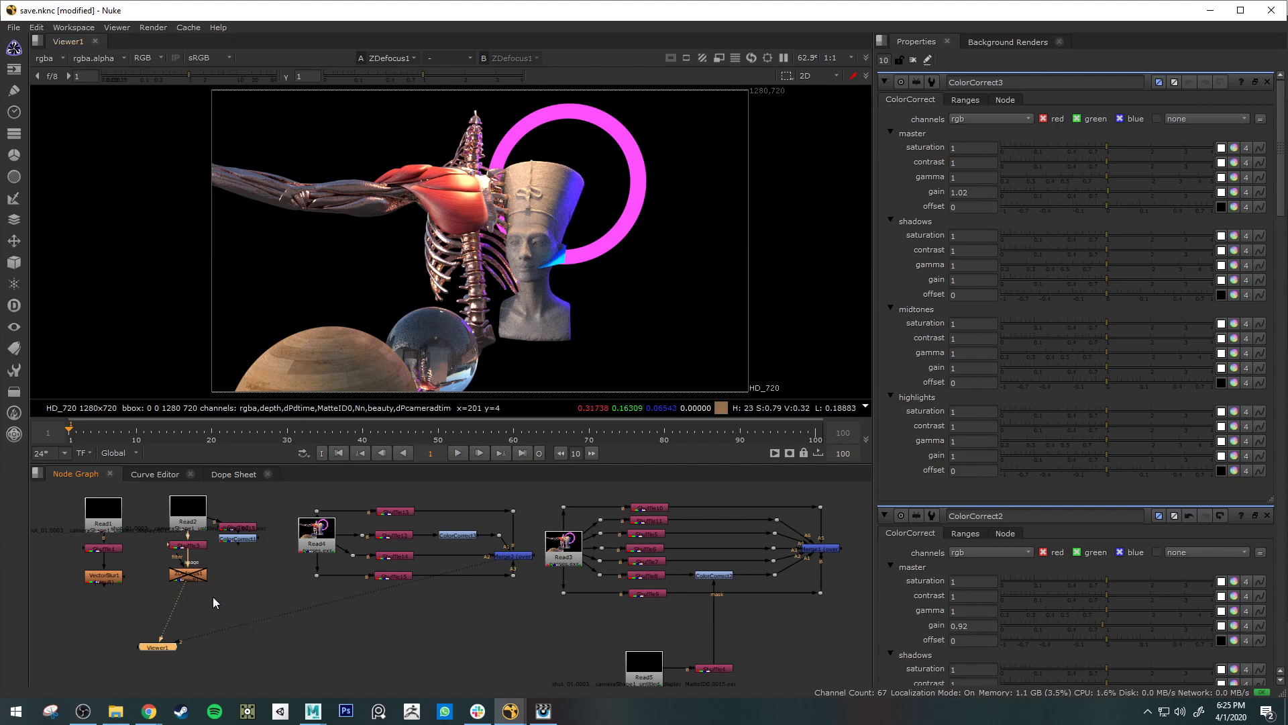
left_click(200, 576)
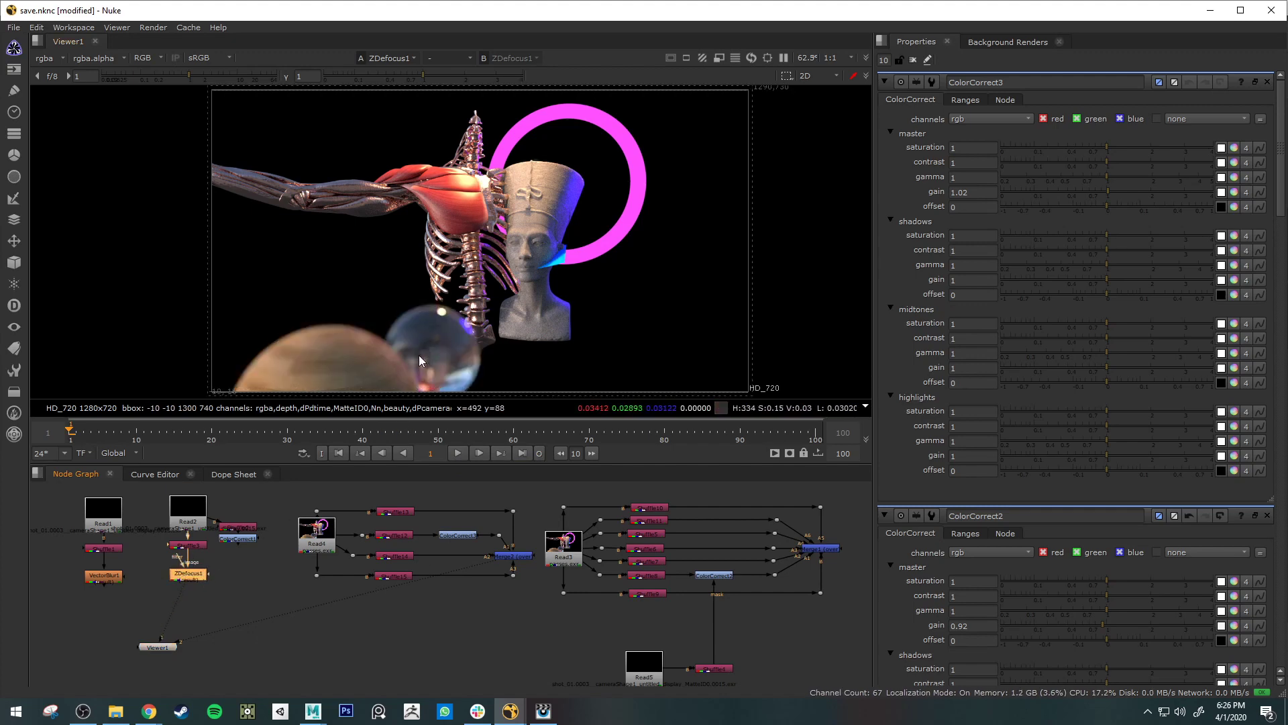
key("d")
Open ZDefocus1's properties and move its focal point from the bust onto the wooden sphere, at about x 286, y 64.
double_click(189, 574)
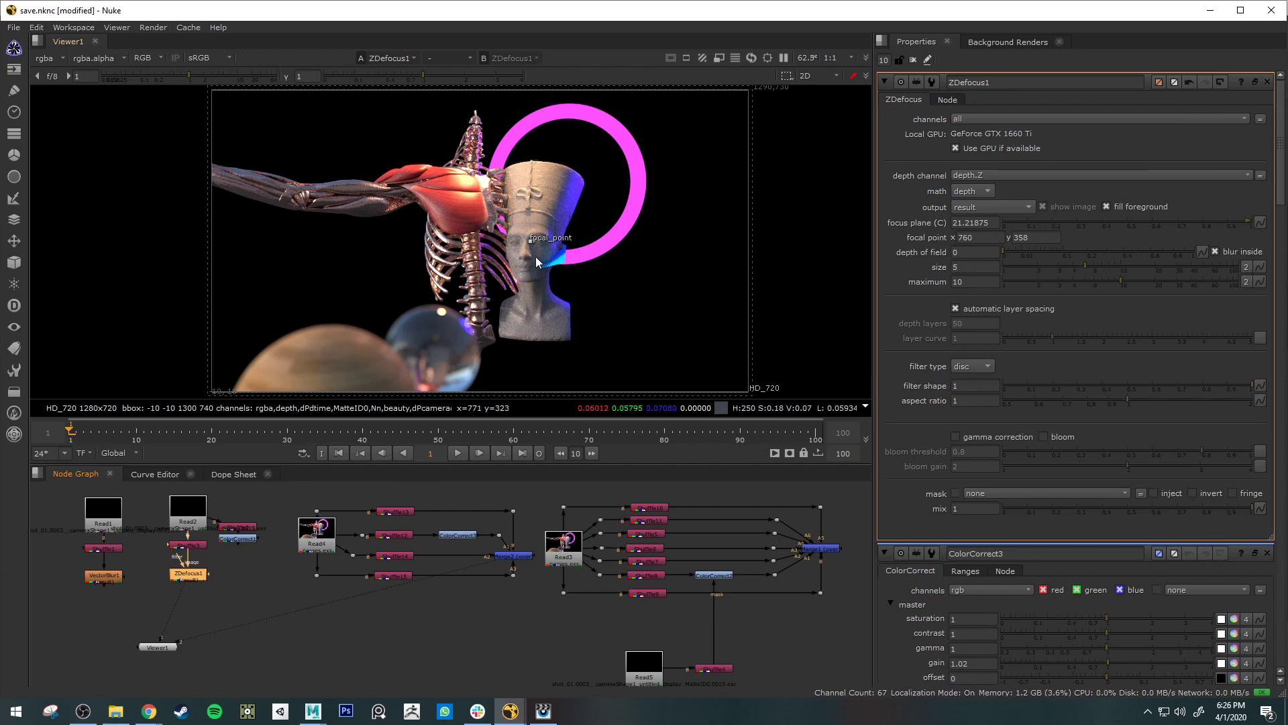
left_click_drag(529, 240, 330, 364)
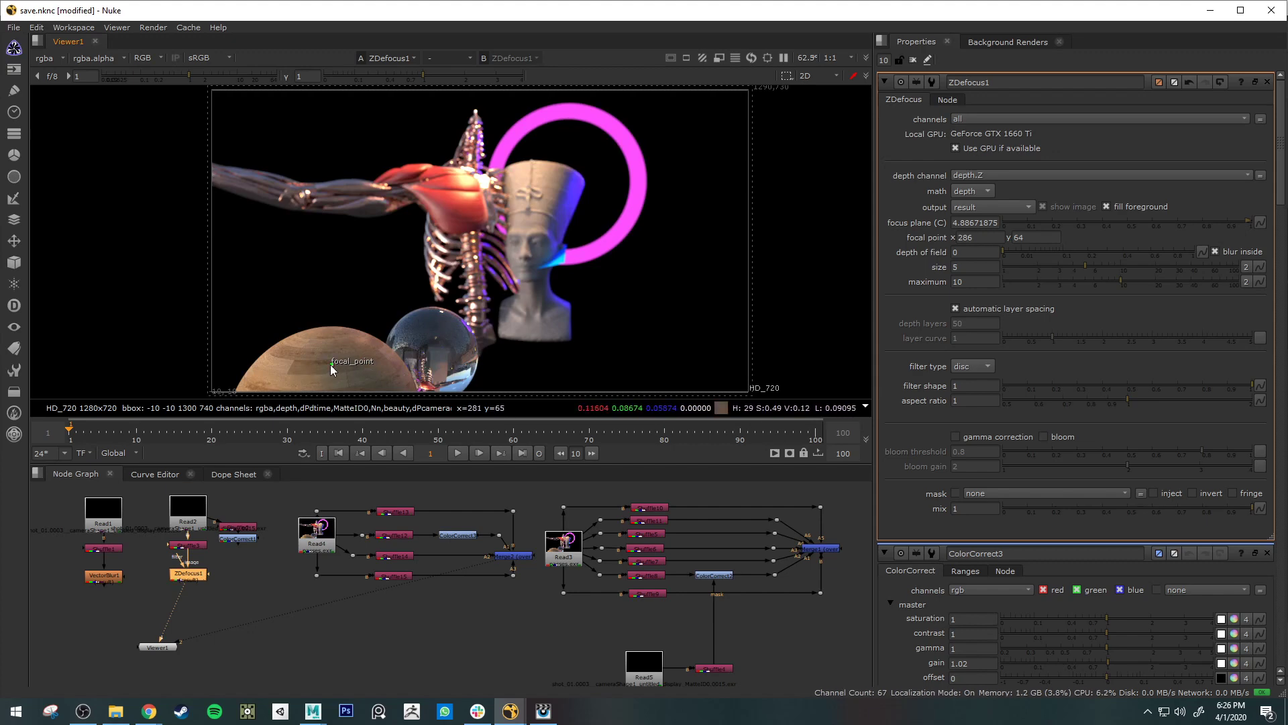
Try ZDefocus1's focal point on the glass sphere with size 49, and refocus on the bust at x 750, y 326 with size 10.
left_click_drag(332, 365, 451, 339)
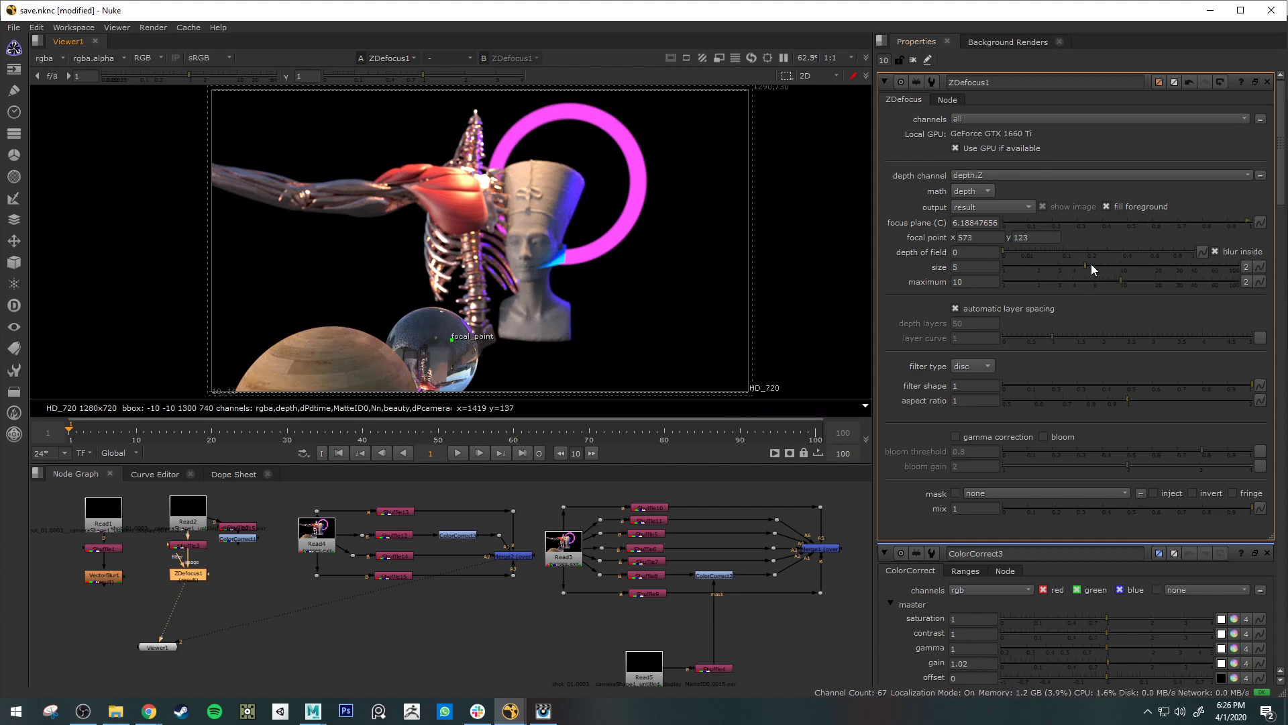
left_click_drag(1085, 265, 1202, 265)
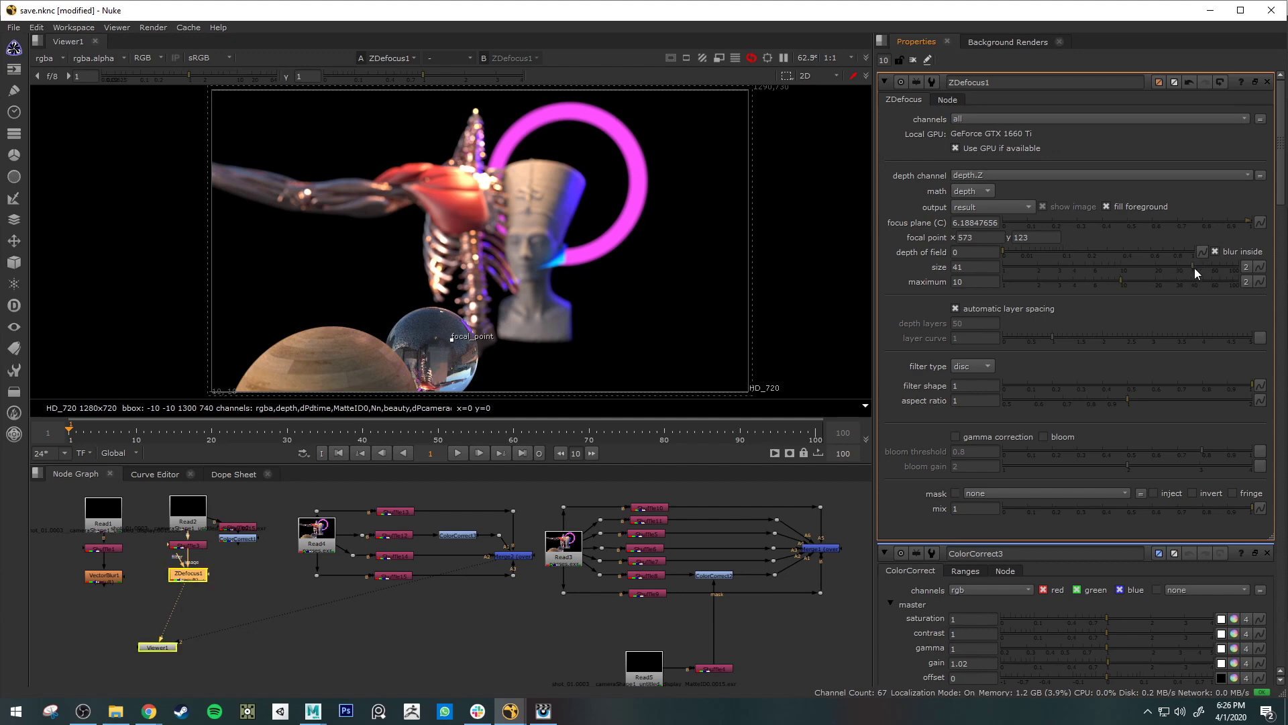
left_click_drag(453, 340, 529, 259)
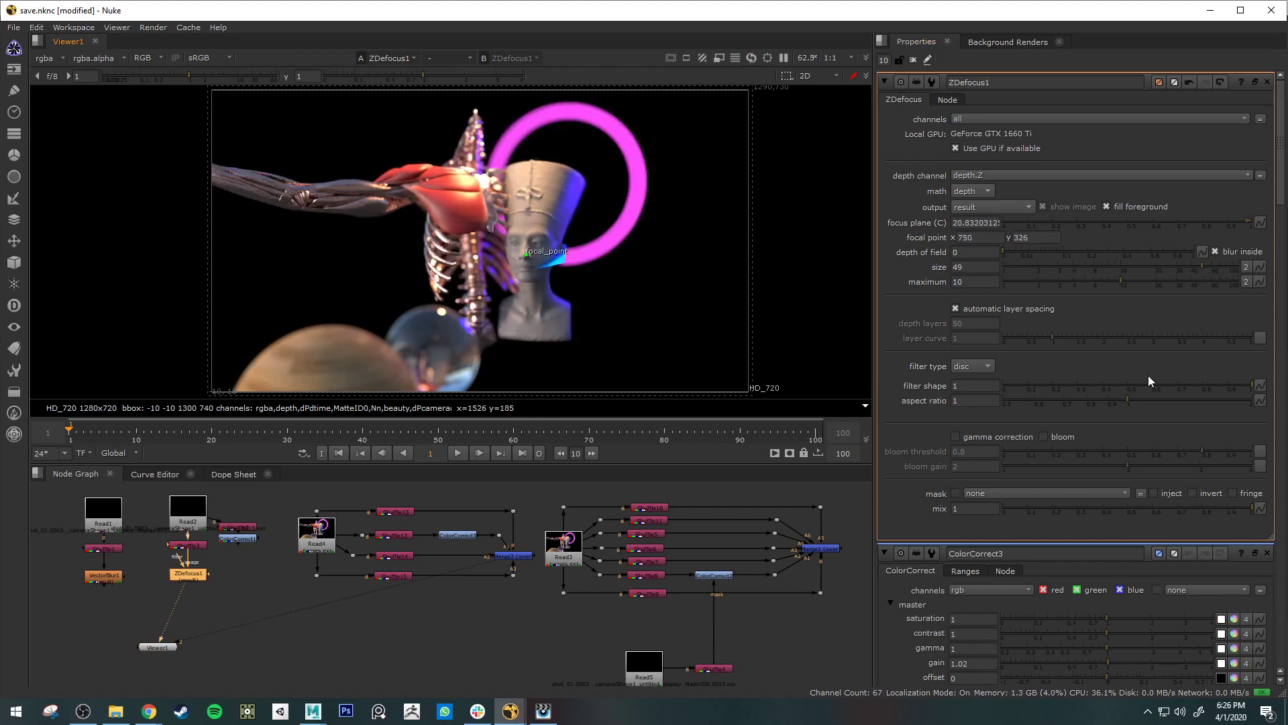
left_click_drag(1205, 266, 1120, 267)
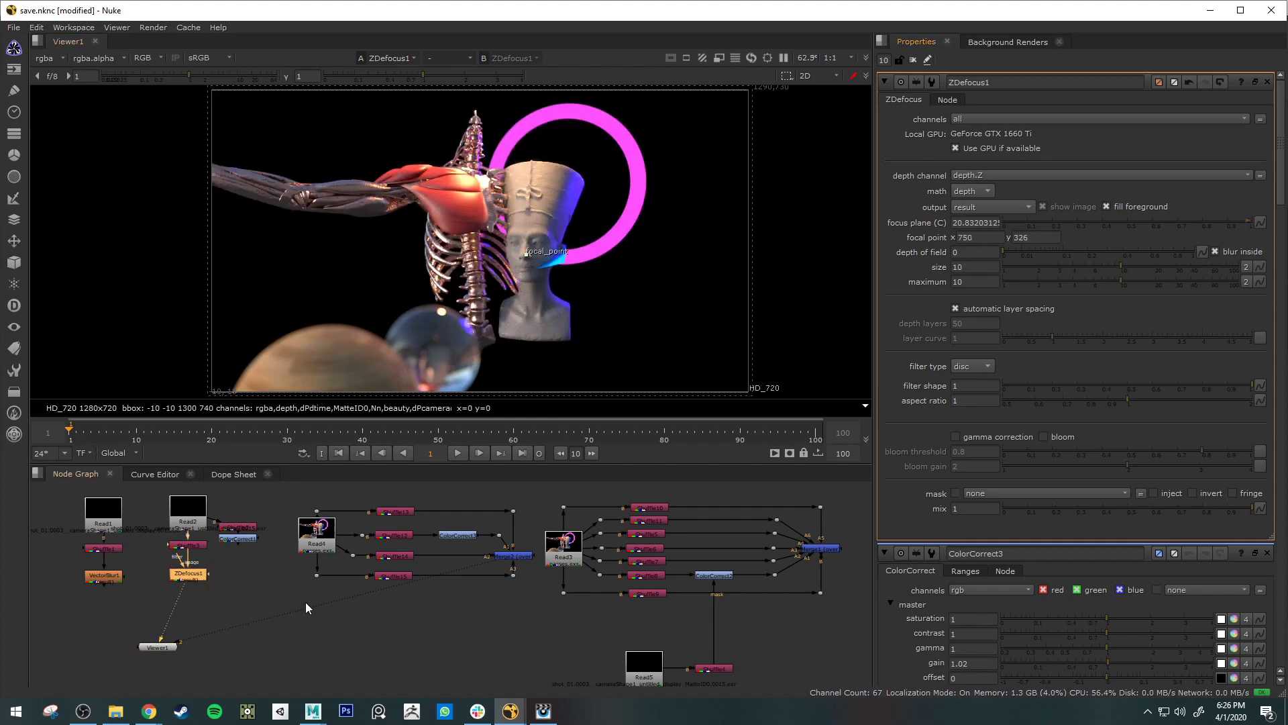
Shift Viewer1 slightly and connect a copy of the depth Shuffle beside Read2 to Read1.
left_click(300, 649)
left_click_drag(164, 647, 153, 644)
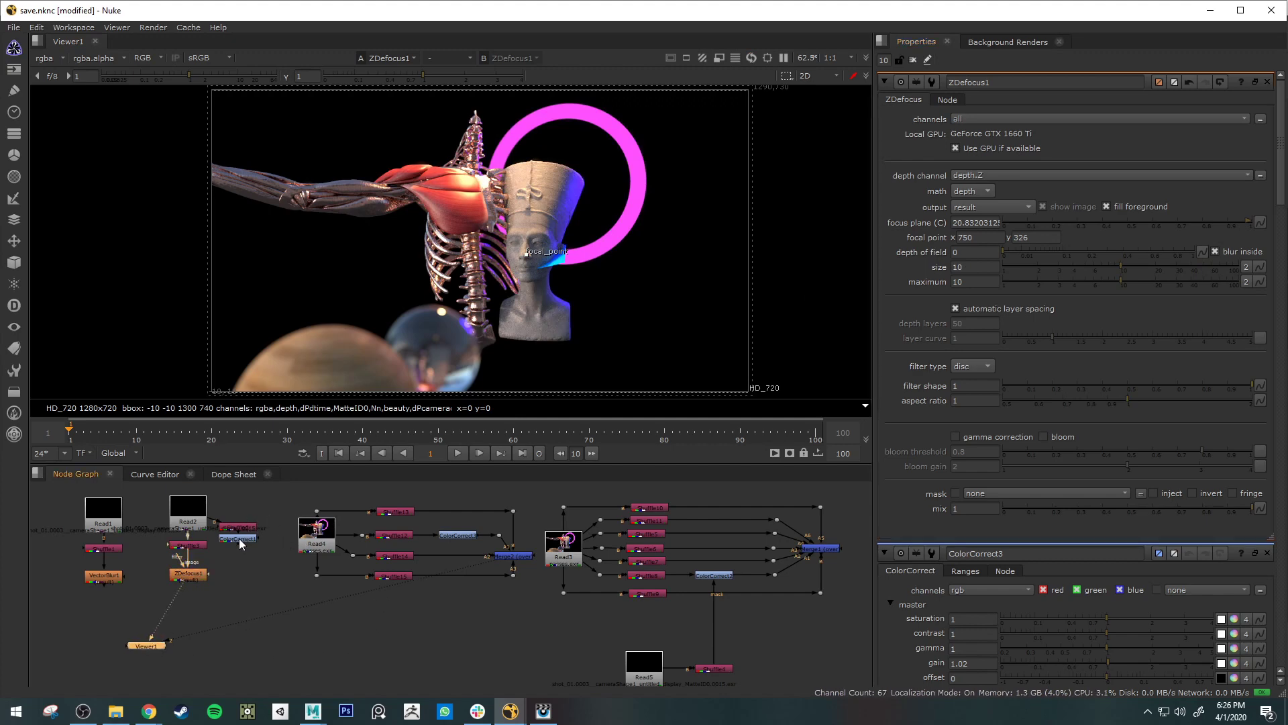
left_click(115, 552)
left_click(118, 527)
left_click(245, 524)
left_click(133, 555)
left_click_drag(131, 532, 131, 530)
View VectorBlur1 with the node disabled and close ZDefocus1's properties.
left_click(111, 582)
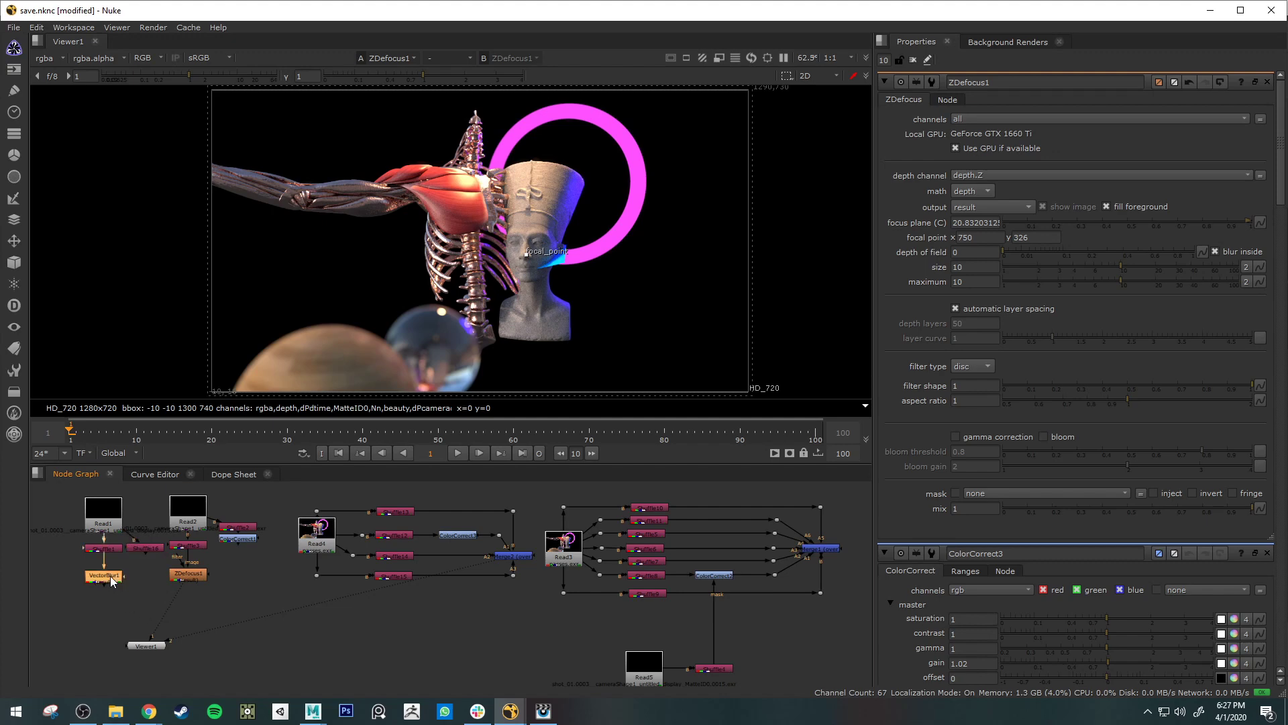
key("d")
key("1")
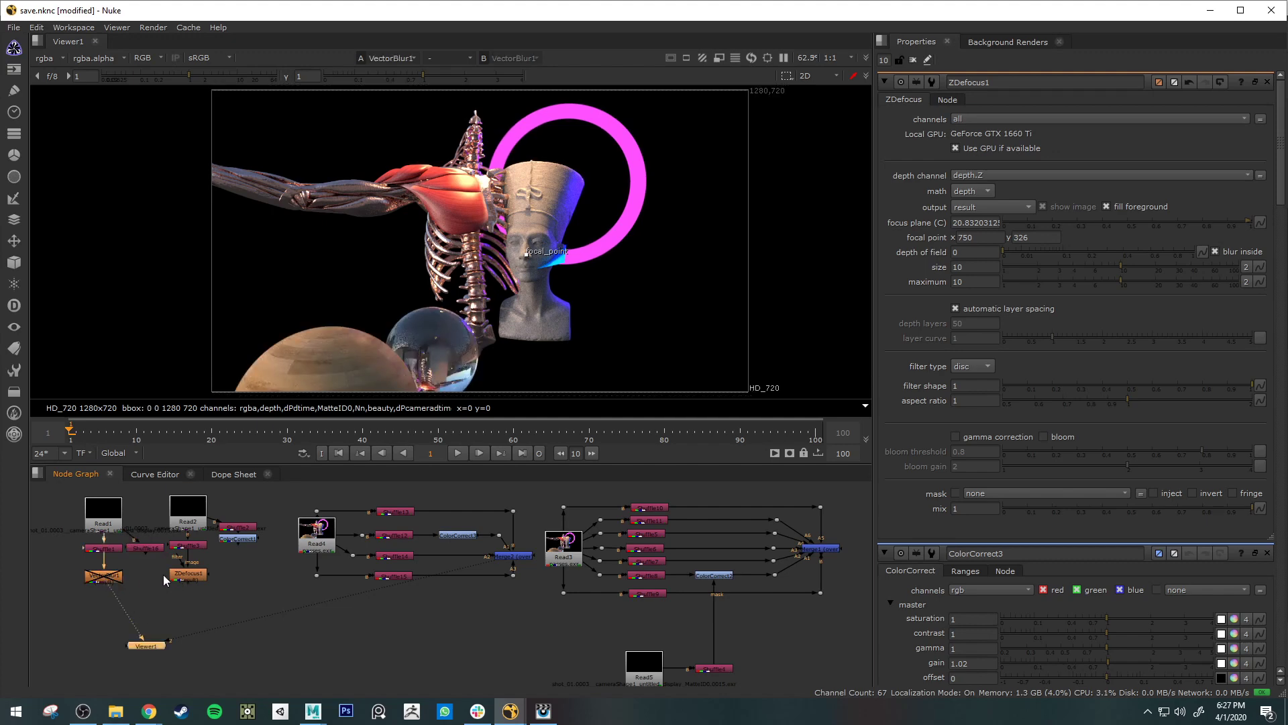
left_click(1267, 82)
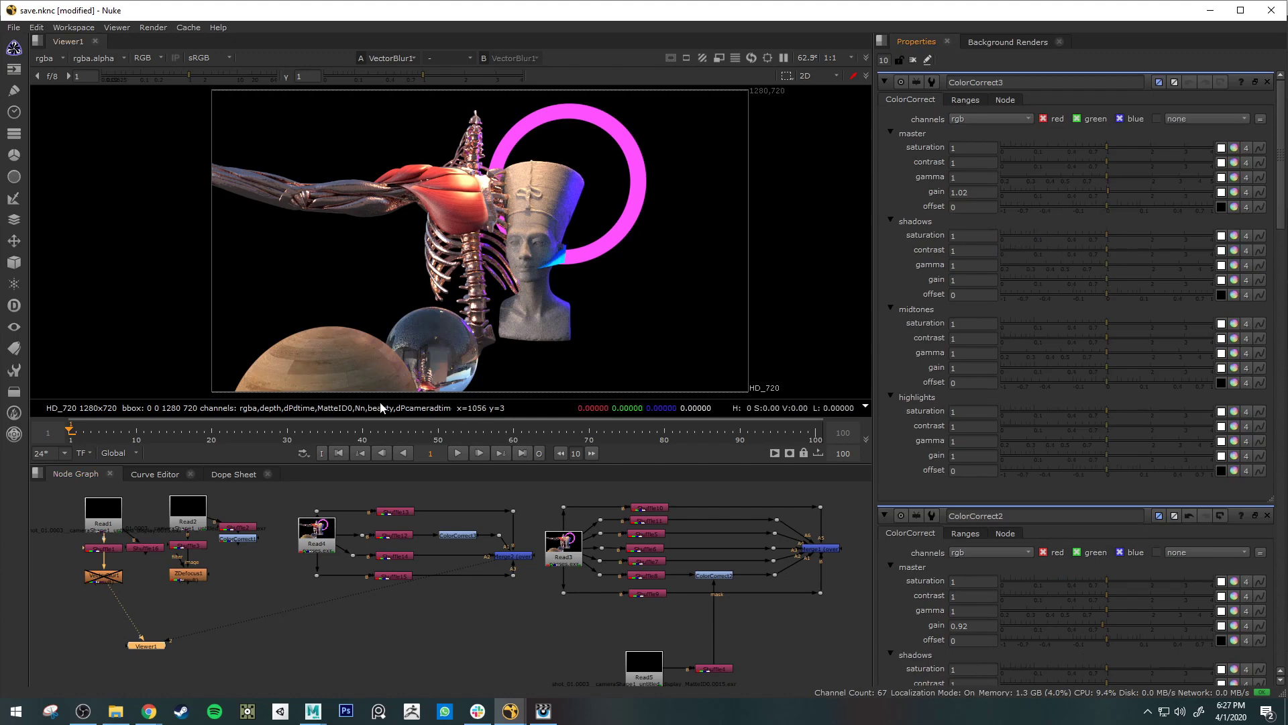
Switch VectorBlur1 on and off repeatedly to compare the motion blur, leaving the node enabled.
left_click(98, 581)
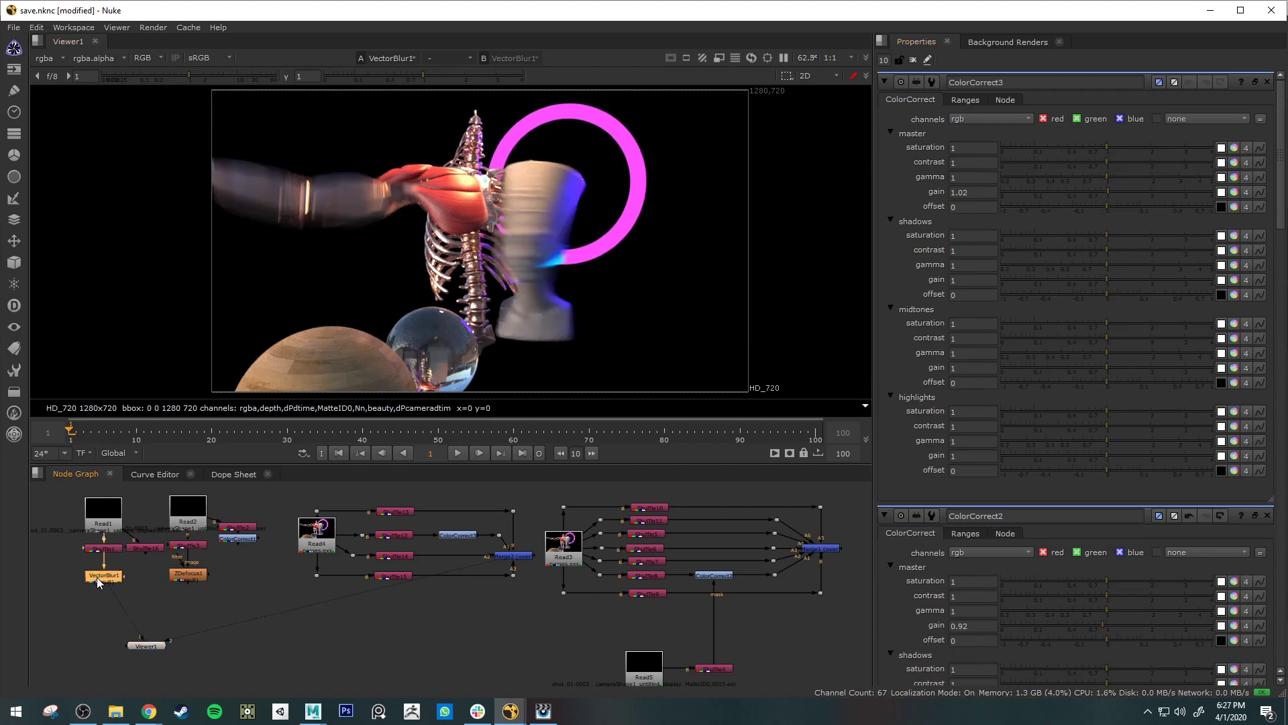
key("d")
key("d")
key("d")
key("d")
key("d")
key("d")
key("d")
key("d")
key("d")
key("d")
key("d")
Open VectorBlur1's properties and try motion amounts of 100, 1000 and 500.
double_click(105, 581)
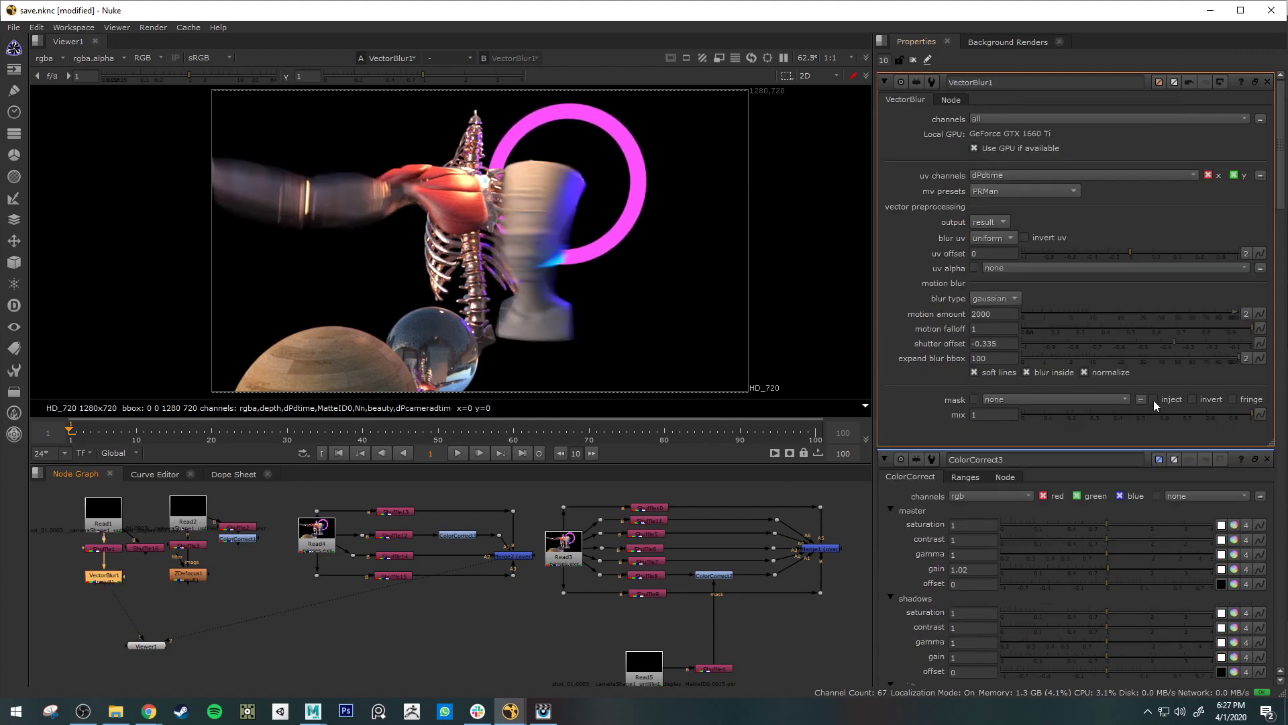
double_click(1000, 314)
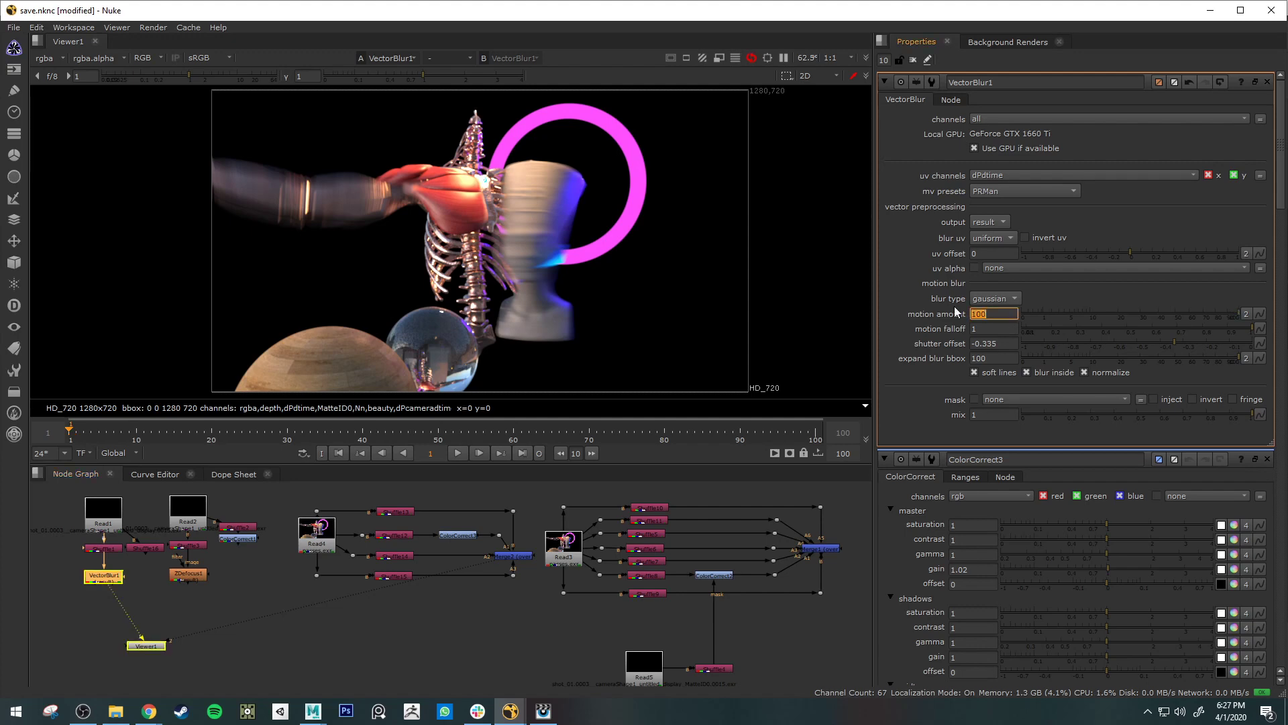
type("100")
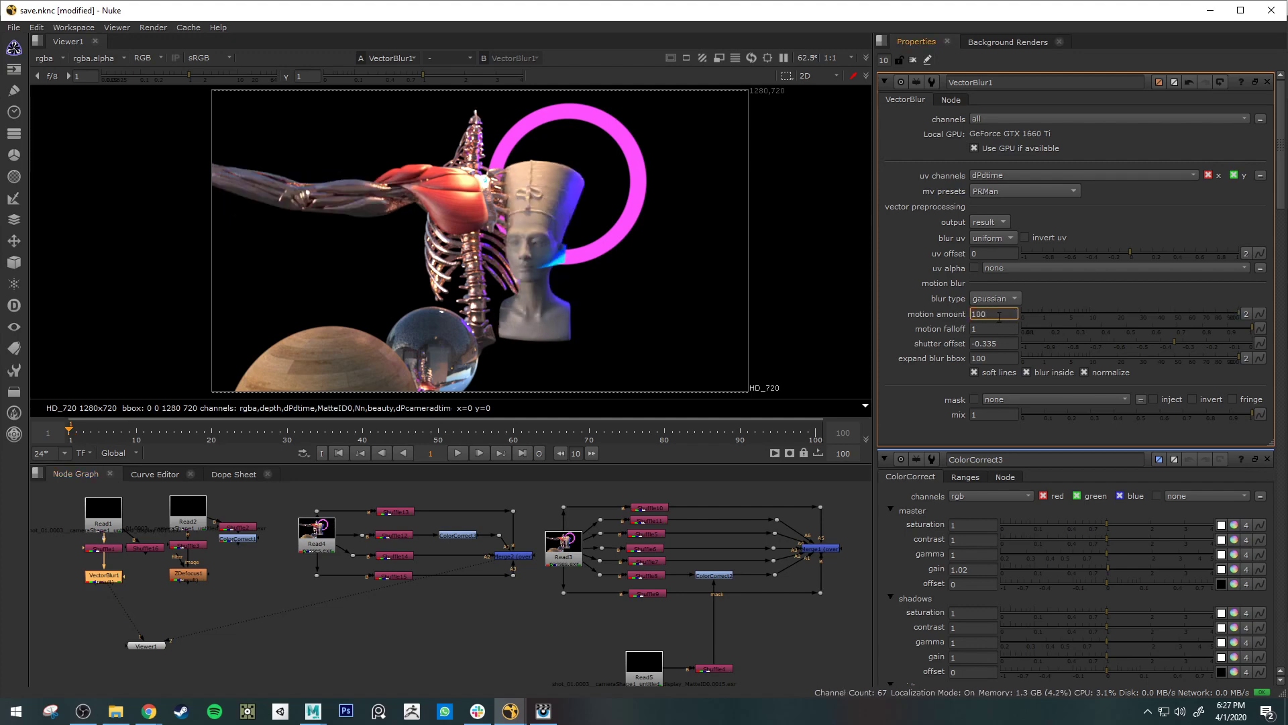
key("Return")
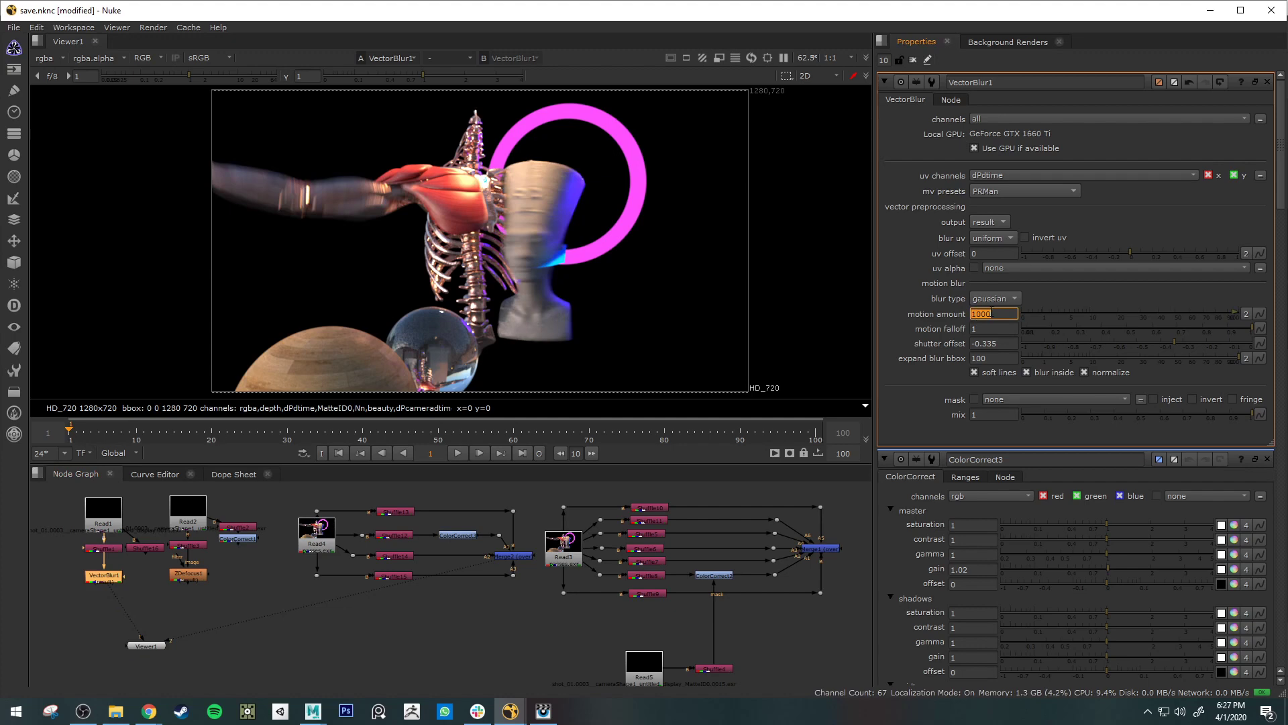
type("500")
key("Return")
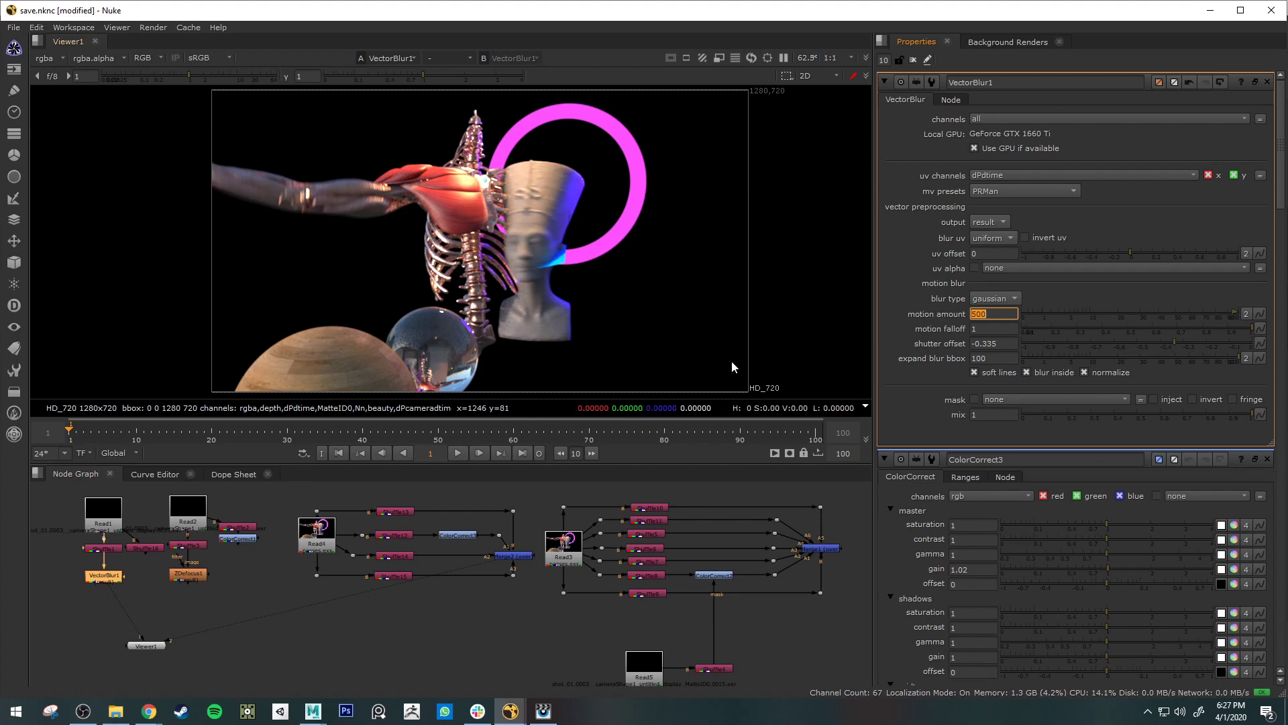
View the Shuffle copied under Read1, set its input layer to dPdtime, and map x, y and z to red, green and blue.
left_click(150, 548)
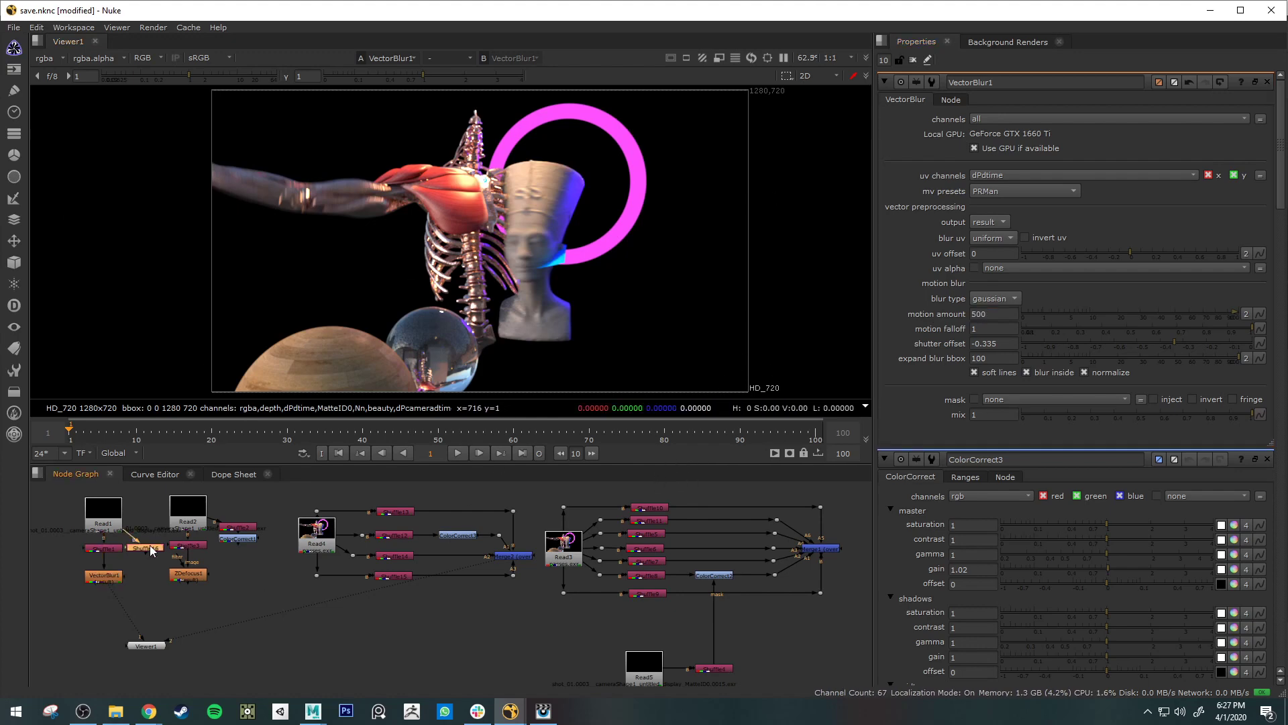
key("1")
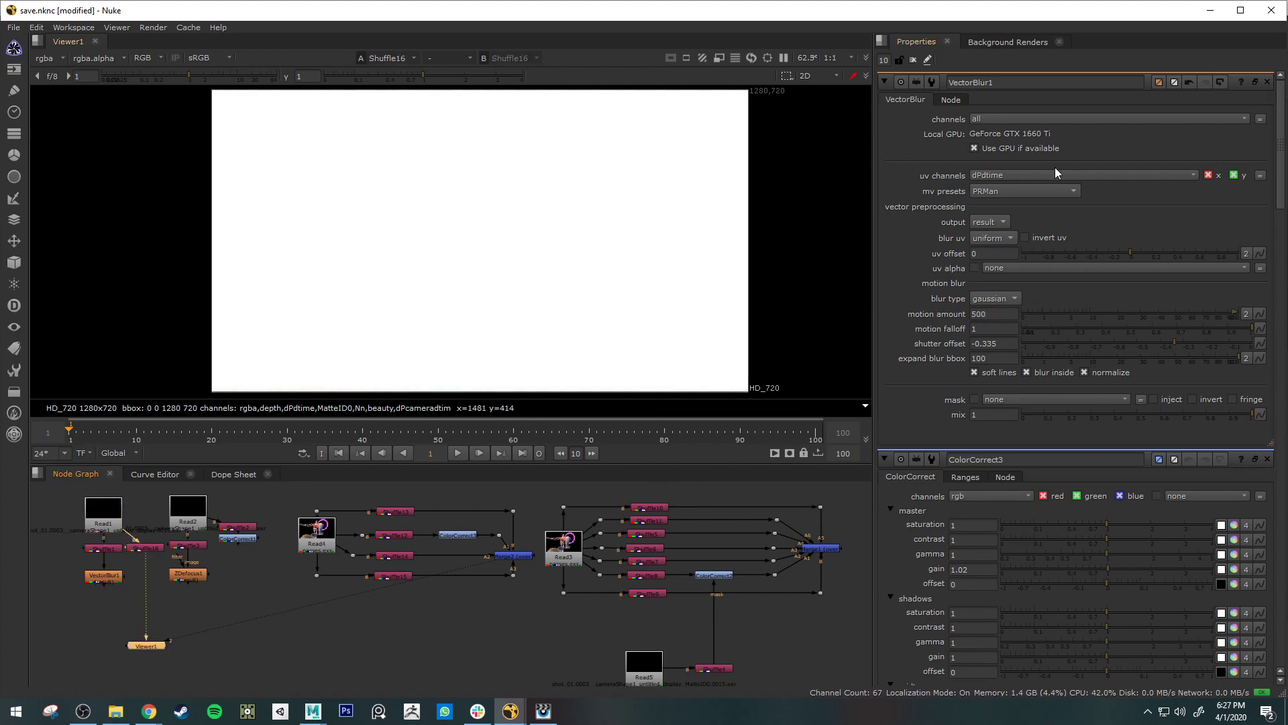
double_click(156, 547)
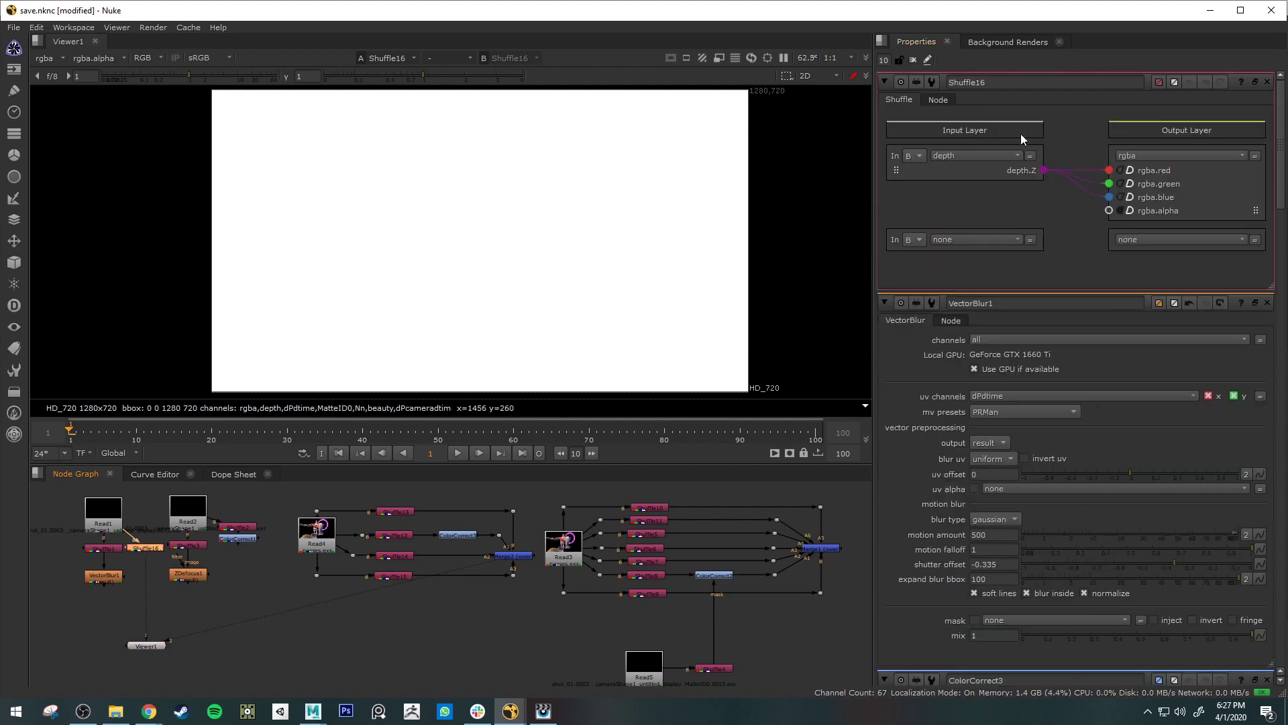
left_click(988, 154)
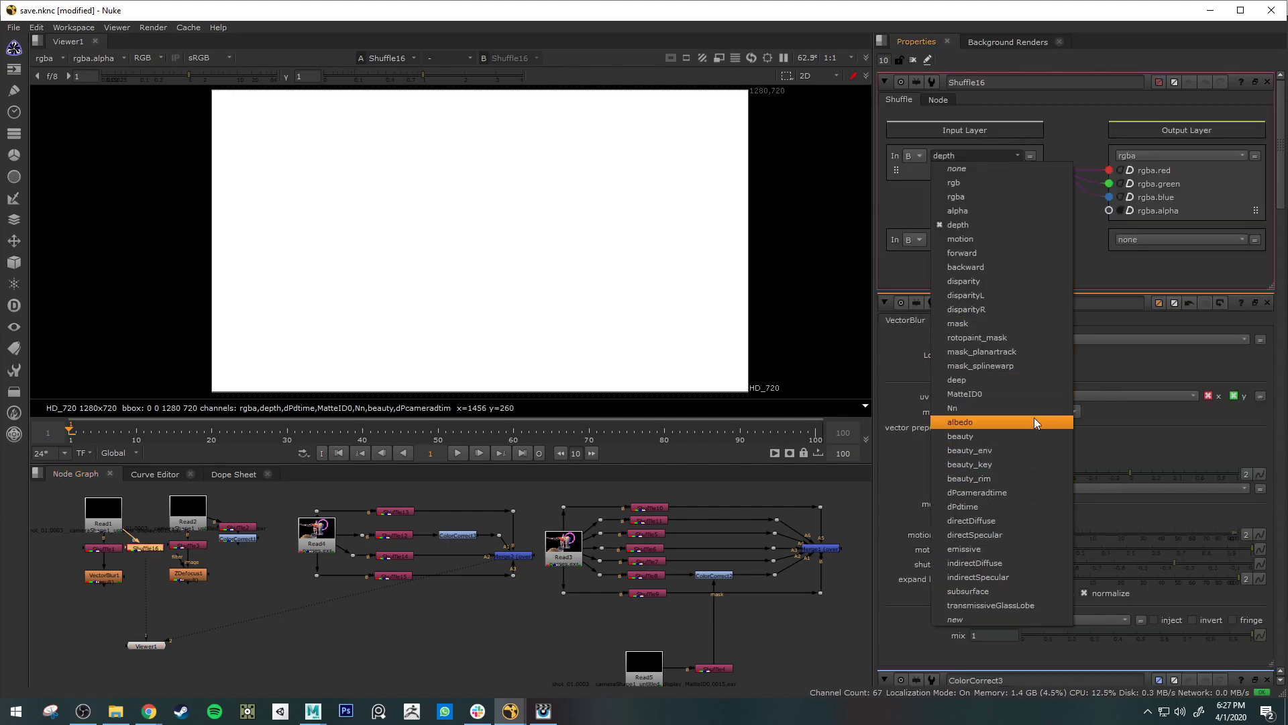
left_click(995, 508)
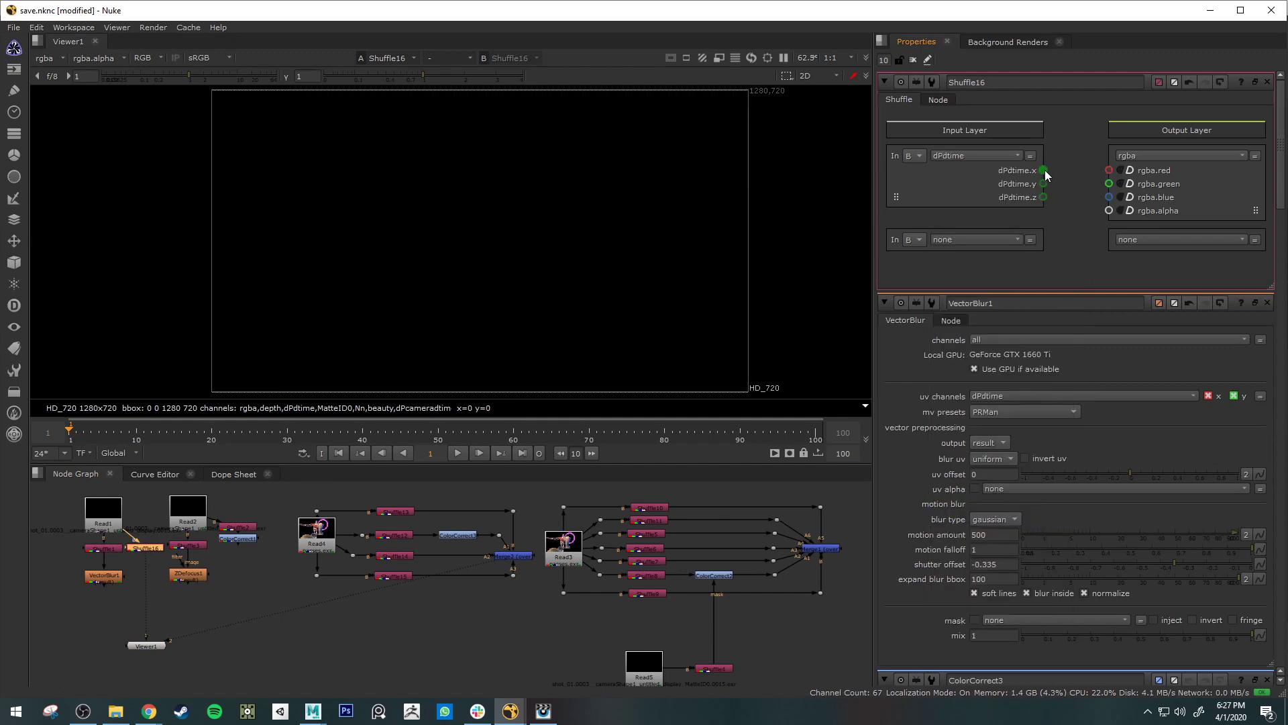
left_click_drag(1044, 170, 1109, 198)
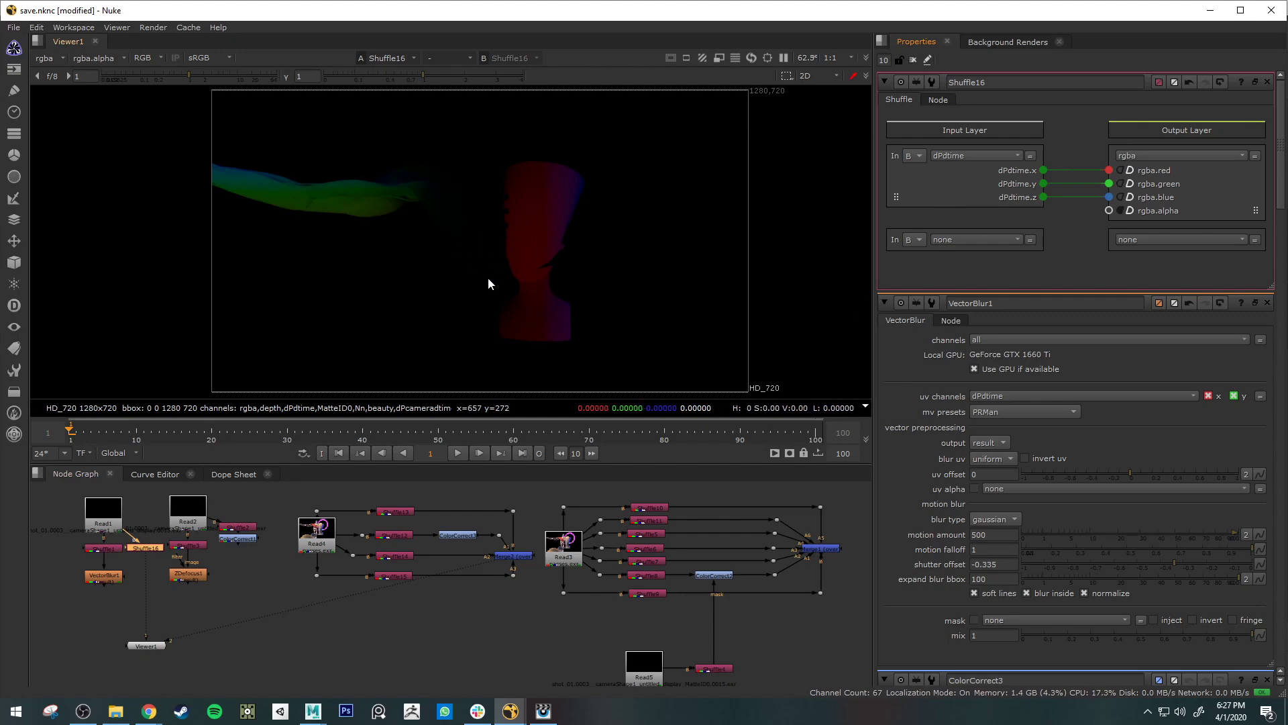
View VectorBlur1 again and raise its motion amount to 2000, and further to 8000.
left_click(113, 578)
key("1")
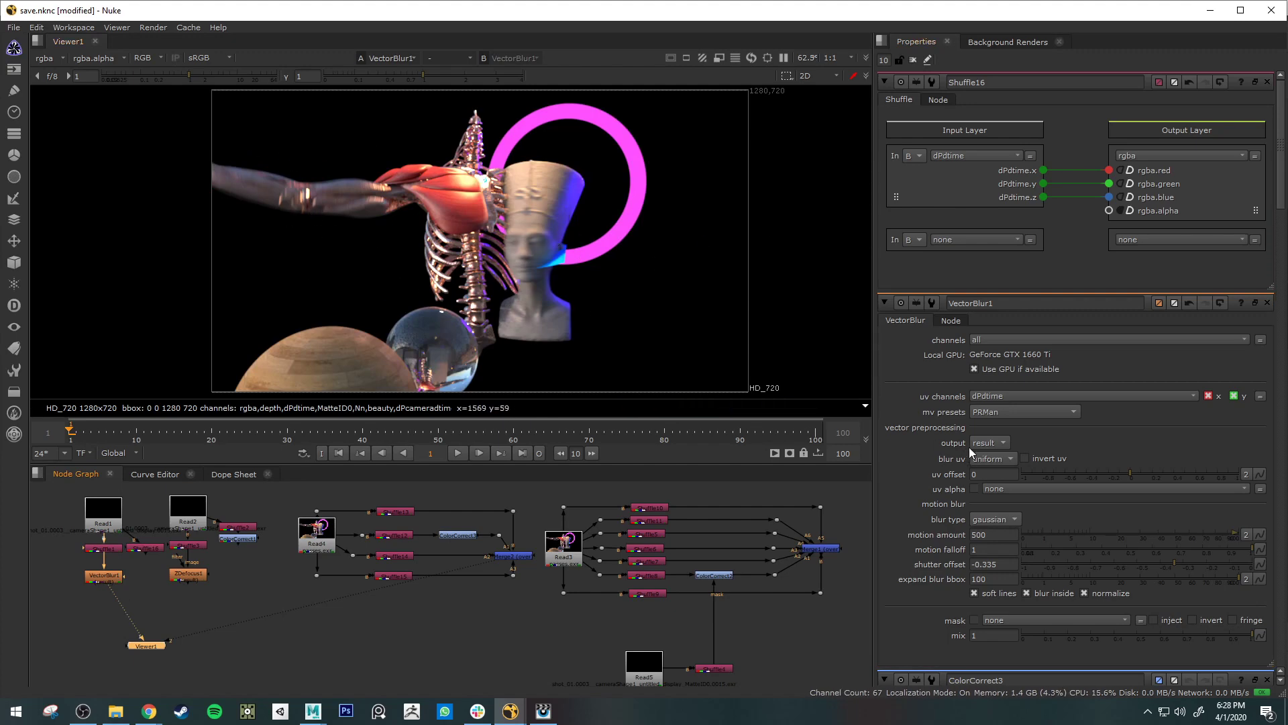
double_click(113, 576)
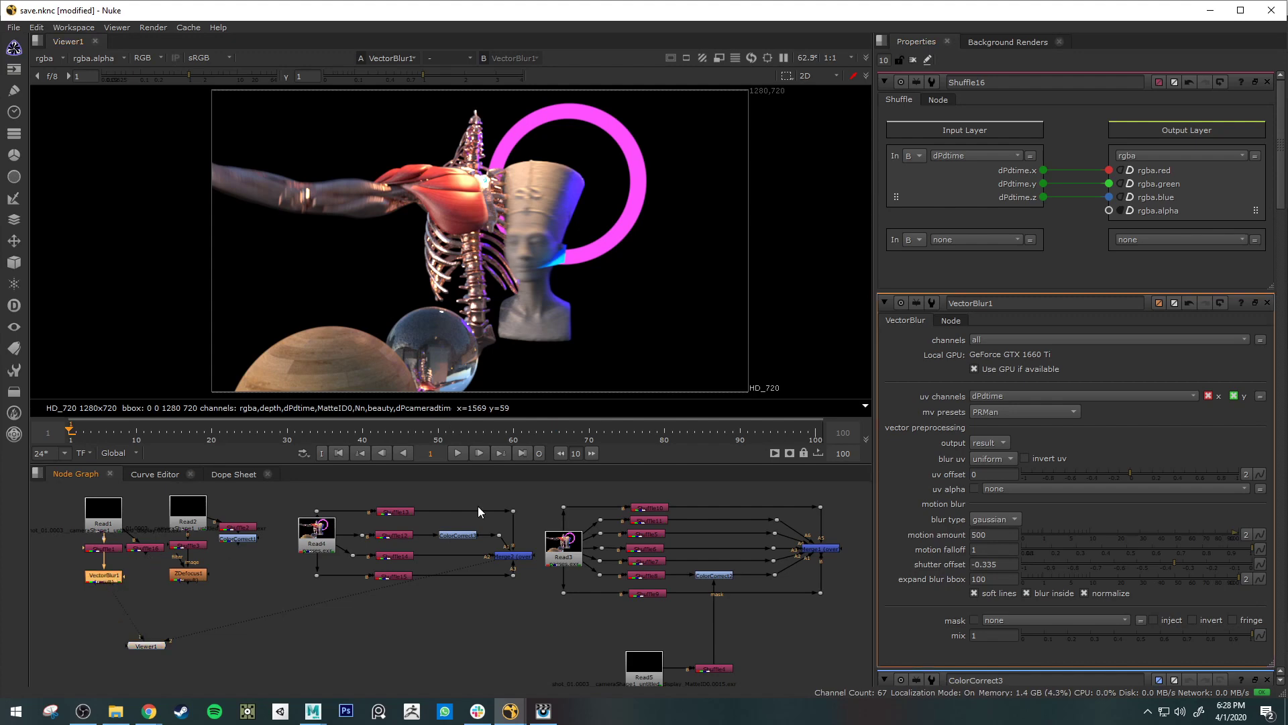
double_click(993, 313)
type("200")
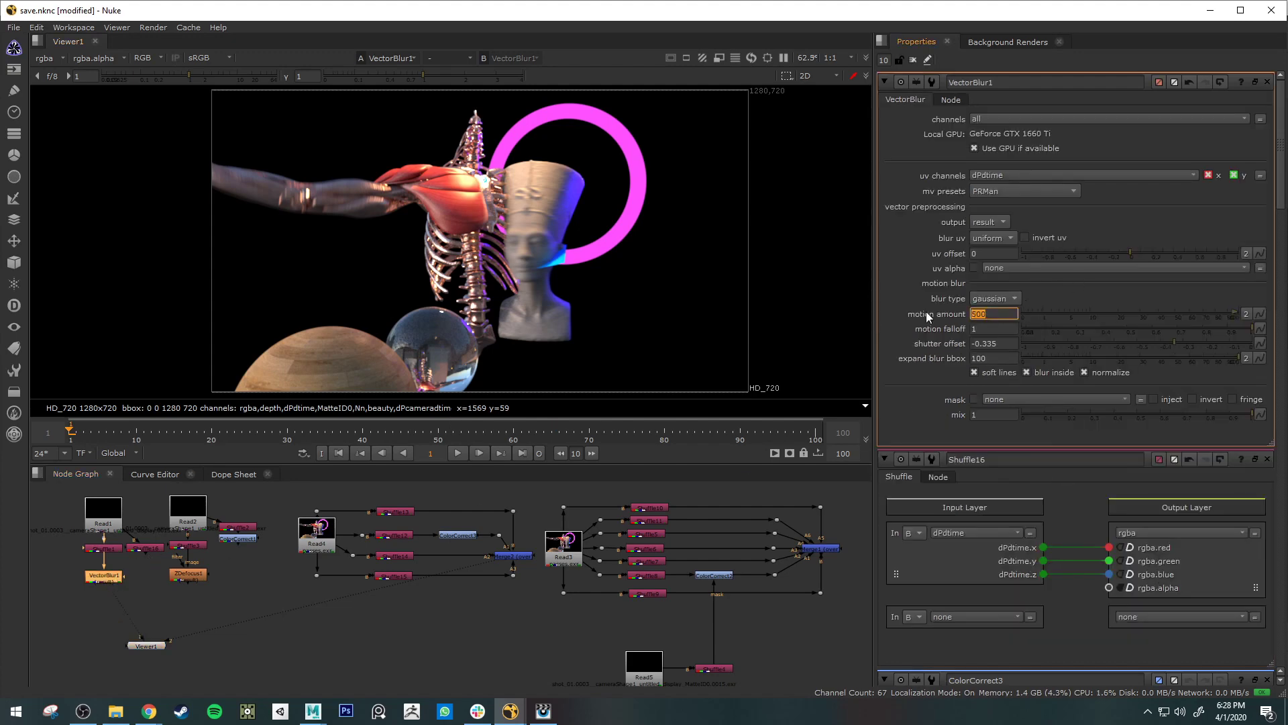
type("0")
key("Return")
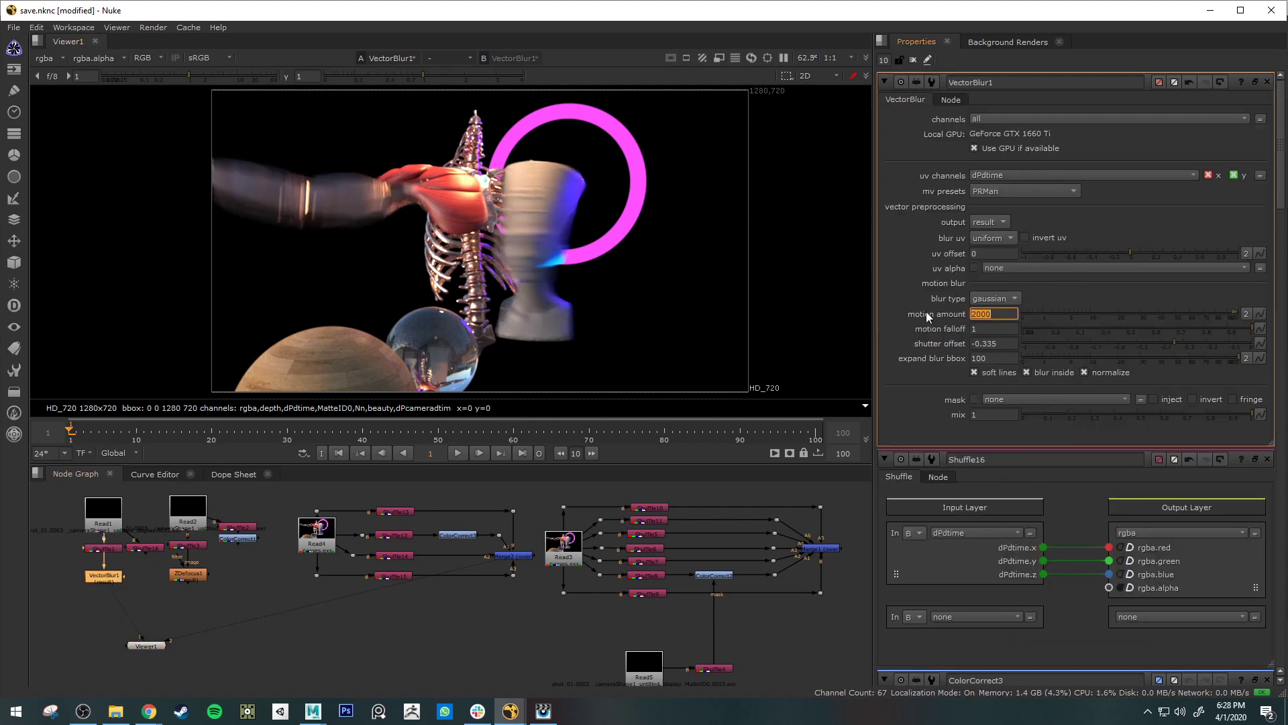
type("8000")
key("Return")
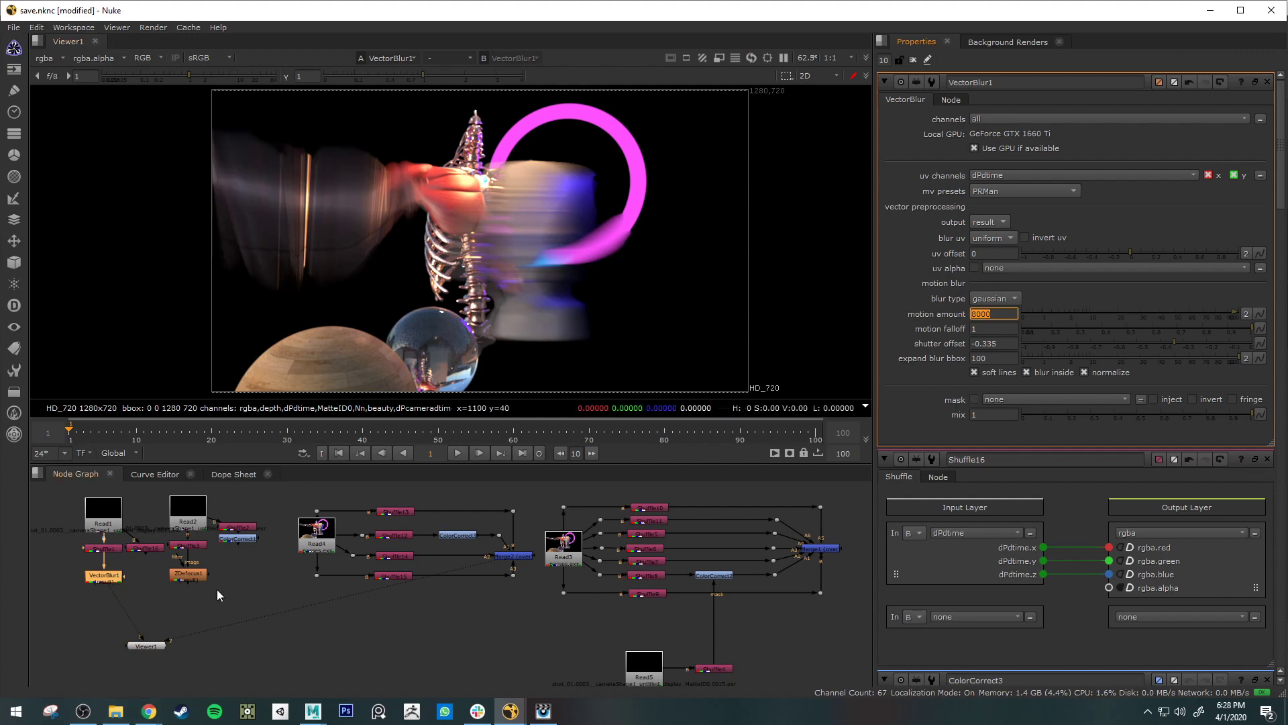
View ZDefocus1, open its properties, and move the focal point up the bust's face to x 765, y 376.
left_click(252, 573)
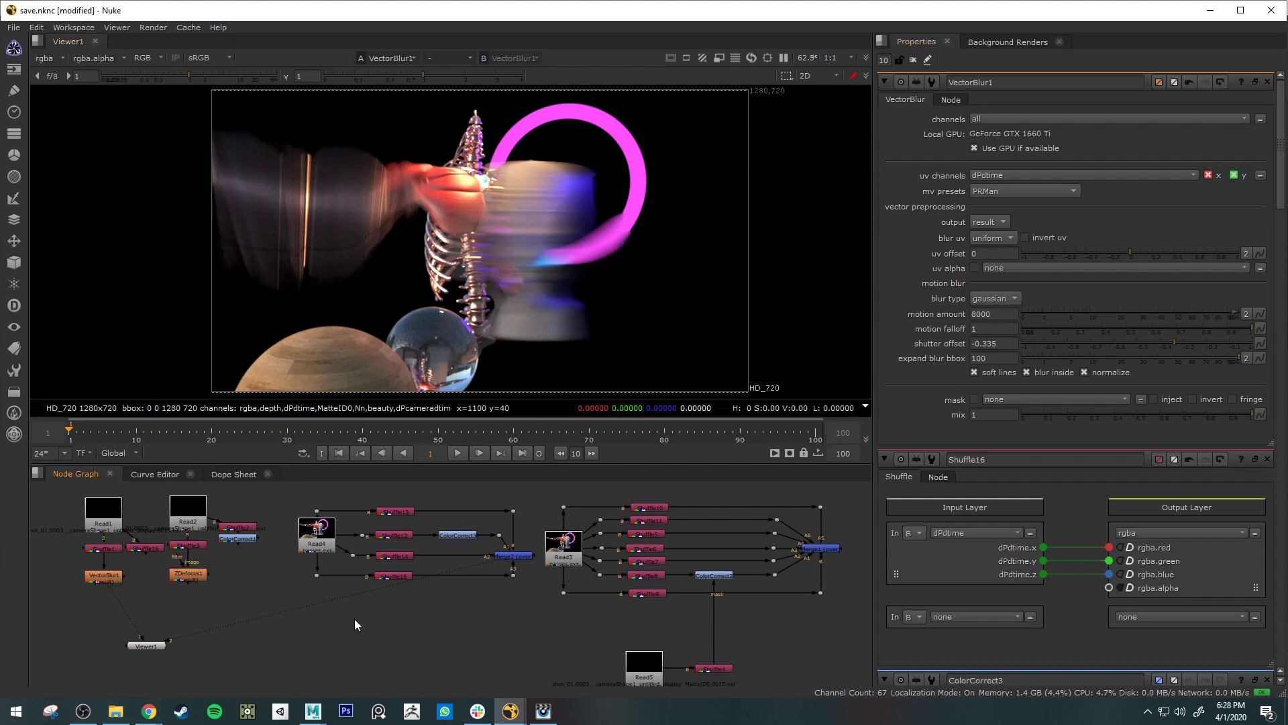
left_click(197, 575)
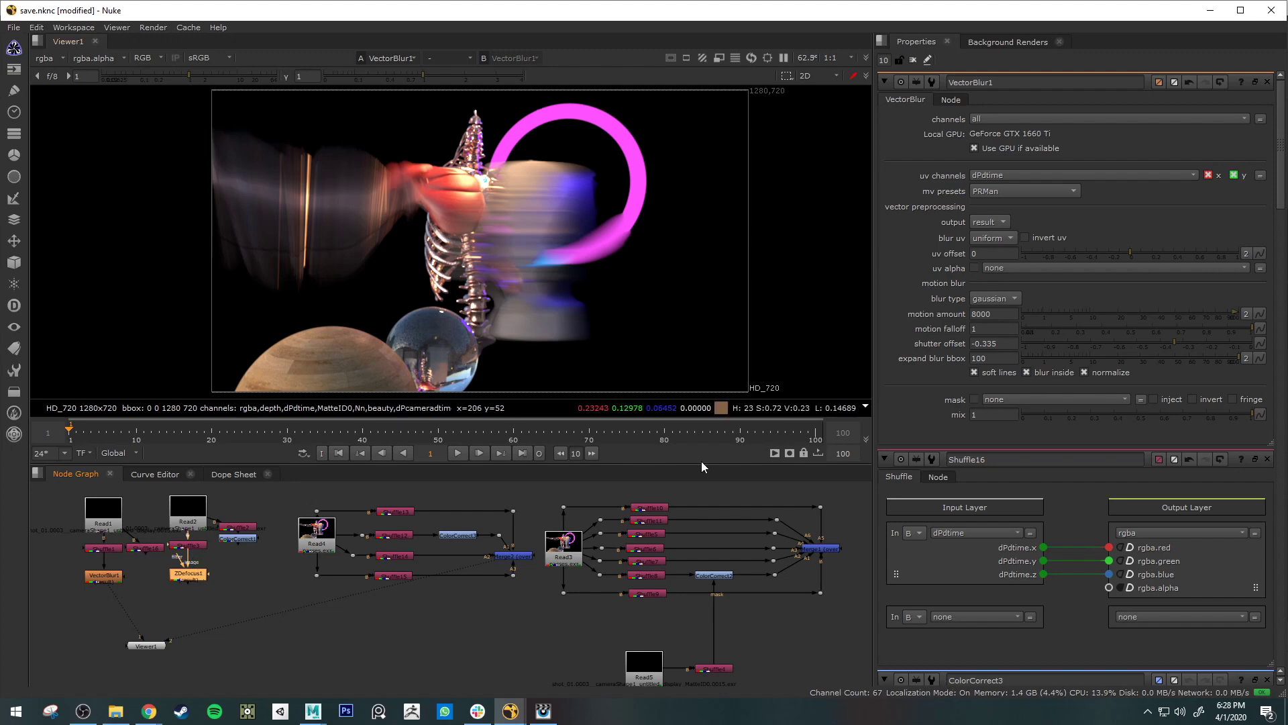
key("1")
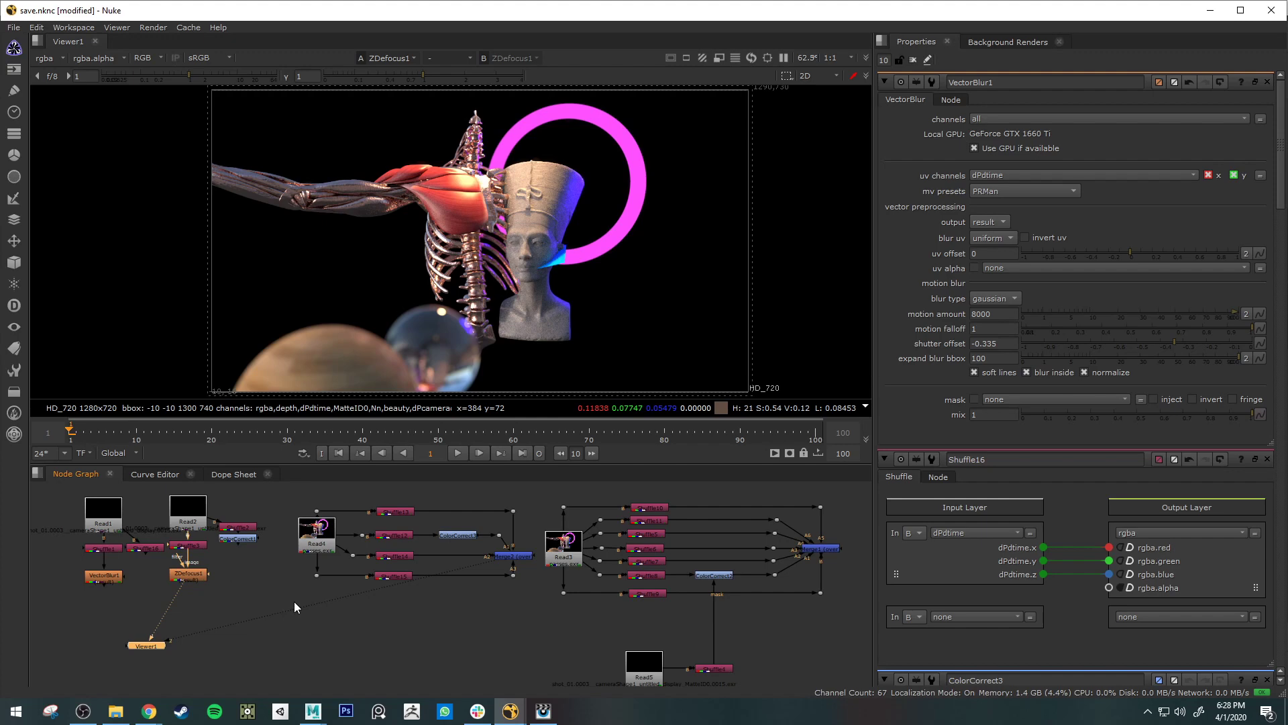
double_click(188, 573)
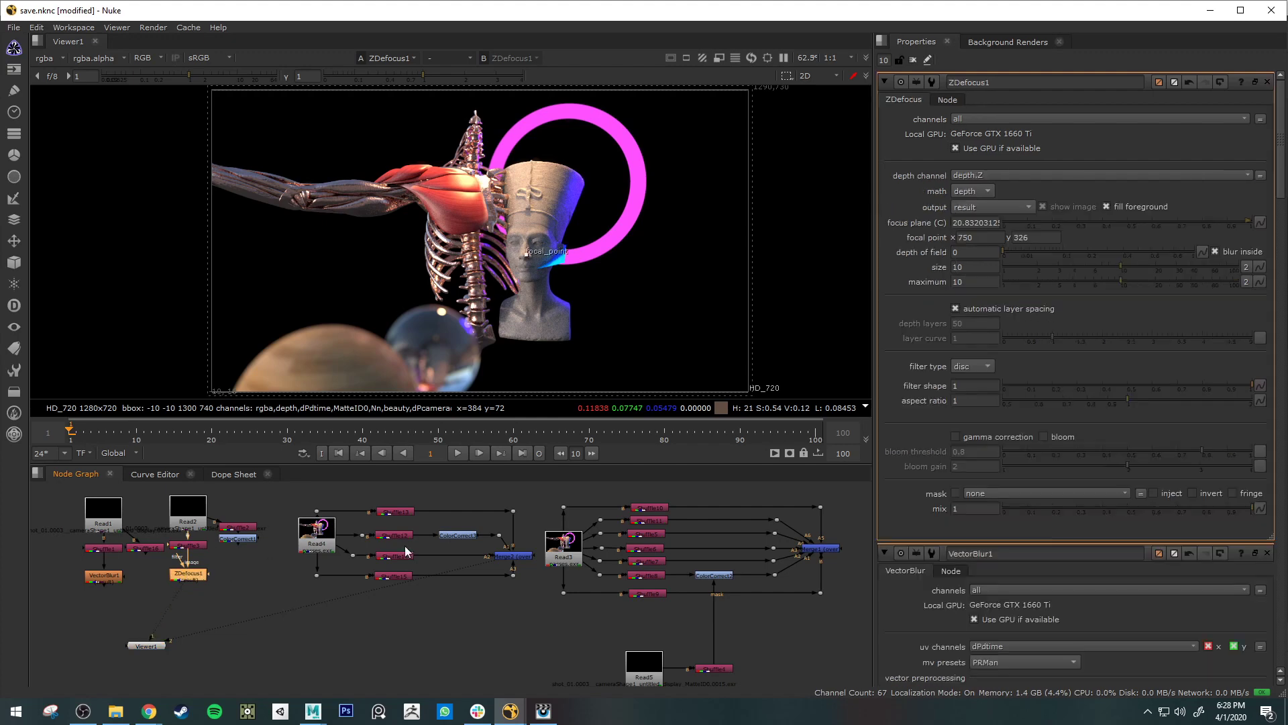
left_click_drag(526, 255, 531, 226)
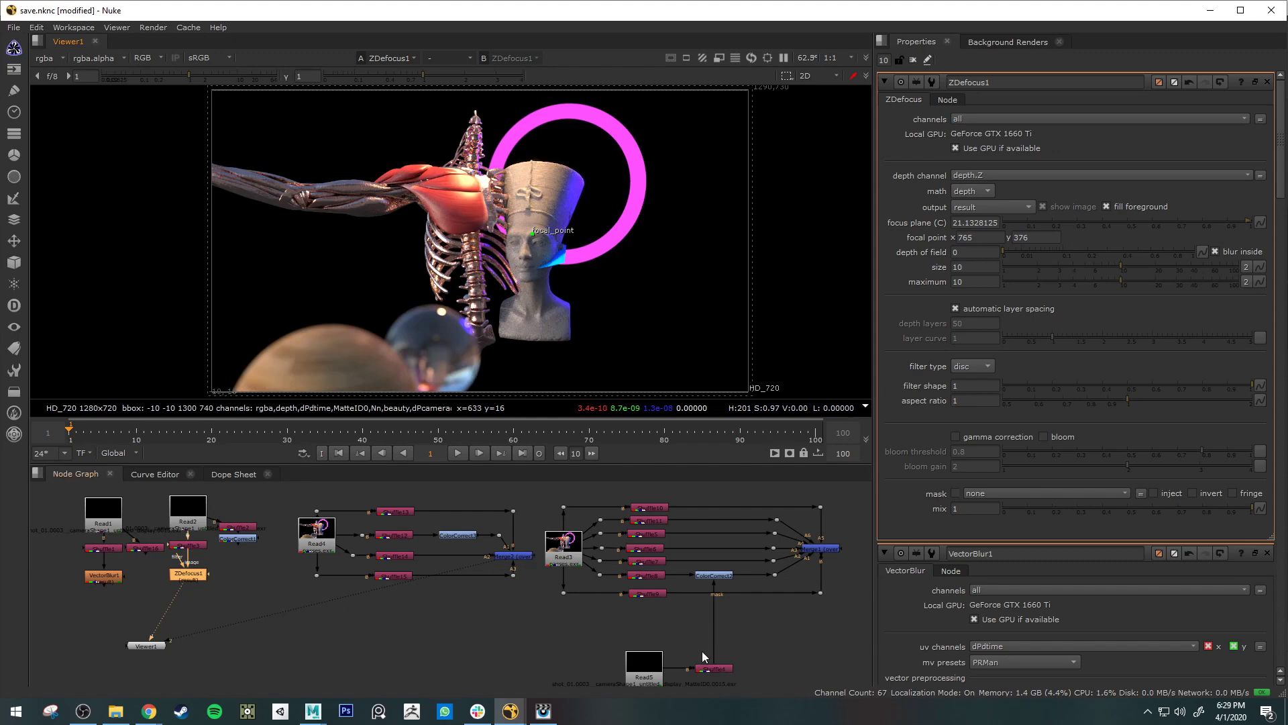
View the Shuffle4 matte fed by Read5, move Viewer1 close to Read5, and close ZDefocus1's properties.
left_click_drag(661, 675, 645, 676)
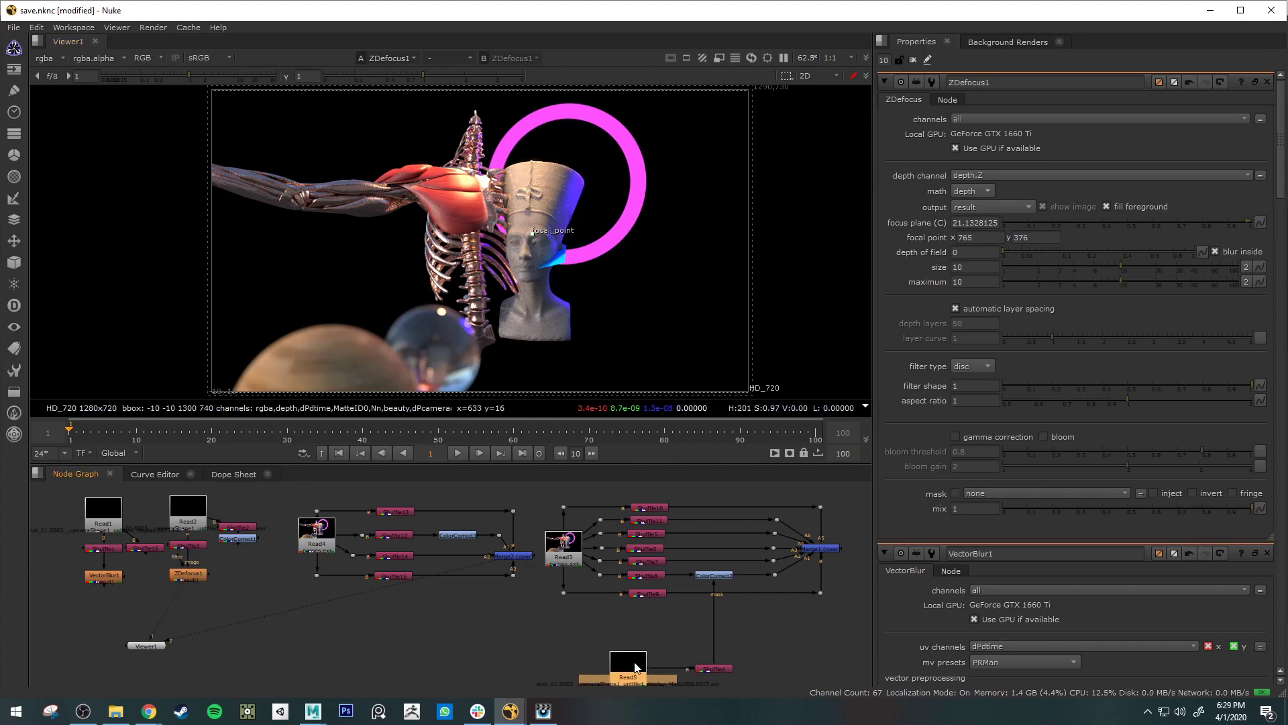
left_click(718, 670)
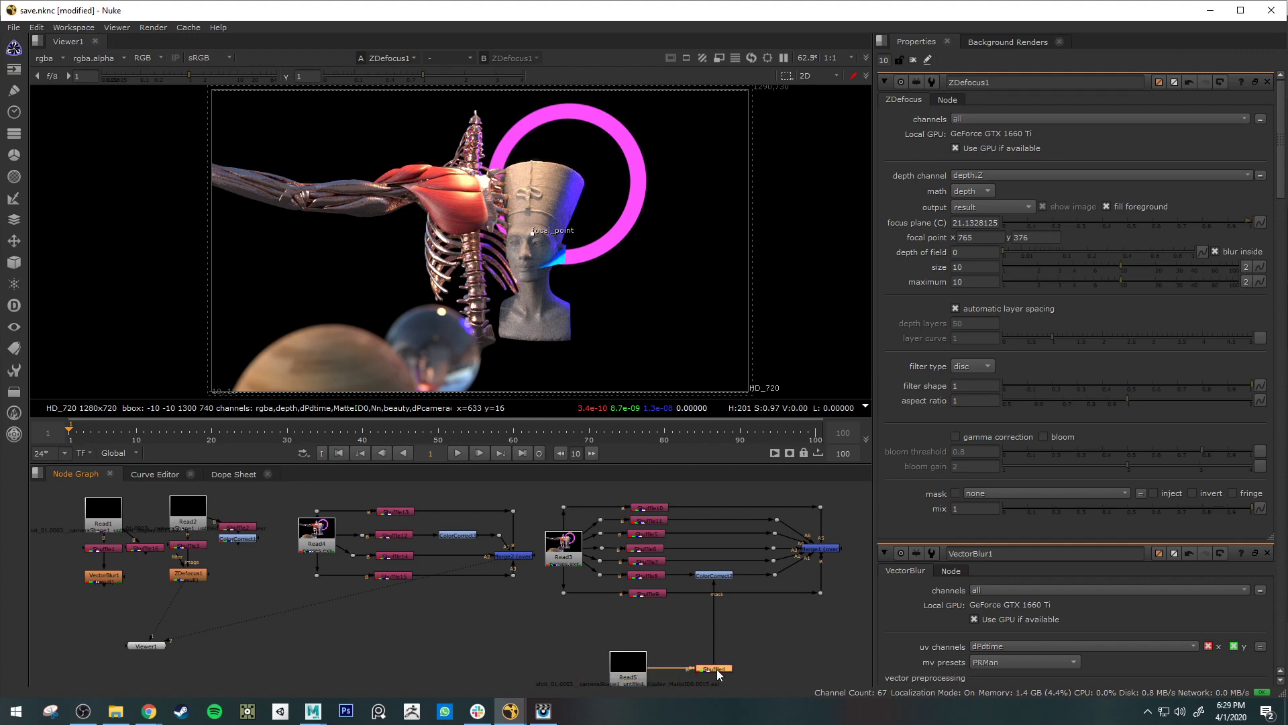
key("1")
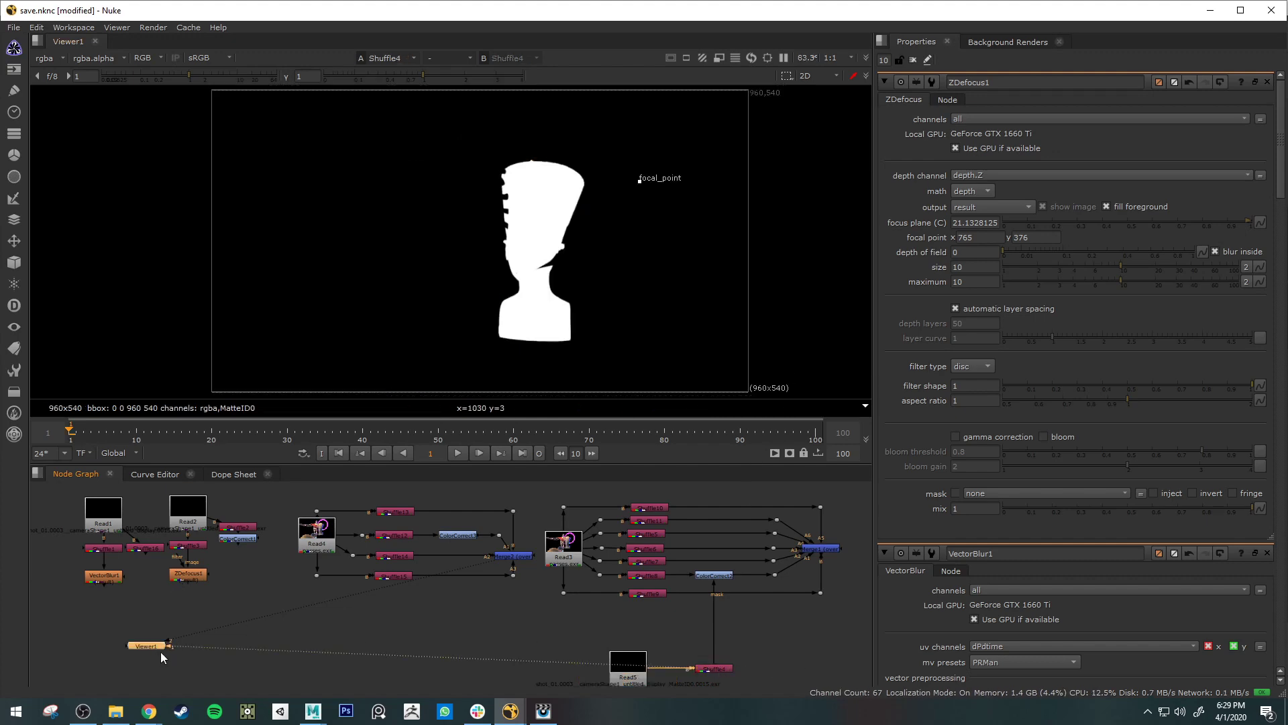
left_click_drag(155, 646, 522, 663)
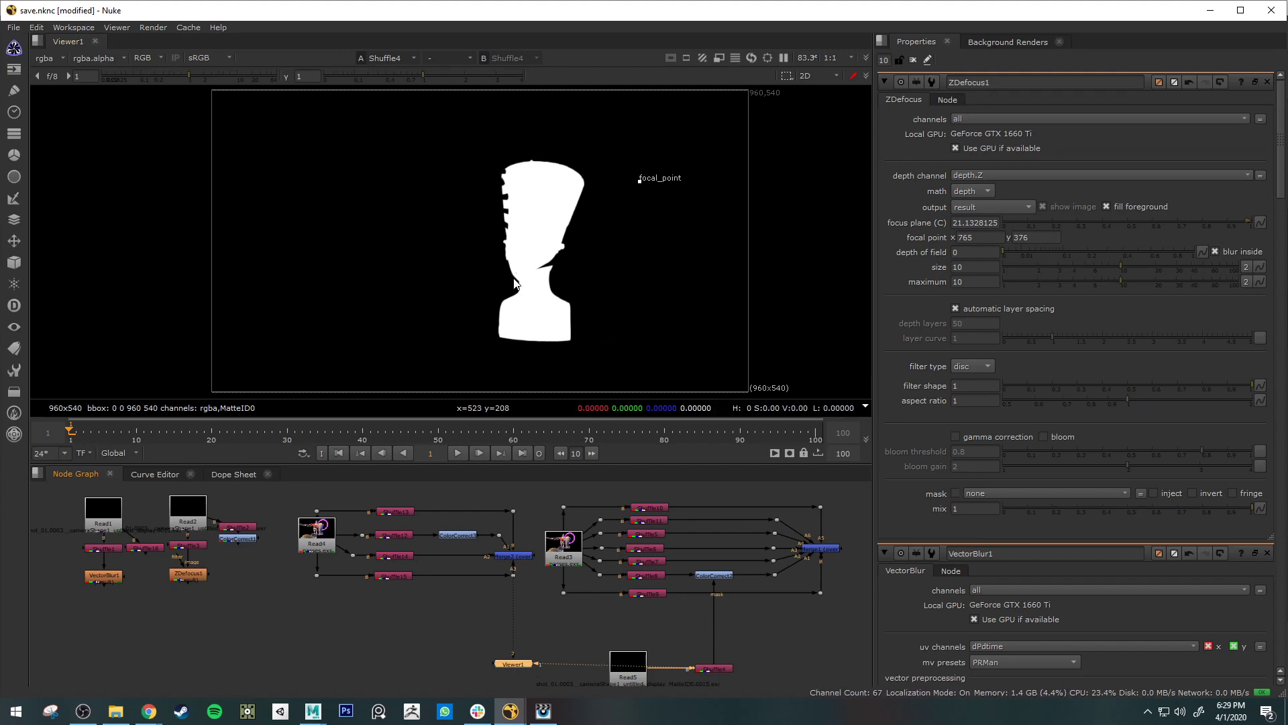
left_click(1267, 82)
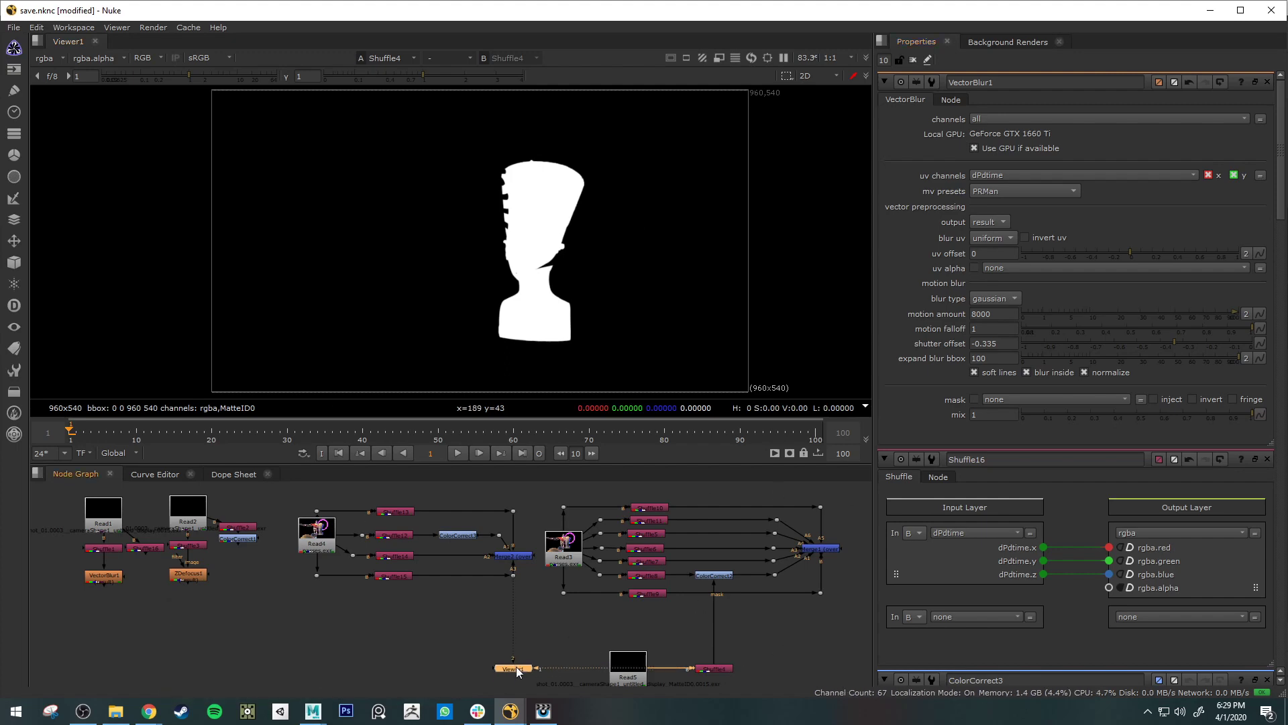
Move Viewer1 up in the node graph and switch to the shot_01.0003 scene in Maya.
left_click_drag(517, 665, 513, 615)
mouse_move(313, 710)
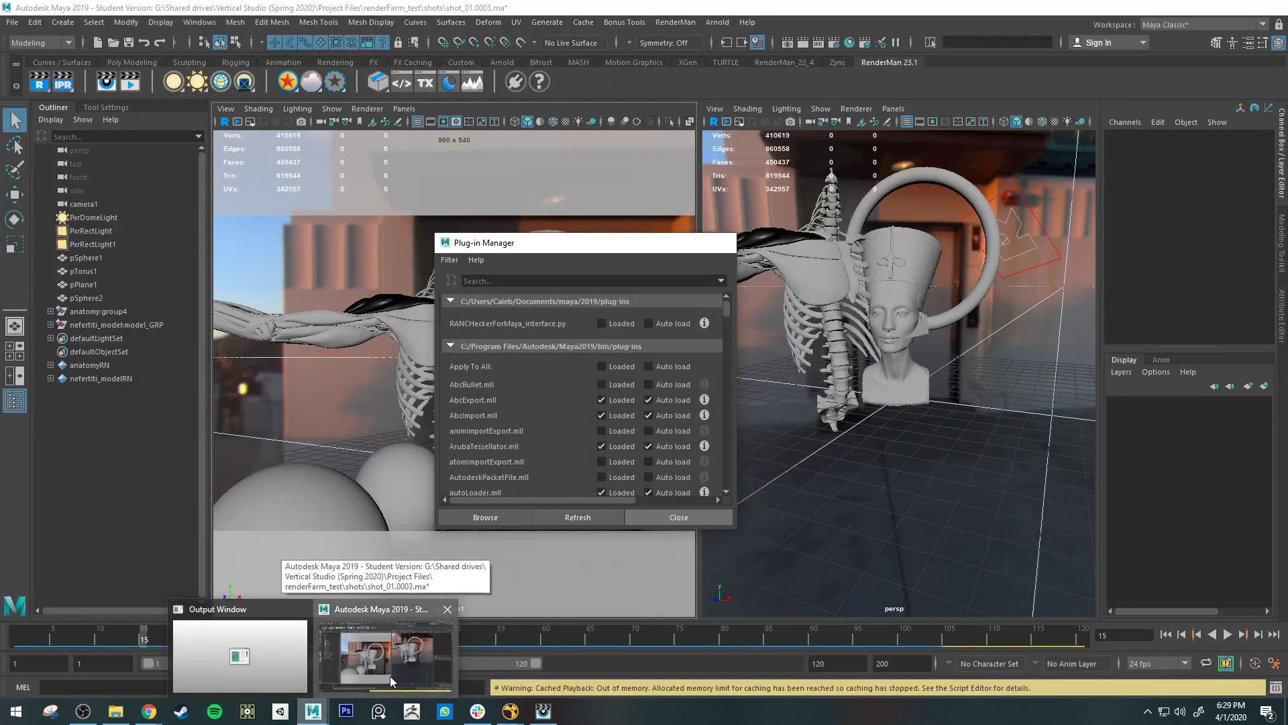
left_click(389, 675)
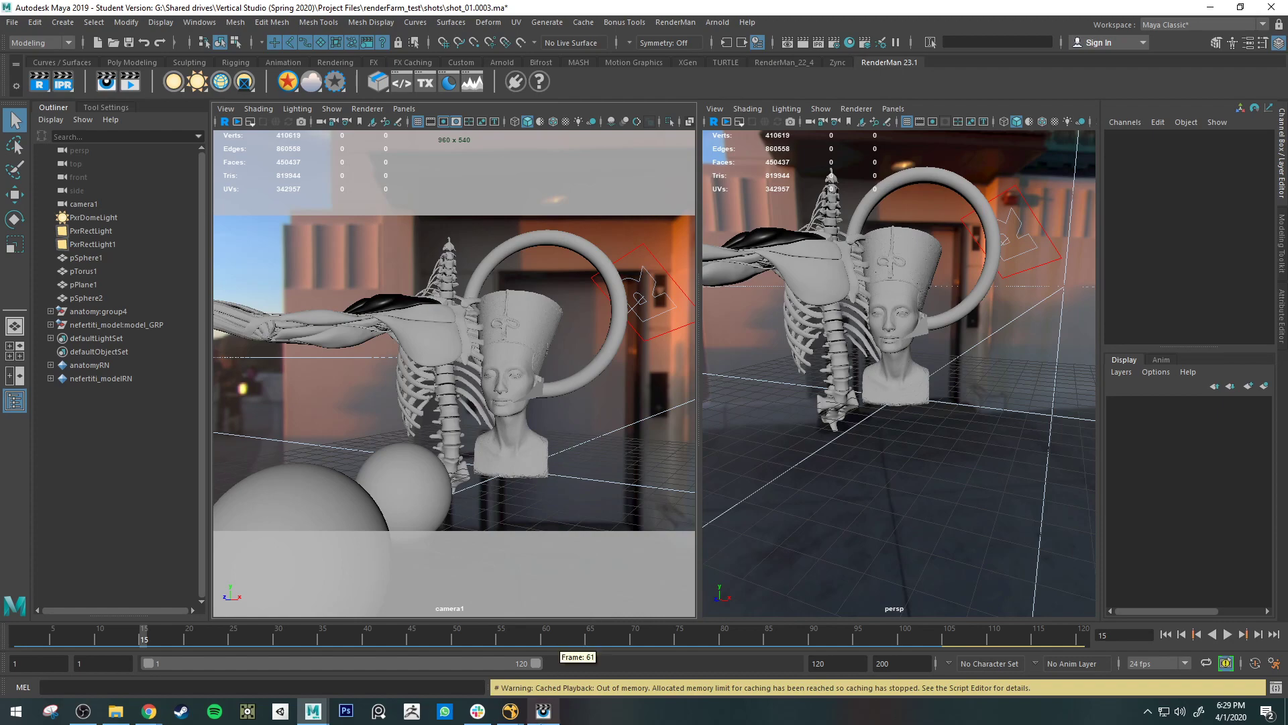
Bring up RenderMan's image viewer, delete all the rendered images from Catalog1, and minimize the viewer.
left_click(544, 710)
left_click(253, 205)
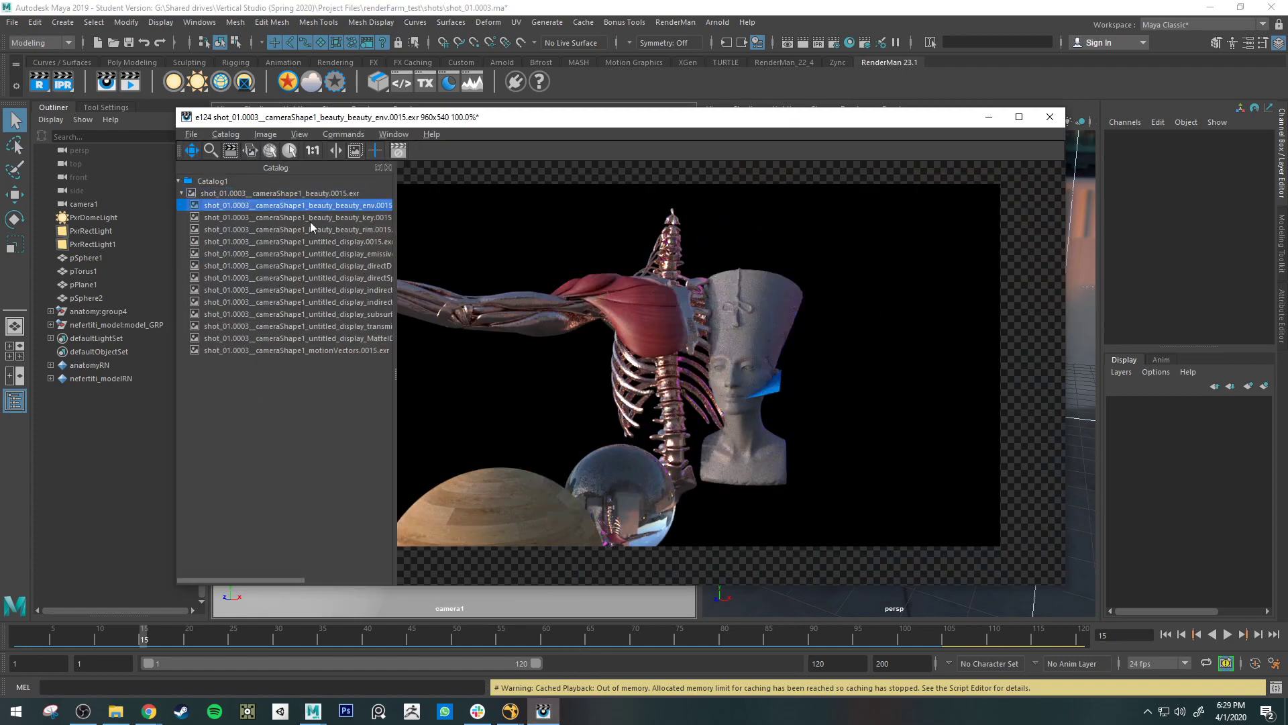
left_click(307, 193)
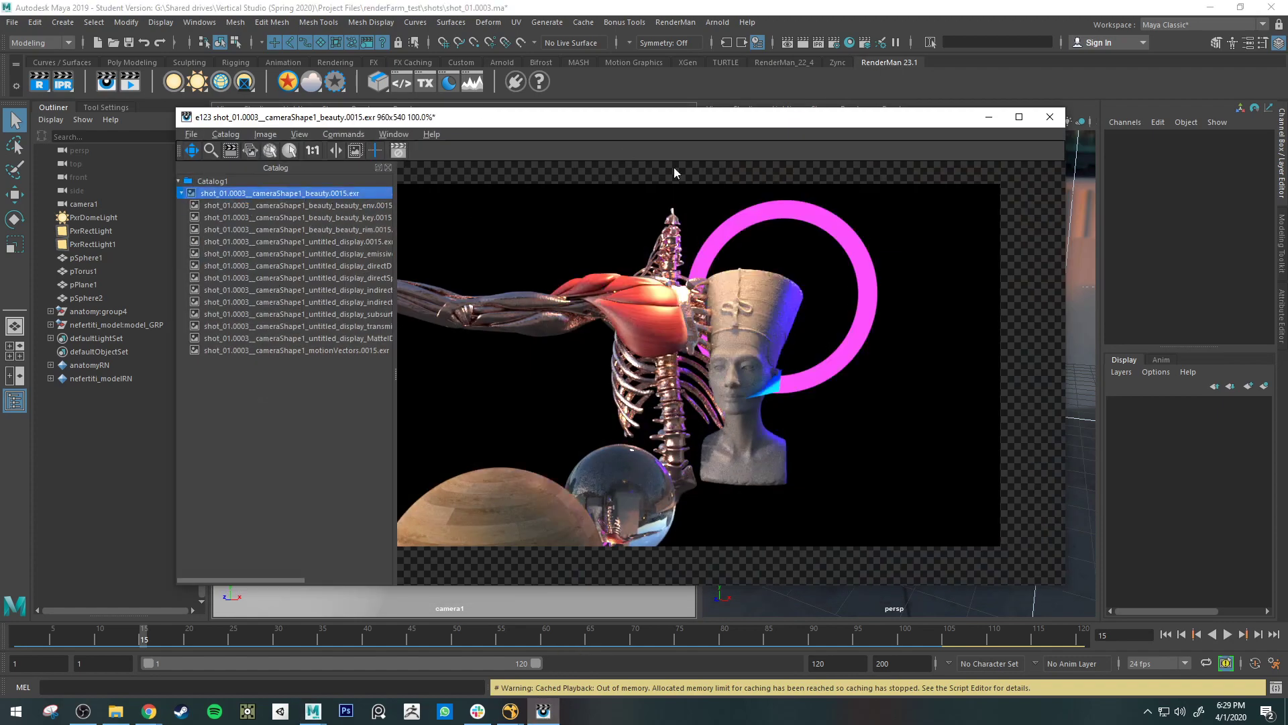
left_click(344, 205)
key("Delete")
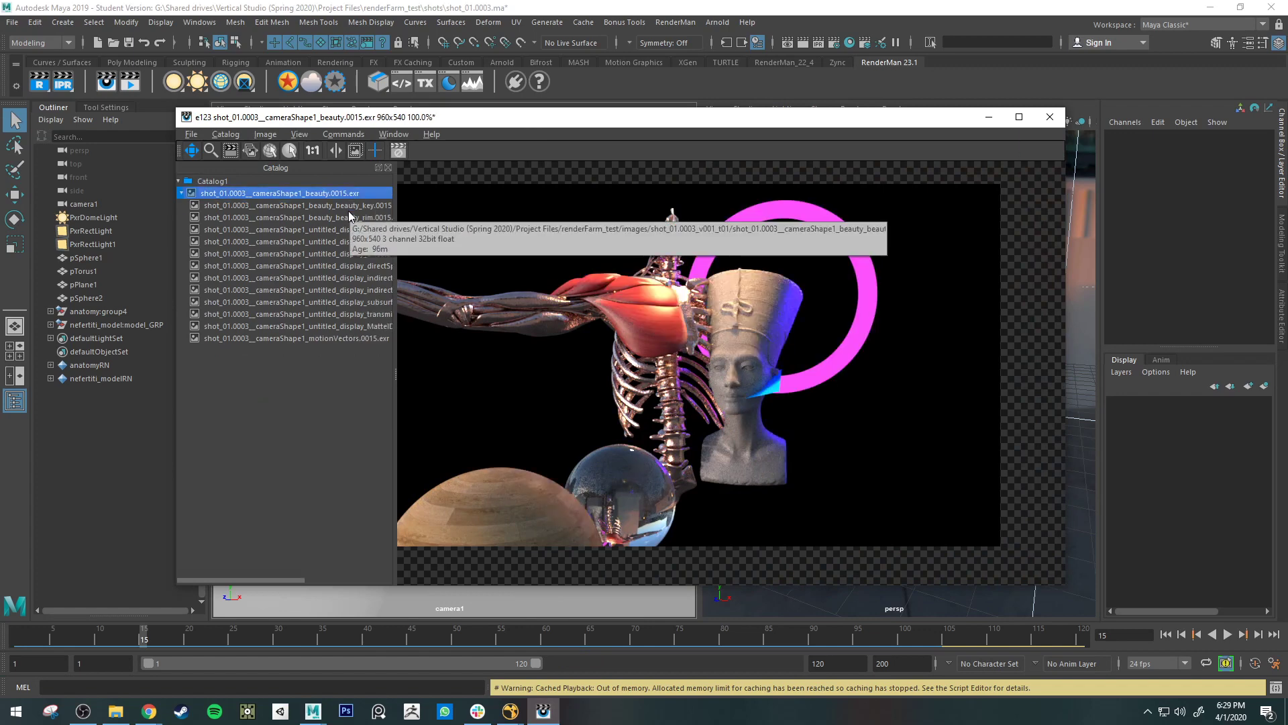
left_click(348, 203)
left_click(350, 338)
key("Delete")
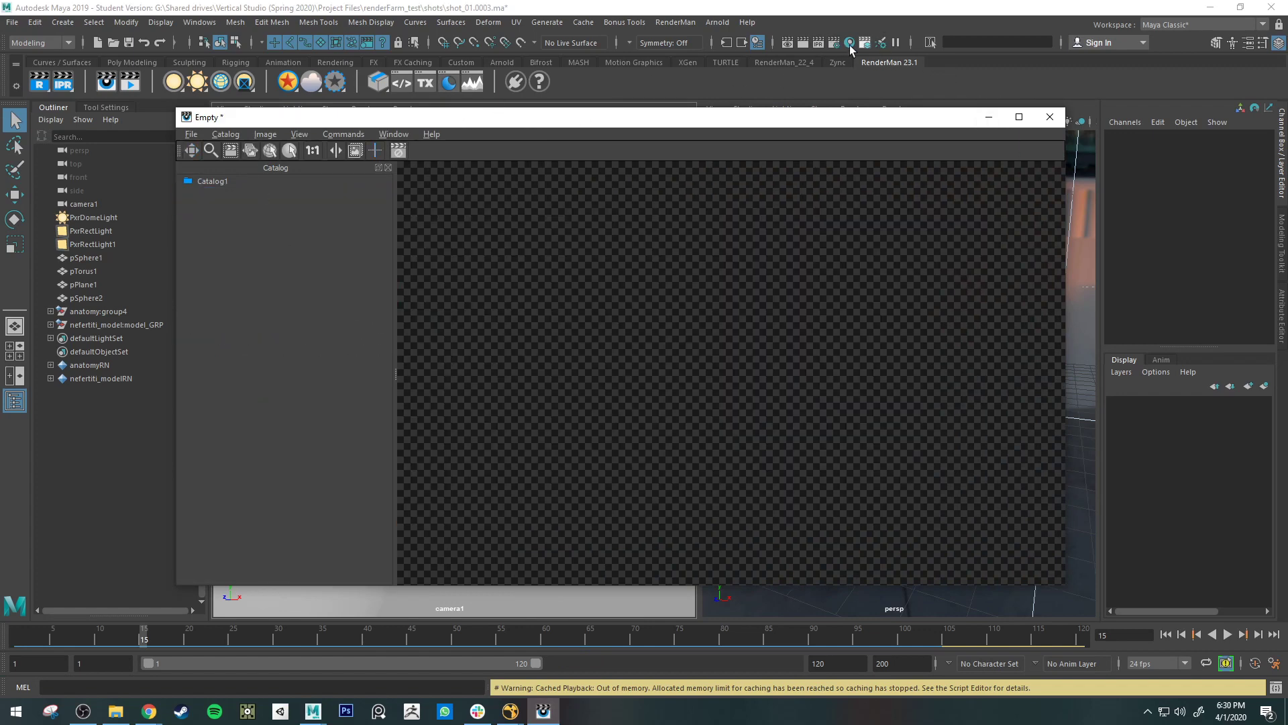
left_click(988, 117)
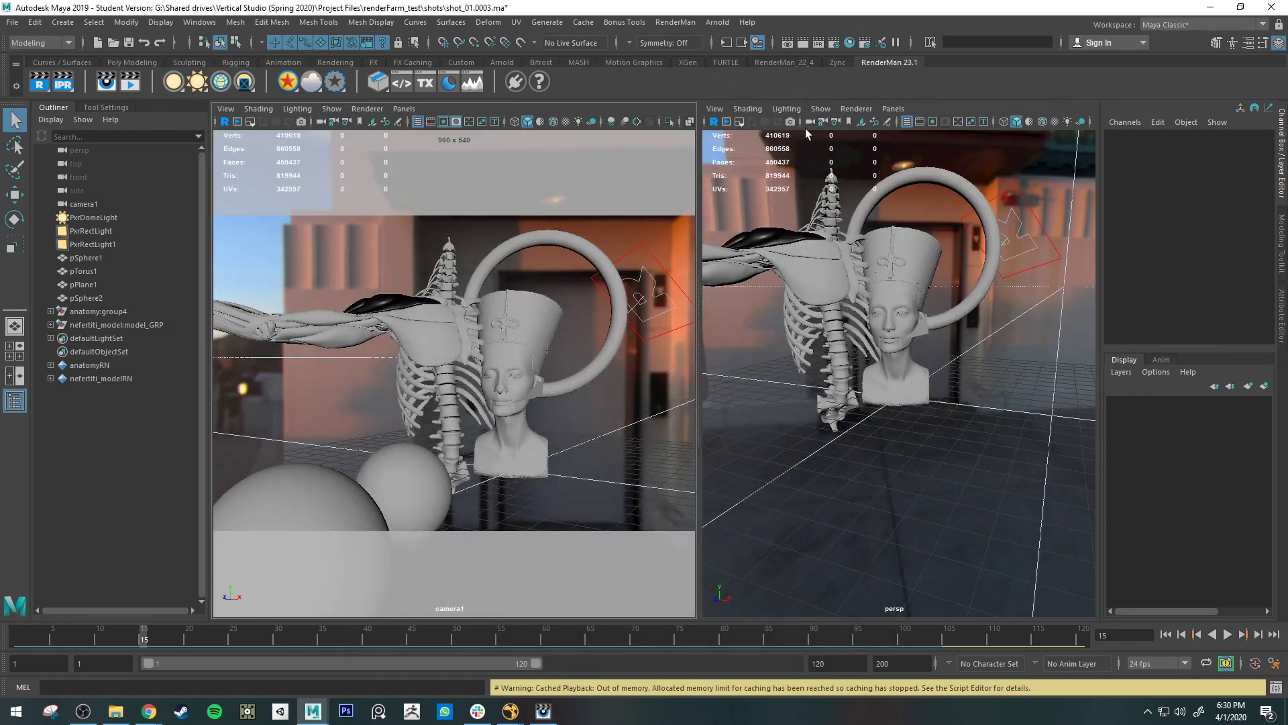
Open the render settings and review RenderMan's sampling, integrator, ray depth and filter options.
left_click(833, 43)
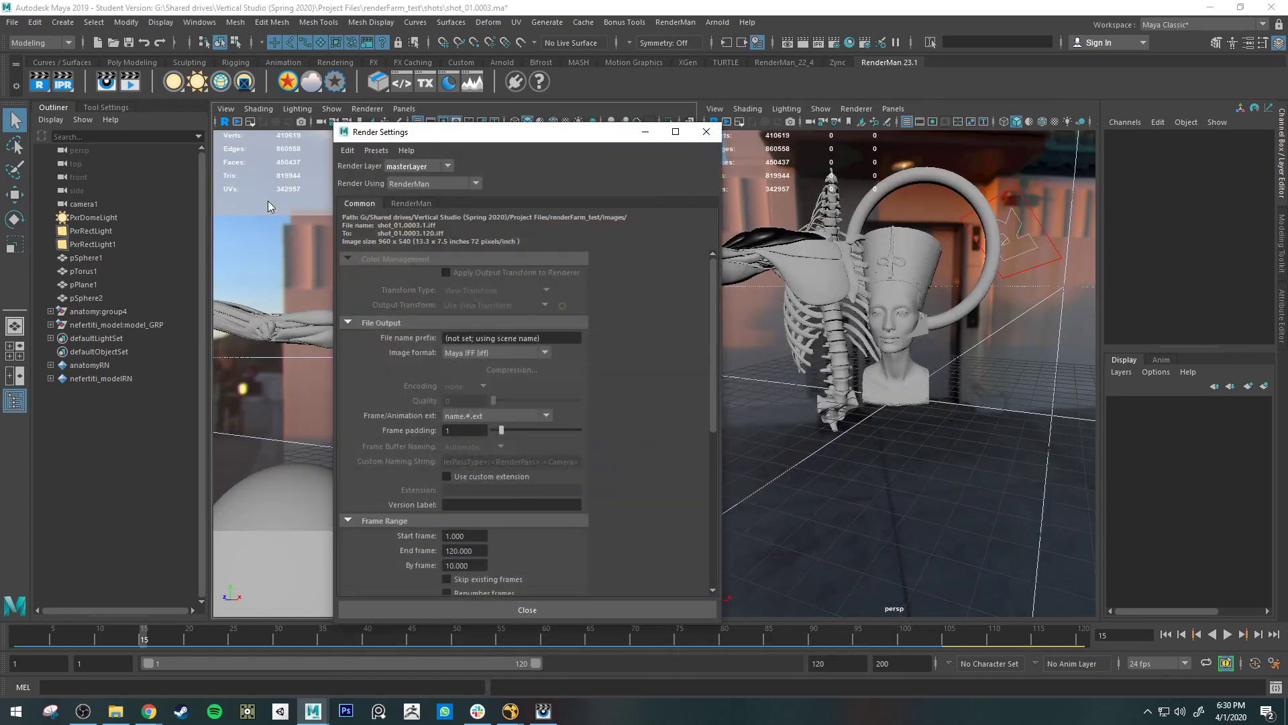
left_click(410, 202)
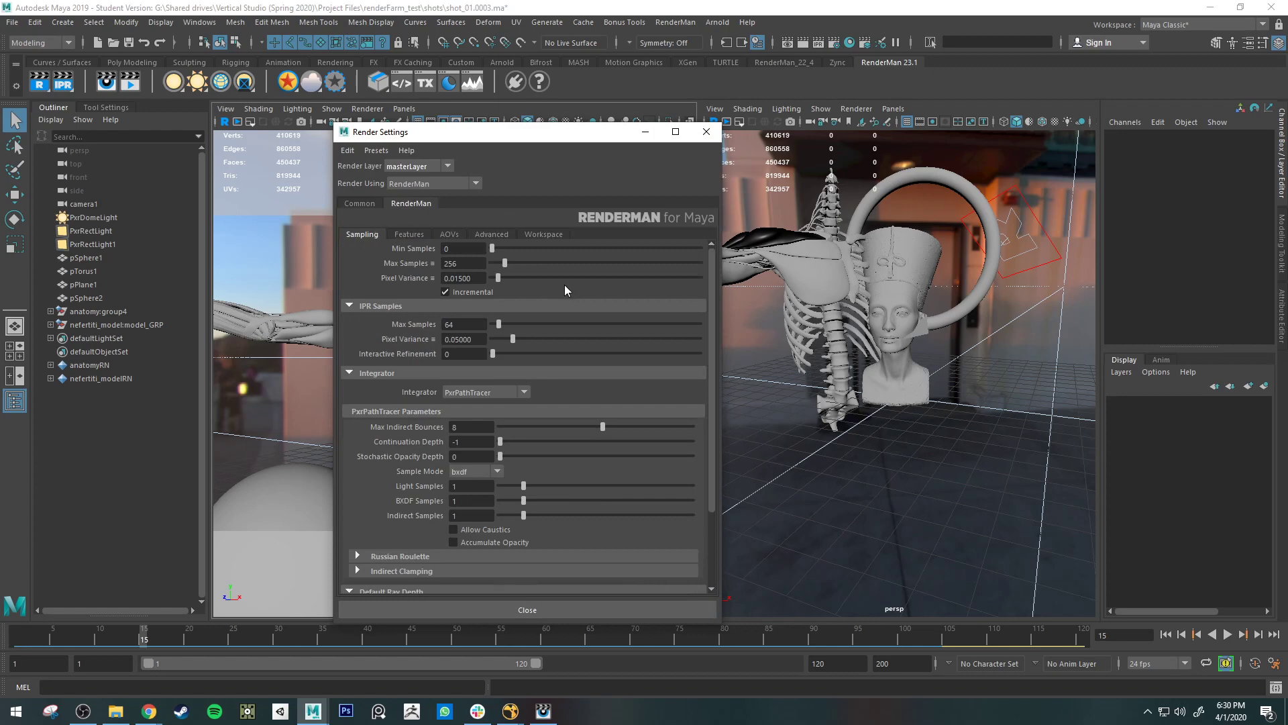
scroll(385, 527, "down", 3)
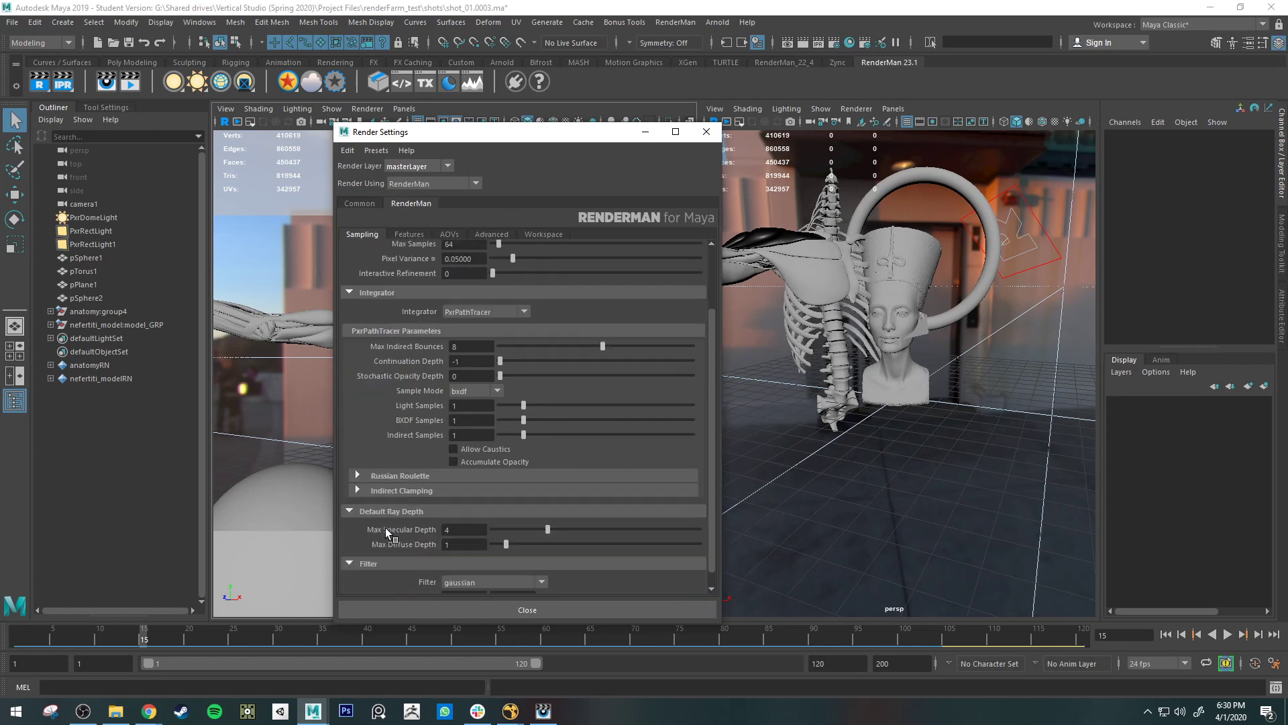
scroll(385, 526, "up", 3)
scroll(386, 530, "down", 3)
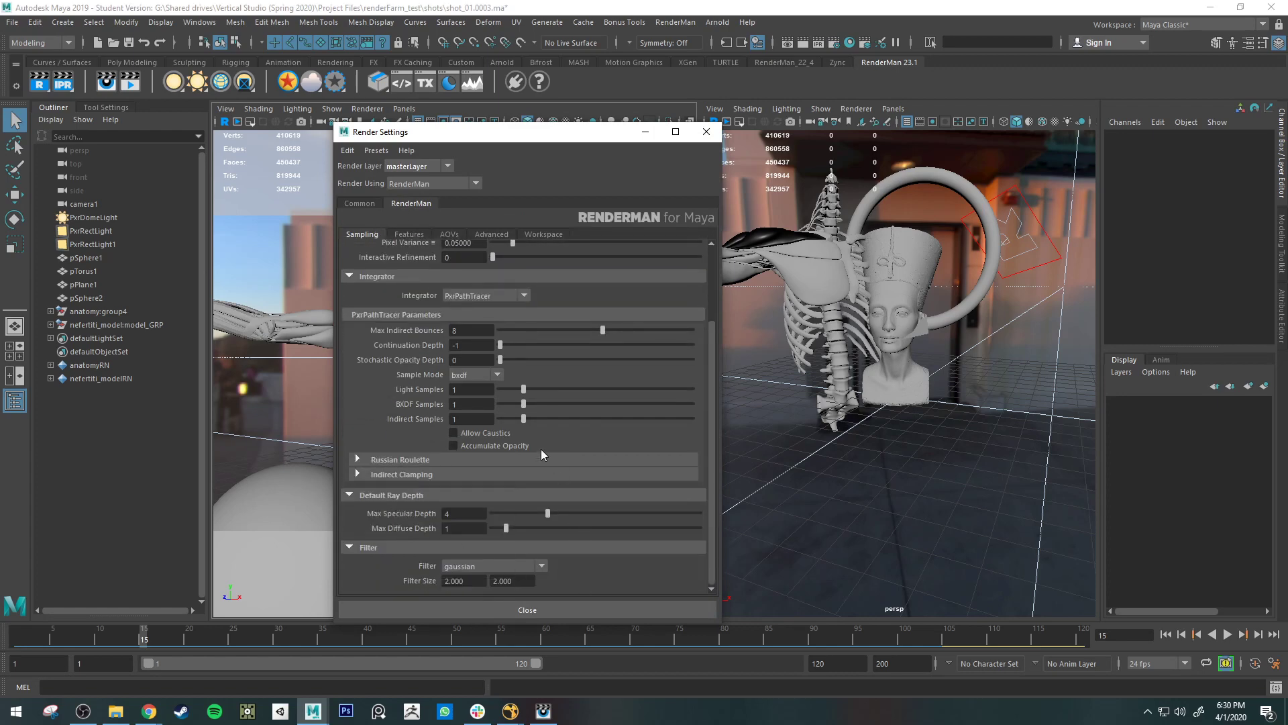
scroll(428, 353, "up", 3)
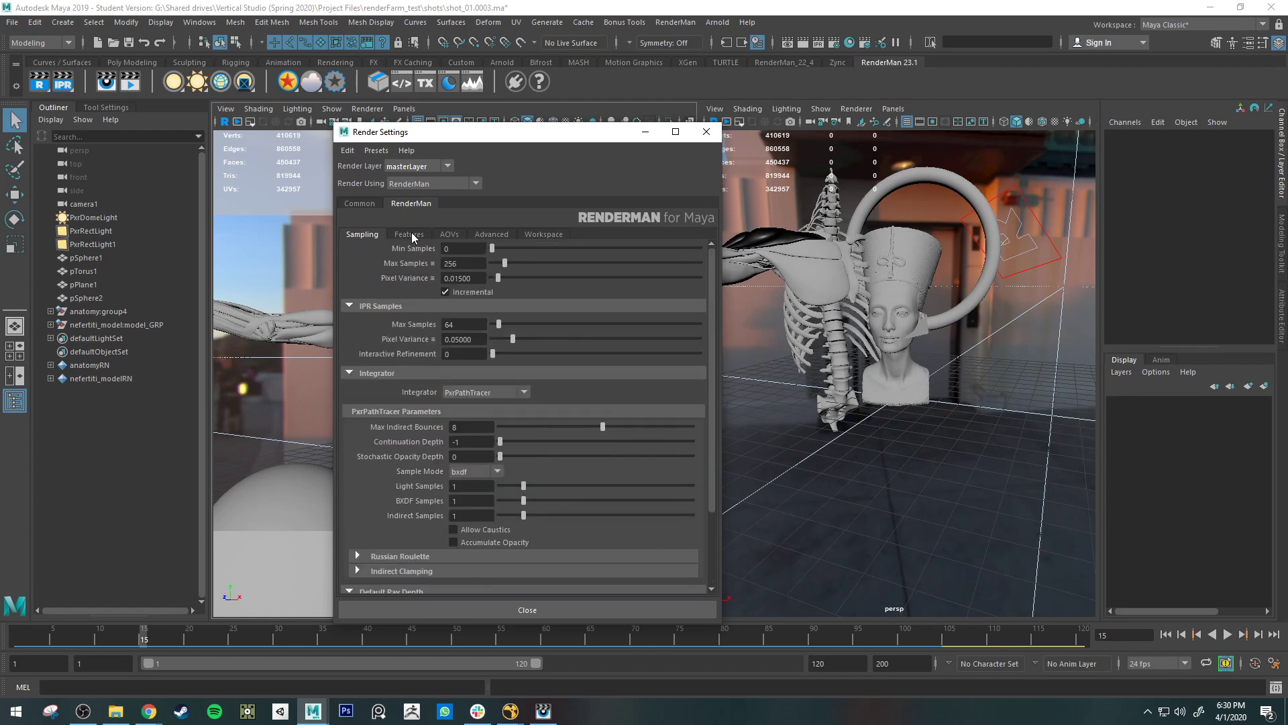
In the AOV displays, remove beauty_env, beauty_key and beauty_rim from beauty, along with untitled_display and its channels.
left_click(447, 235)
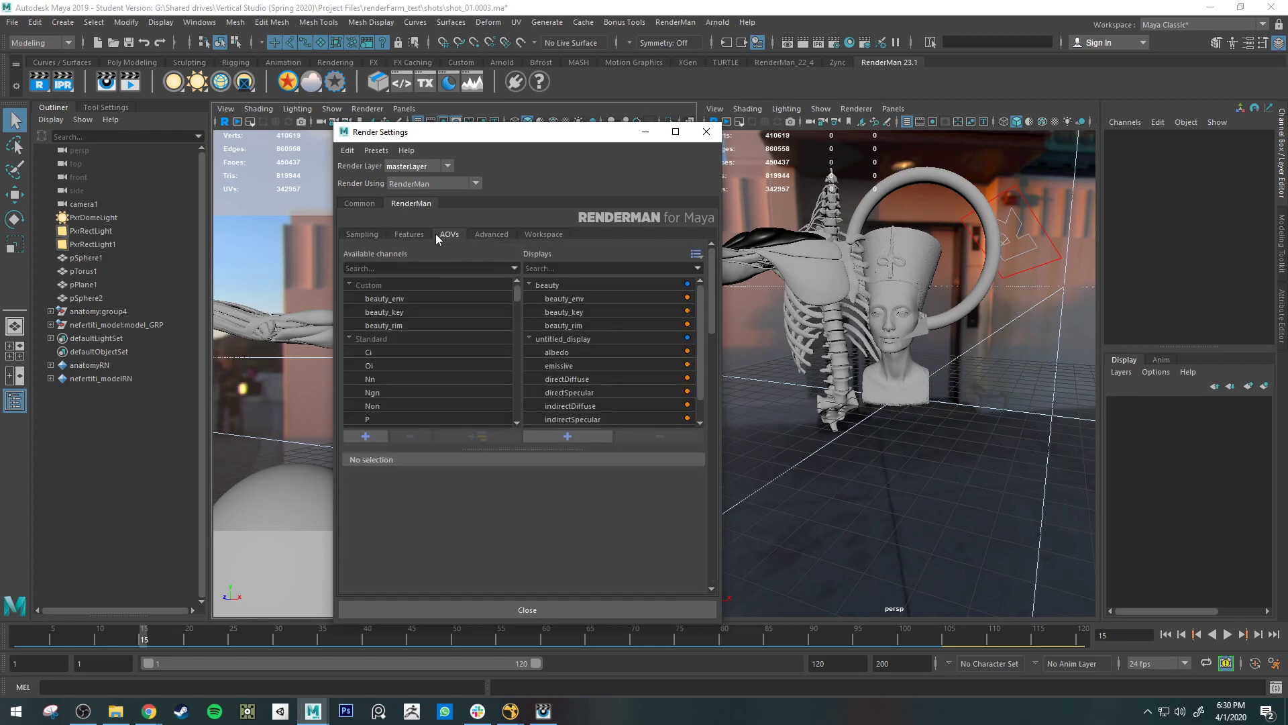
left_click(349, 285)
left_click(573, 298)
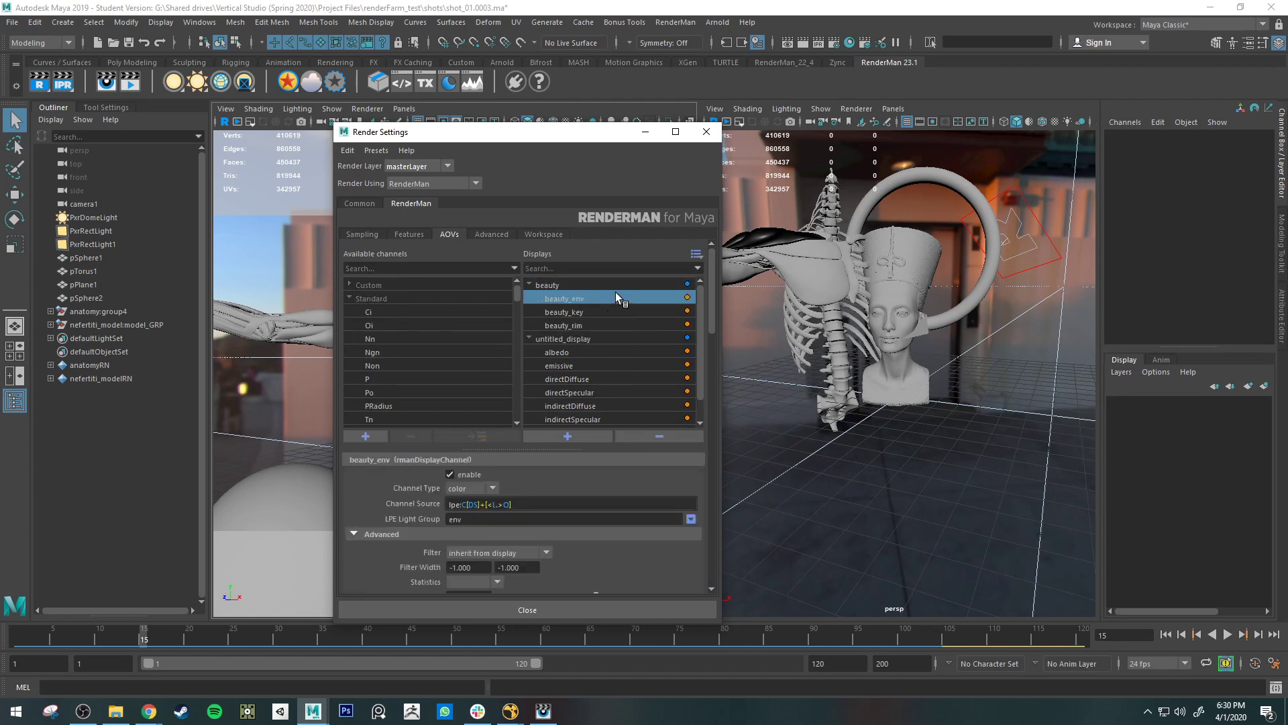
left_click_drag(610, 297, 646, 421)
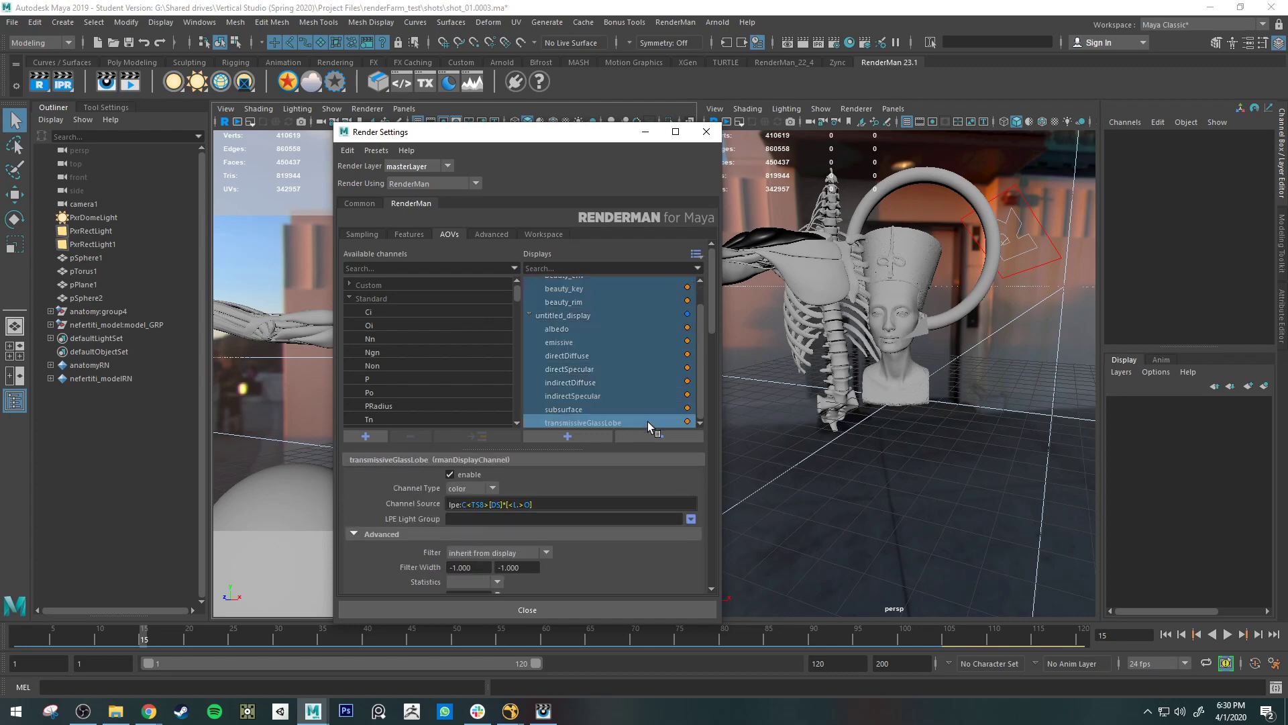
left_click(655, 436)
Examine the beauty display's output settings and its Ci and a channels.
left_click(581, 288)
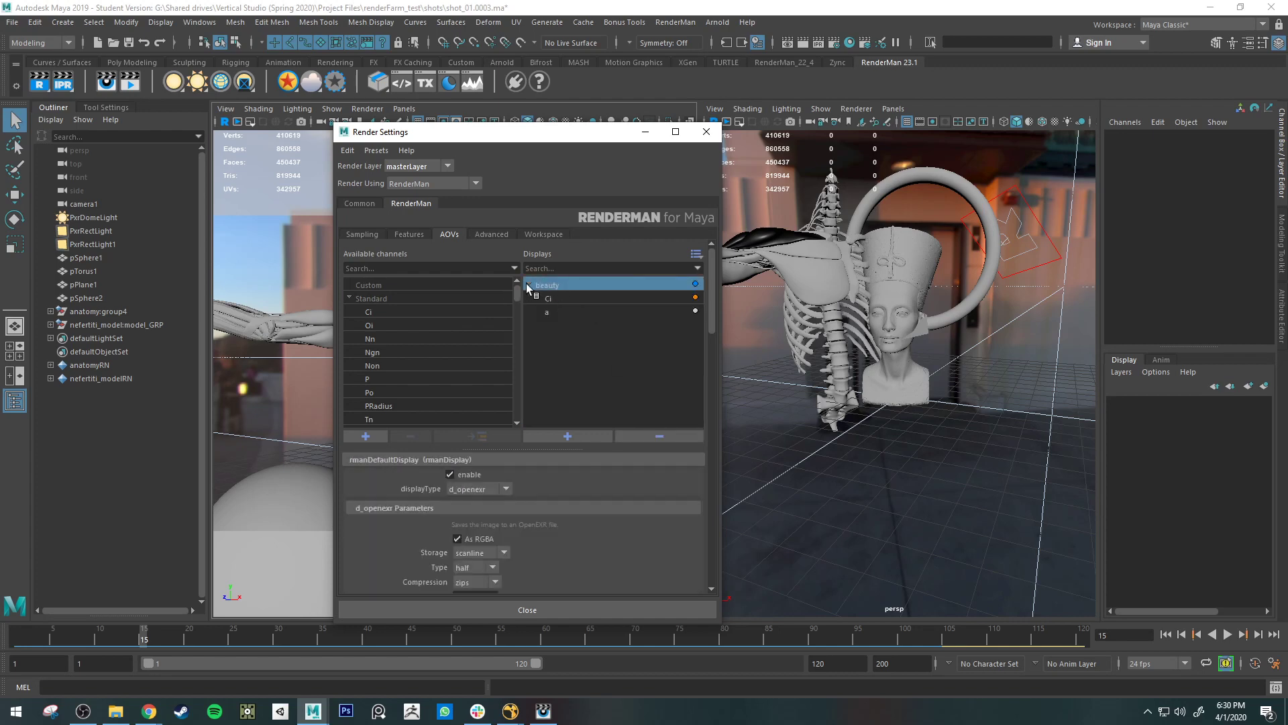
left_click(562, 298)
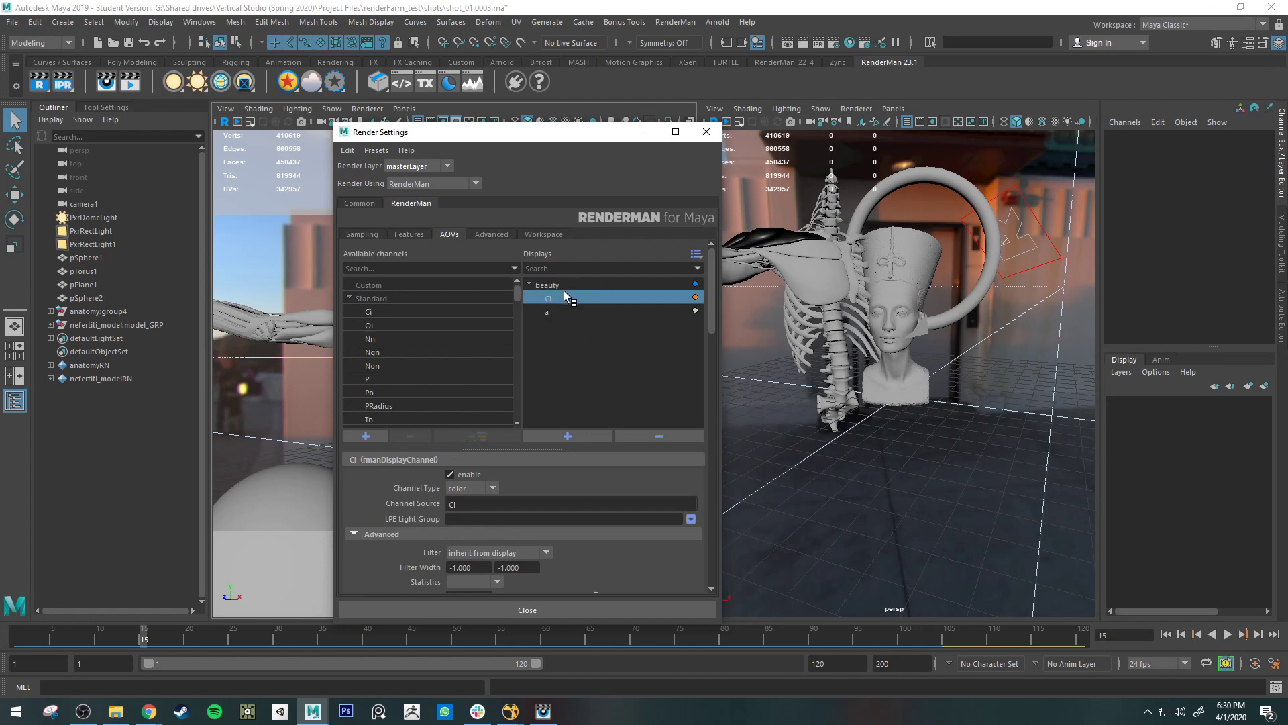
left_click(557, 312)
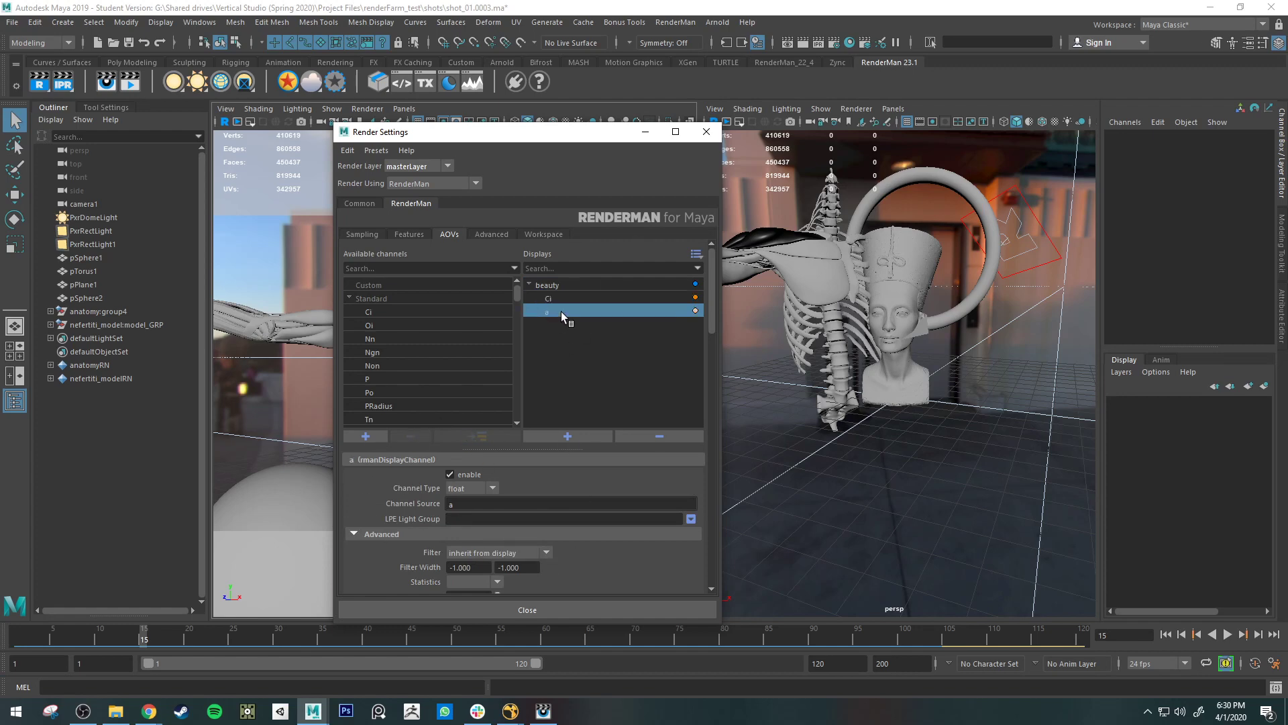
Render frame 15 with RenderMan and inspect the resulting motionVectors and beauty images in the image viewer.
left_click(44, 82)
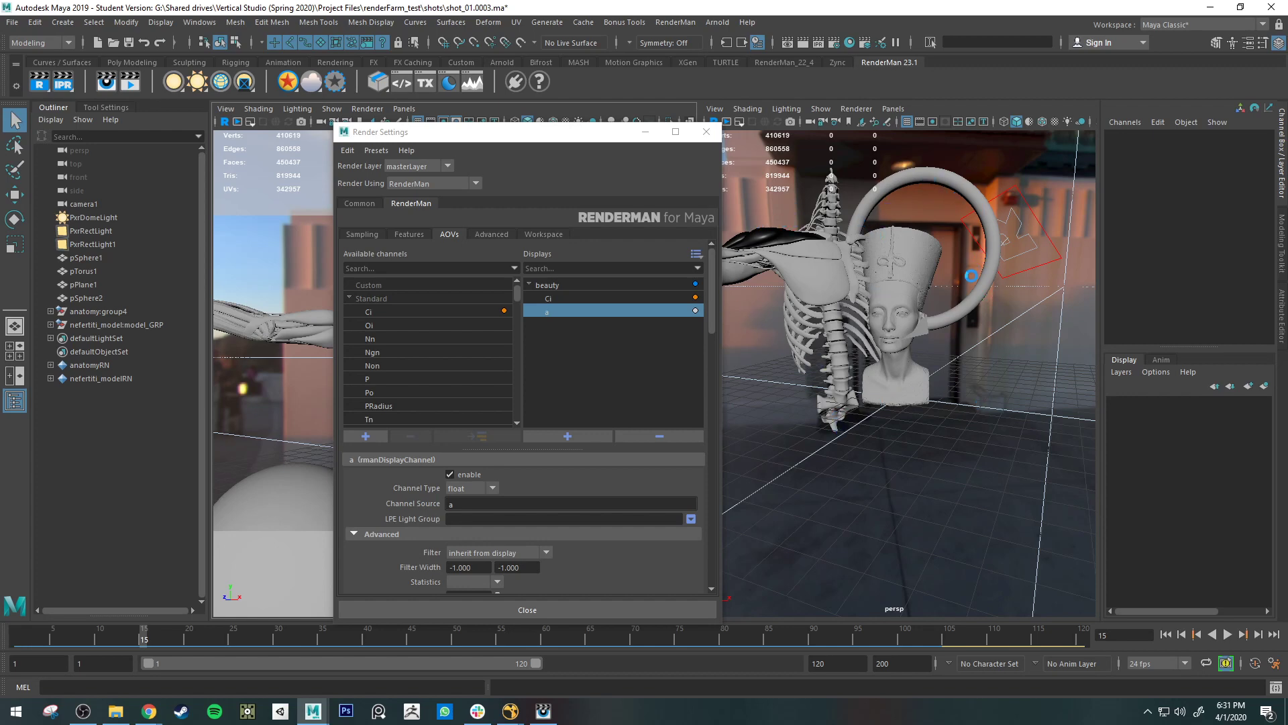
left_click(544, 710)
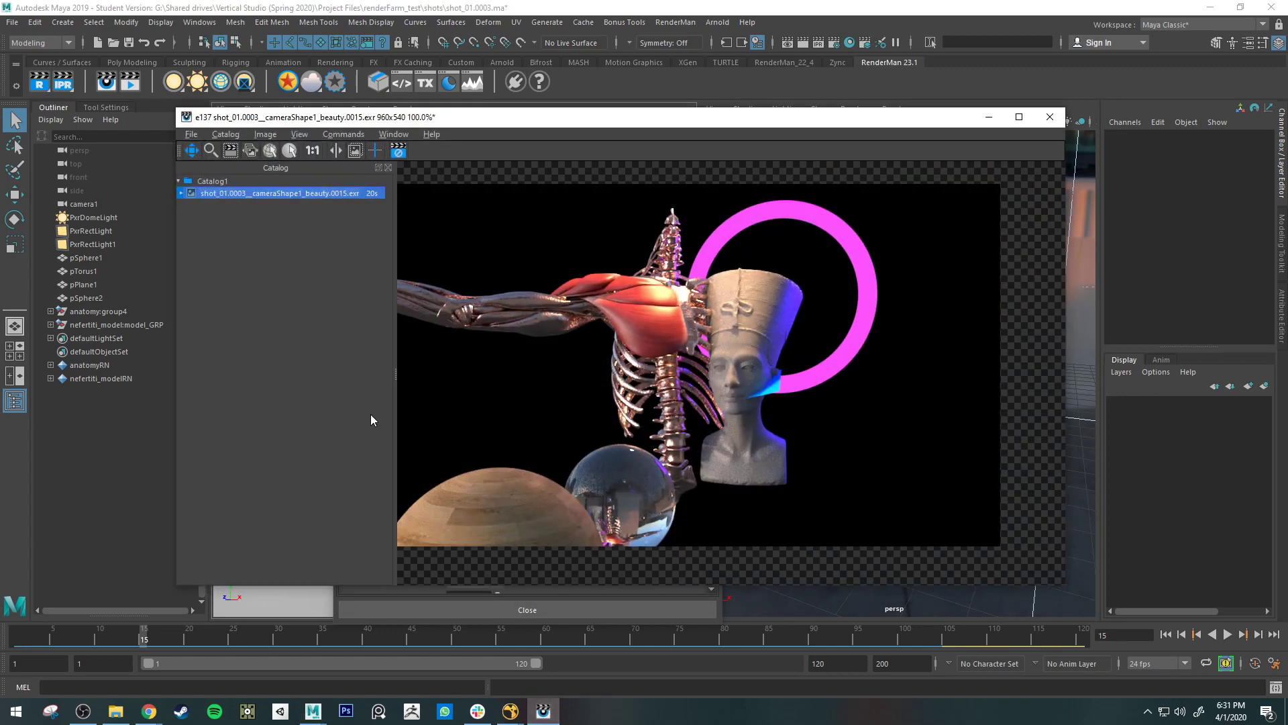
left_click(181, 193)
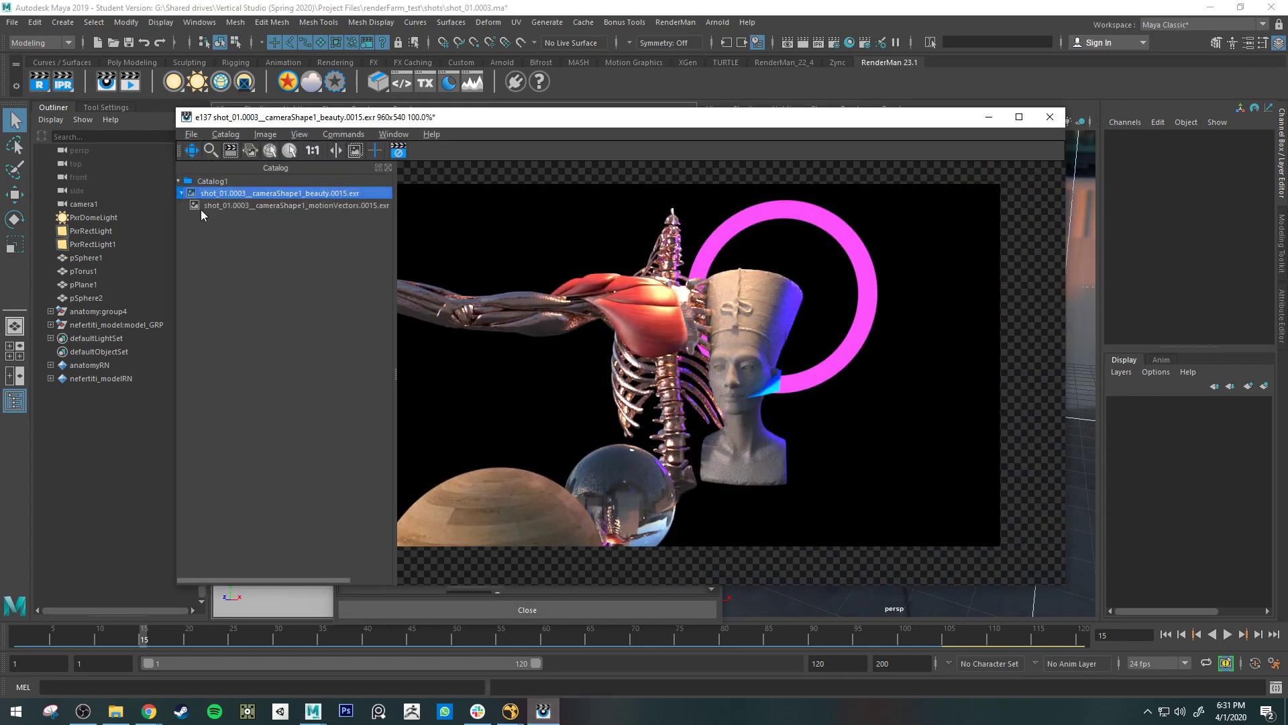
left_click(211, 207)
left_click(181, 194)
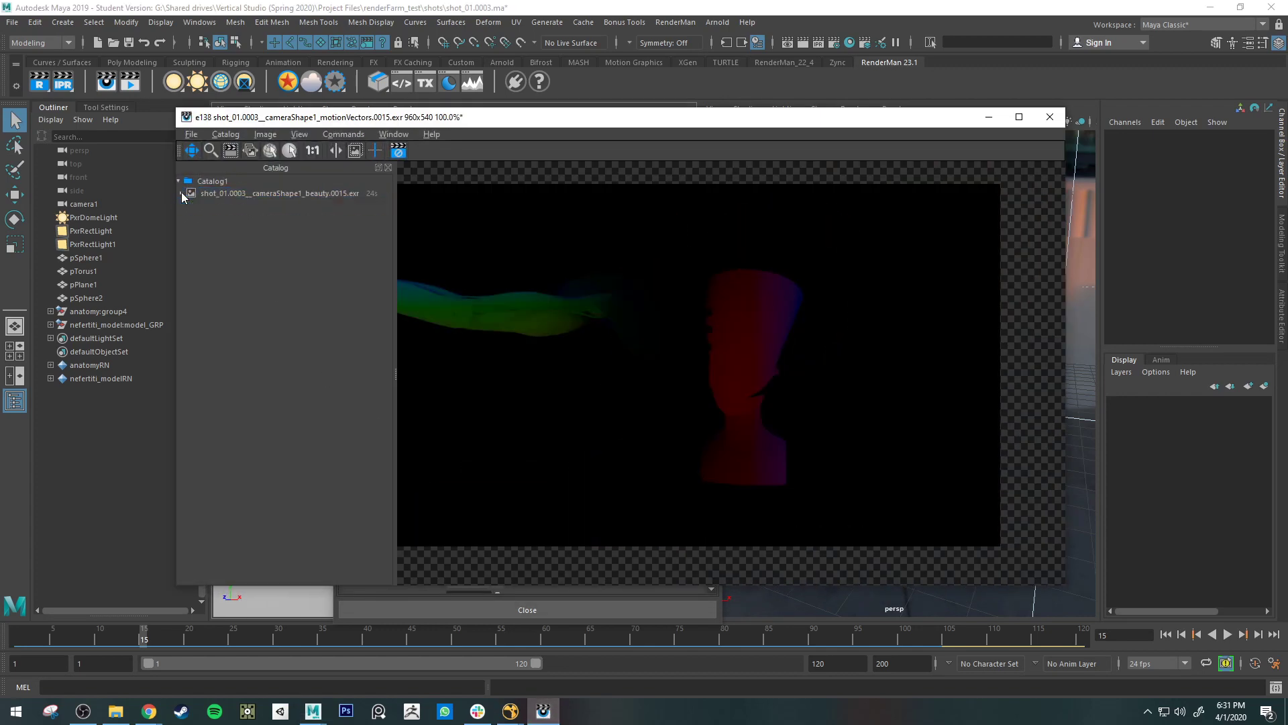
left_click(210, 193)
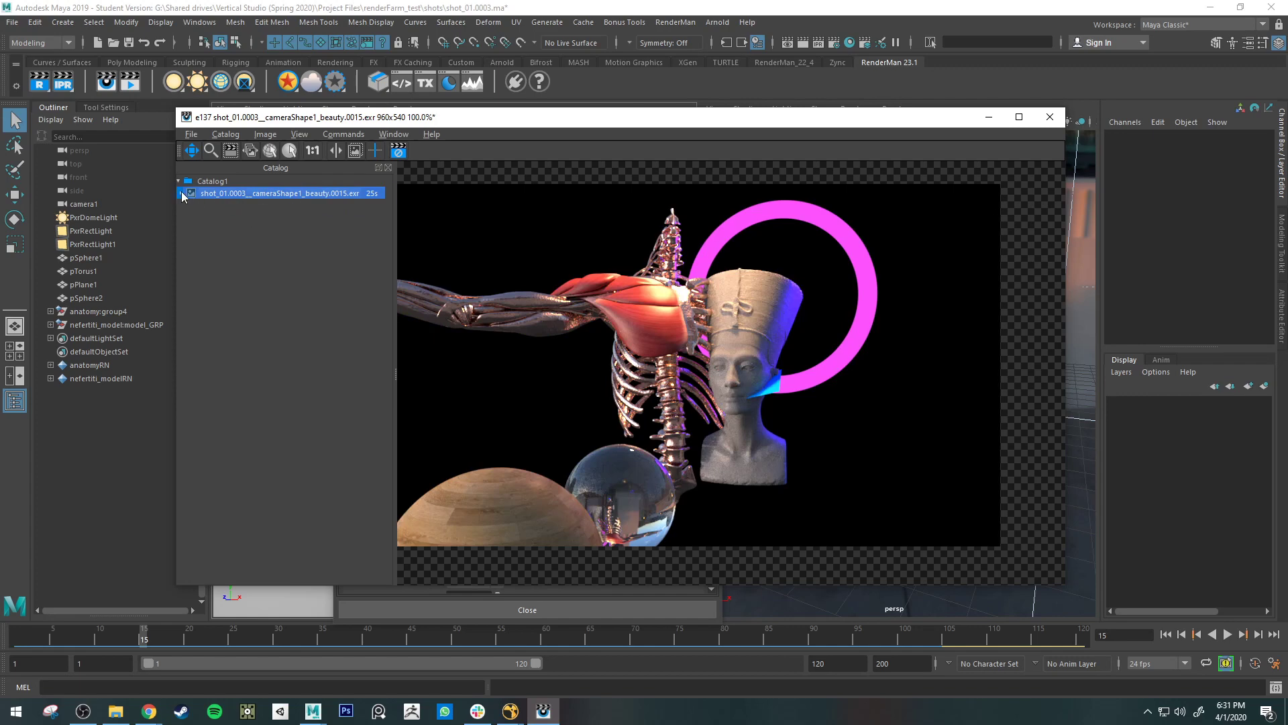
Delete the motionVectors image from the render catalog and minimize the image viewer.
left_click(182, 193)
left_click(243, 206)
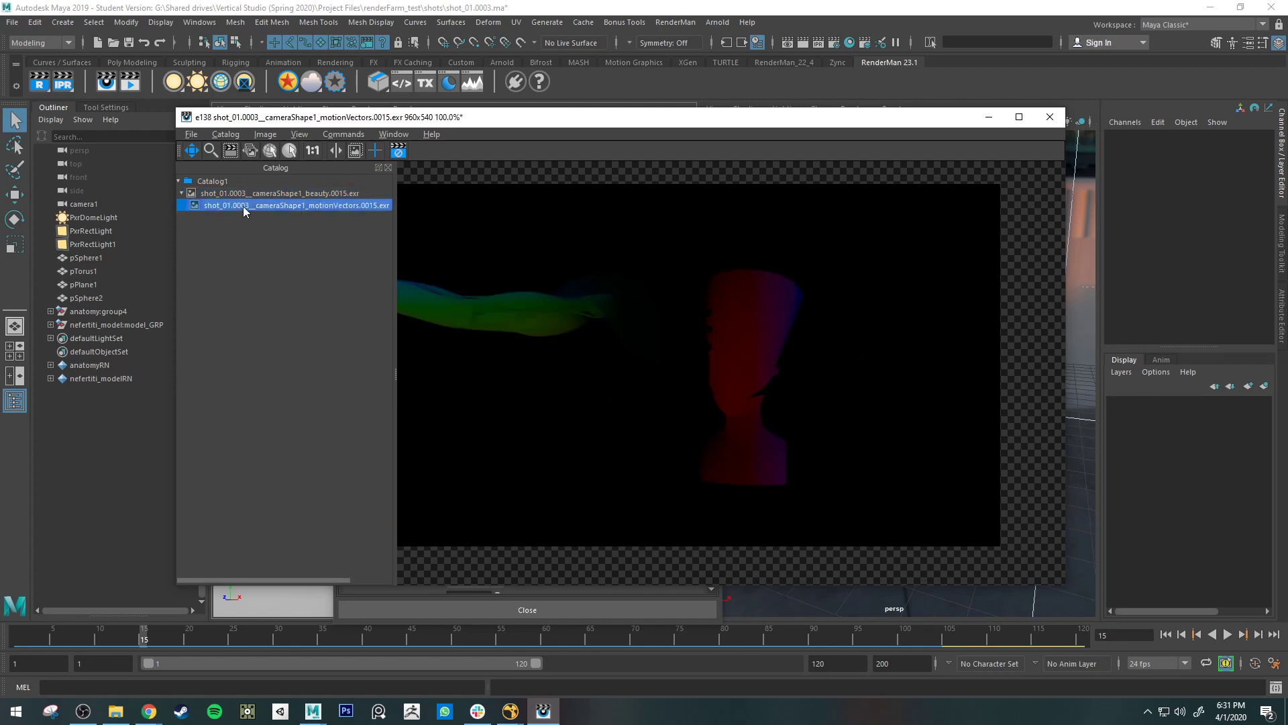
key("Delete")
left_click(897, 223)
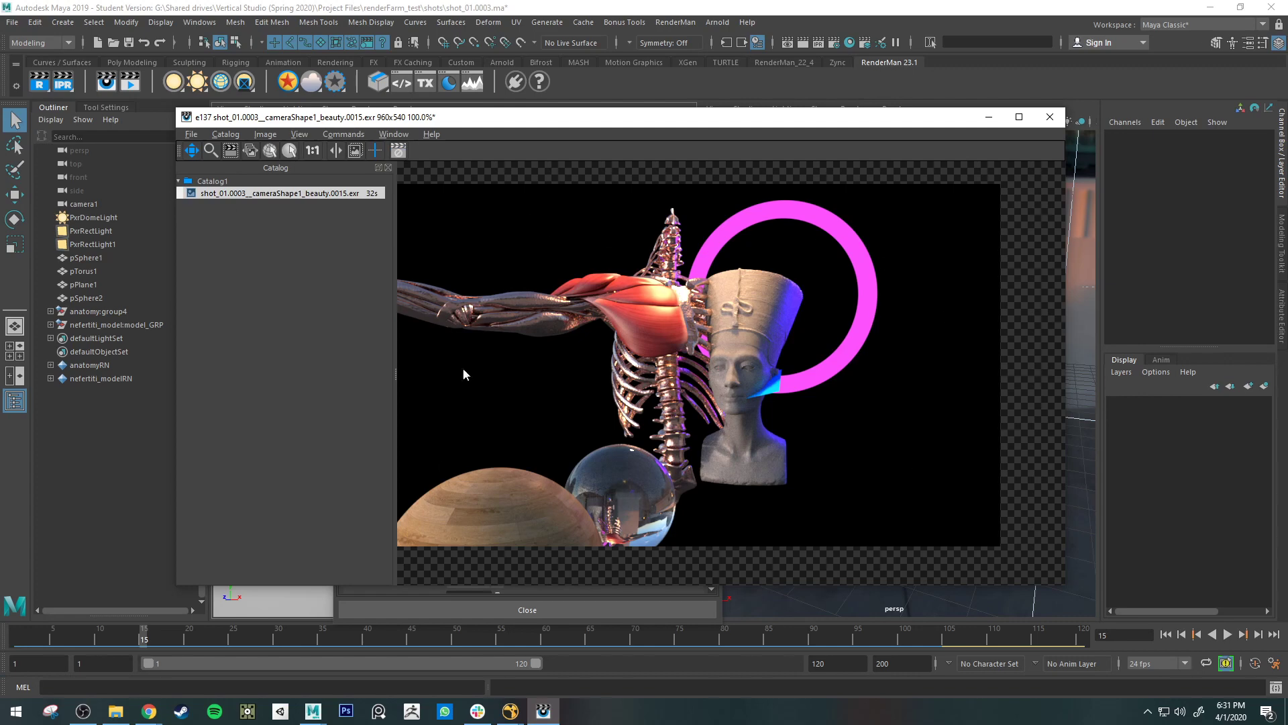
left_click(989, 117)
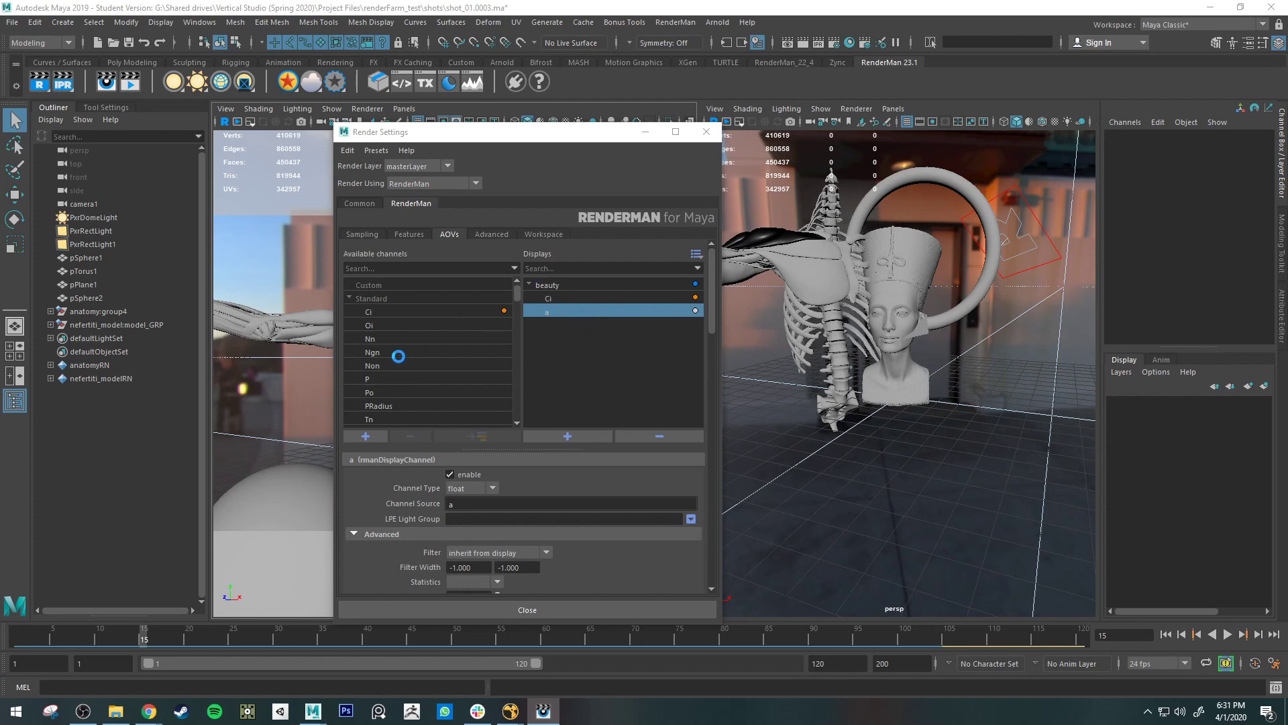
Review the beauty display and its alpha channel once more, and collapse its channel list.
left_click(622, 286)
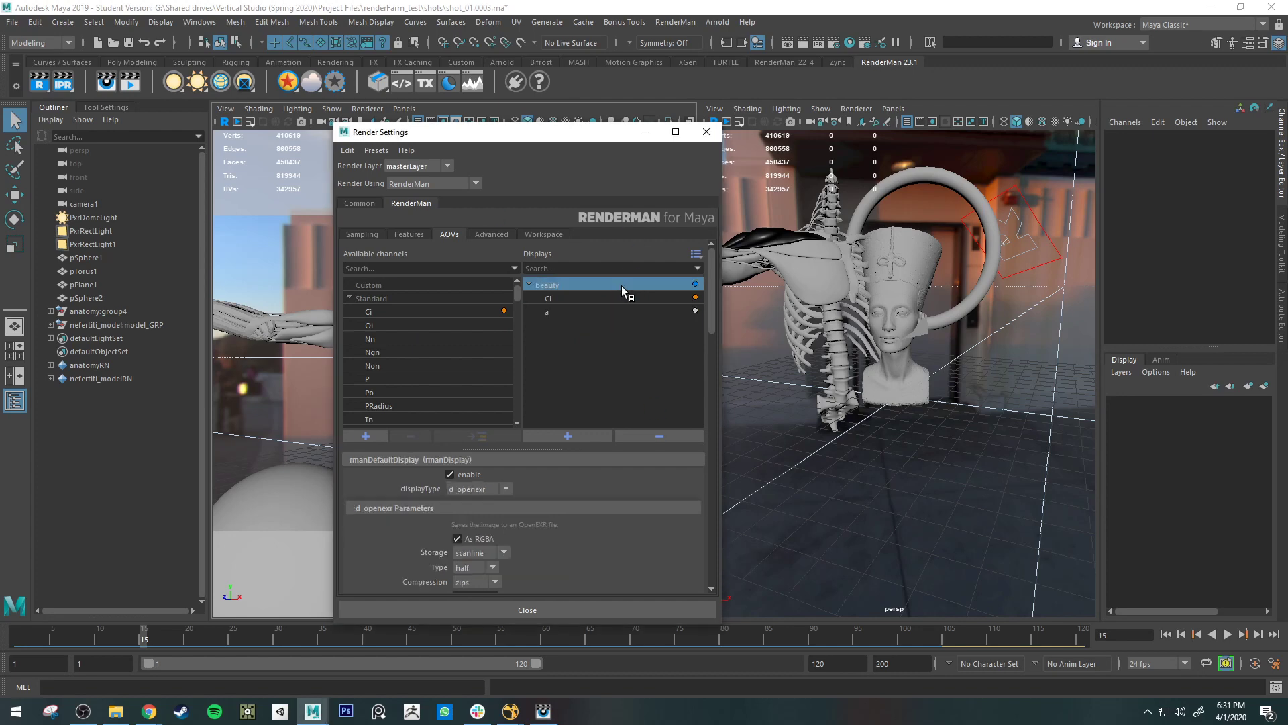
left_click(583, 310)
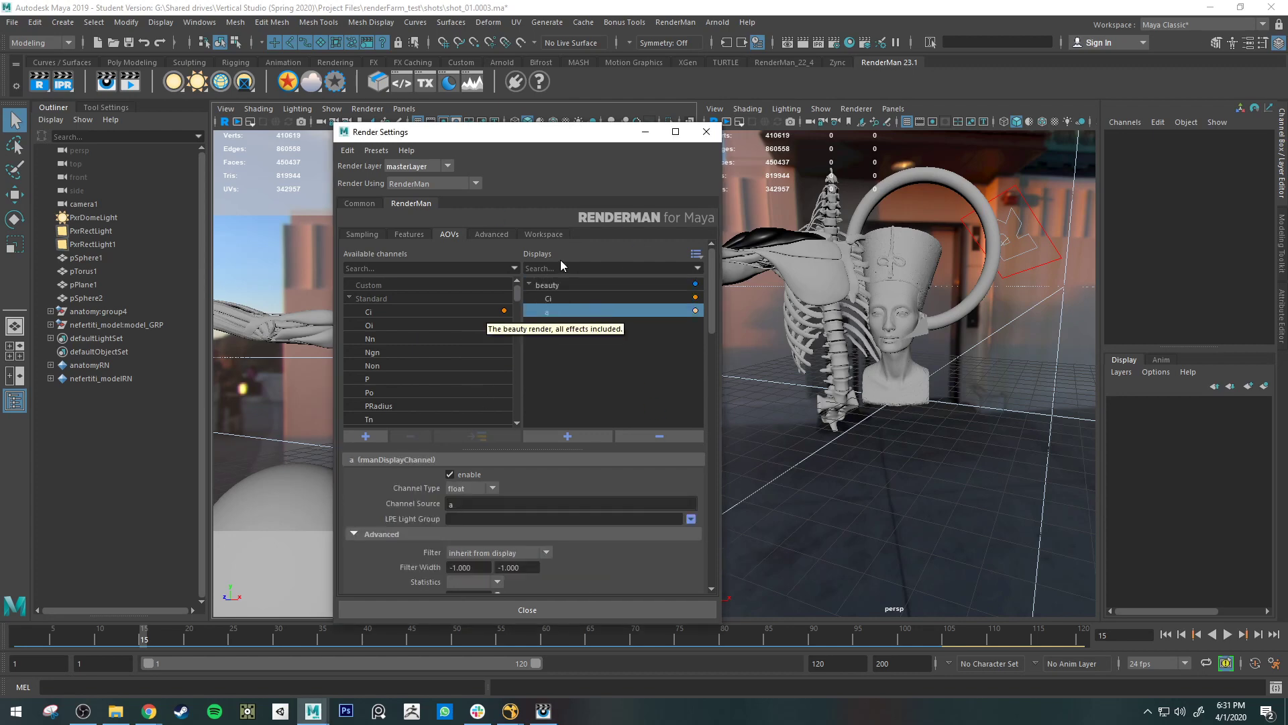
left_click(580, 284)
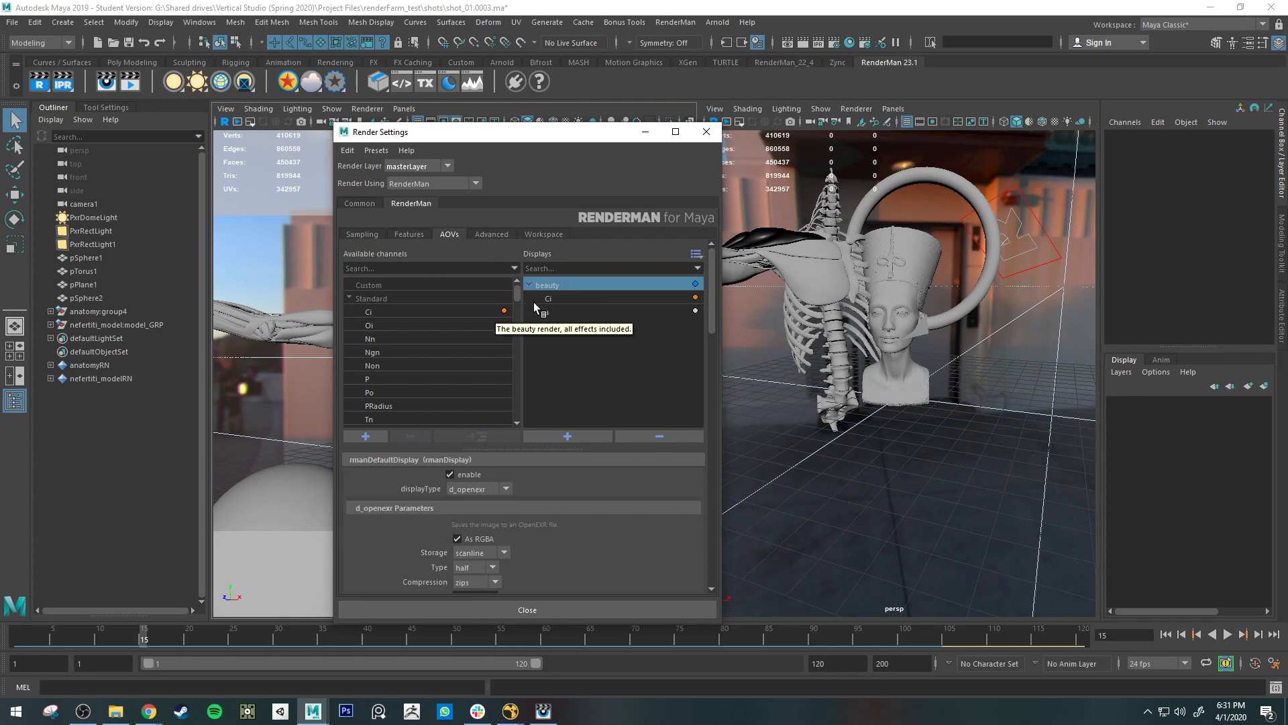
left_click(527, 284)
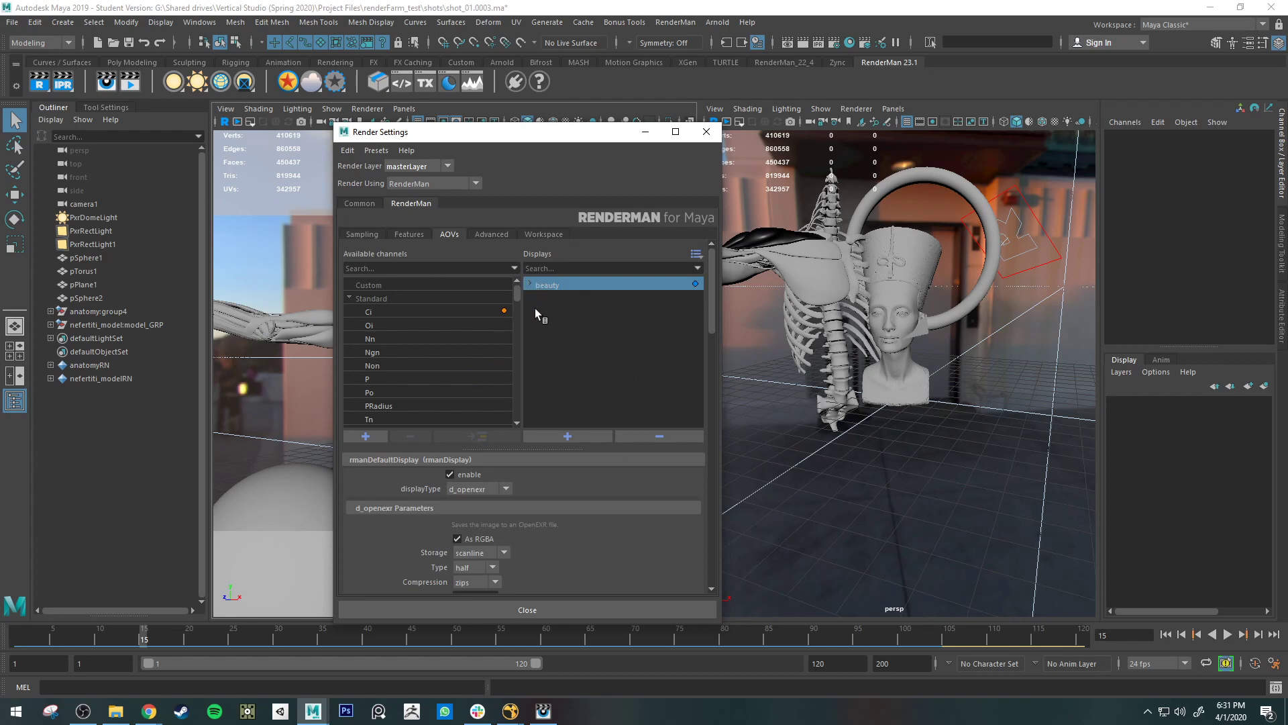
left_click(614, 372)
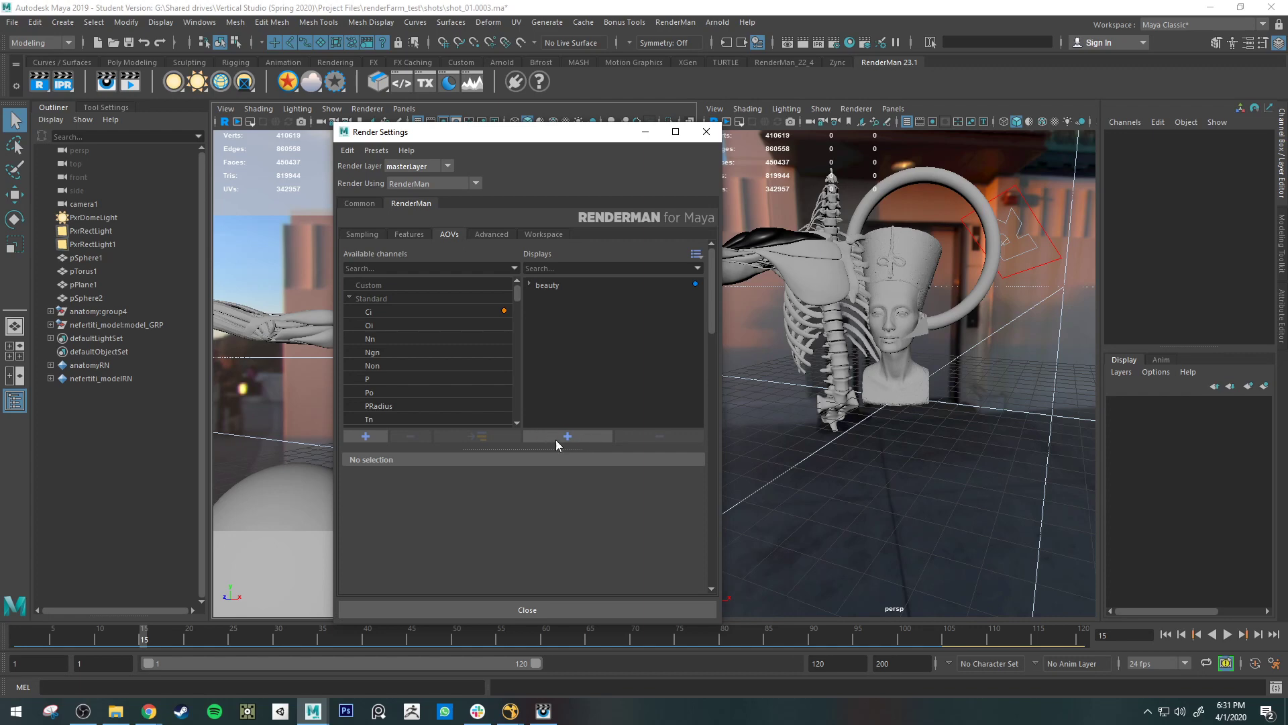
left_click(549, 286)
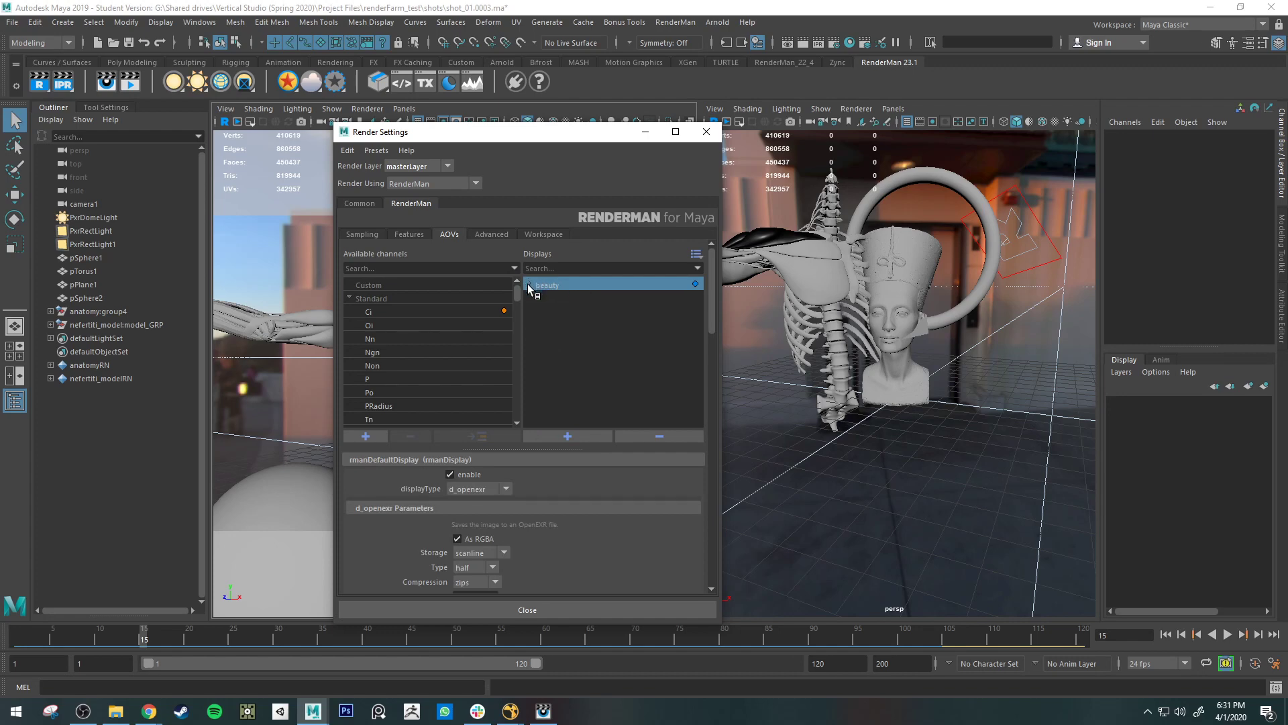
left_click(528, 285)
left_click(528, 285)
Add a new AOV display named final_render and collapse the Standard group of available channels.
left_click(558, 439)
left_click(566, 299)
double_click(558, 297)
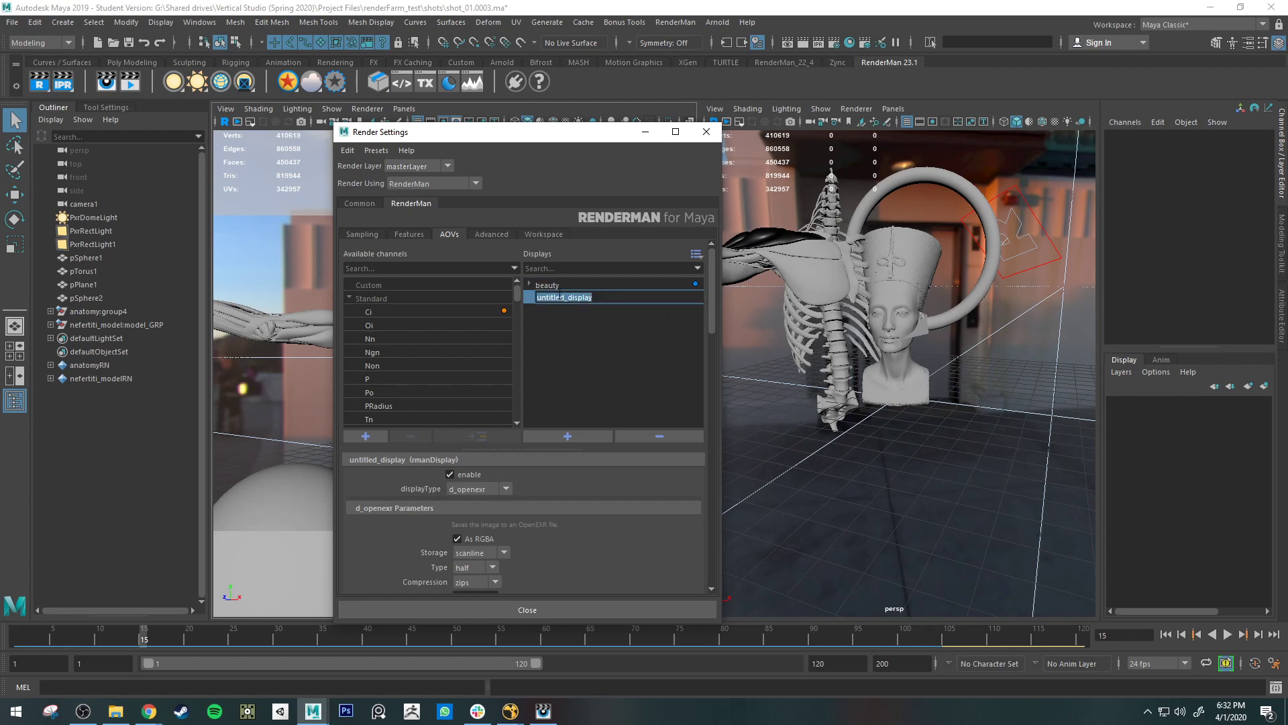
type("e")
type("t")
type("inal")
type("_render")
key("Return")
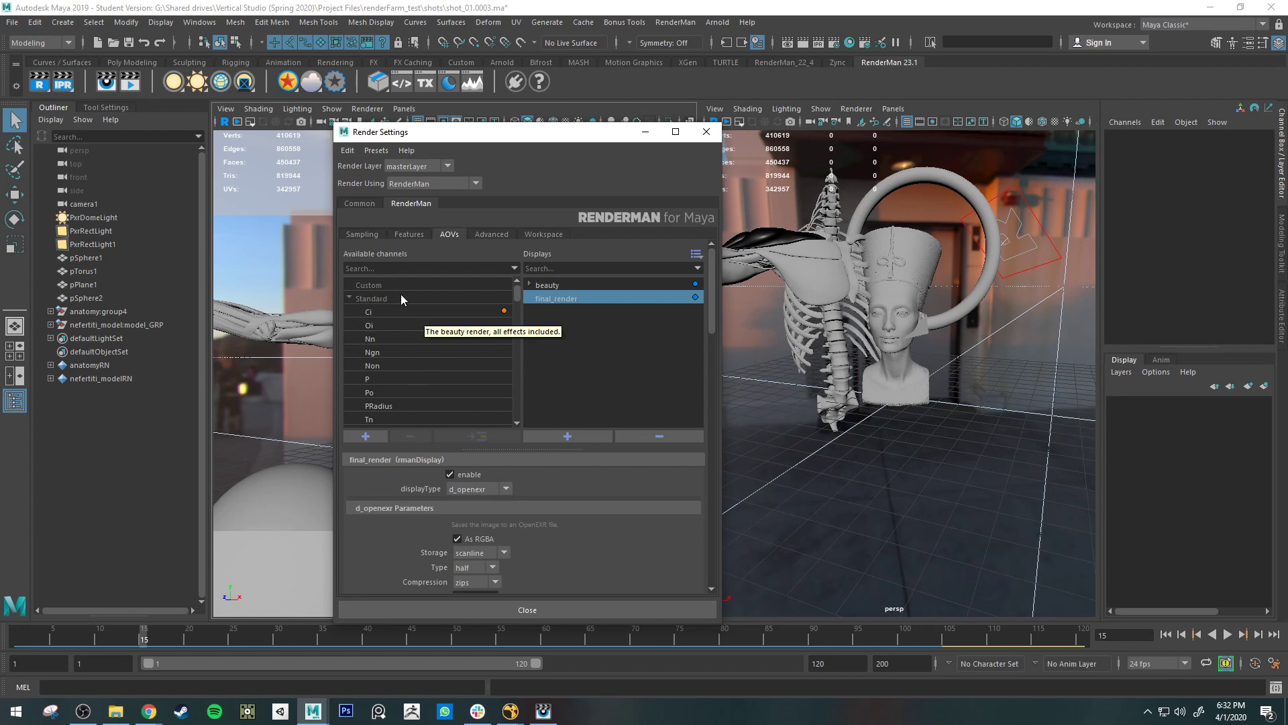
left_click(350, 297)
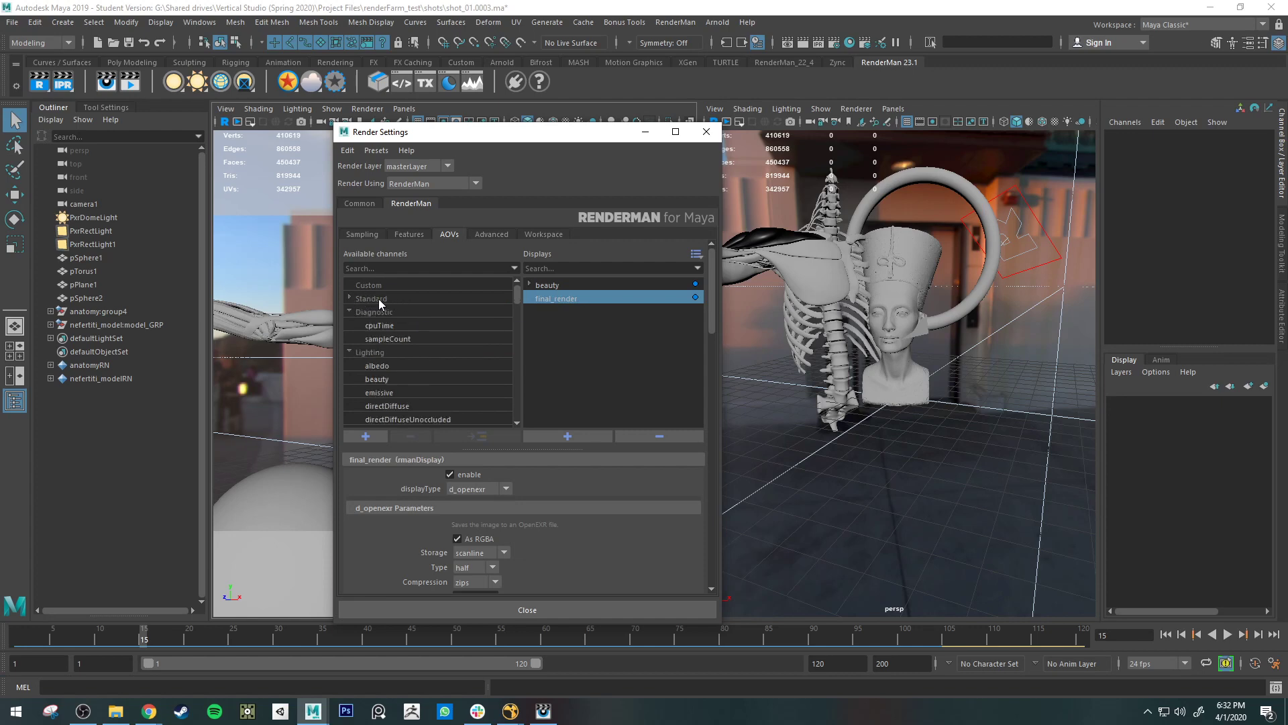
Collapse the Diagnostic group of available channels and select the Lighting group.
left_click(349, 312)
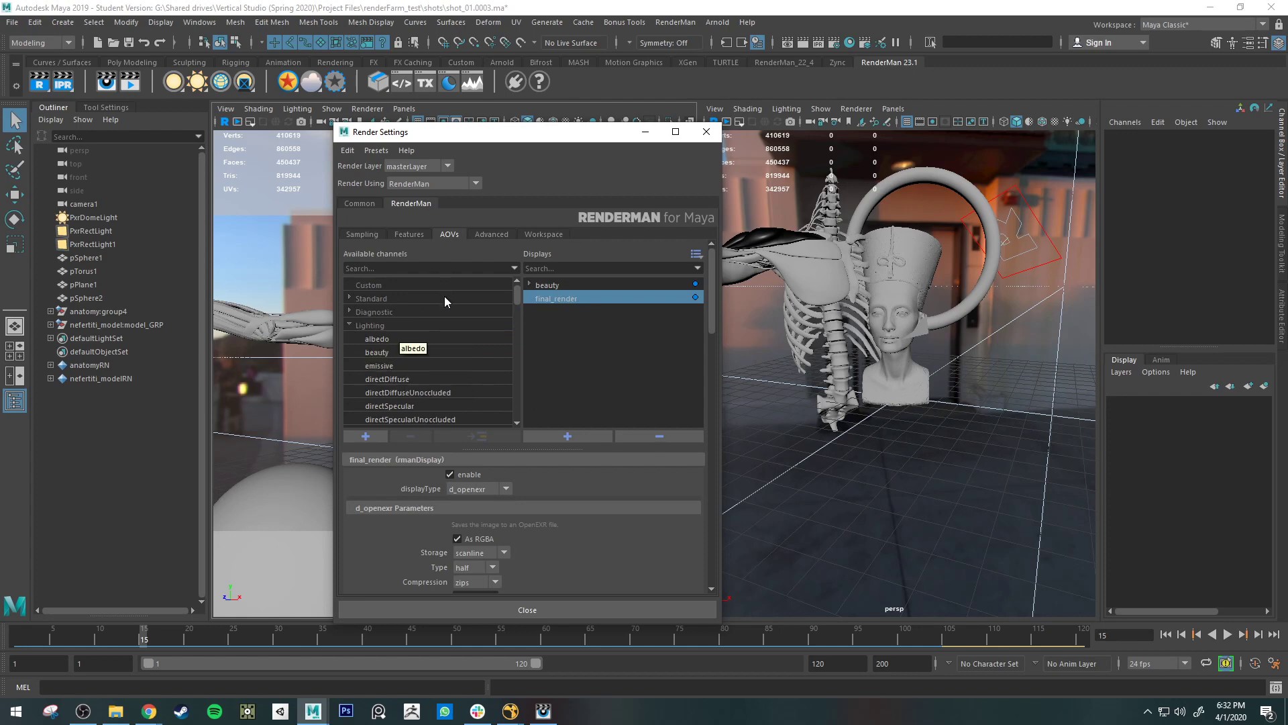
left_click_drag(396, 379, 548, 397)
left_click_drag(392, 378, 581, 310)
left_click(376, 324)
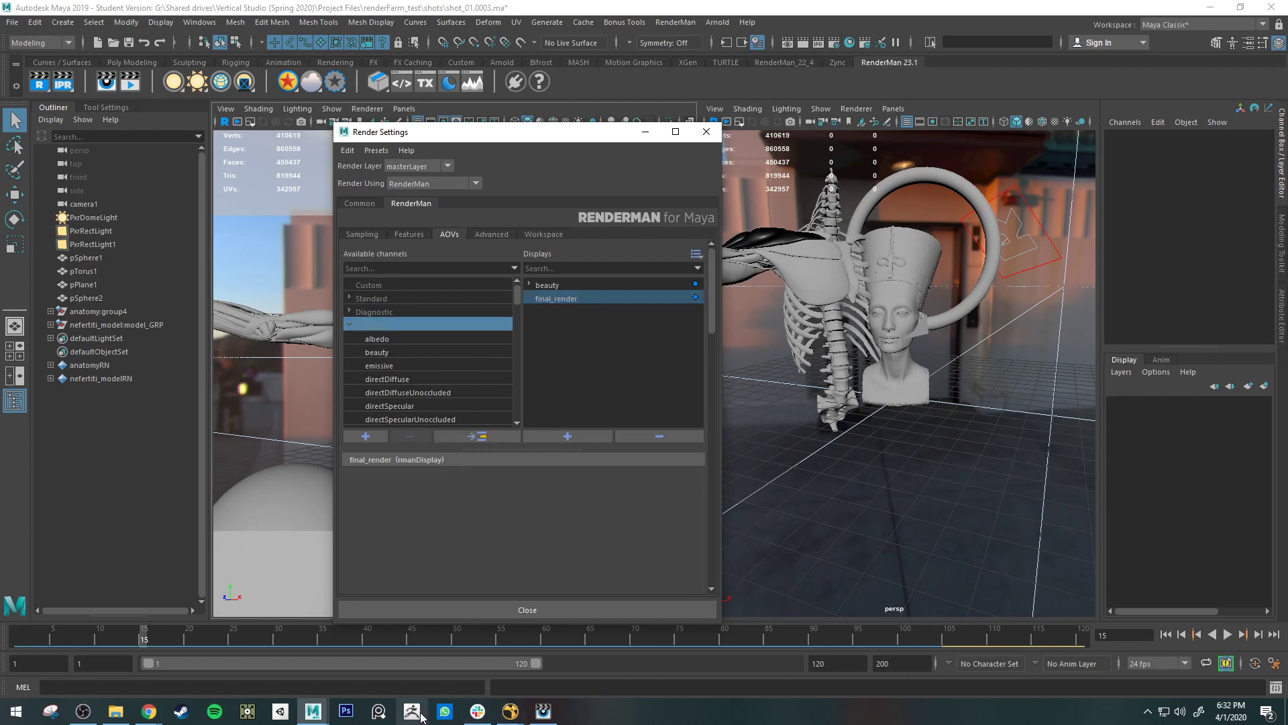
Switch to Nuke, view the merge and the individual shuffled passes of the Read3 network one after another, and return to Maya.
mouse_move(510, 711)
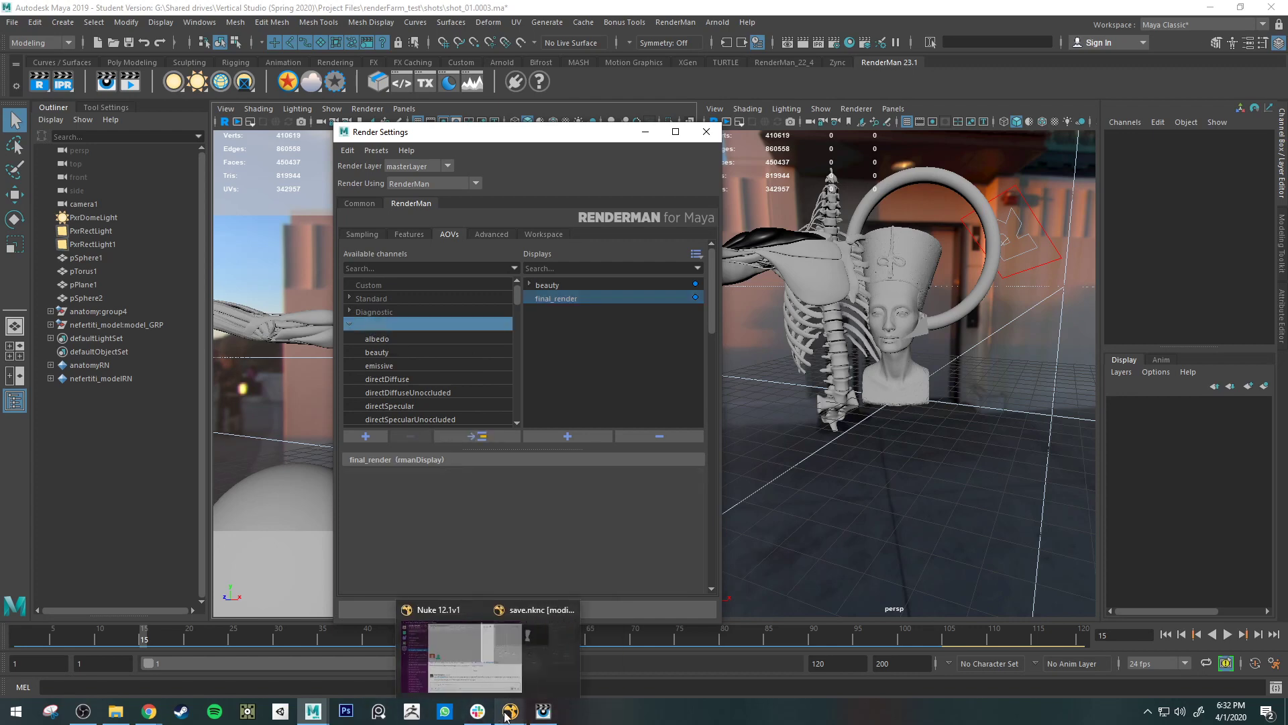
left_click(590, 655)
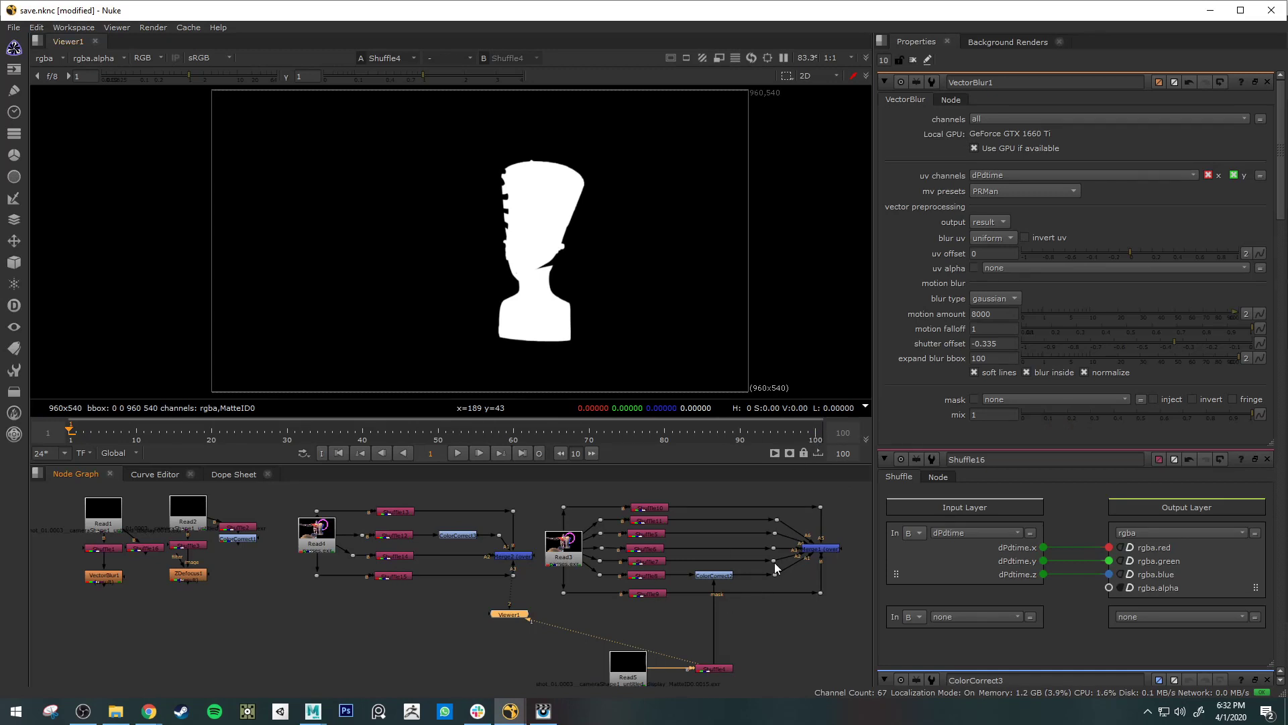
left_click(825, 549)
key("1")
left_click(650, 575)
key("1")
left_click(650, 559)
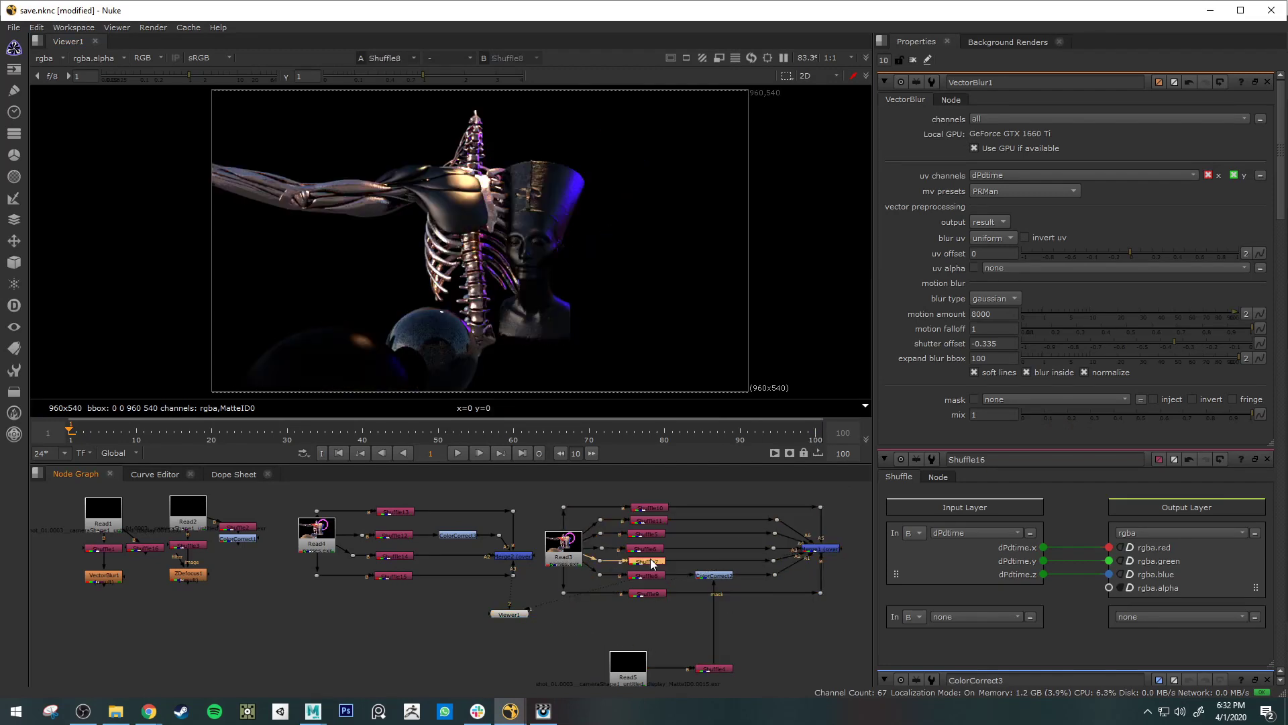
key("1")
left_click(651, 549)
key("1")
left_click(650, 534)
key("1")
left_click(654, 522)
key("1")
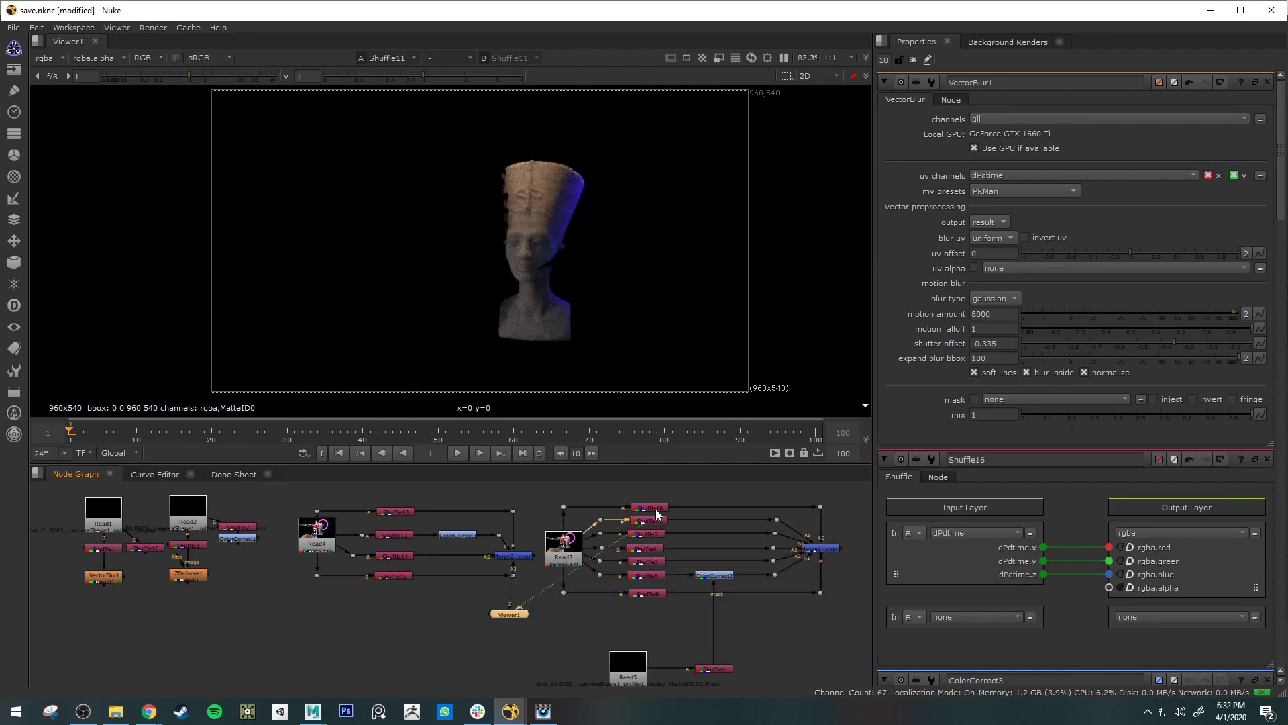
left_click(648, 593)
key("1")
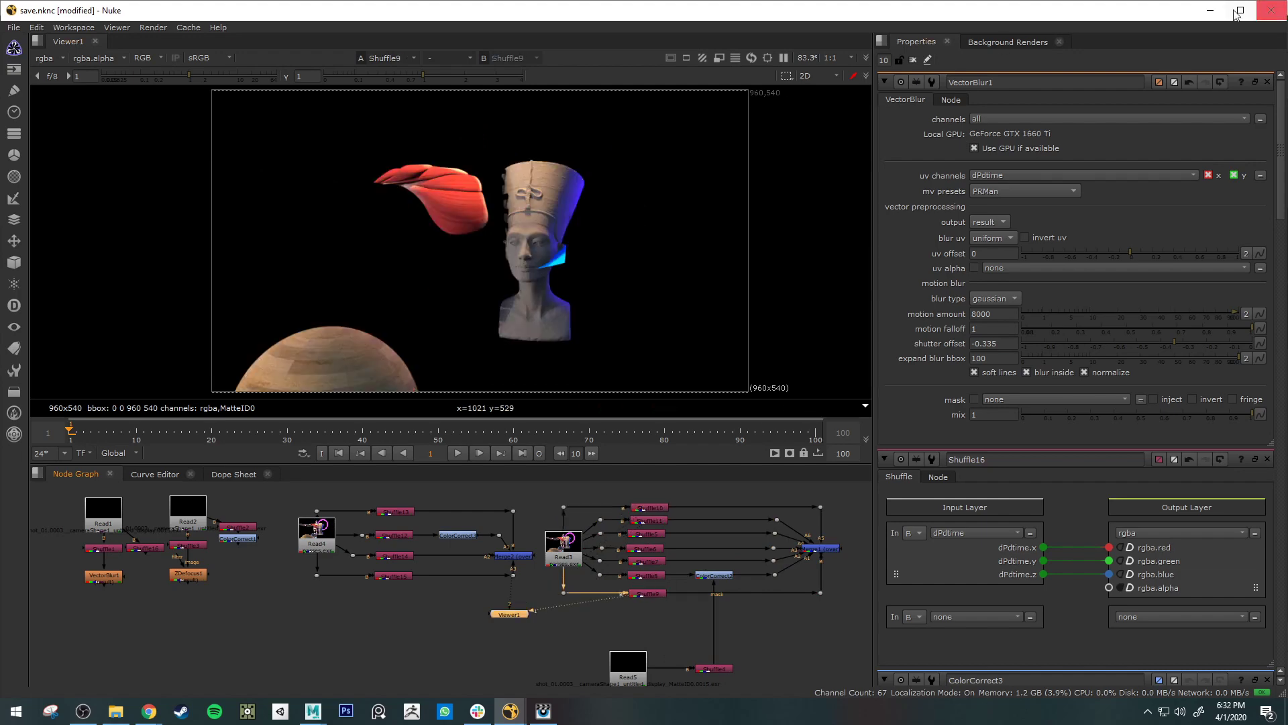
left_click(1210, 10)
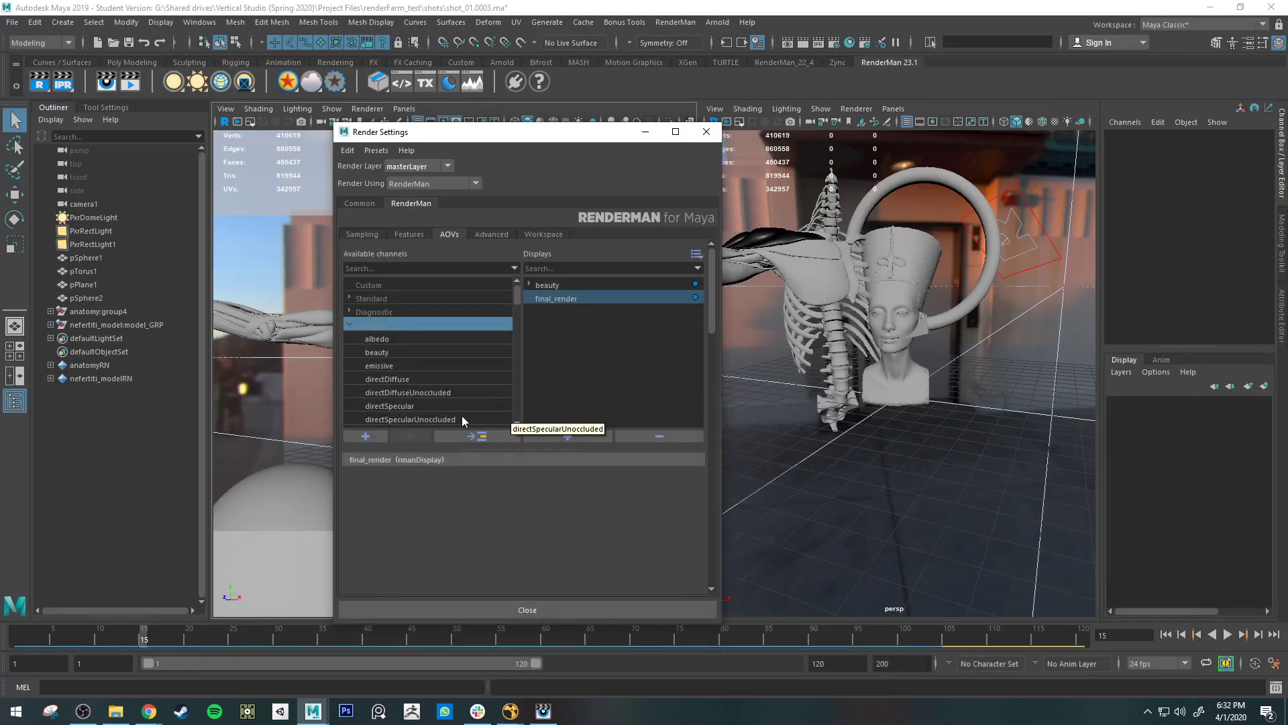
Add the beauty channel from the Lighting group to the final_render display and show that channel's settings.
left_click(568, 294)
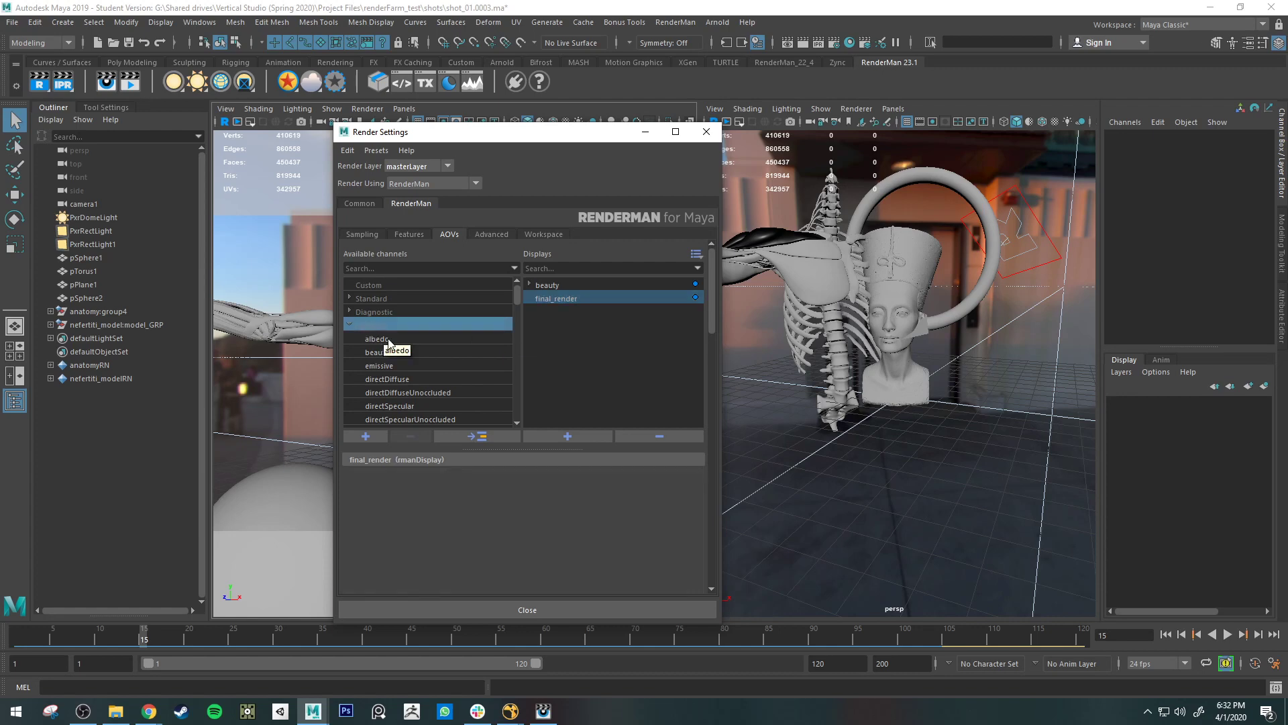
left_click(462, 342)
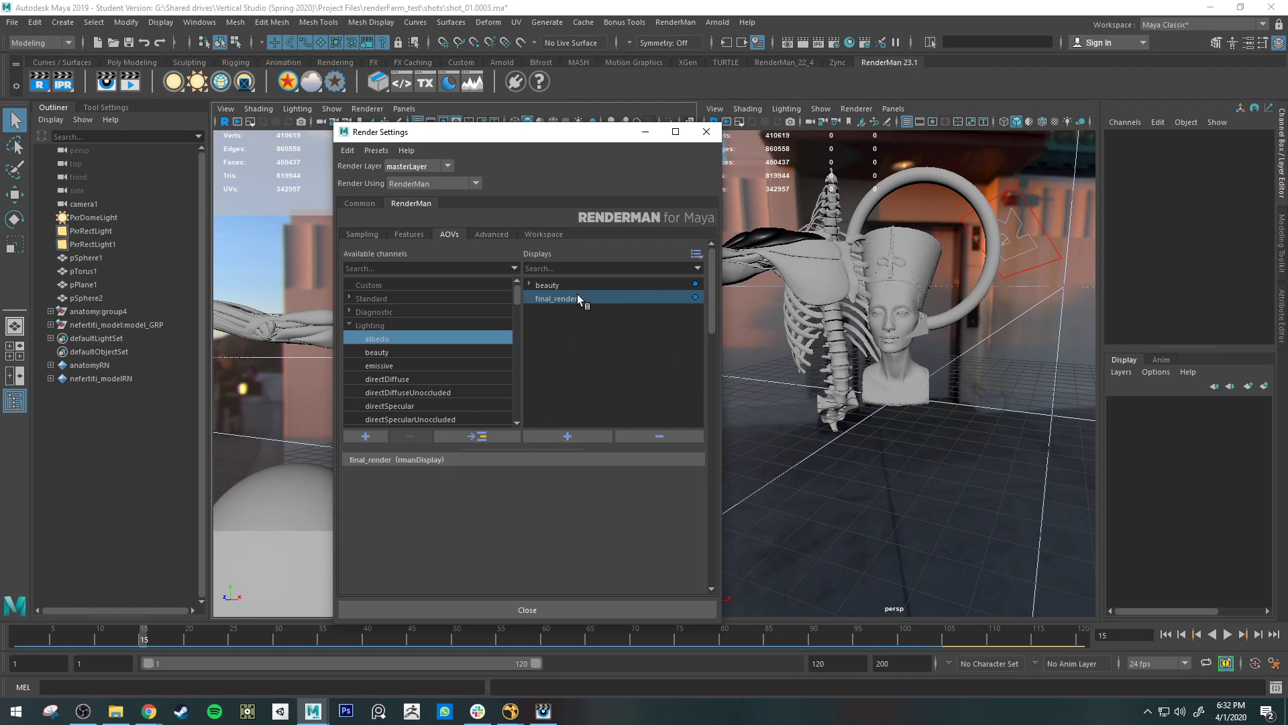
left_click(384, 352)
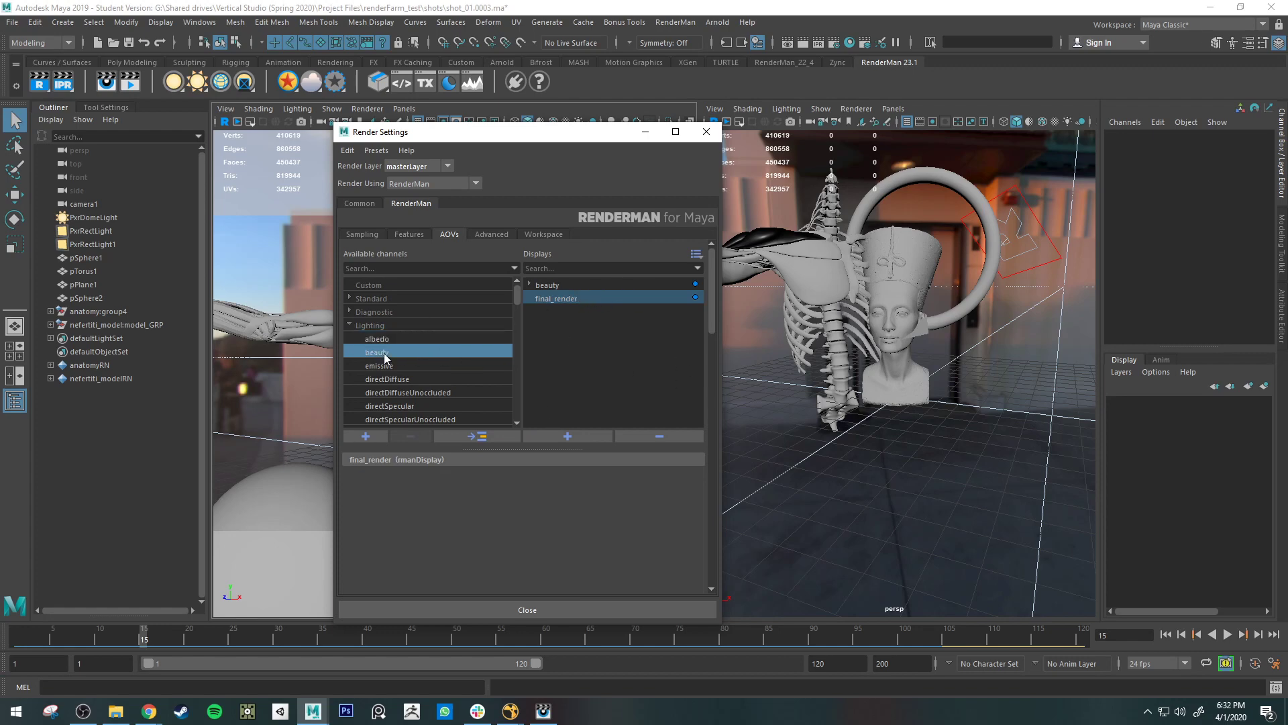
left_click(481, 441)
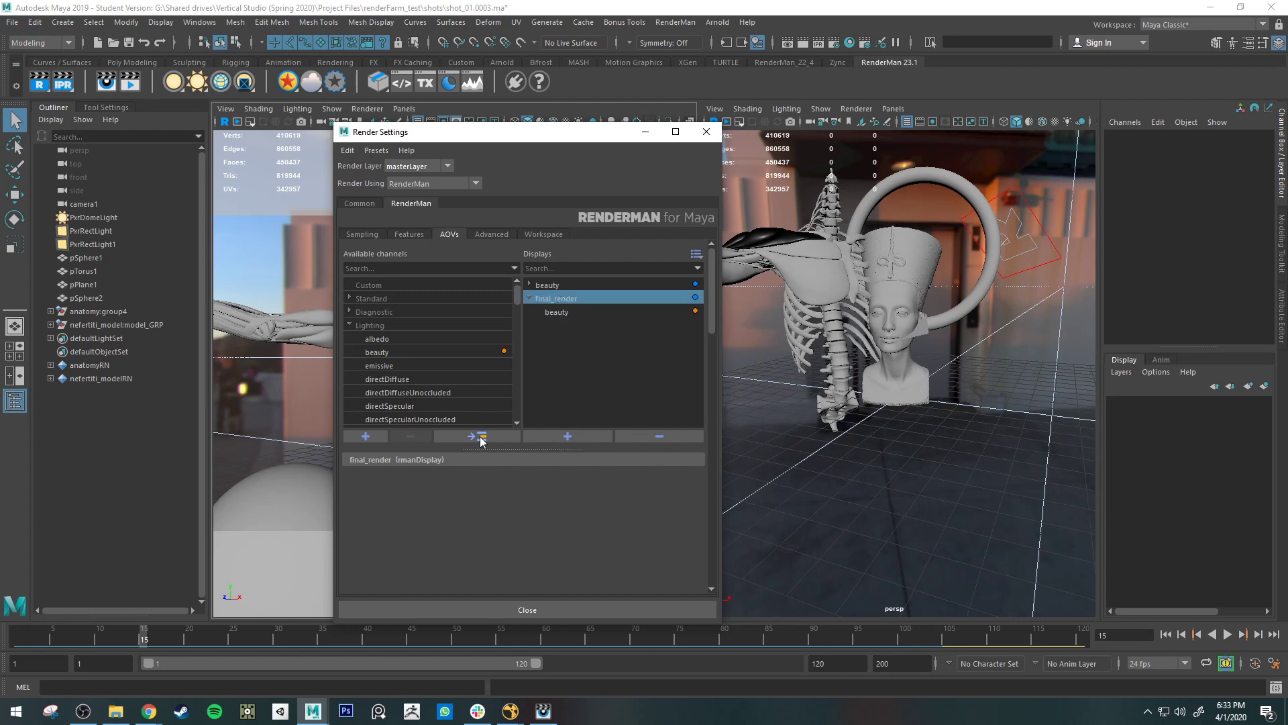
left_click(575, 311)
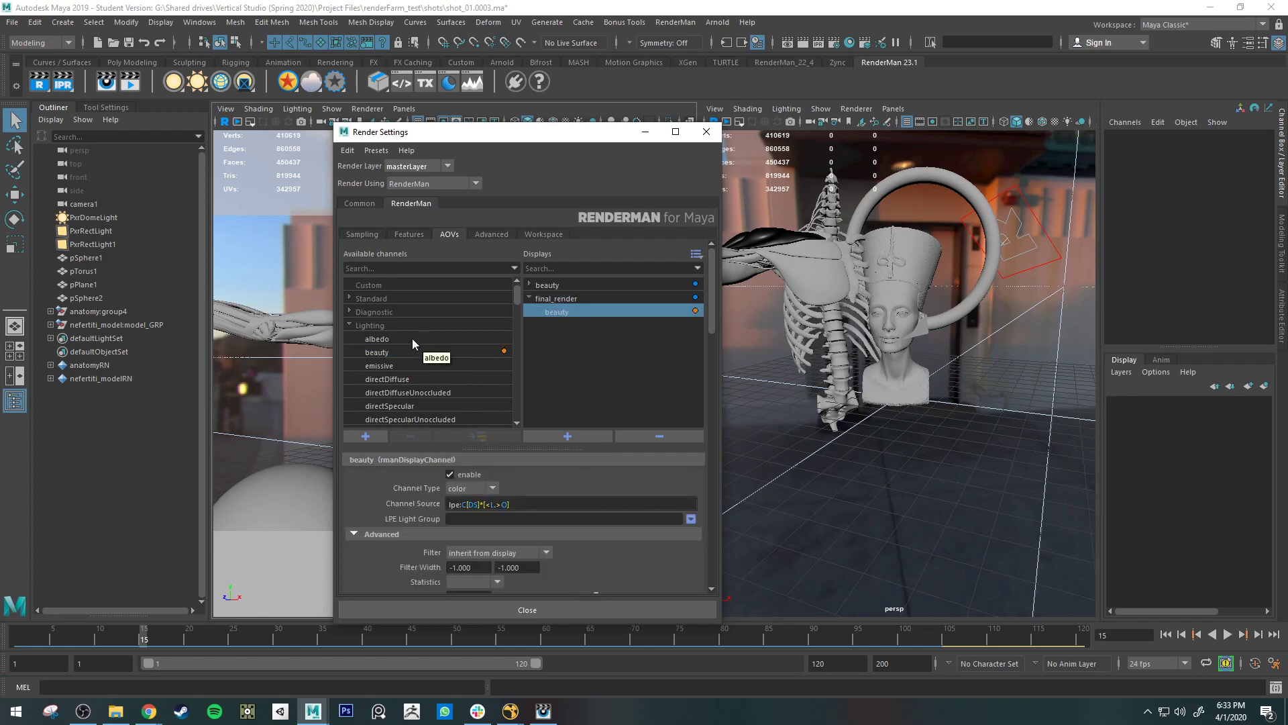
Add the albedo and emissive lighting channels together to the final_render display.
left_click(393, 336)
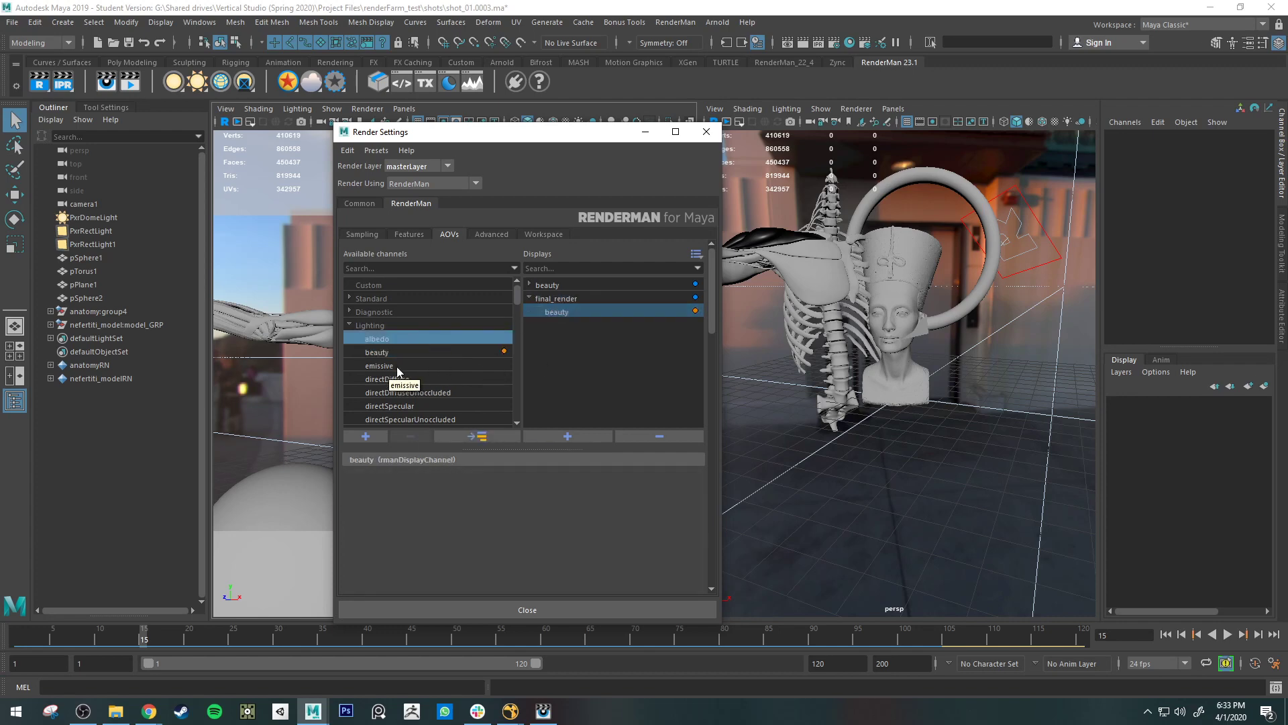
left_click(388, 365, "ctrl")
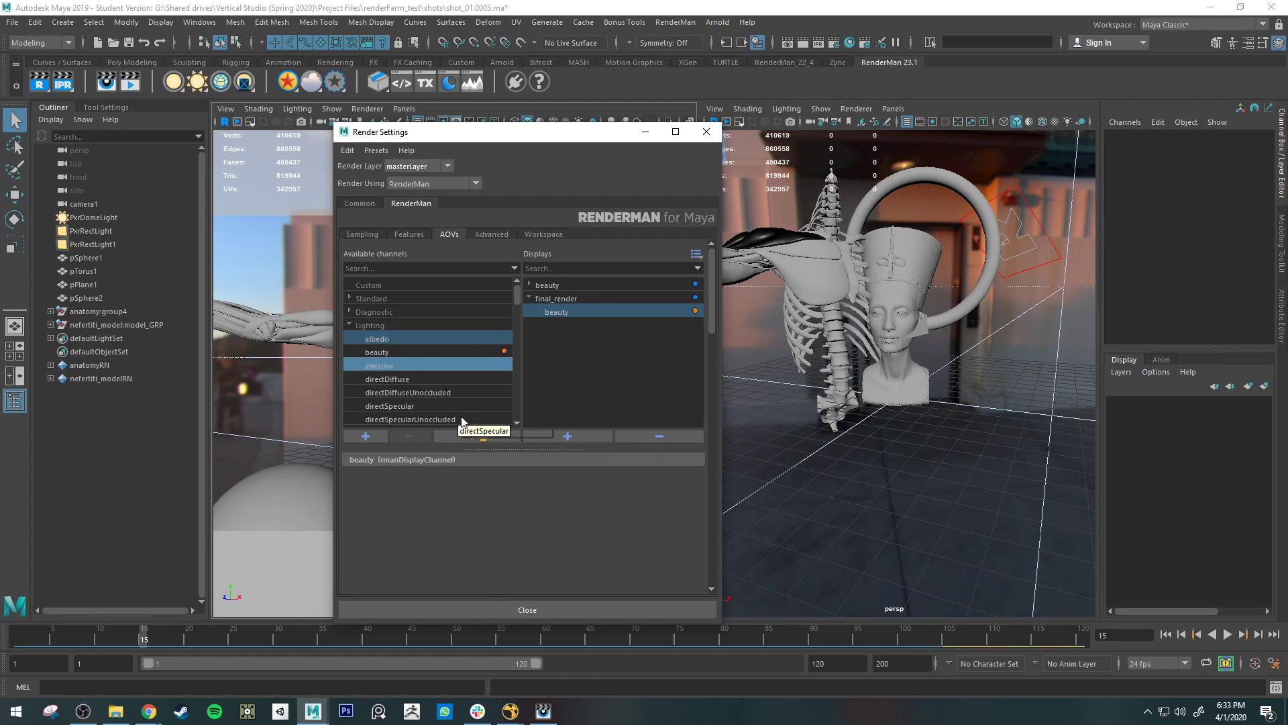
left_click(578, 297)
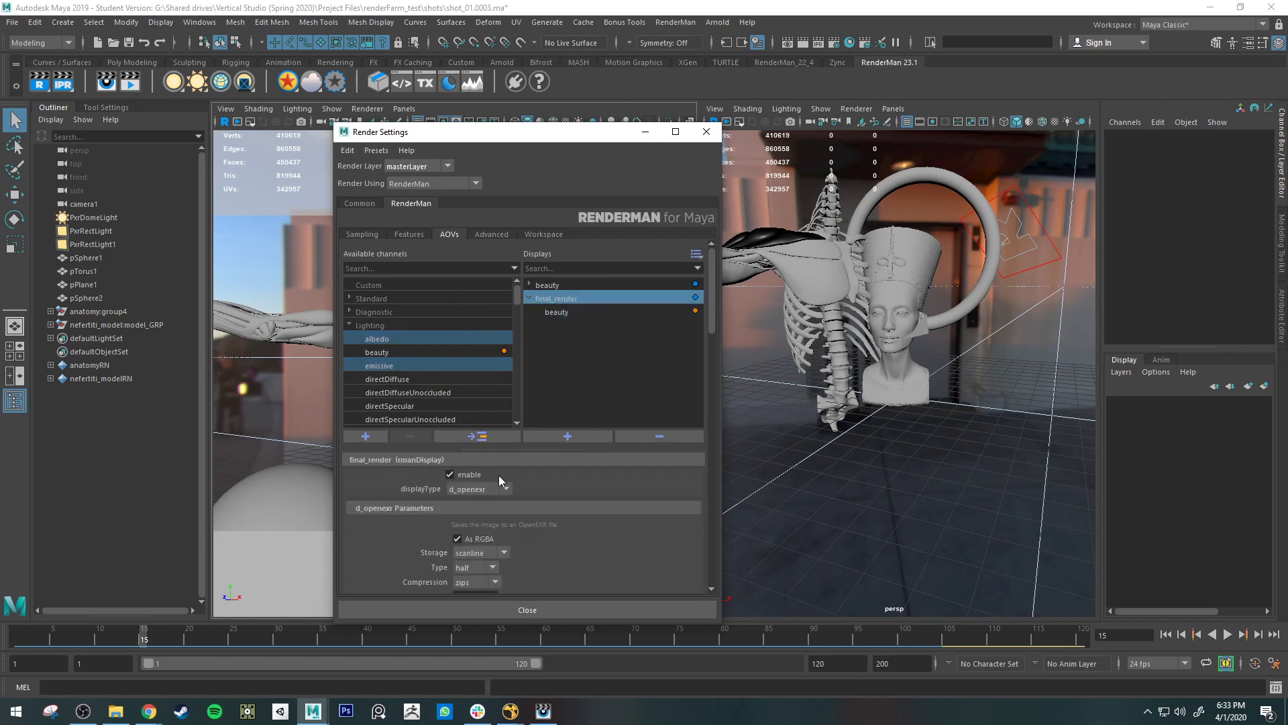
left_click(478, 437)
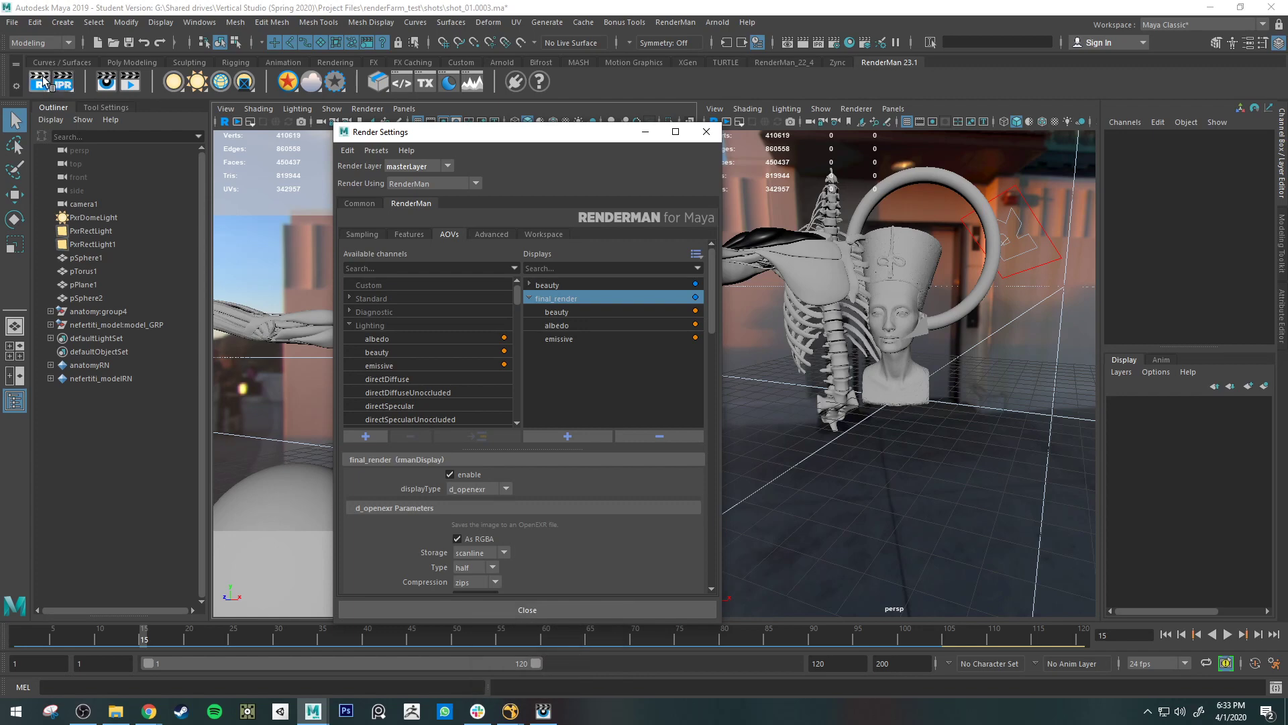
Render frame 15 with RenderMan and compare the new beauty and final_render images against the list of AOV displays.
left_click(543, 711)
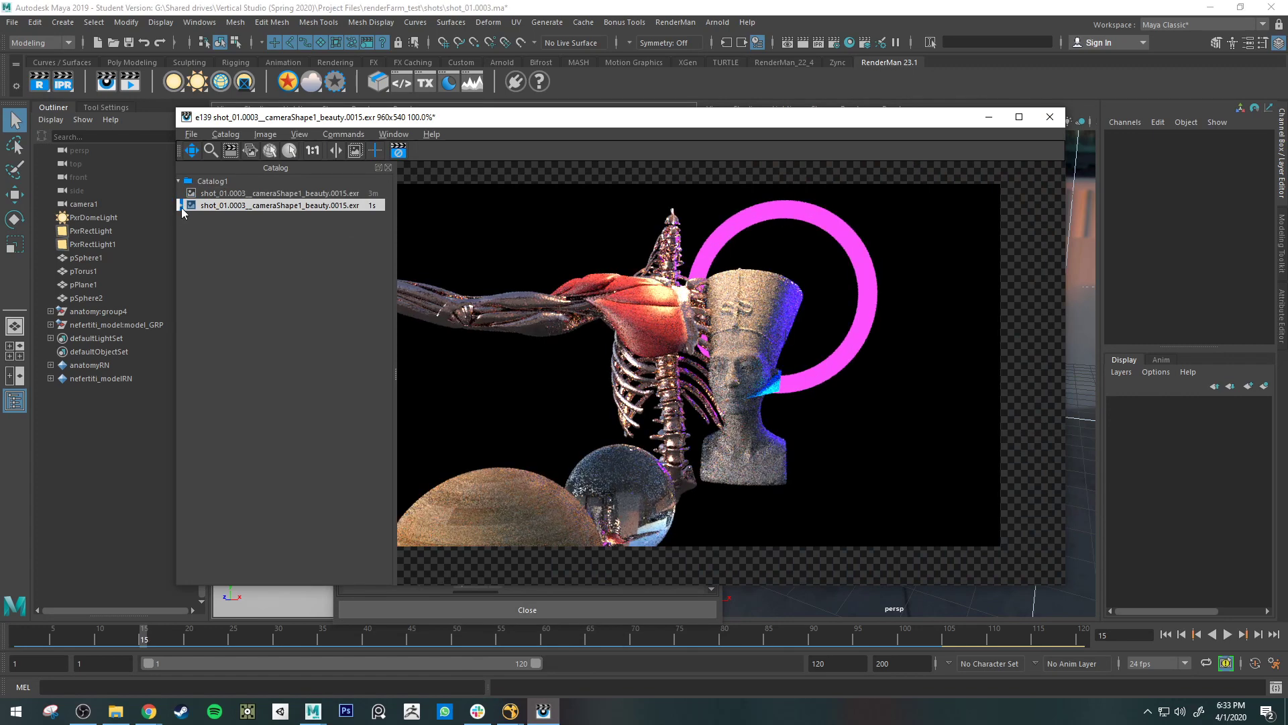
left_click(356, 218)
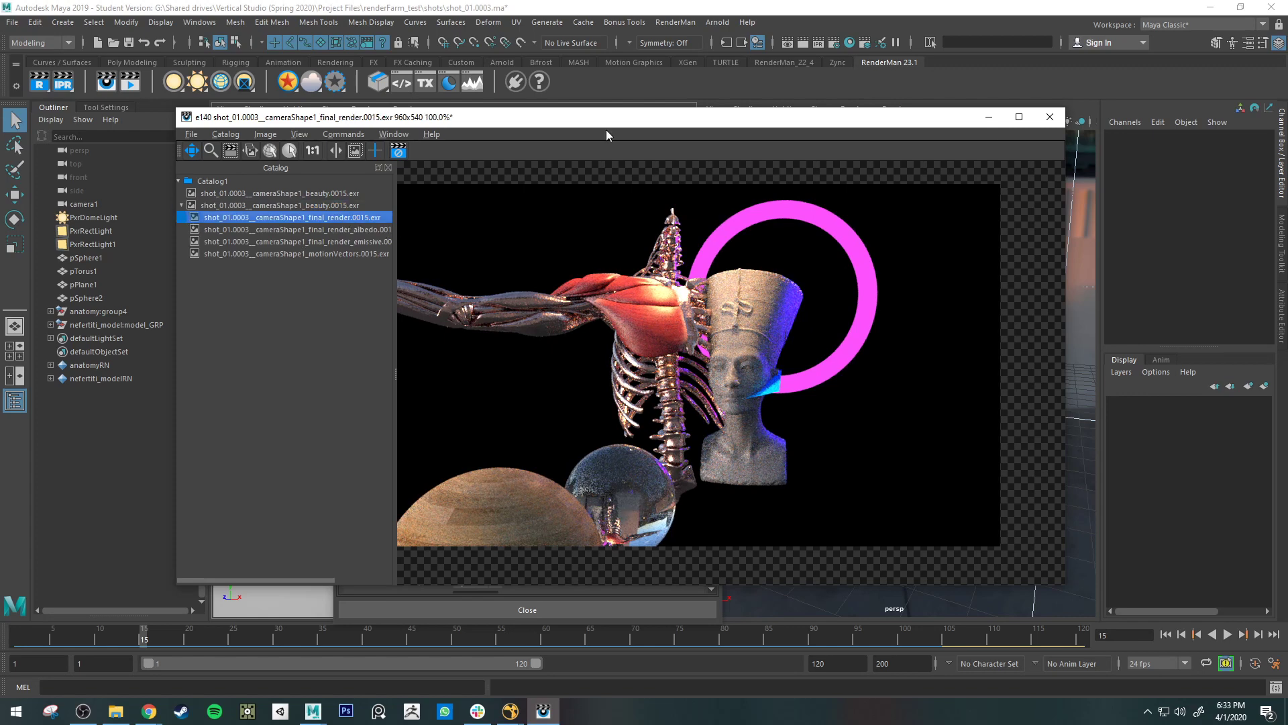
left_click_drag(610, 120, 484, 466)
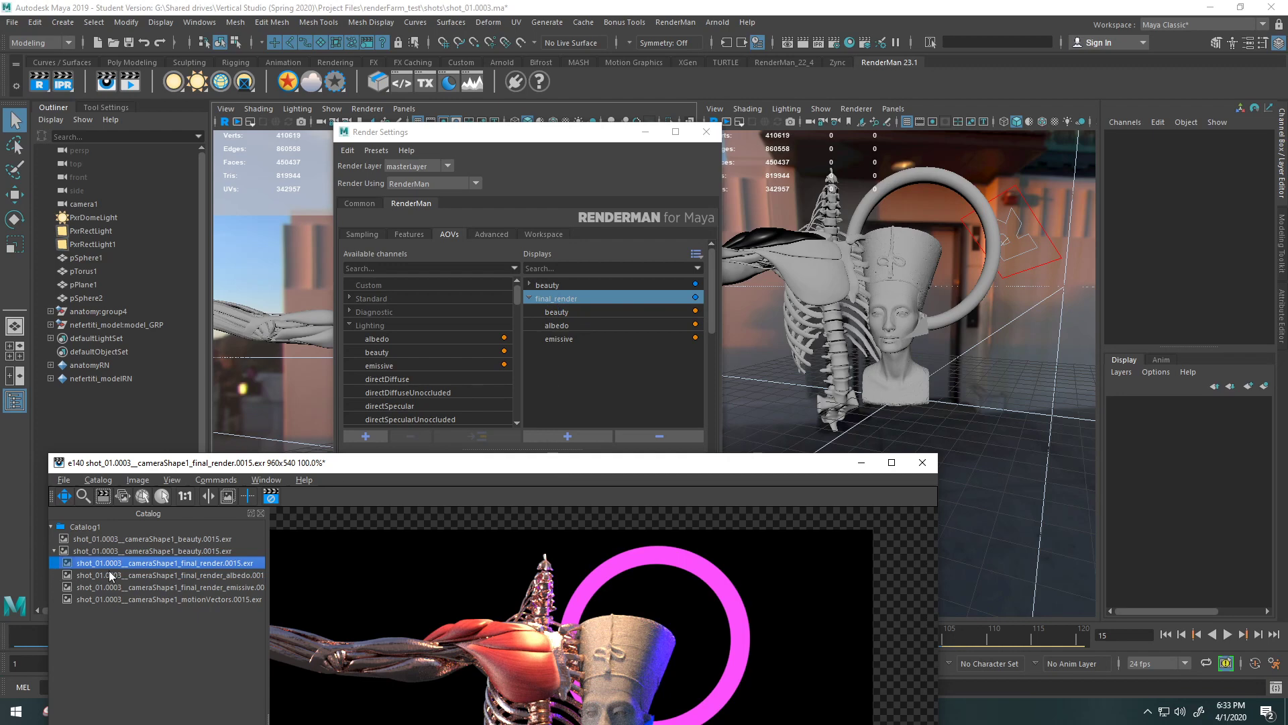
left_click(104, 551)
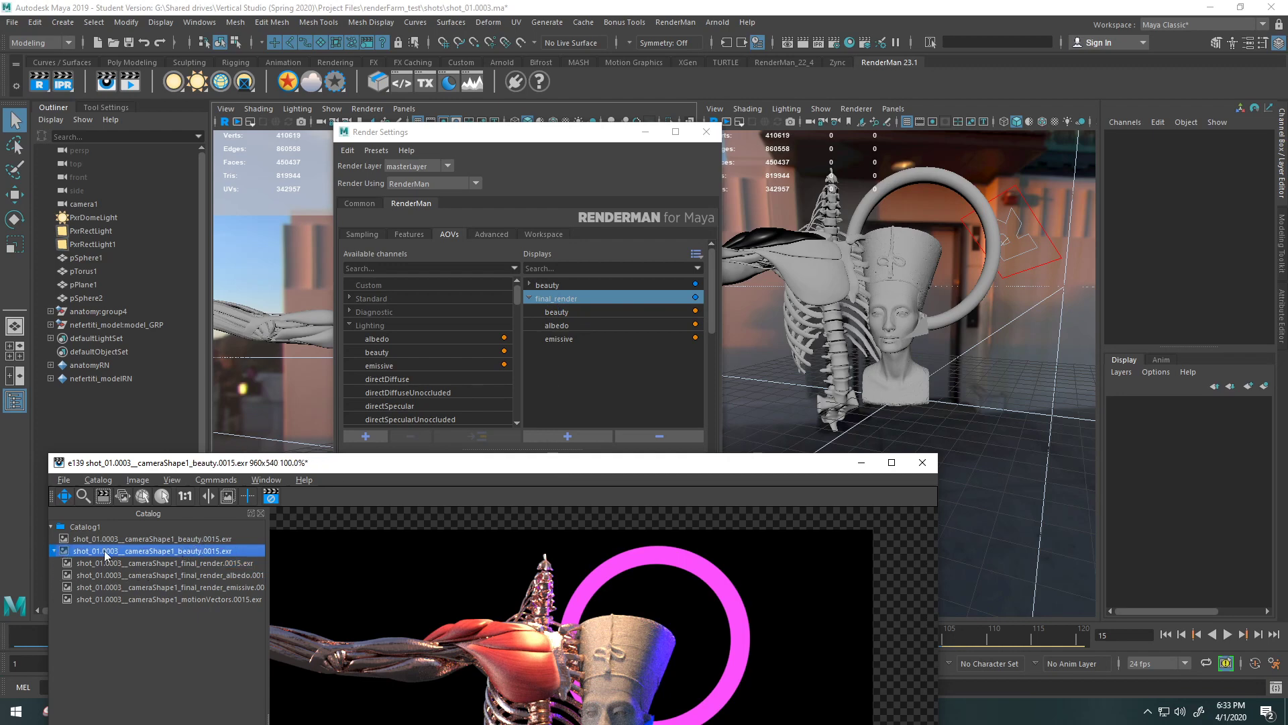
left_click(186, 563)
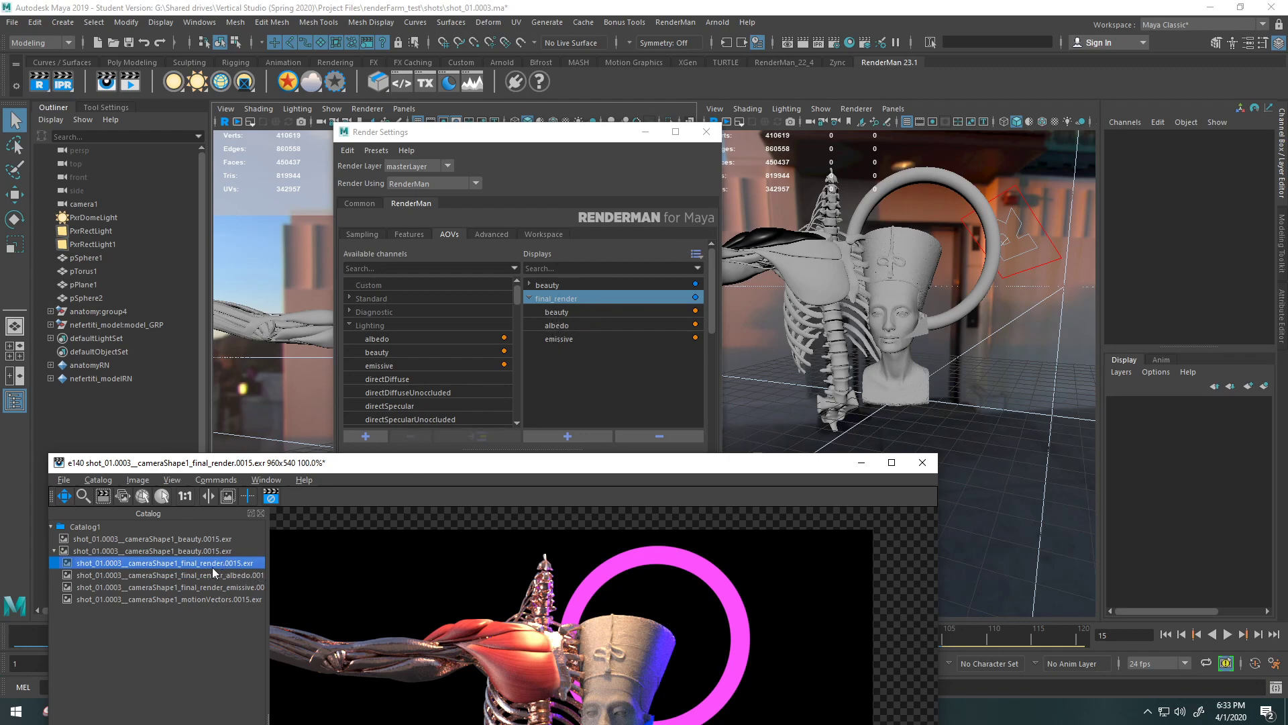
left_click_drag(356, 469, 544, 139)
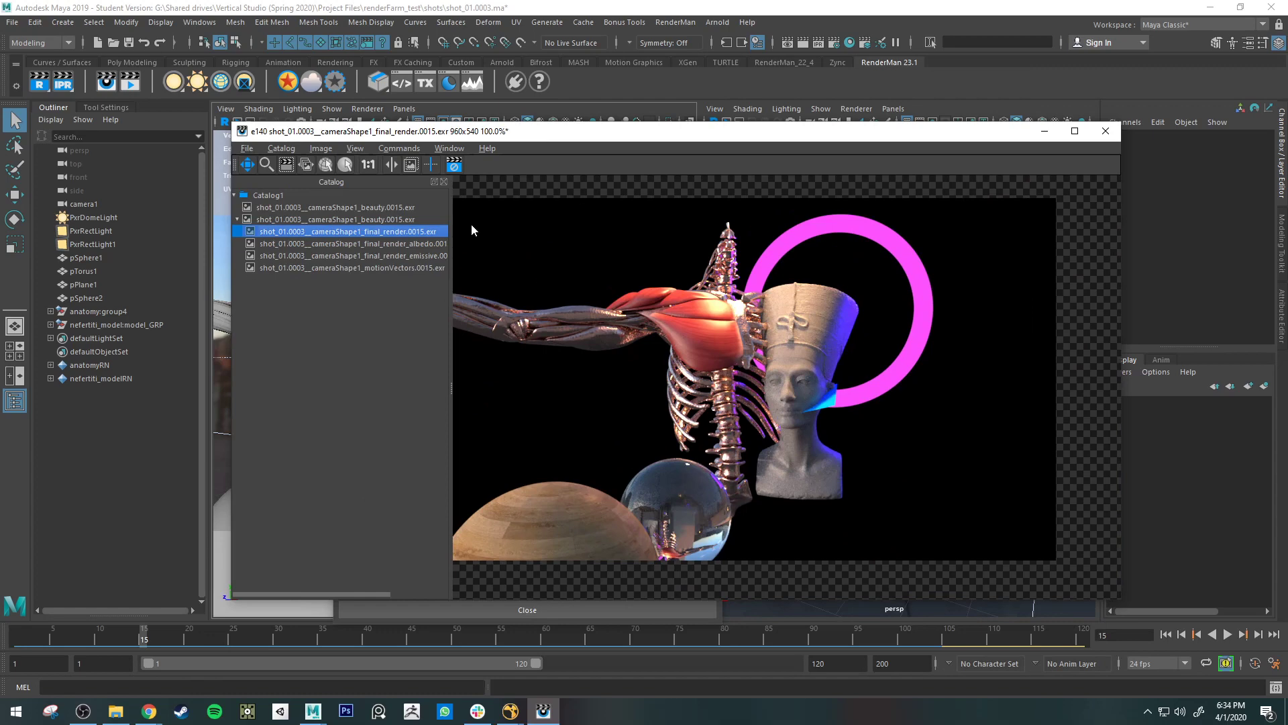
Delete the older beauty image from the render catalog and view the motionVectors image of the newer render.
left_click(368, 209)
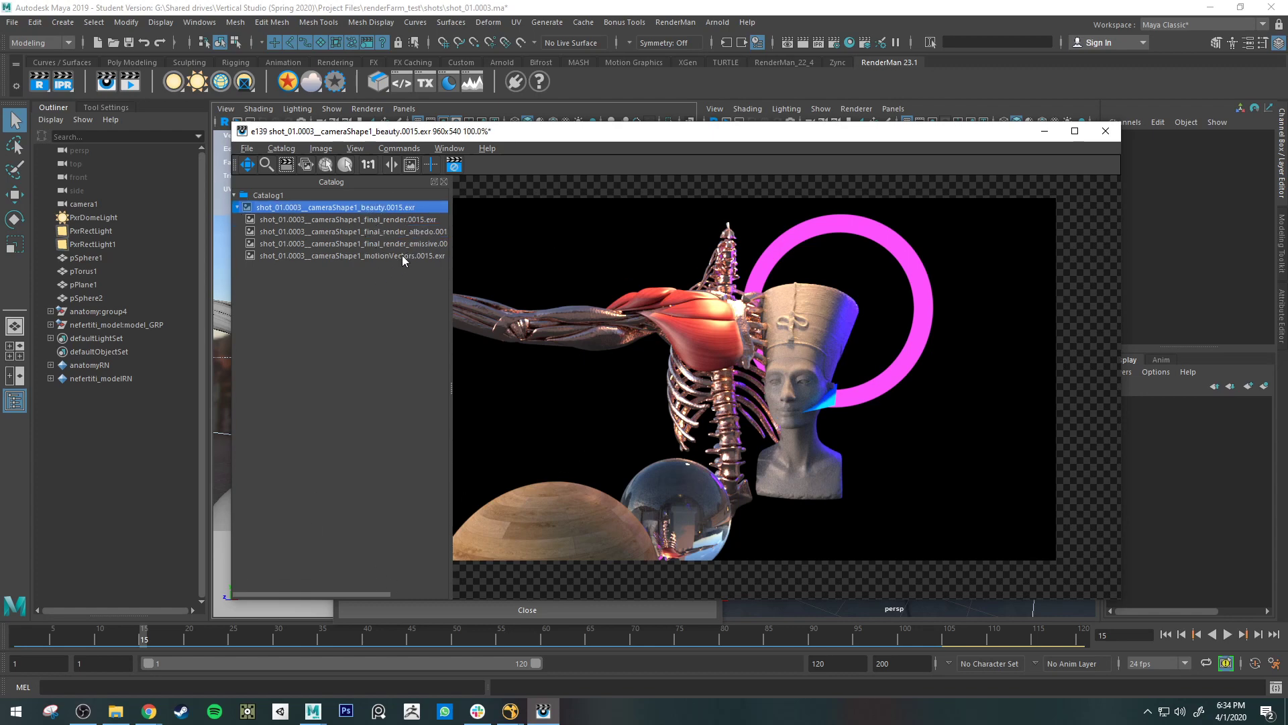
left_click(402, 256)
left_click_drag(781, 133, 710, 472)
Set Motion Blur to Off in the RenderMan features settings and return to the AOV settings.
left_click(369, 204)
left_click(405, 204)
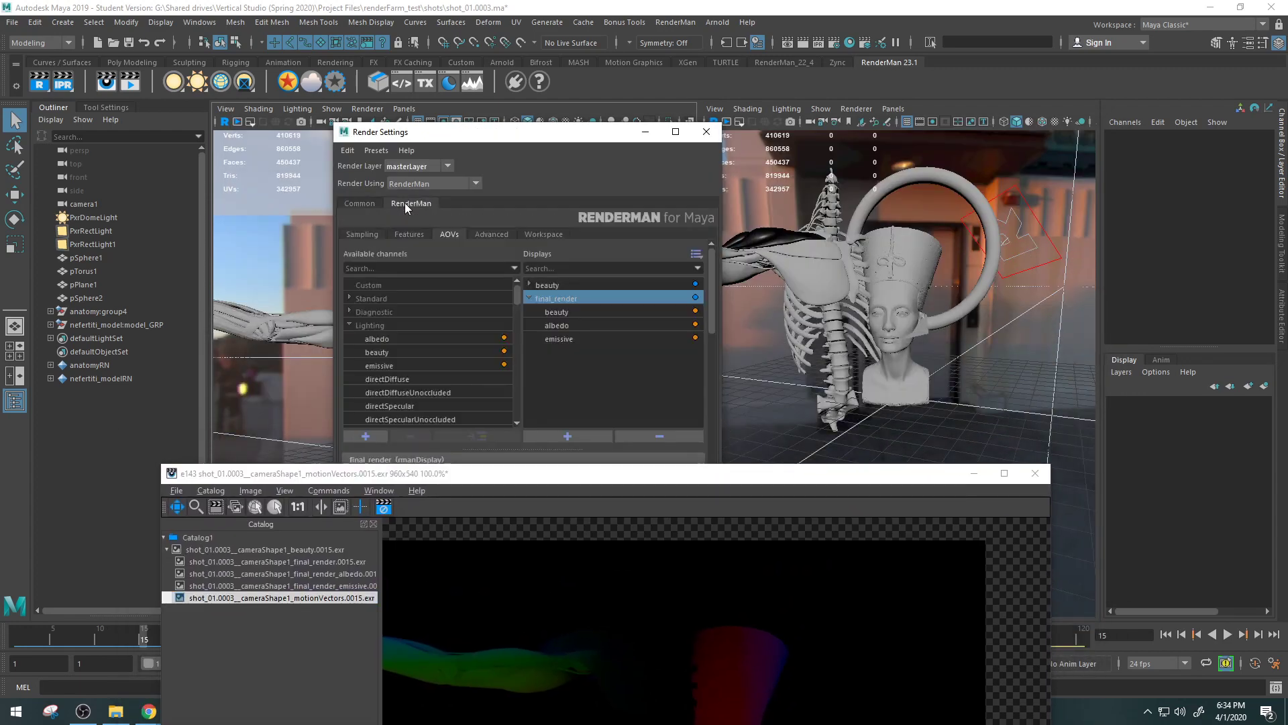
left_click(411, 234)
left_click(466, 264)
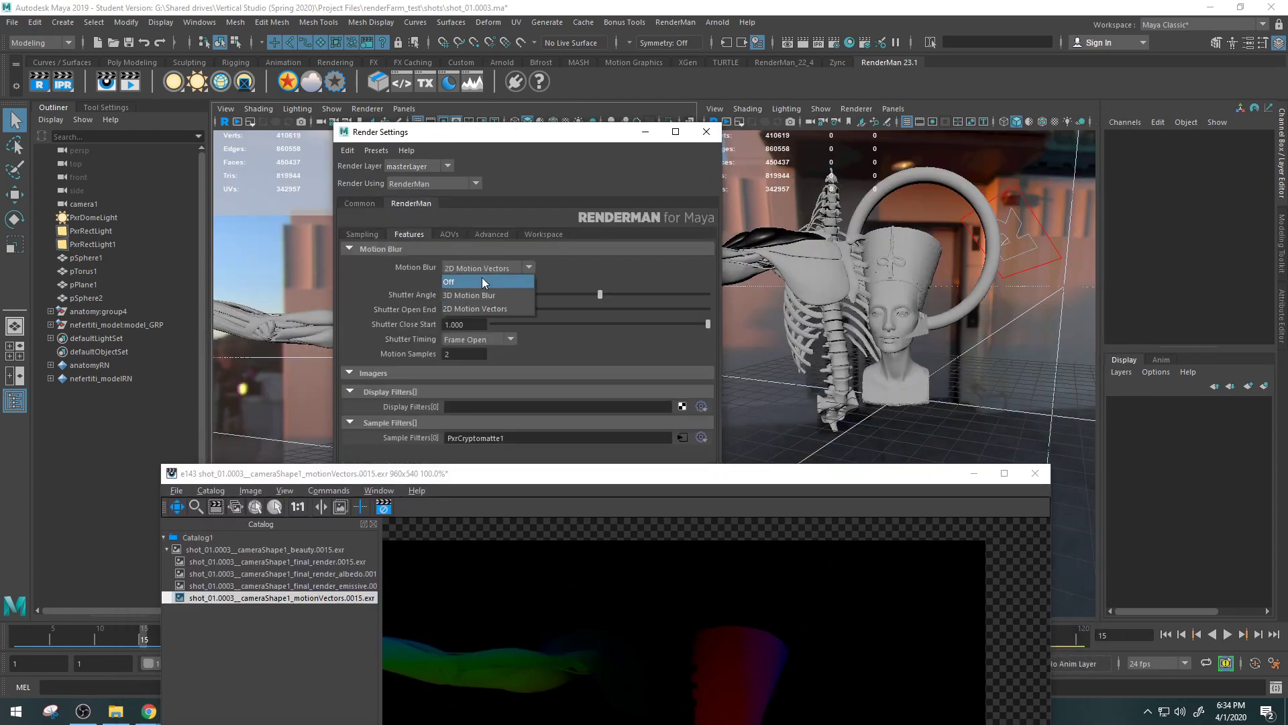
left_click(482, 277)
left_click(454, 234)
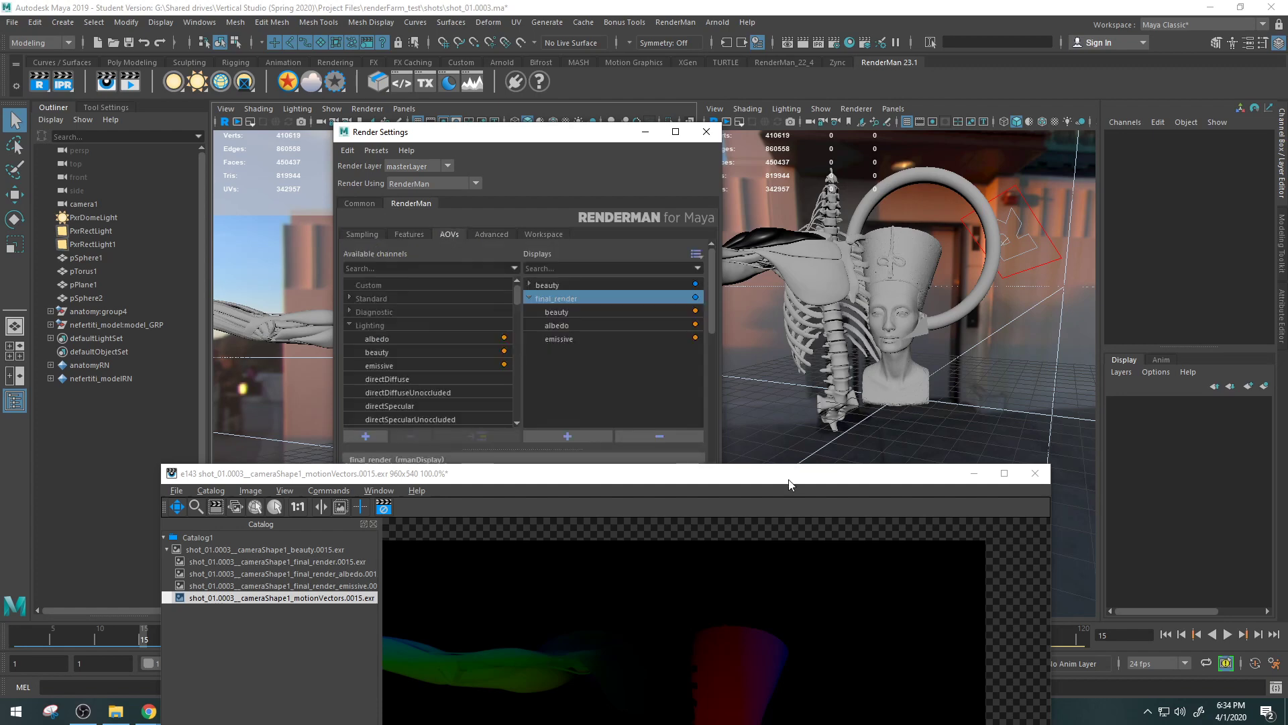
View the beauty and final_render images, followed by the final_render_albedo image, in the render catalog.
left_click_drag(788, 479, 851, 124)
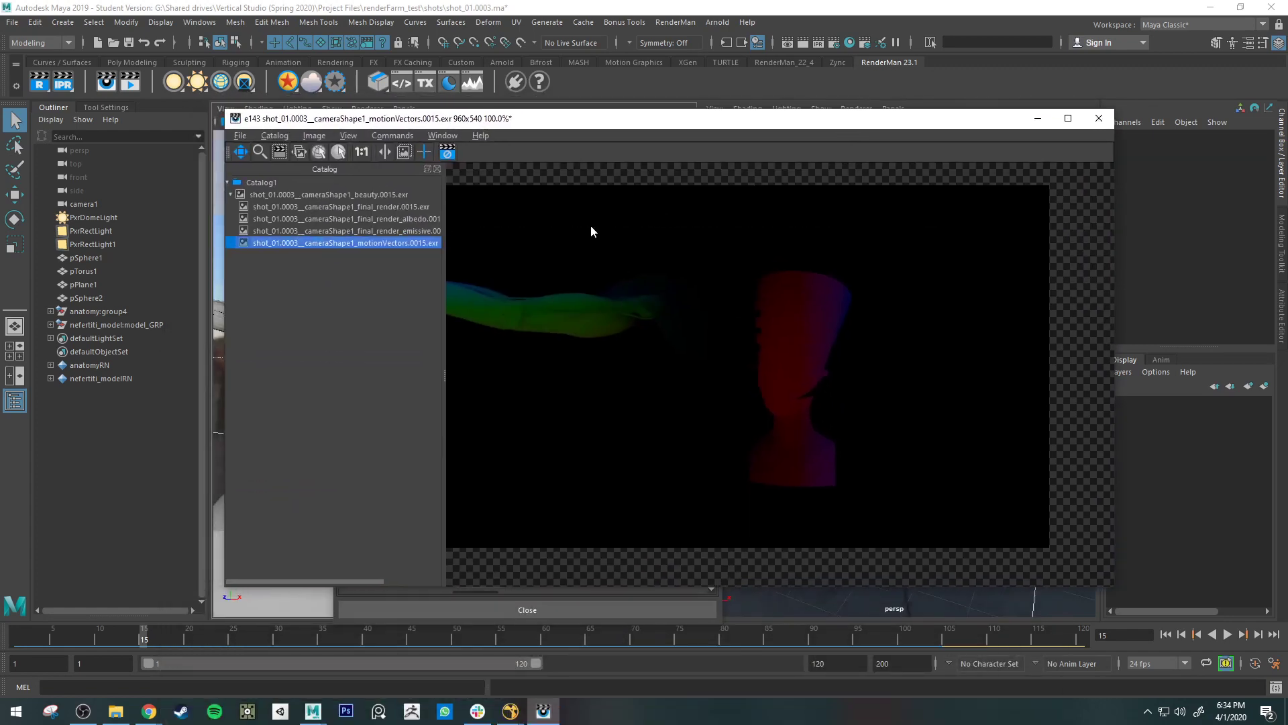
left_click(322, 196)
left_click(366, 211)
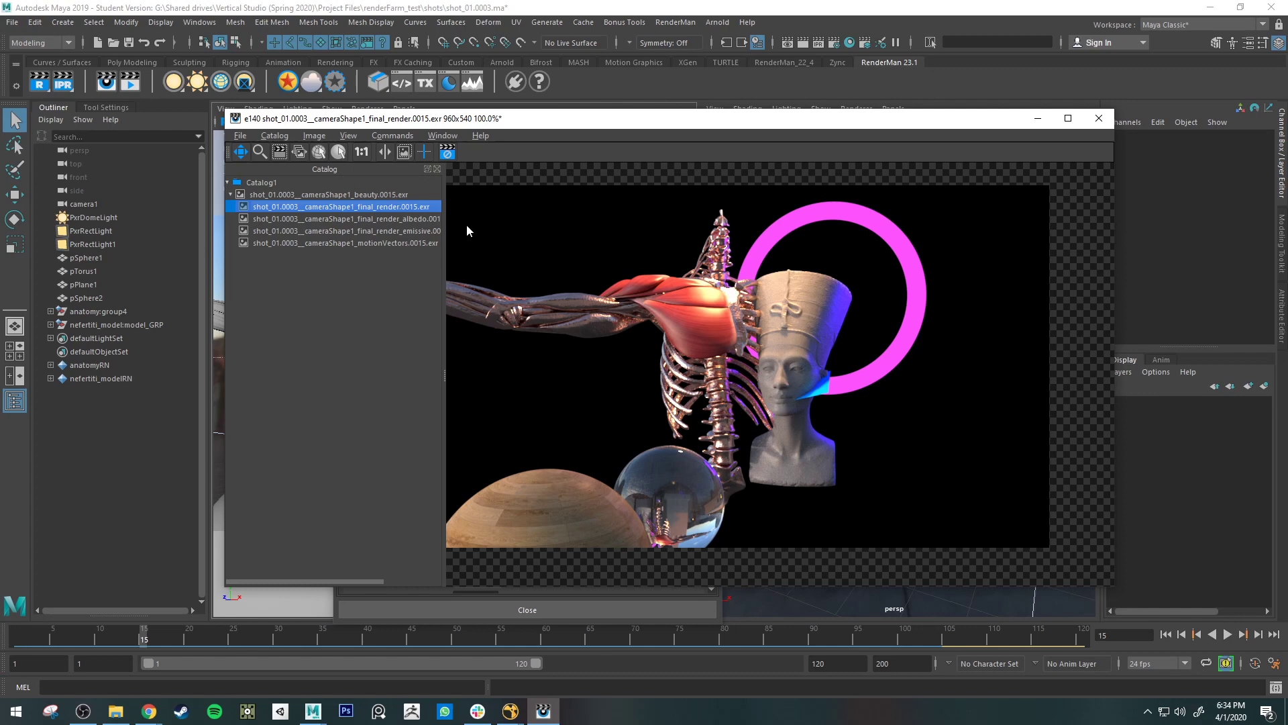
left_click(408, 219)
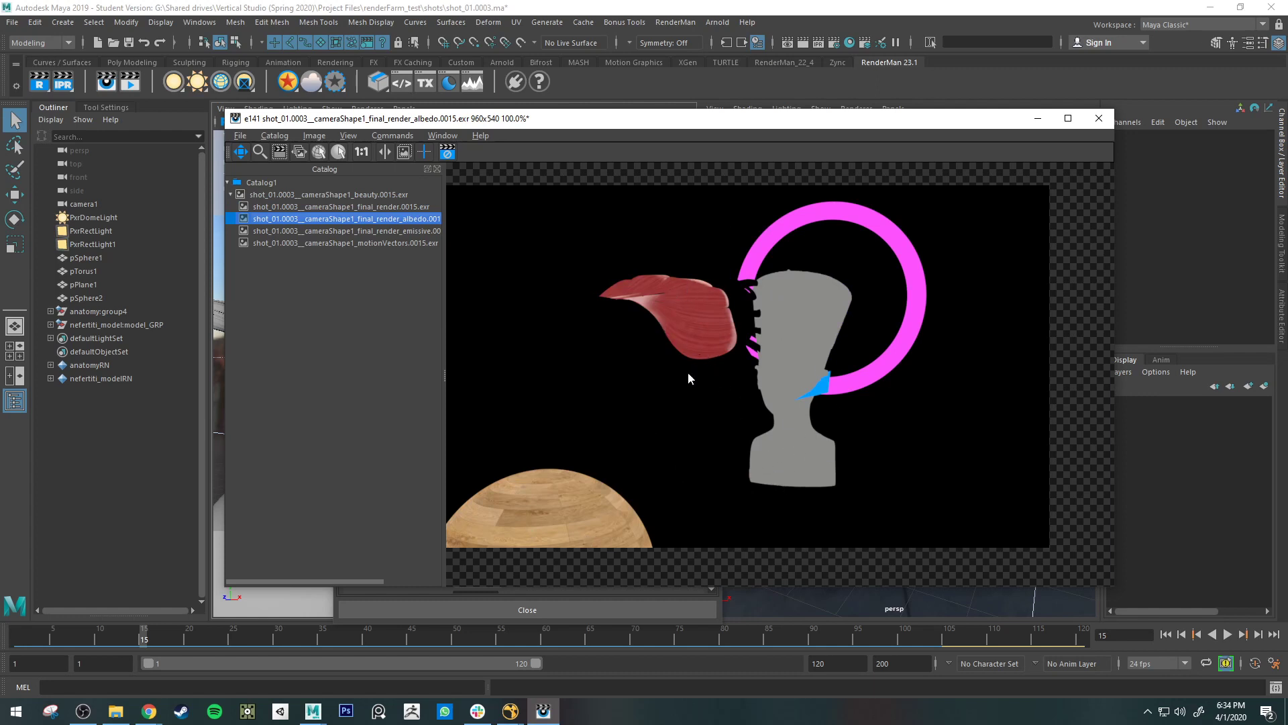
Select the Nefertiti bust in the perspective view and inspect its lambert2 material attributes.
left_click_drag(673, 118, 424, 259)
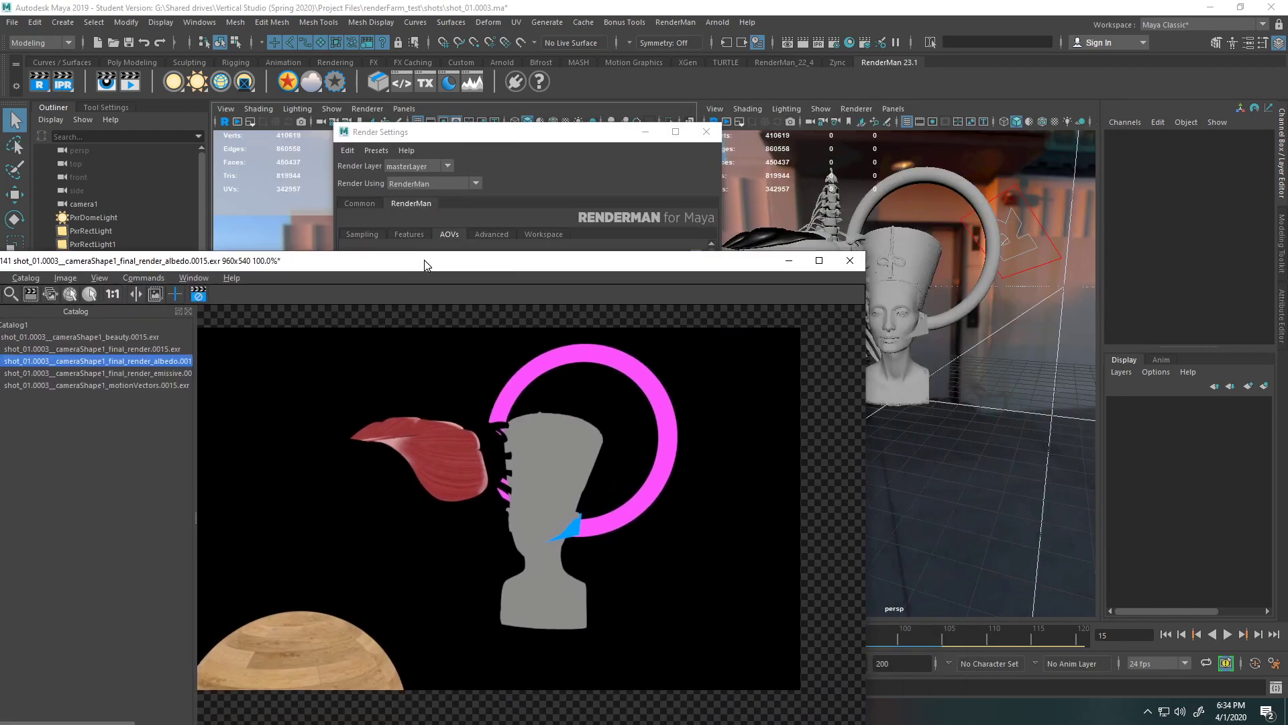
left_click(938, 309)
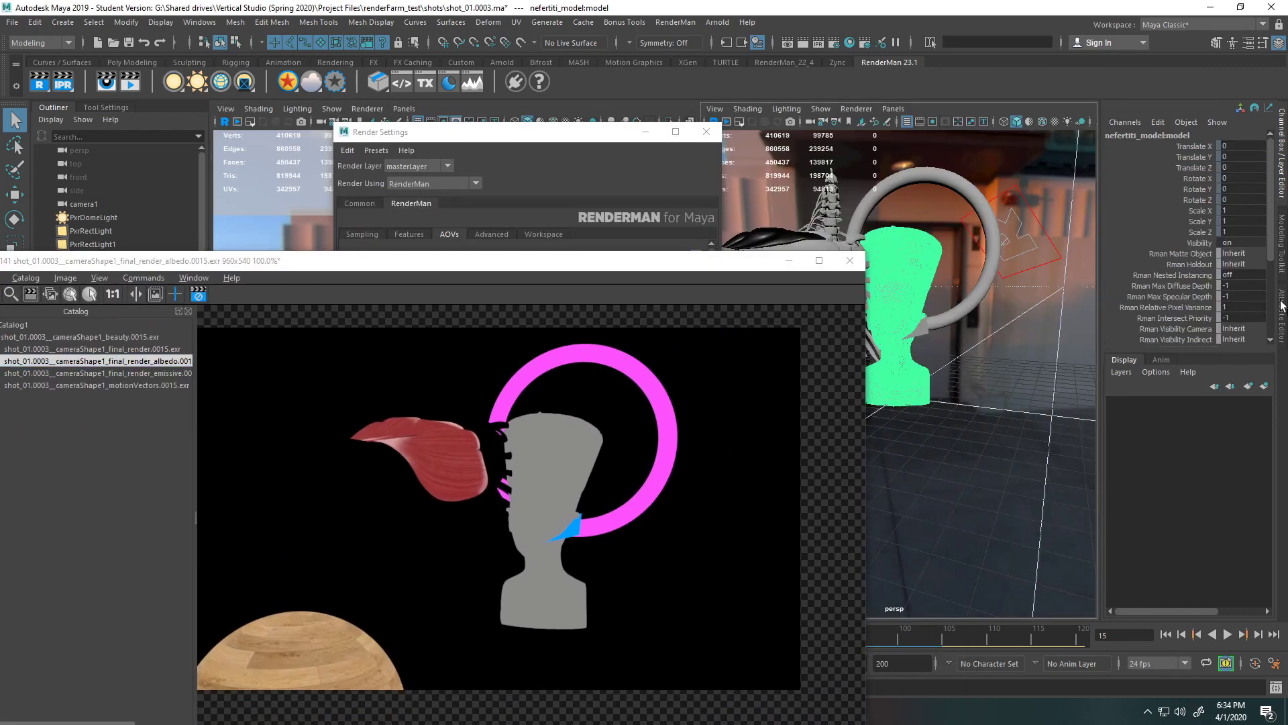
left_click(1282, 309)
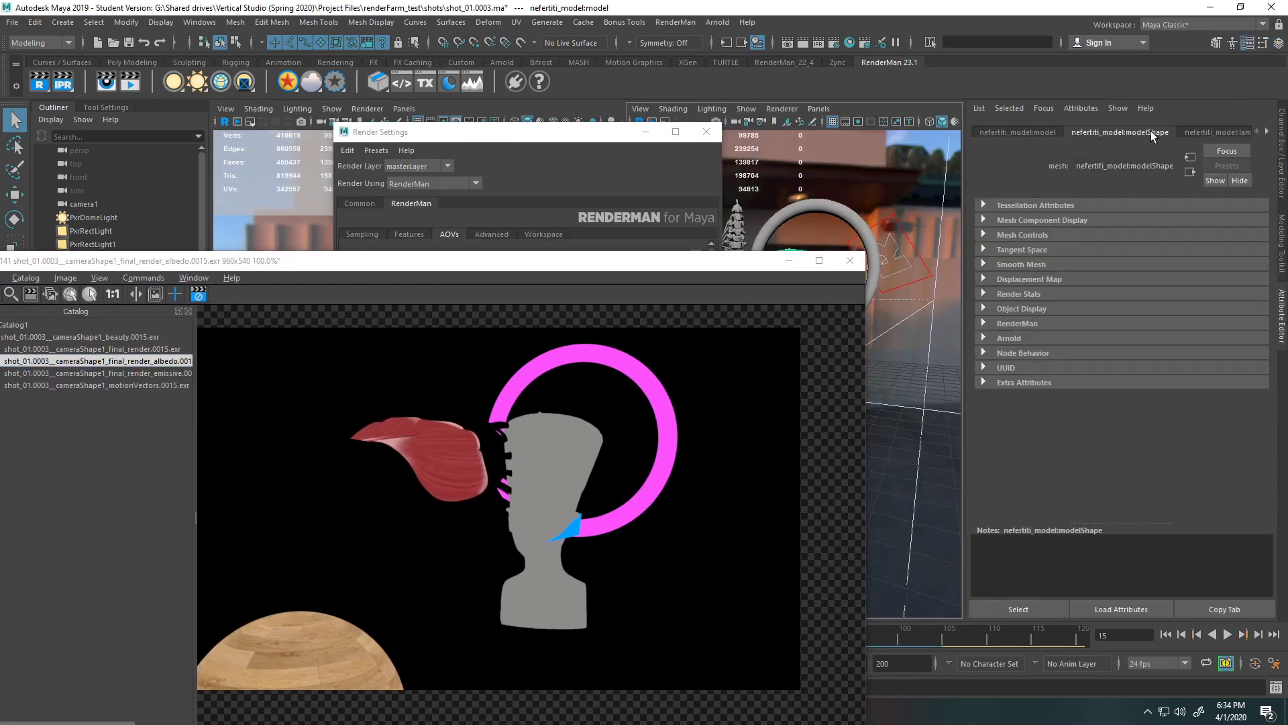
scroll(1150, 131, "down", 1)
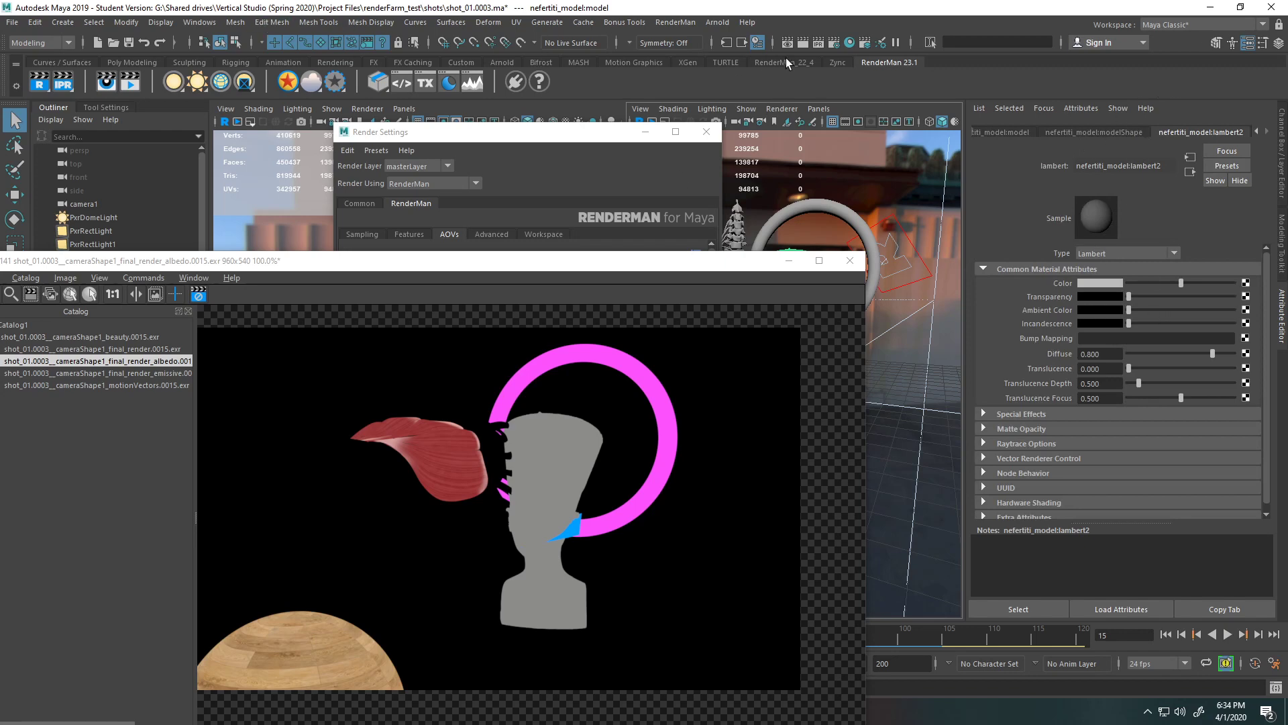
Inspect the bust's render_MAT PxrSurface attributes by selecting the material in the Hypershade, then close the Hypershade.
left_click(849, 46)
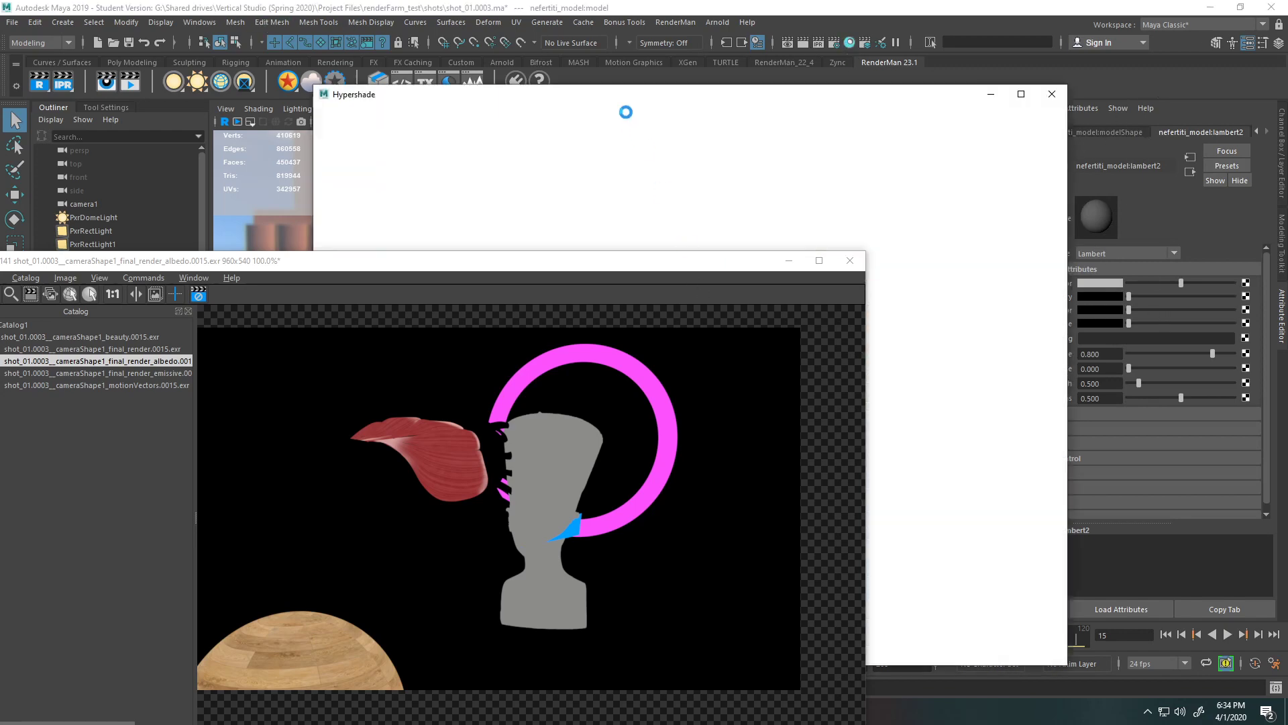
left_click_drag(611, 99, 1180, 85)
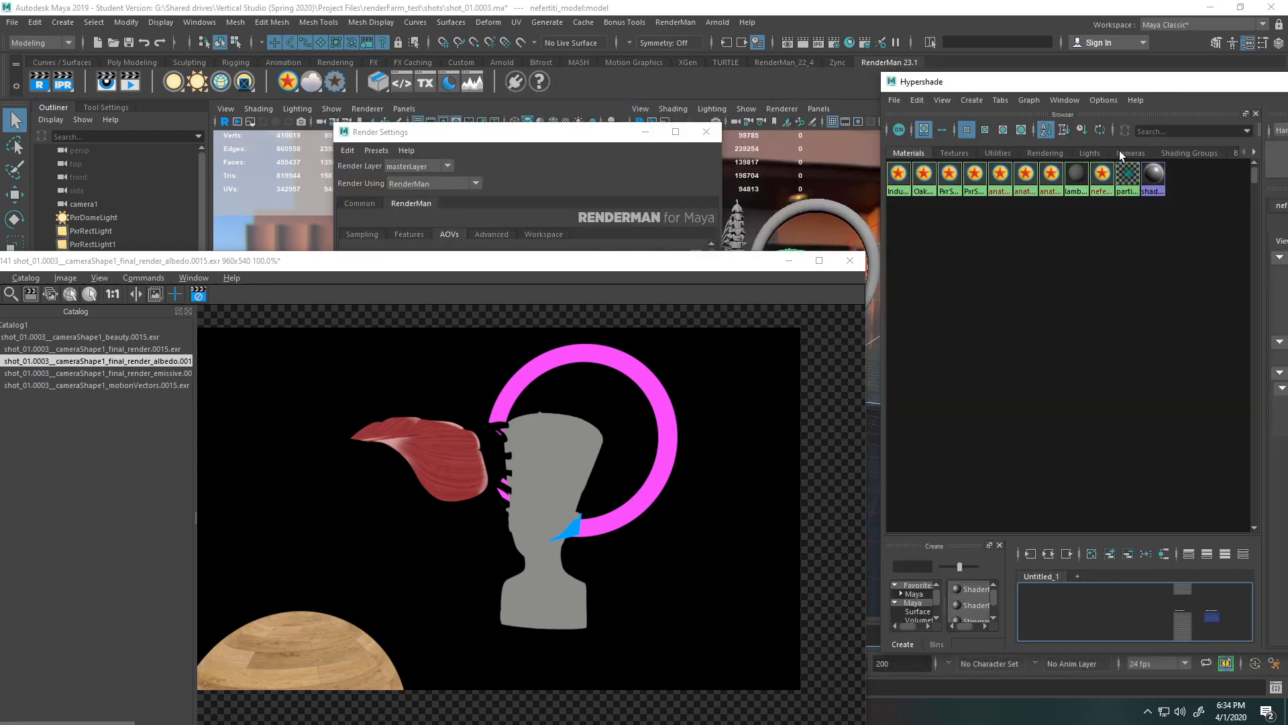
left_click(1104, 176)
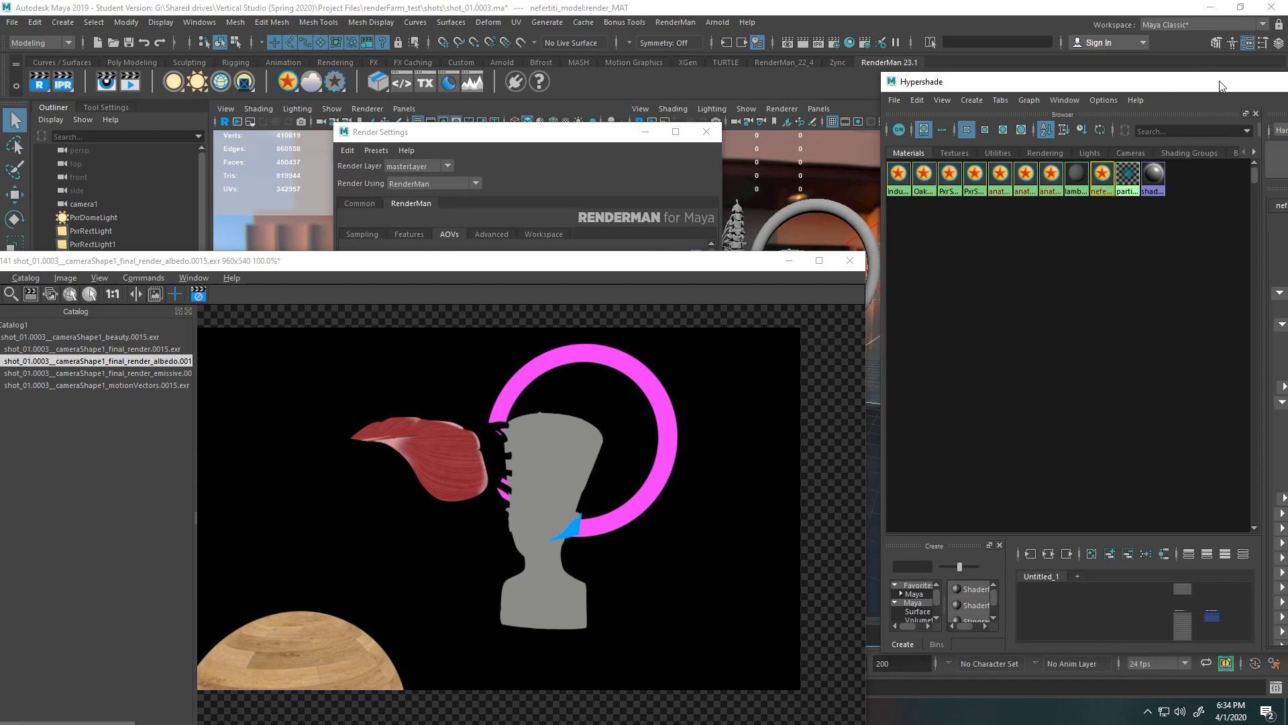
left_click_drag(1220, 85, 379, 100)
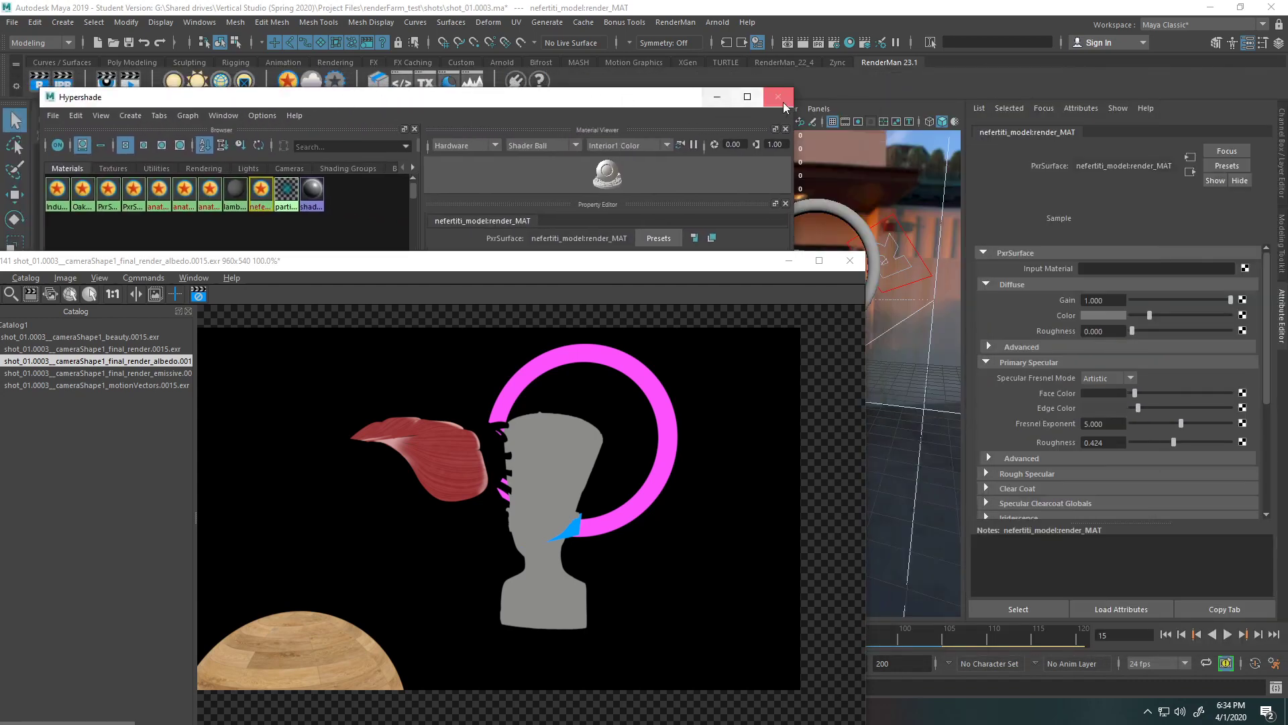
left_click(779, 97)
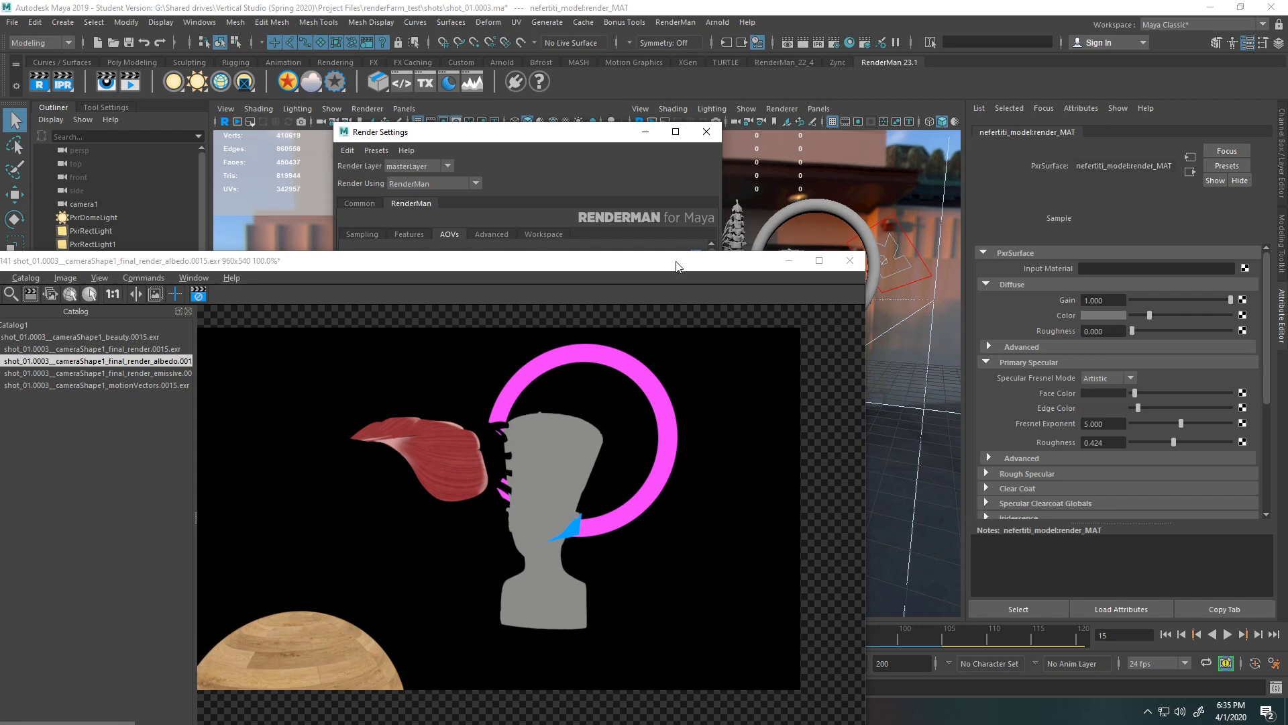
Bring the render catalog back into full view and display the final_render_emissive image.
left_click_drag(679, 263, 940, 126)
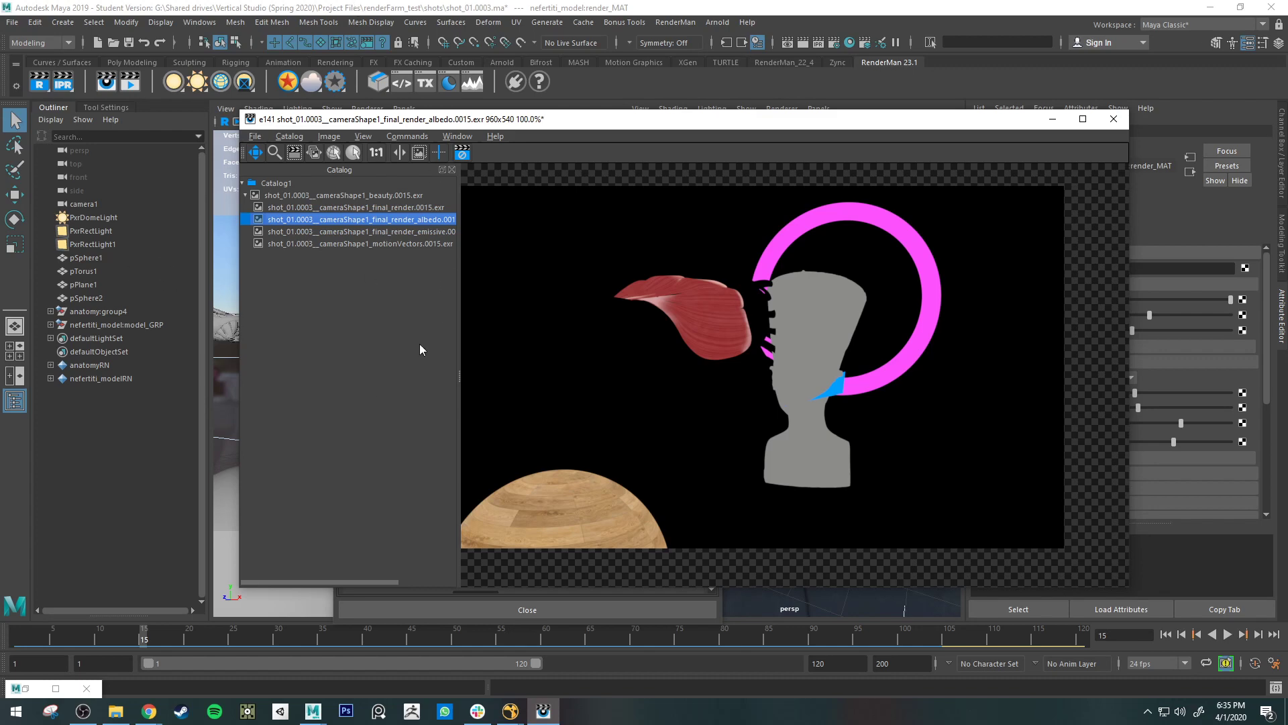
left_click_drag(899, 119, 734, 127)
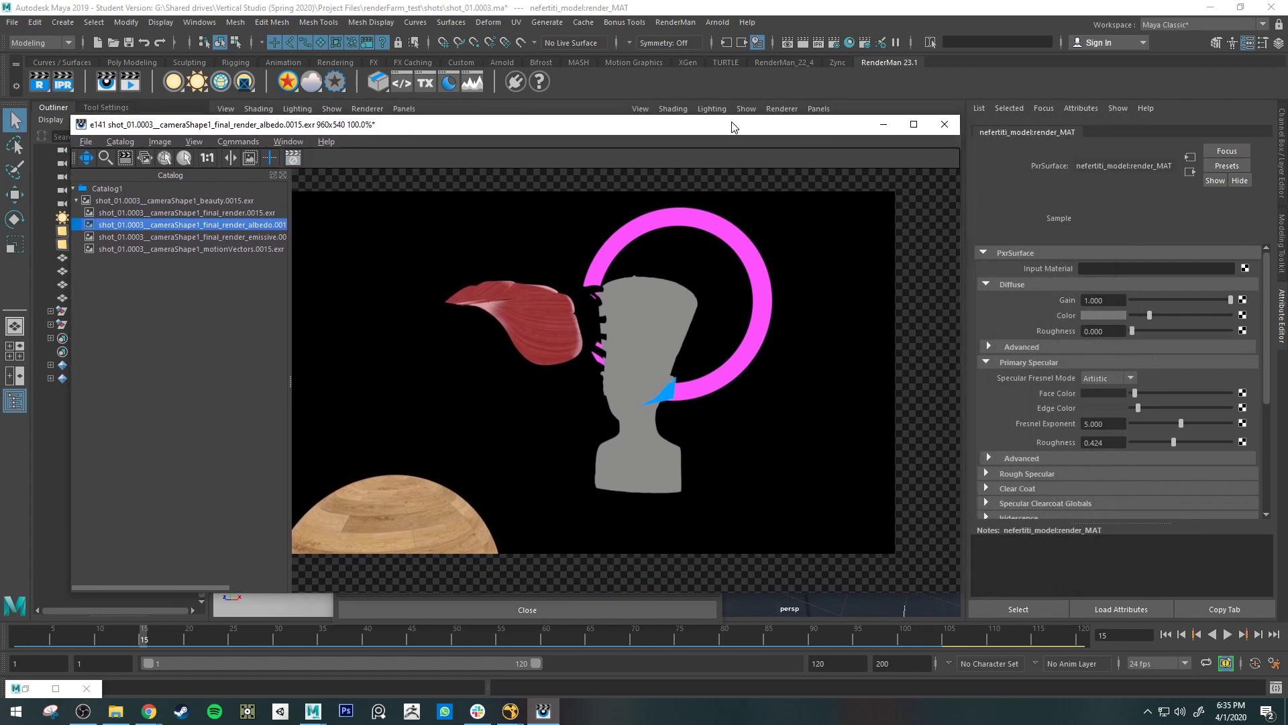
left_click(247, 237)
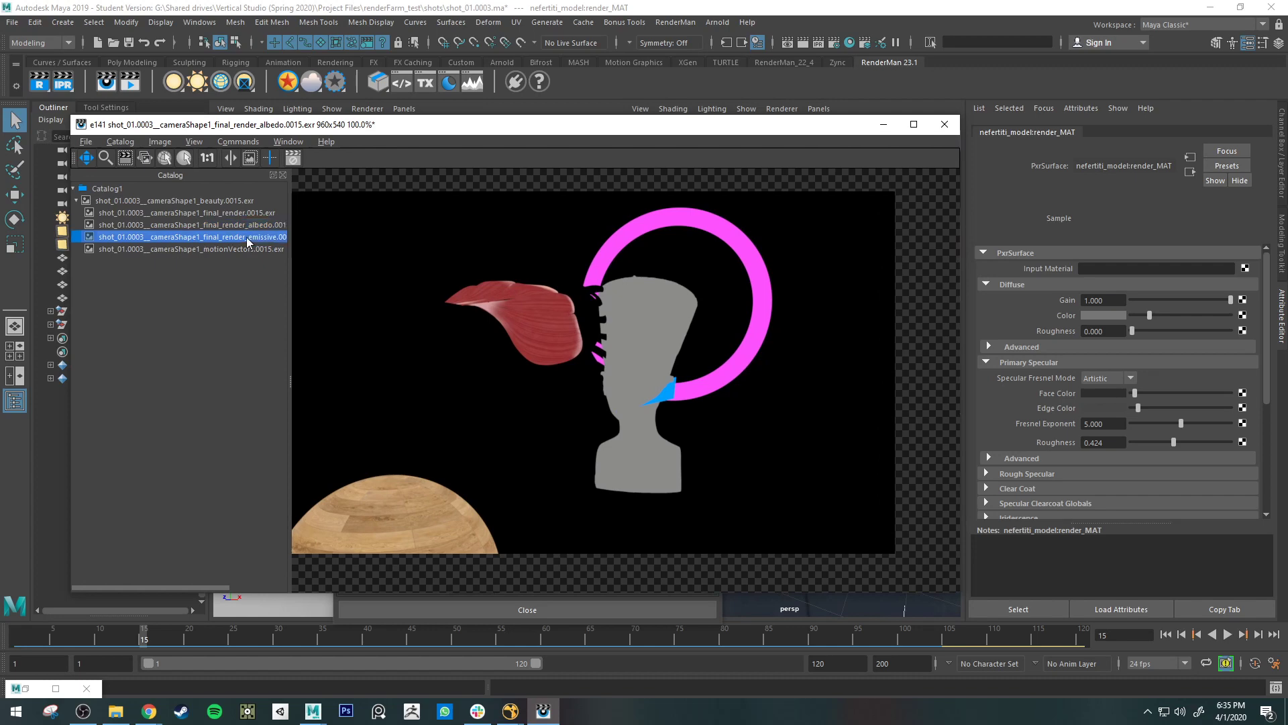
Select the torus in the perspective view and inspect the Glow settings of its PxrSurface1 material.
left_click_drag(803, 136, 477, 141)
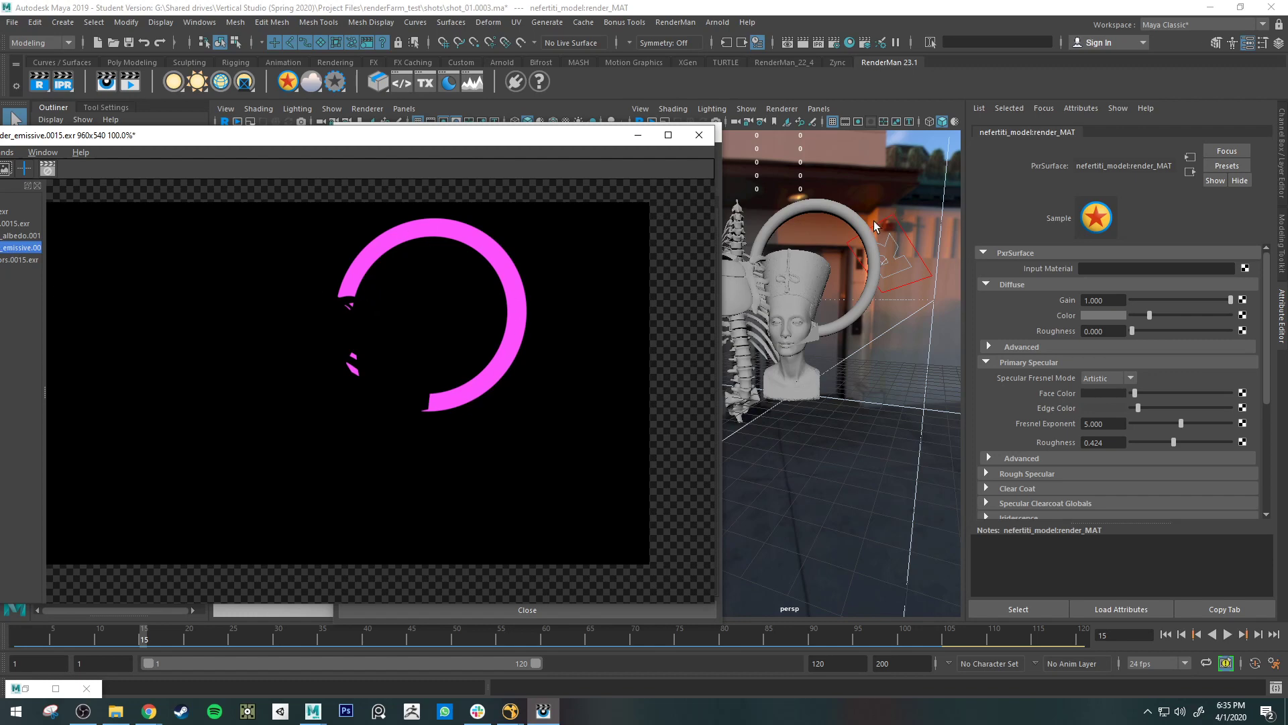
left_click(837, 212)
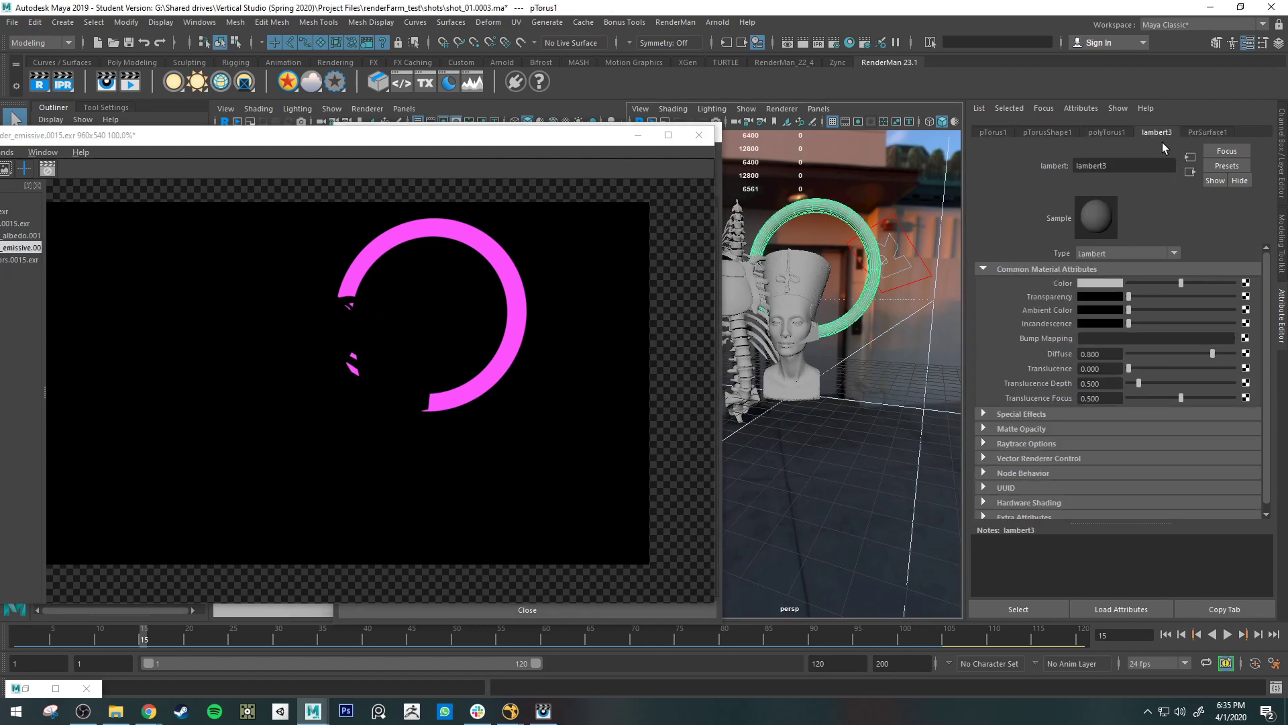
left_click(1173, 129)
scroll(1048, 316, "down", 5)
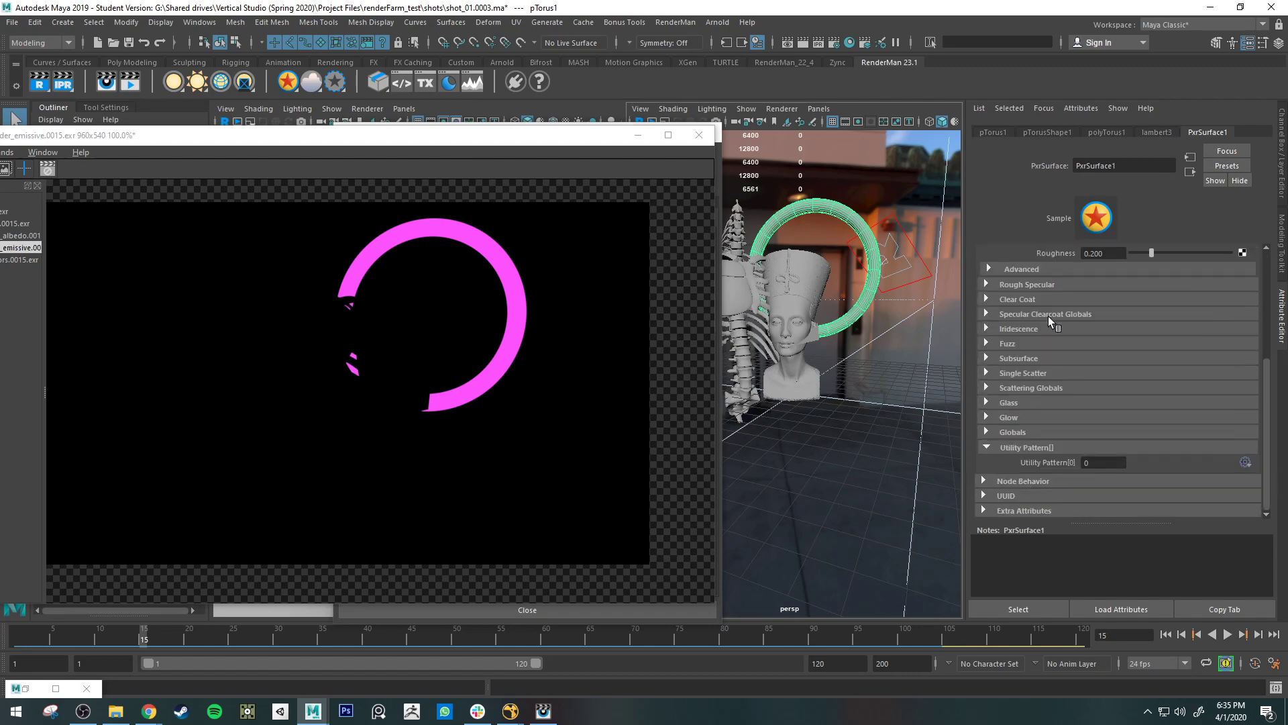
left_click(985, 417)
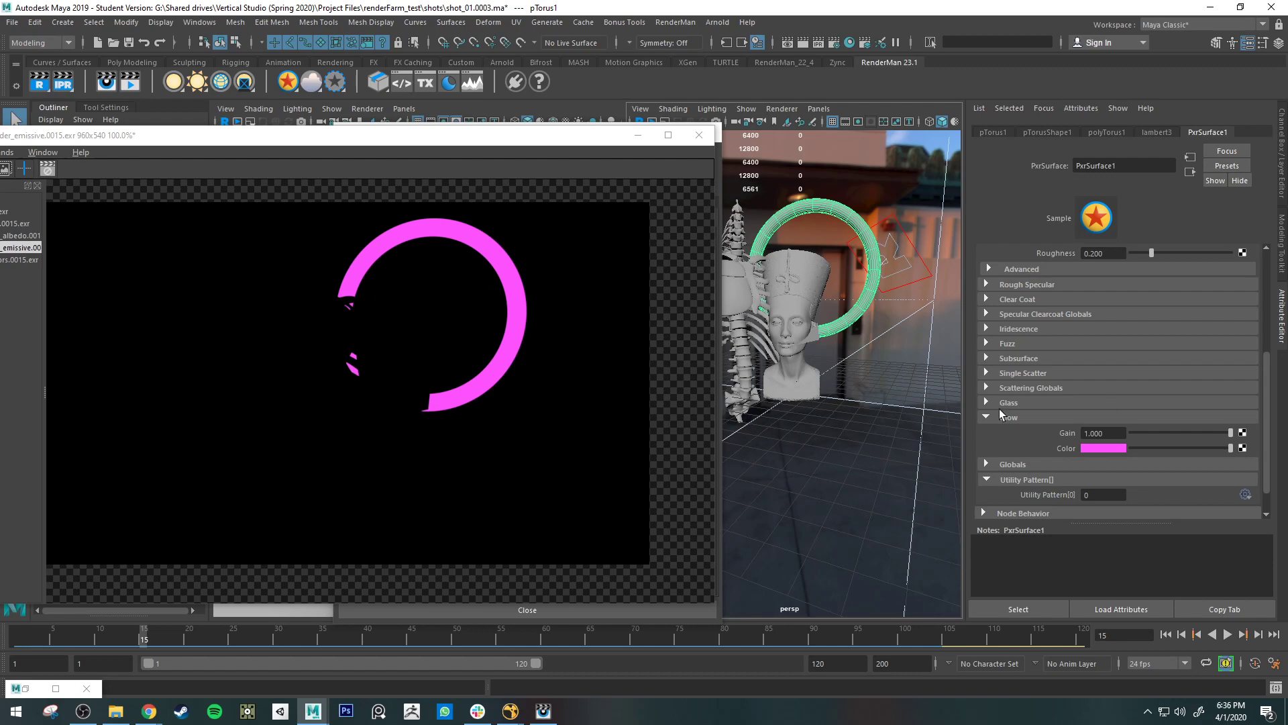
Compare the final_render_albedo and final_render_emissive images in the render catalog and return to the final_render image.
left_click_drag(427, 121, 822, 109)
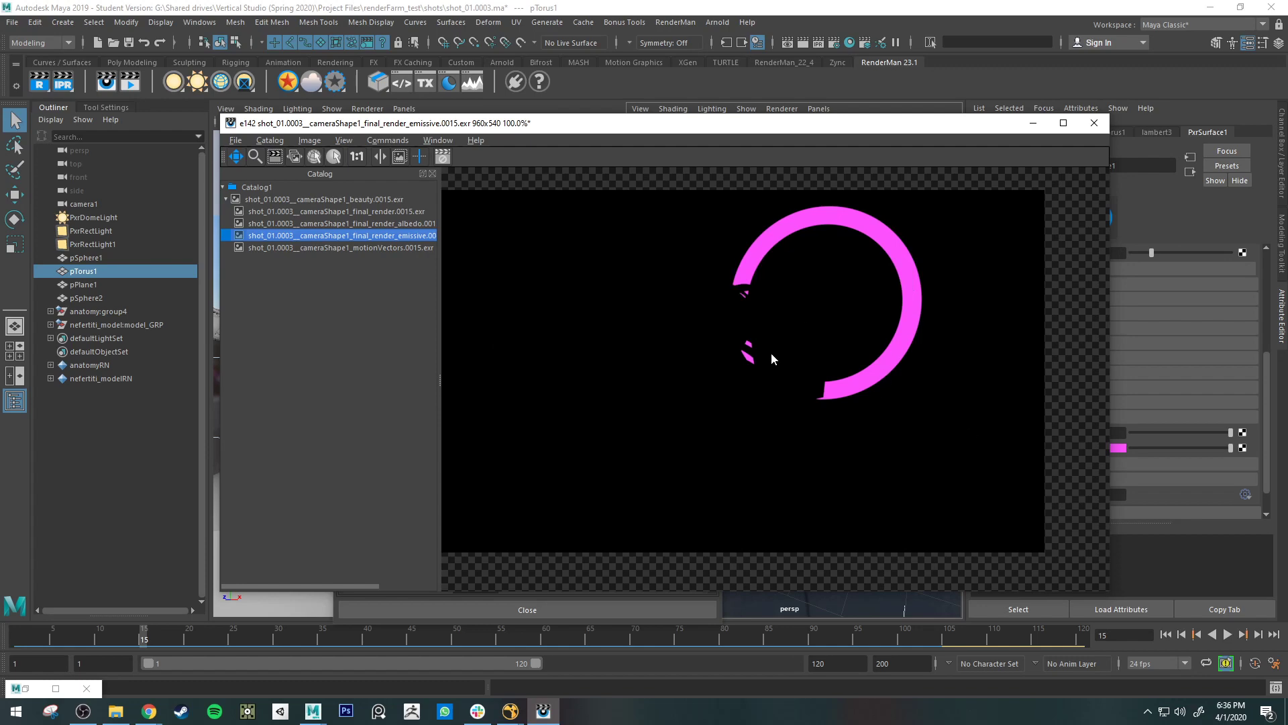
left_click(400, 226)
left_click(402, 237)
left_click(404, 225)
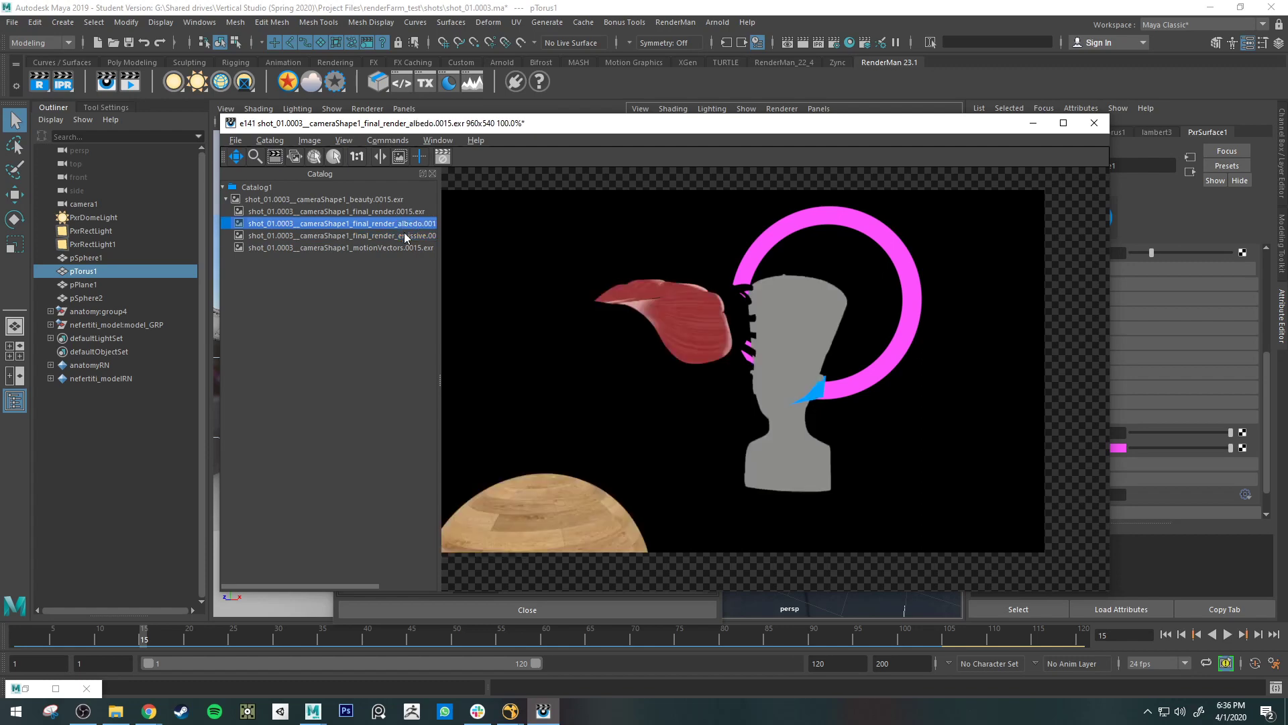
left_click(405, 235)
left_click(405, 224)
left_click(407, 234)
left_click(408, 225)
left_click(410, 235)
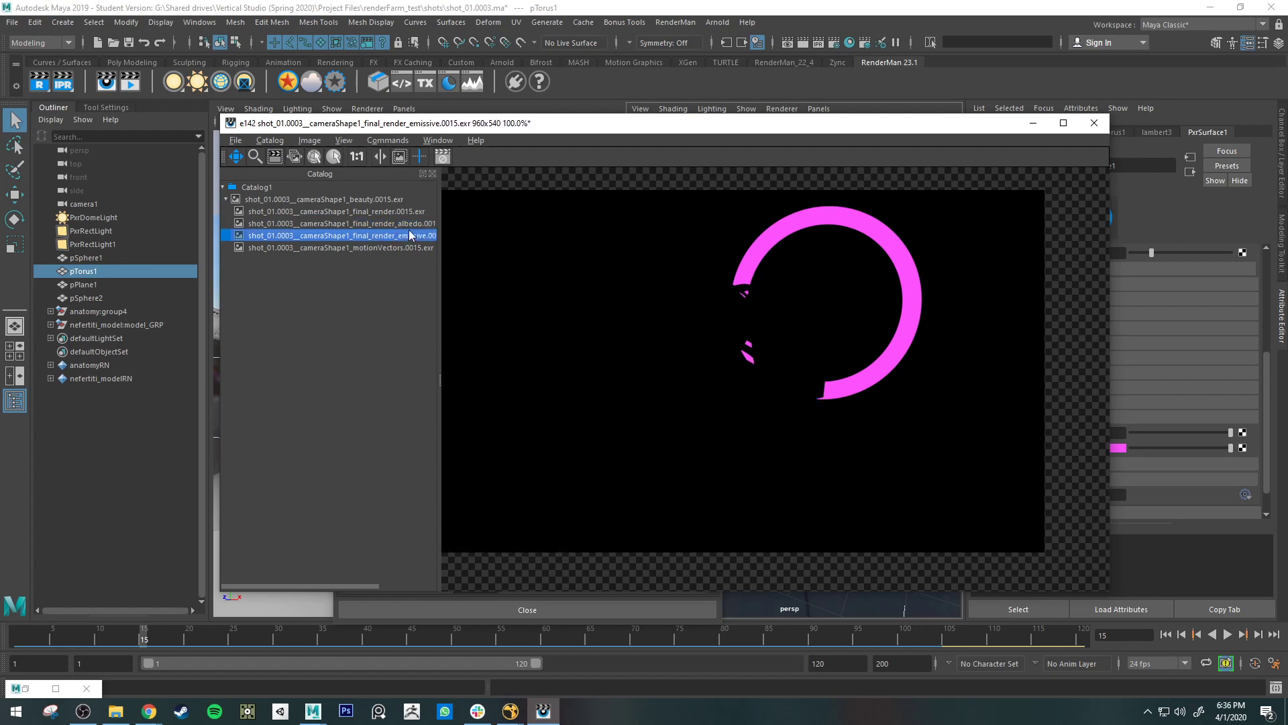
left_click(412, 226)
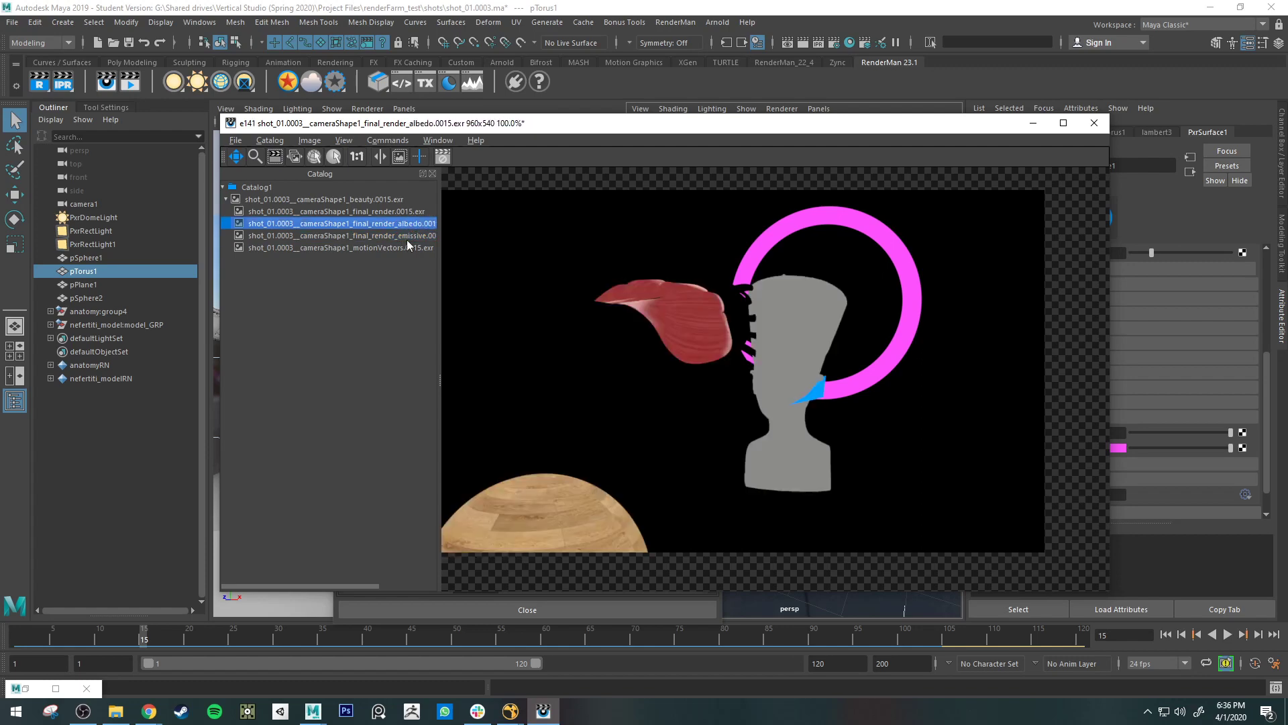
left_click(409, 237)
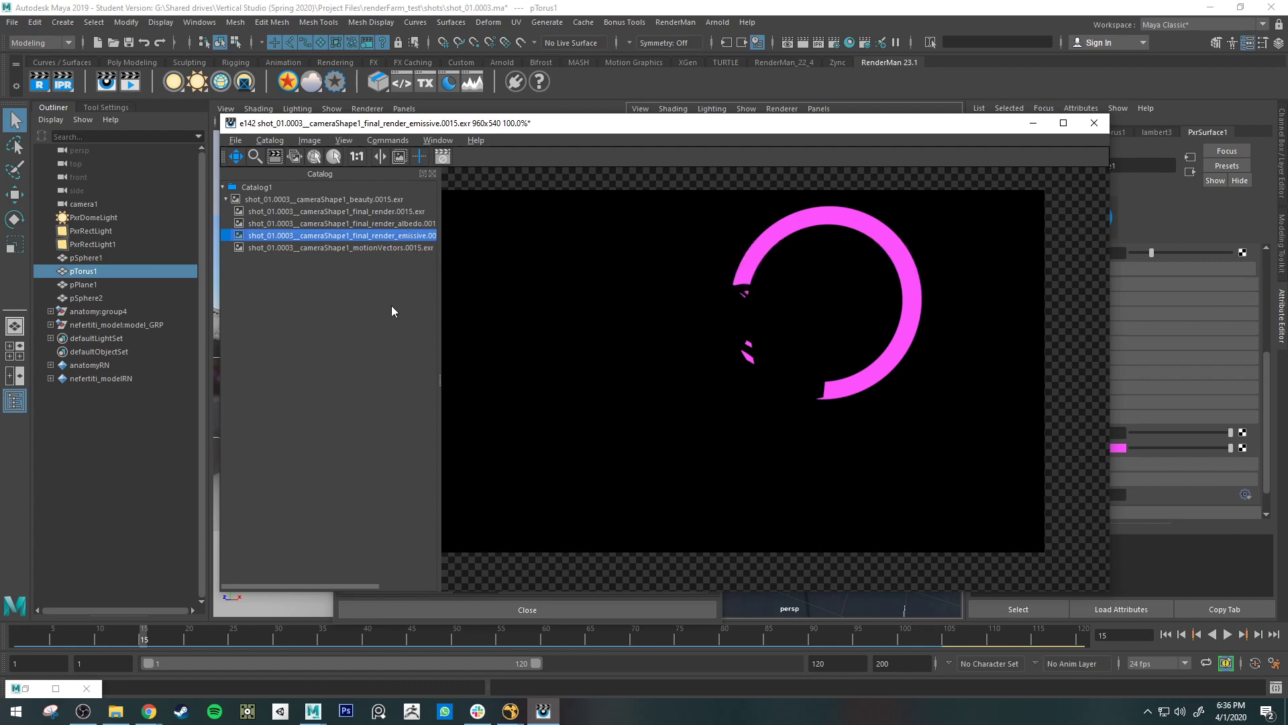
left_click(406, 212)
Add the directDiffuse and directDiffuseUnoccluded lighting channels to the final_render display in the AOV settings.
left_click(1036, 122)
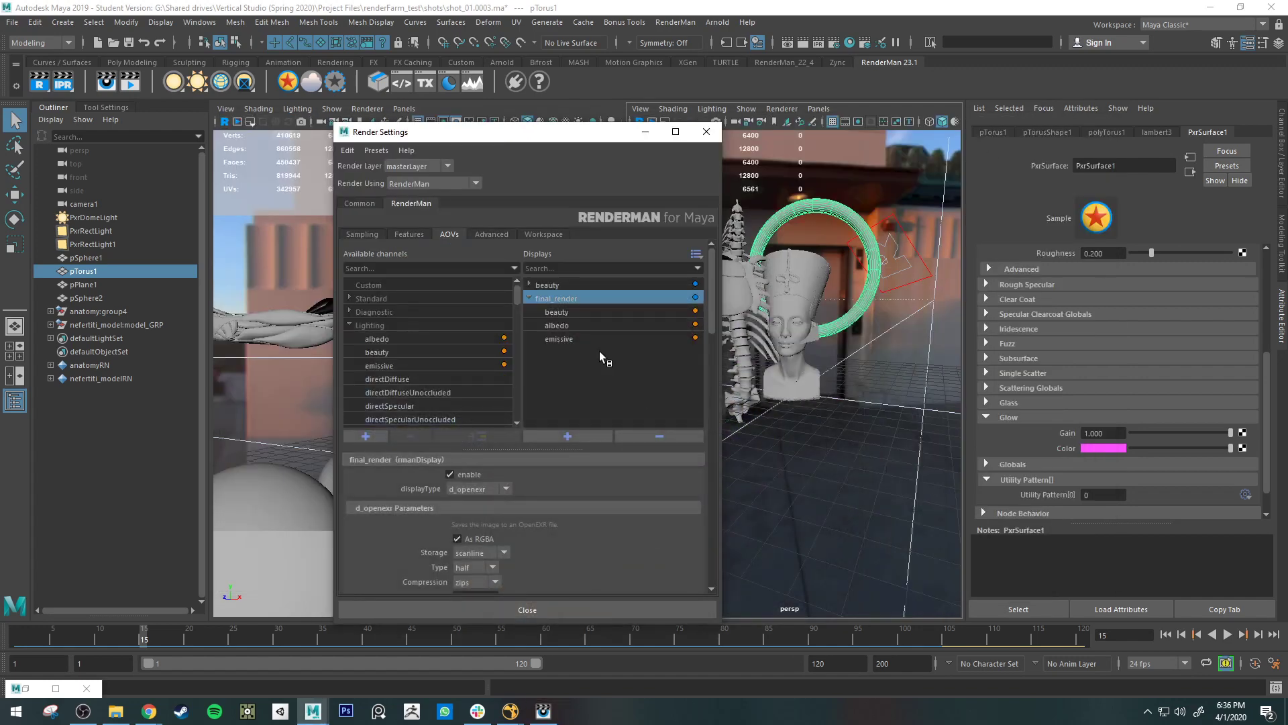
left_click(401, 377)
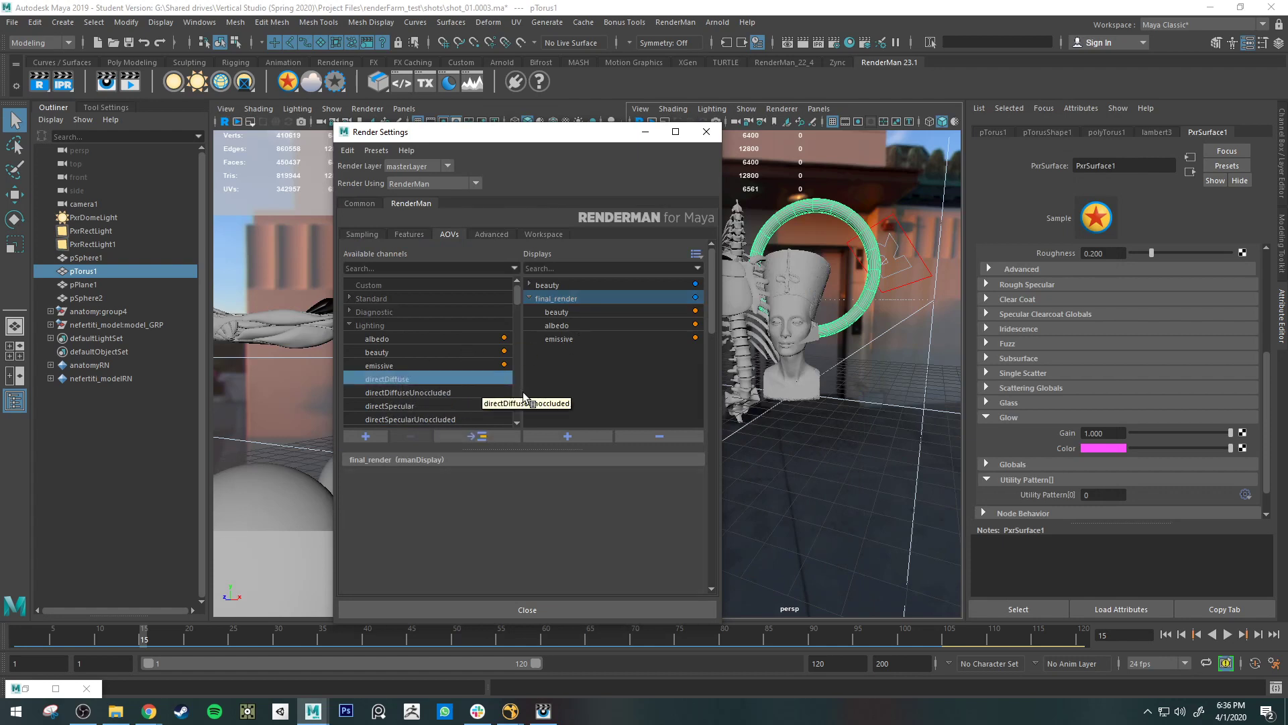
scroll(461, 377, "down", 1)
scroll(460, 378, "down", 3)
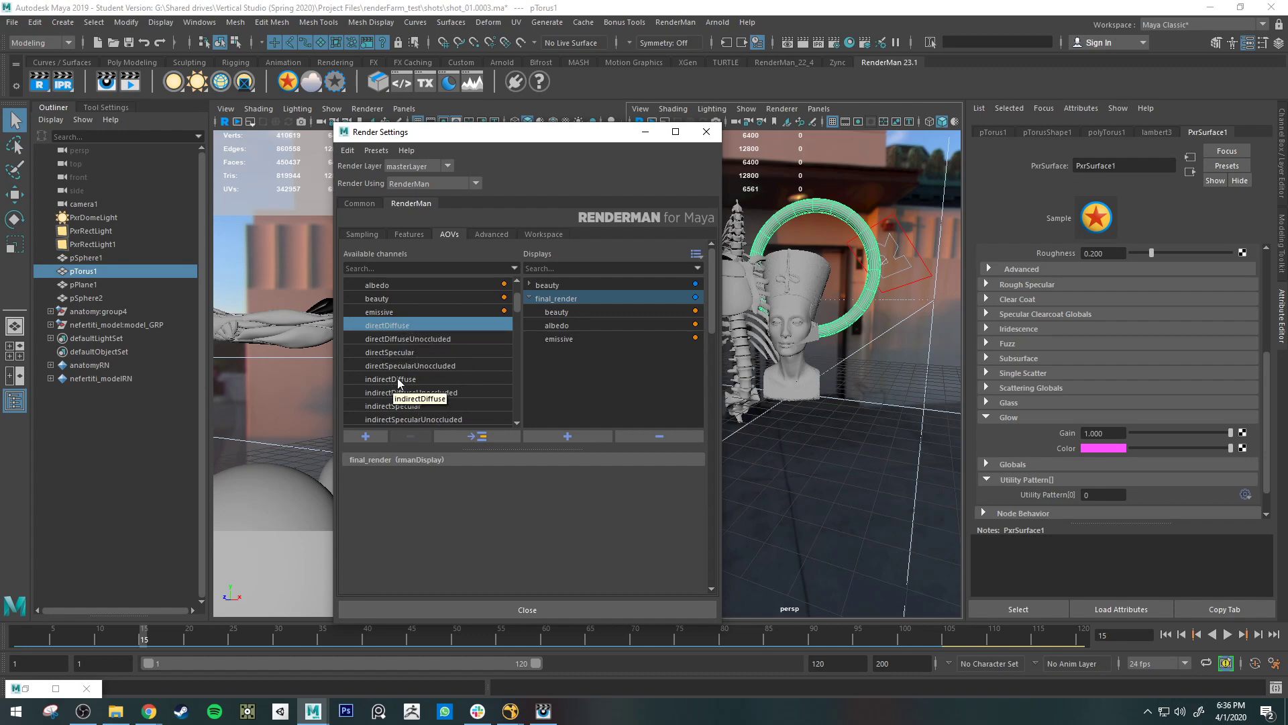
scroll(435, 405, "down", 1)
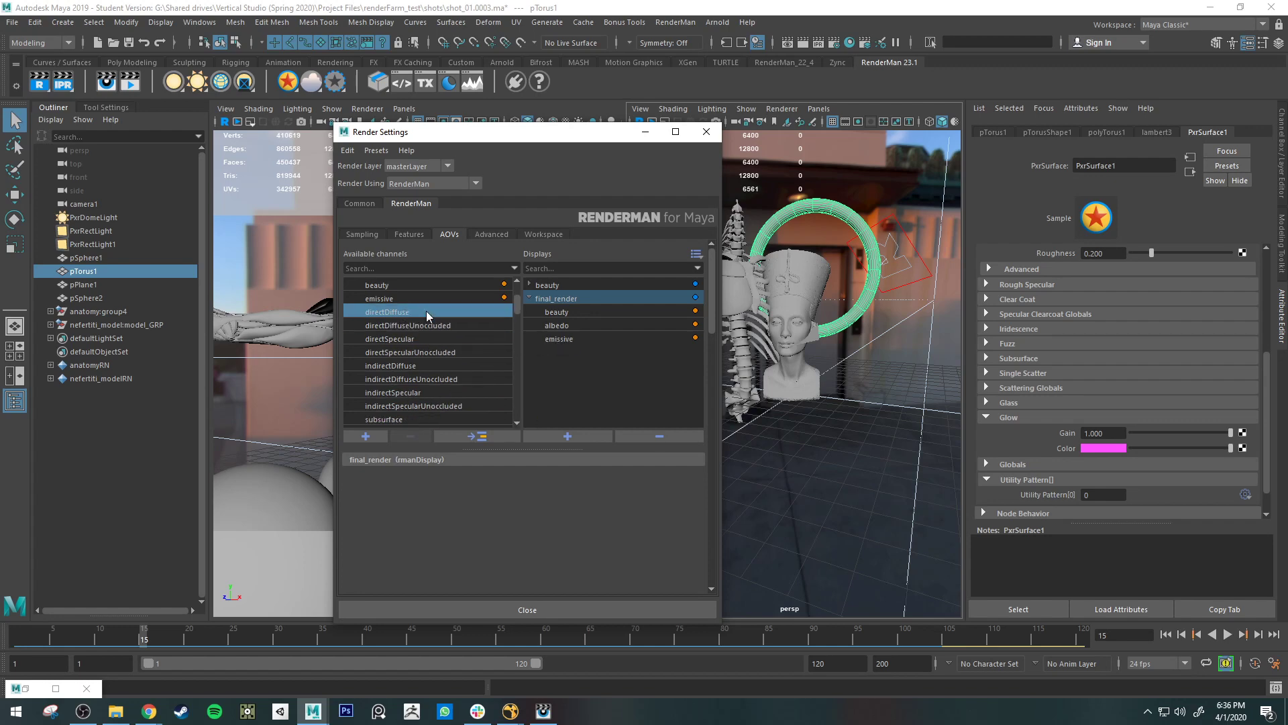
left_click(405, 325, "ctrl")
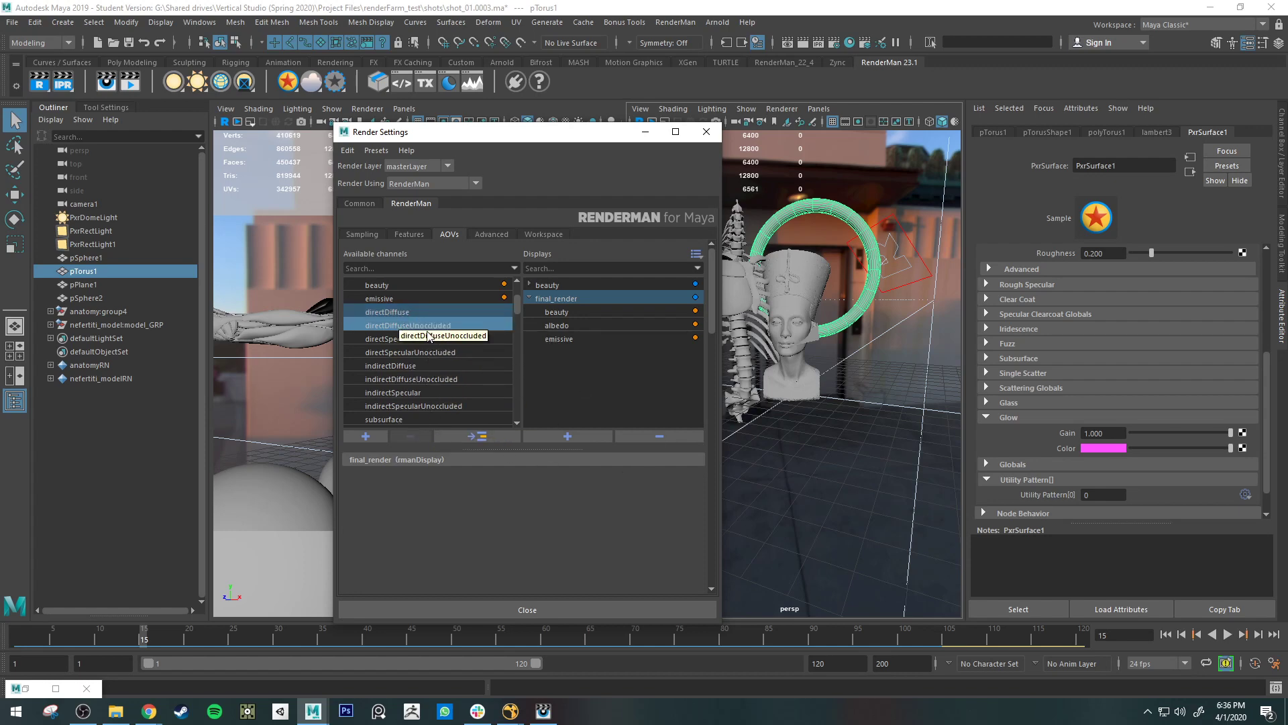
left_click_drag(443, 325, 550, 411)
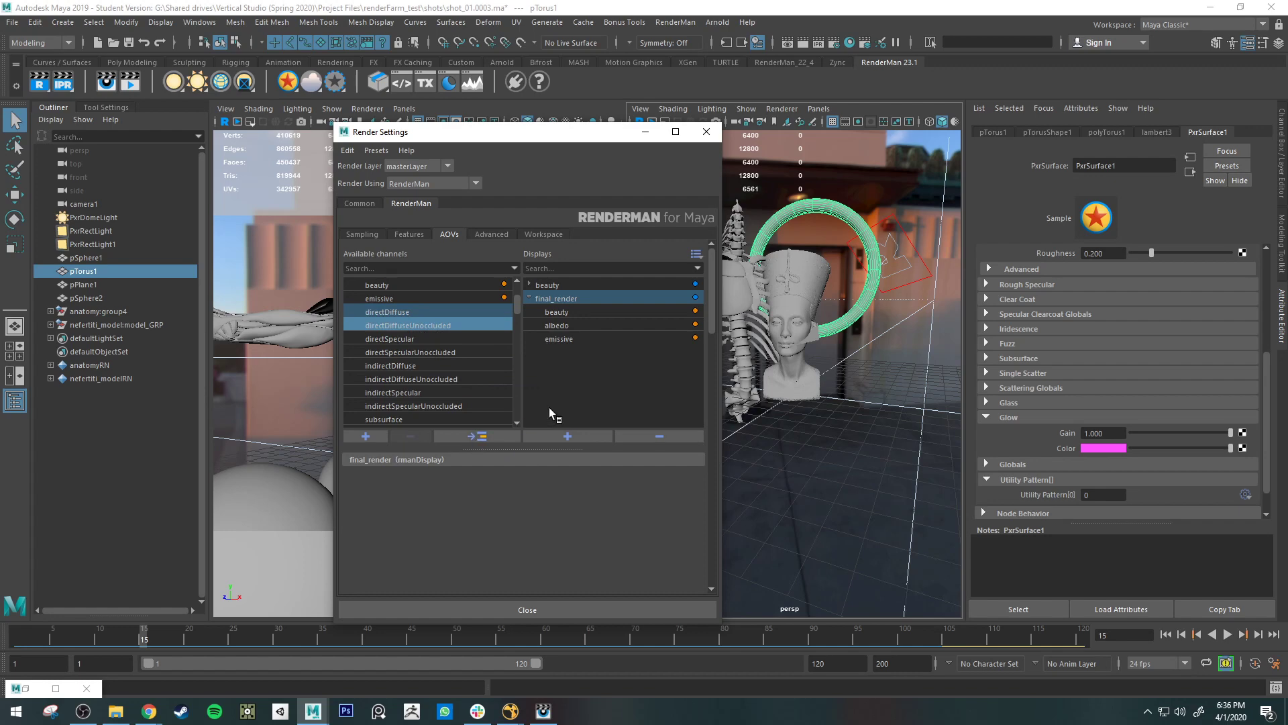
left_click(481, 436)
Render frame 15 from the perspective camera with the updated AOV displays.
left_click(542, 710)
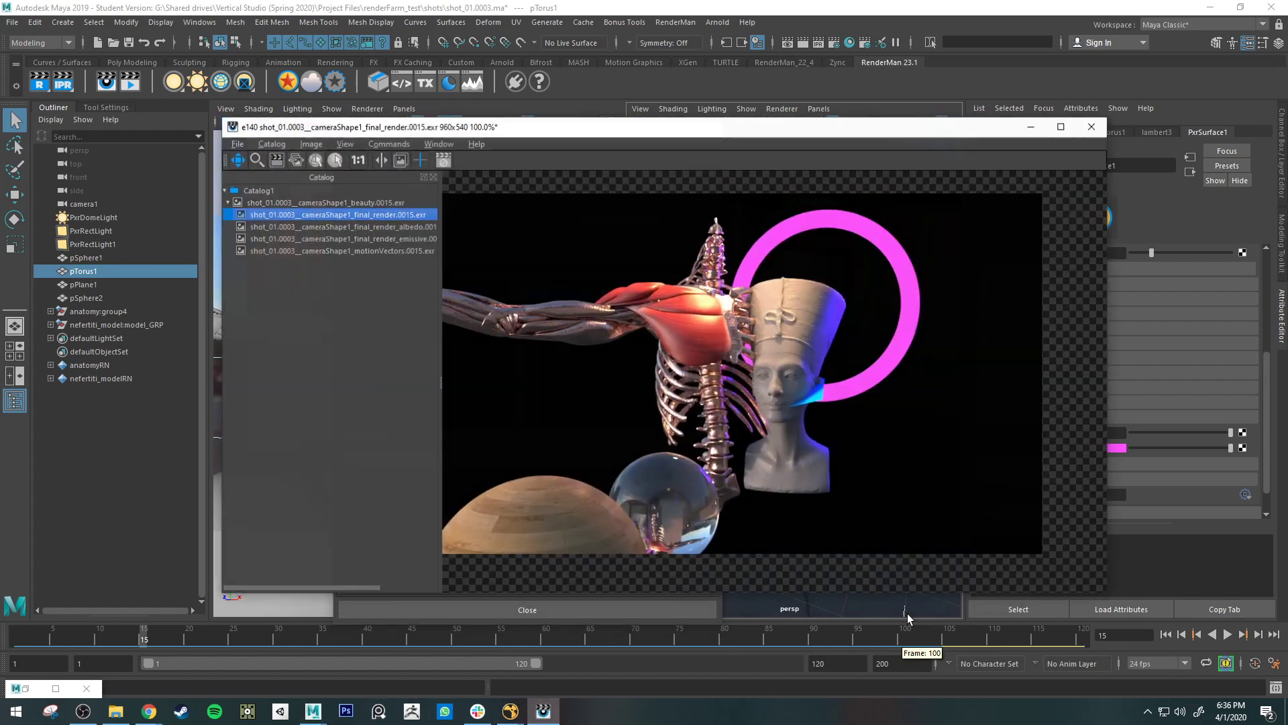
left_click(443, 157)
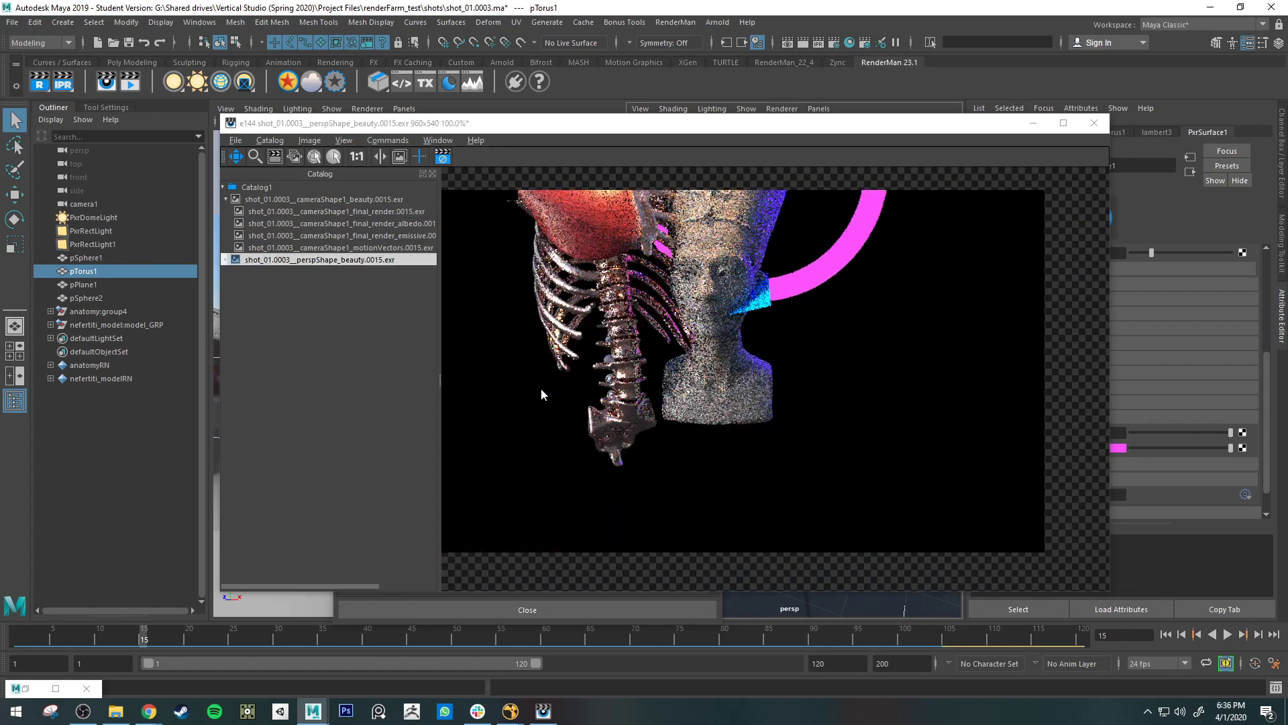
scroll(697, 282, "down", 2)
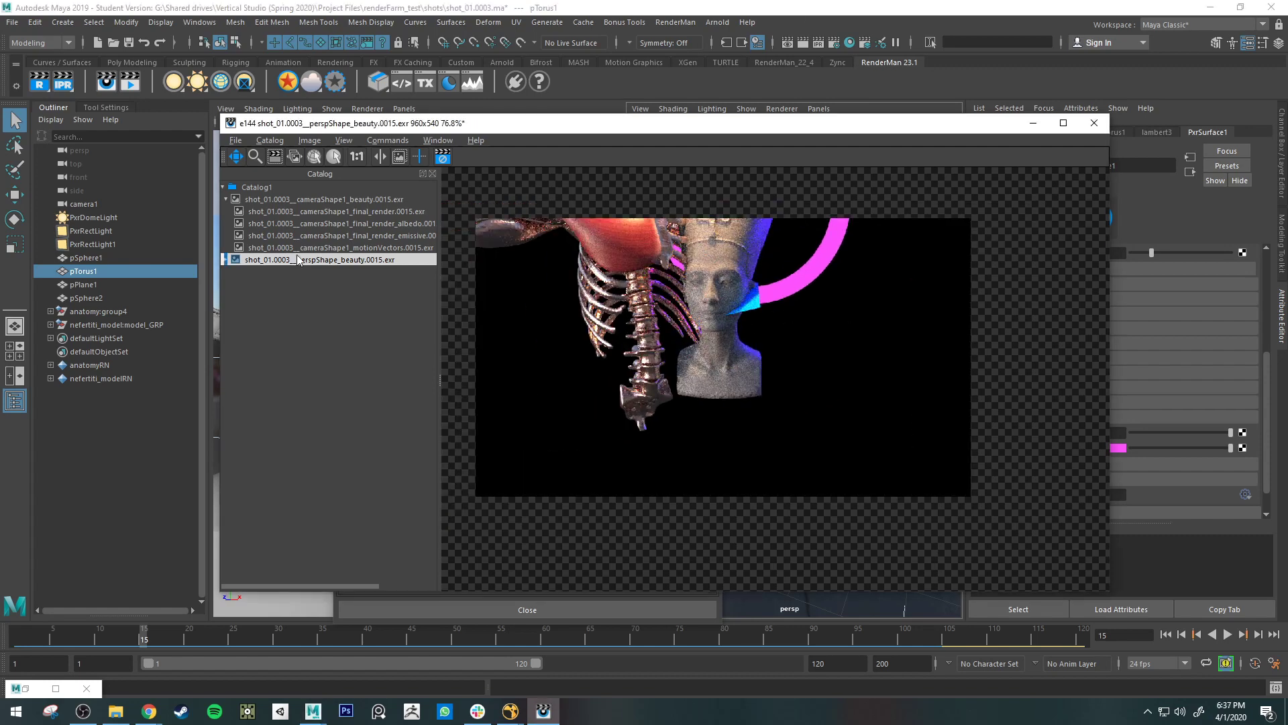
Examine the new perspective render's final_render_directDiffuse image alongside the torus material's Diffuse attributes, widening the catalog list for full names.
left_click(225, 260)
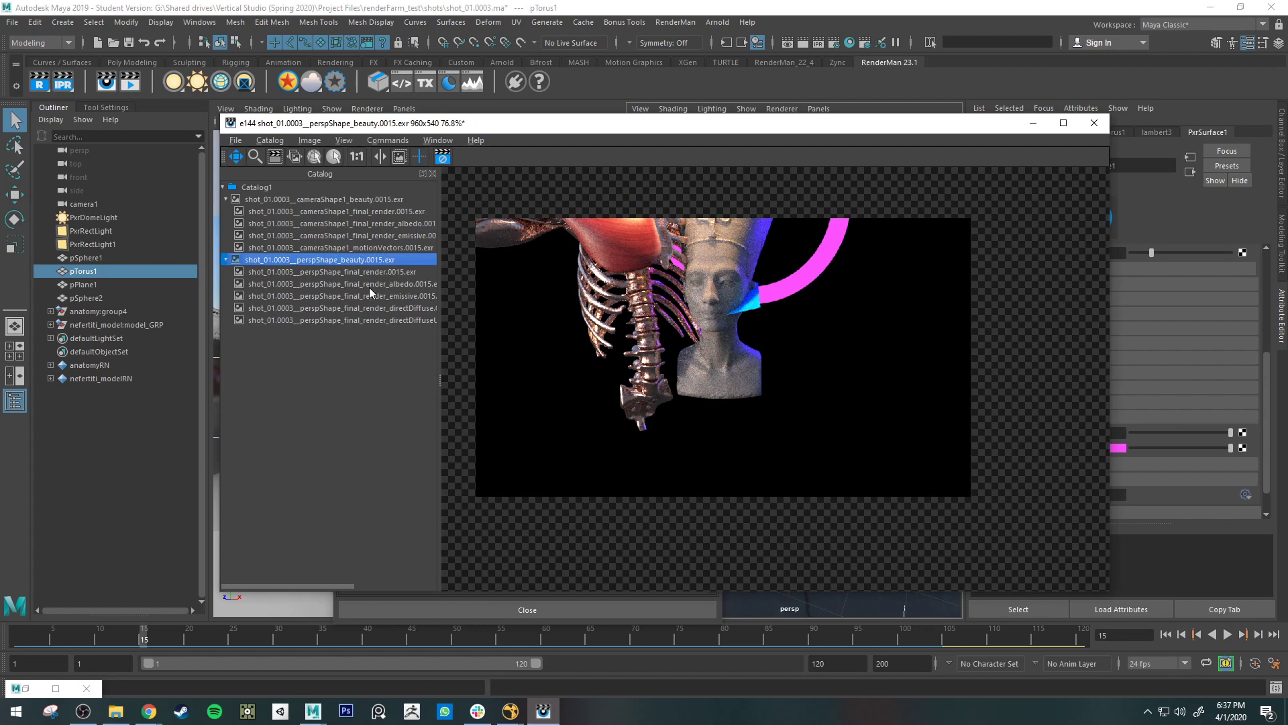
left_click_drag(439, 311, 498, 310)
left_click(441, 308)
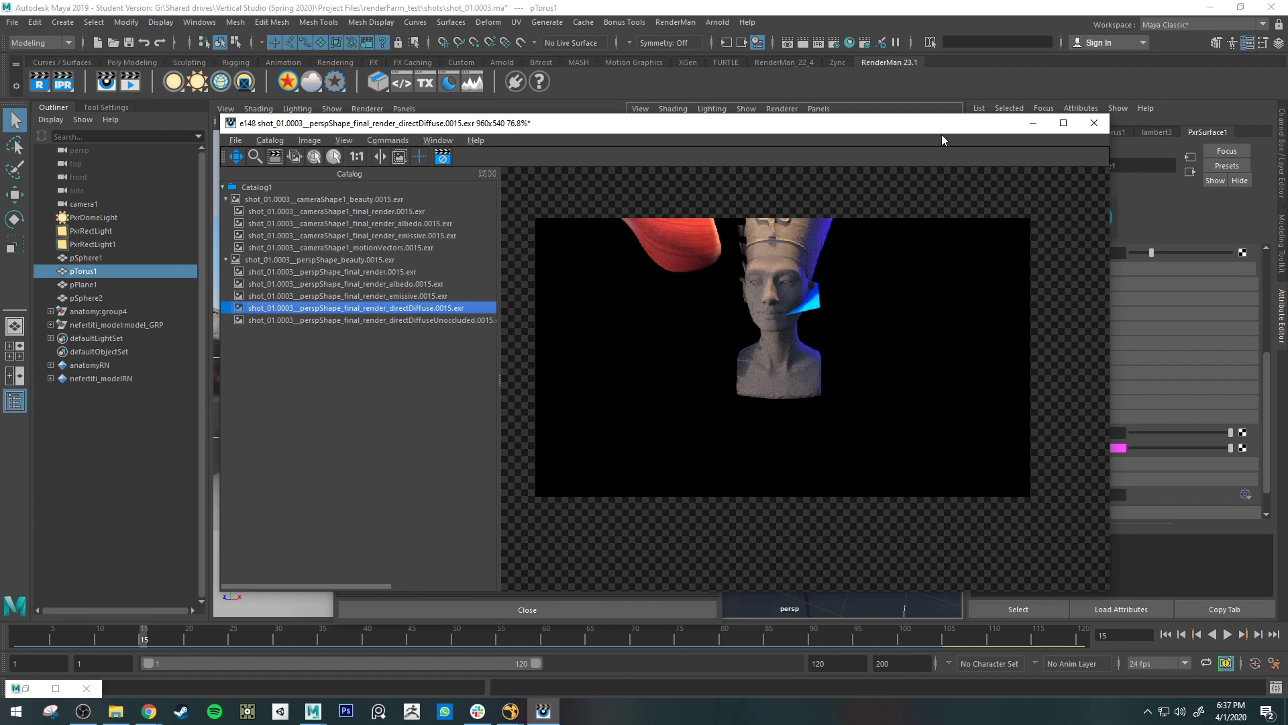
left_click_drag(941, 139, 796, 145)
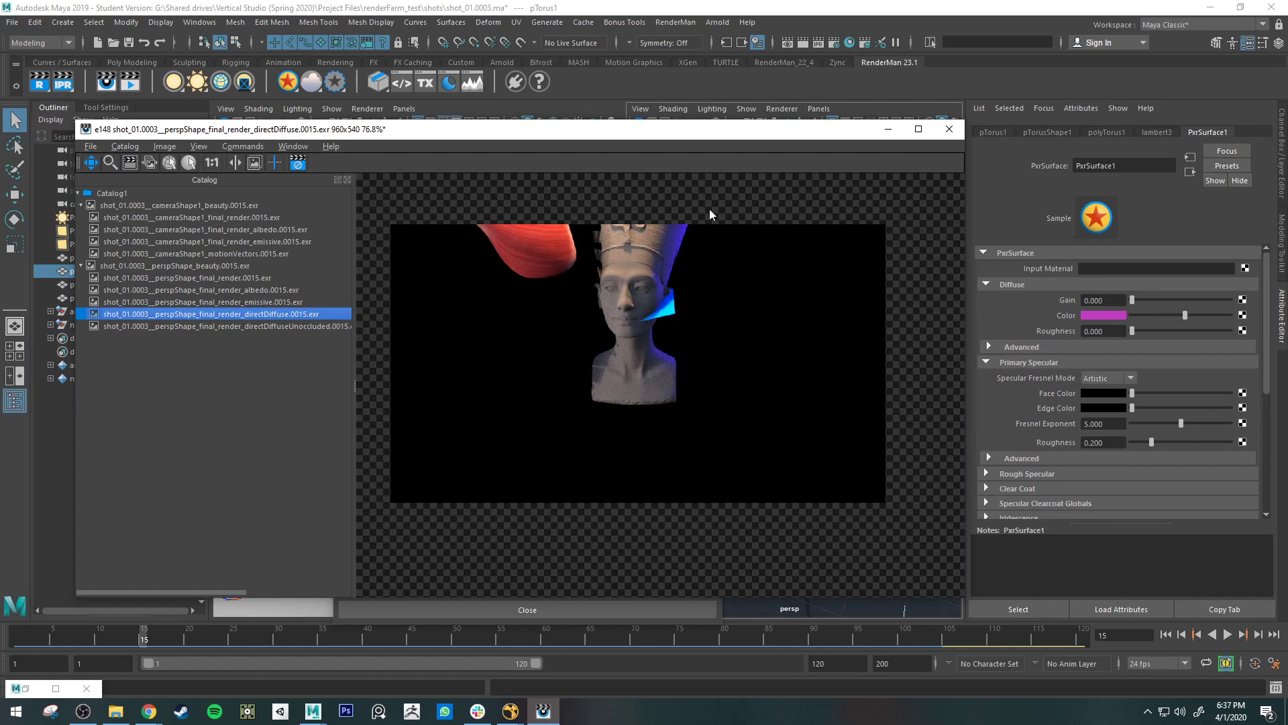
left_click_drag(788, 141, 662, 145)
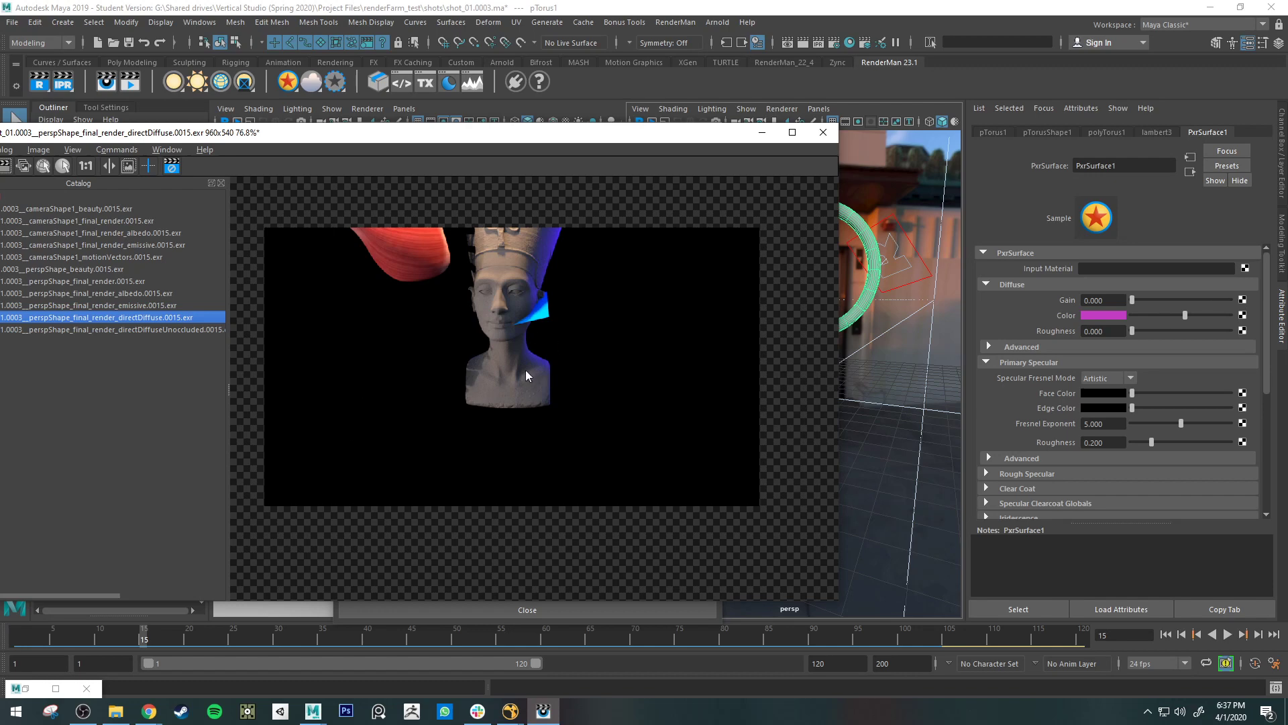
left_click_drag(594, 142, 666, 139)
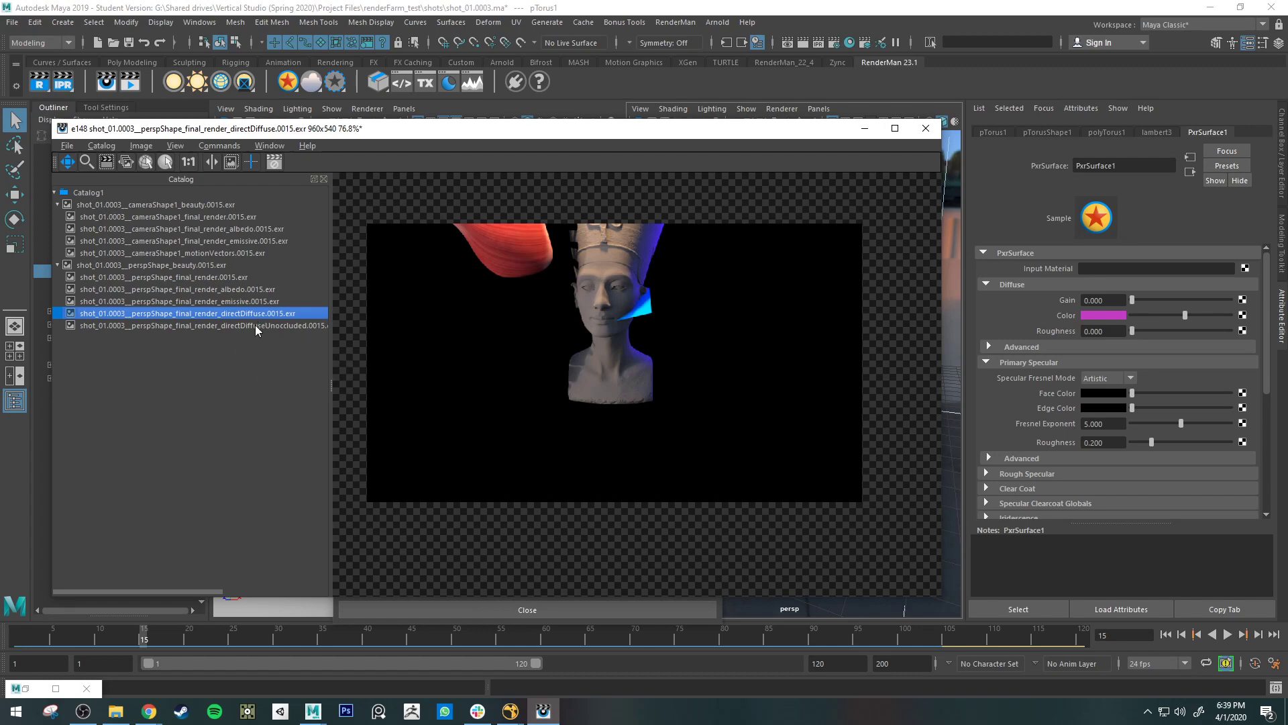
Compare the perspective render's final_render_directDiffuse and final_render_directDiffuseUnoccluded images, alternating between them in the catalog.
mouse_move(255, 325)
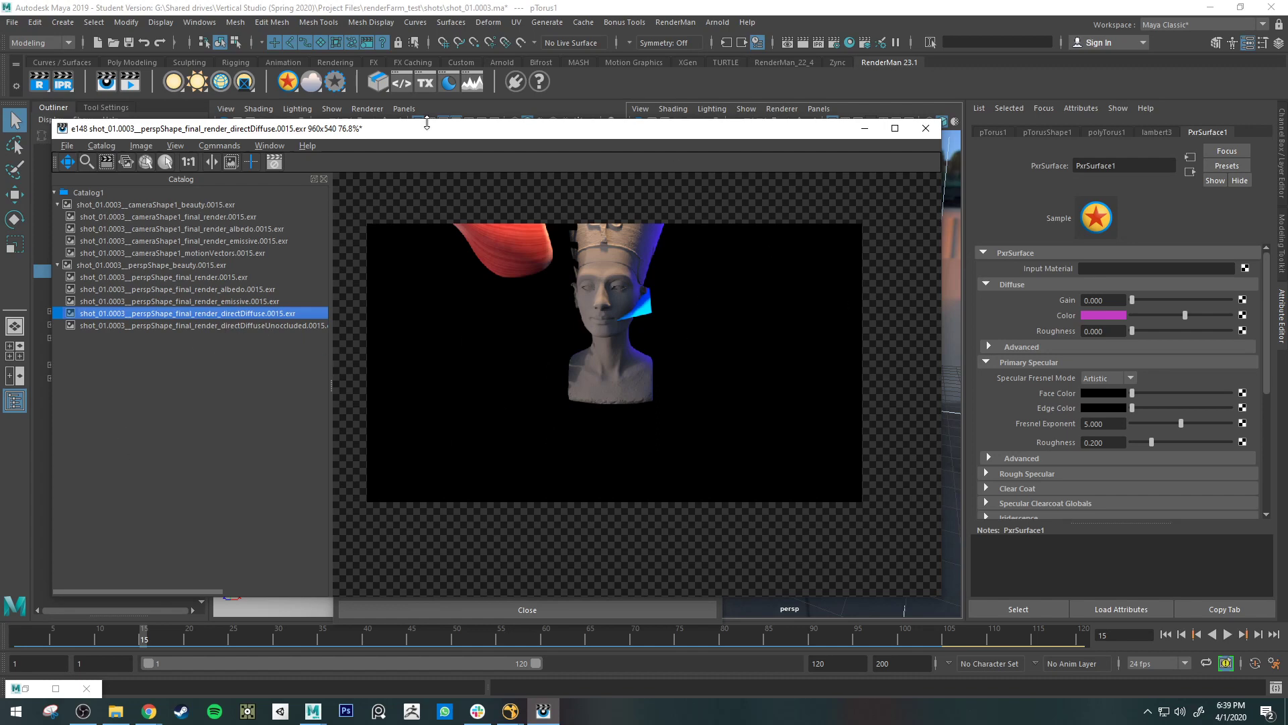
left_click(244, 326)
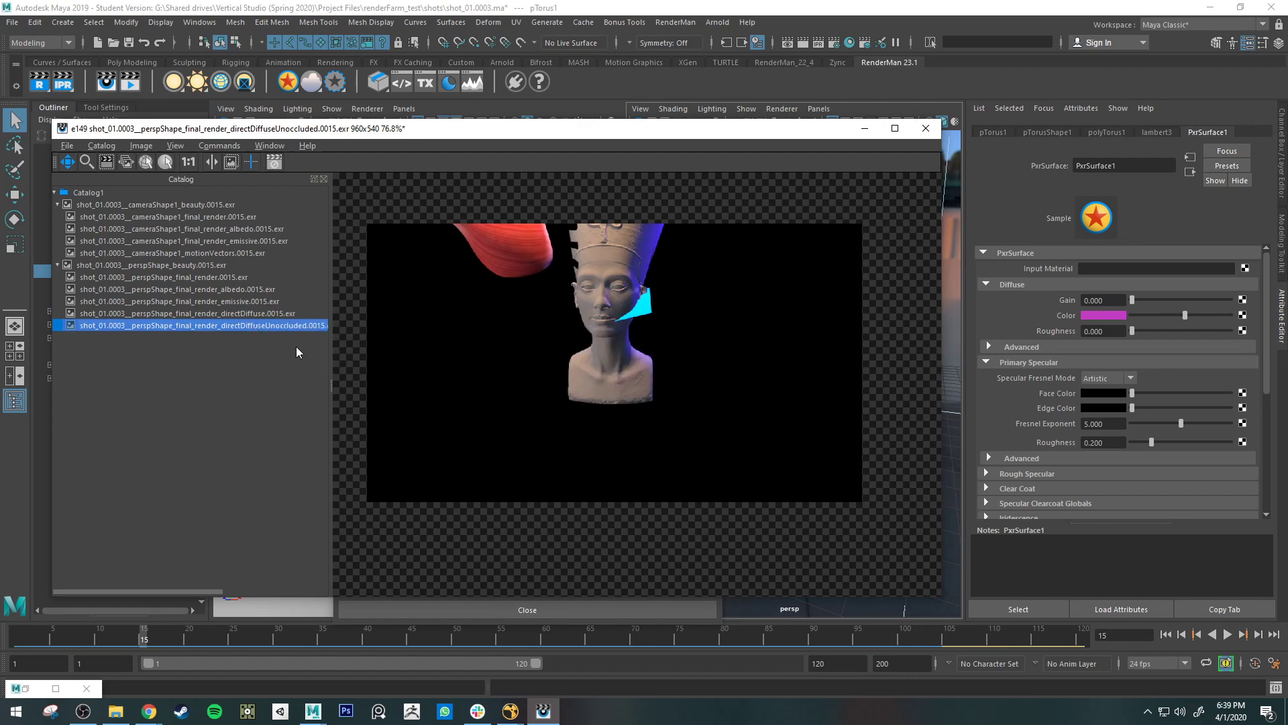
mouse_move(270, 334)
left_click(272, 316)
left_click(260, 328)
left_click(263, 317)
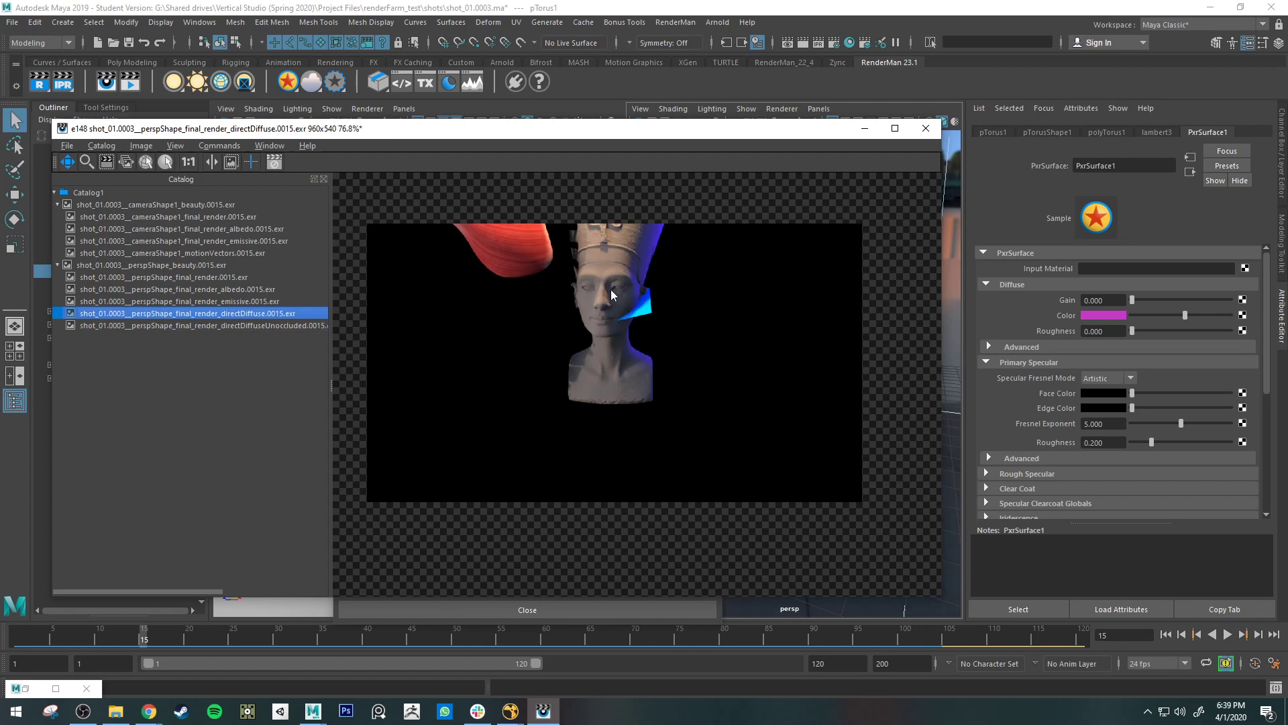
left_click(258, 327)
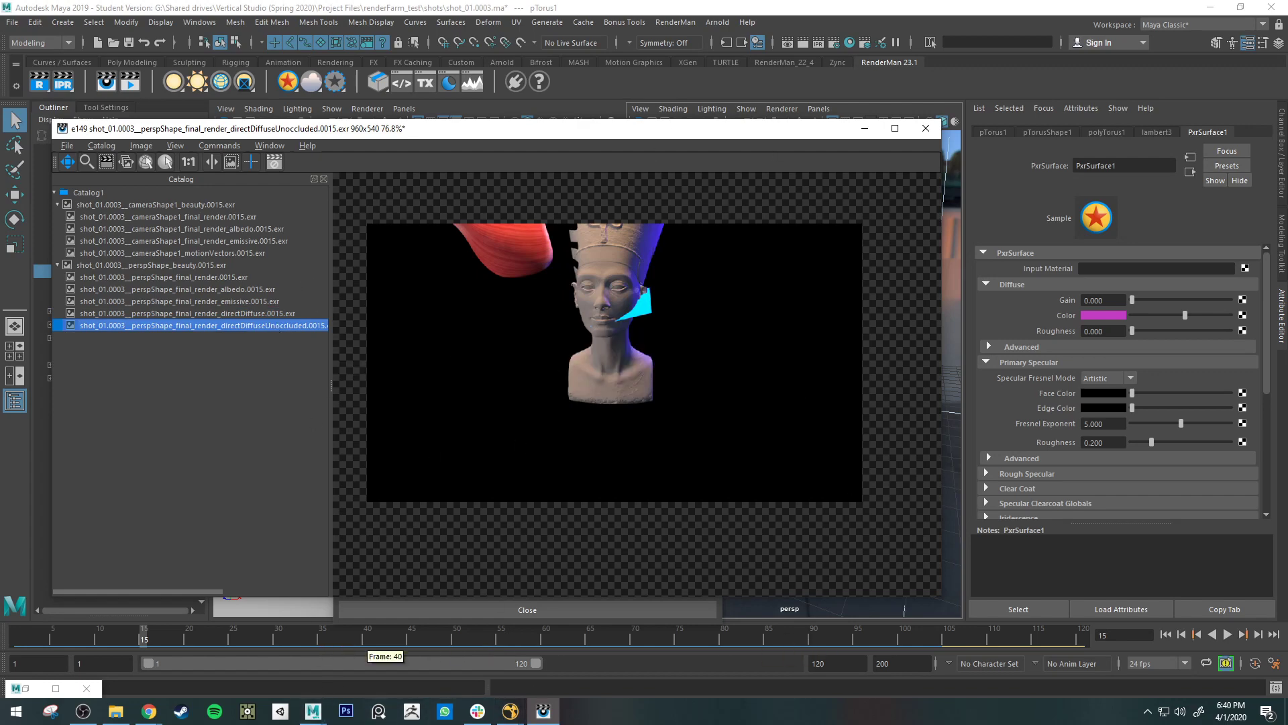
Remove the directDiffuseUnoccluded channel from the final_render display in the AOV settings.
left_click(871, 125)
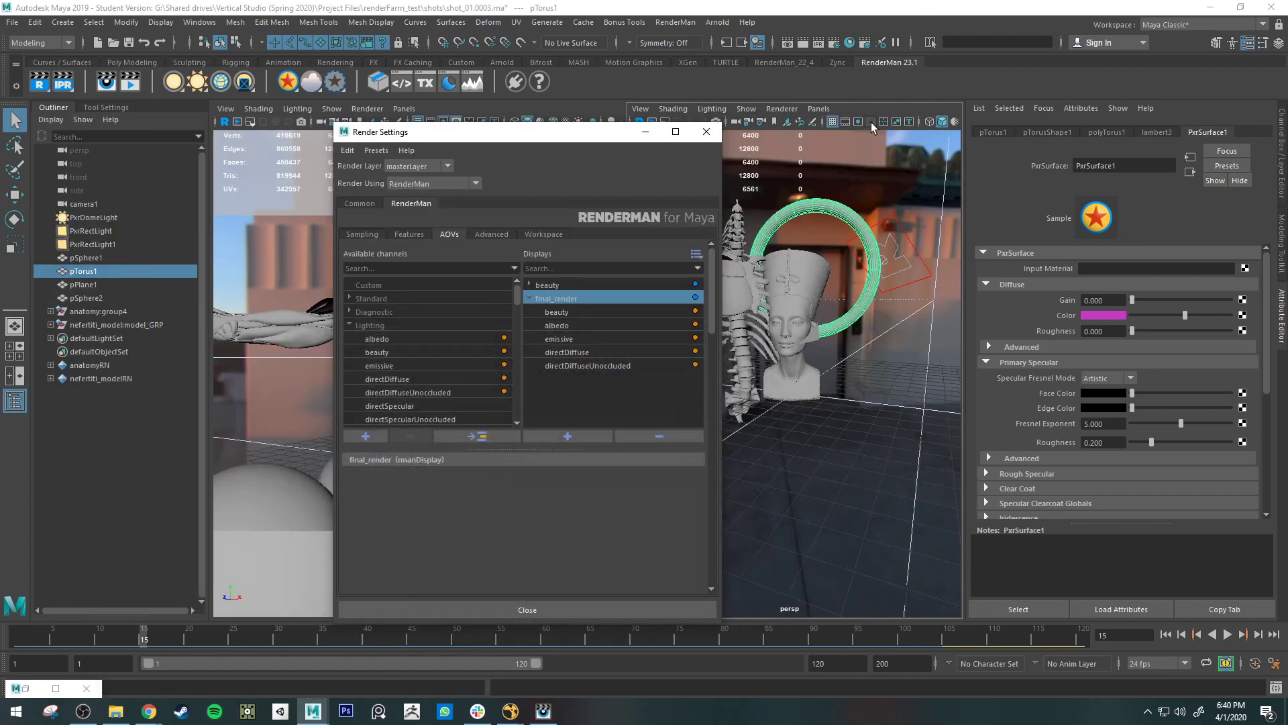
left_click(589, 365)
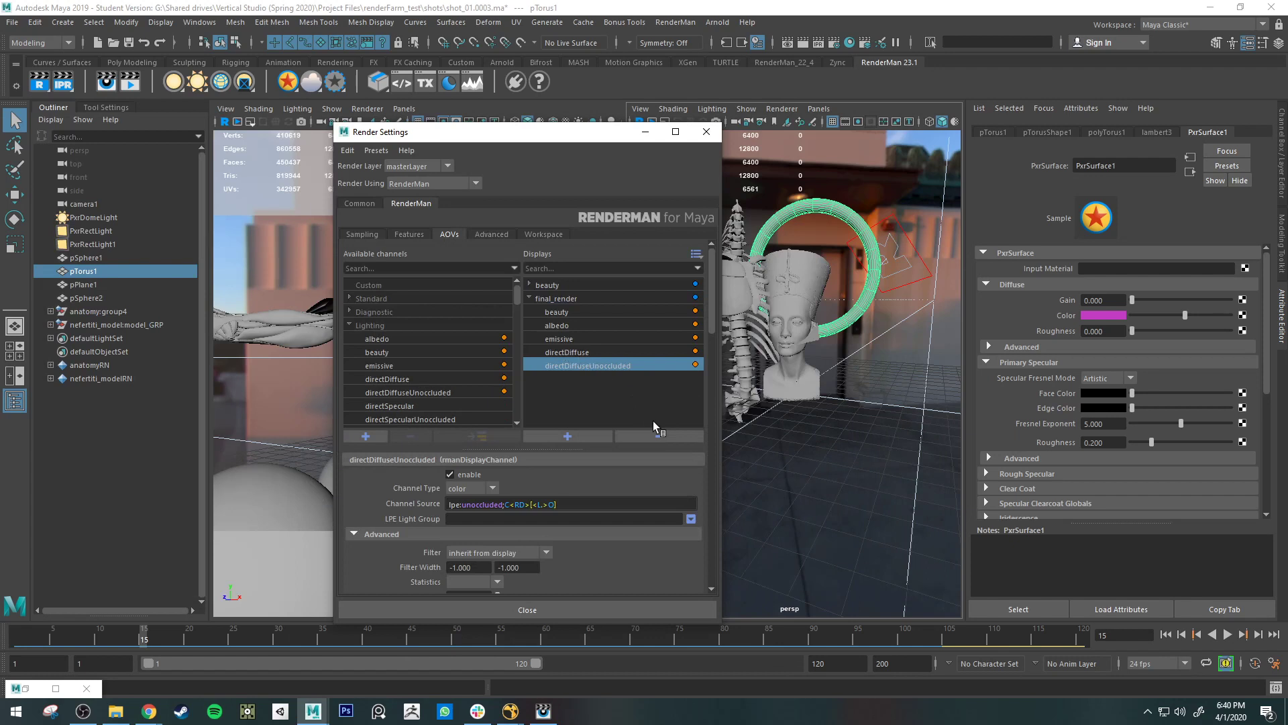
left_click(658, 436)
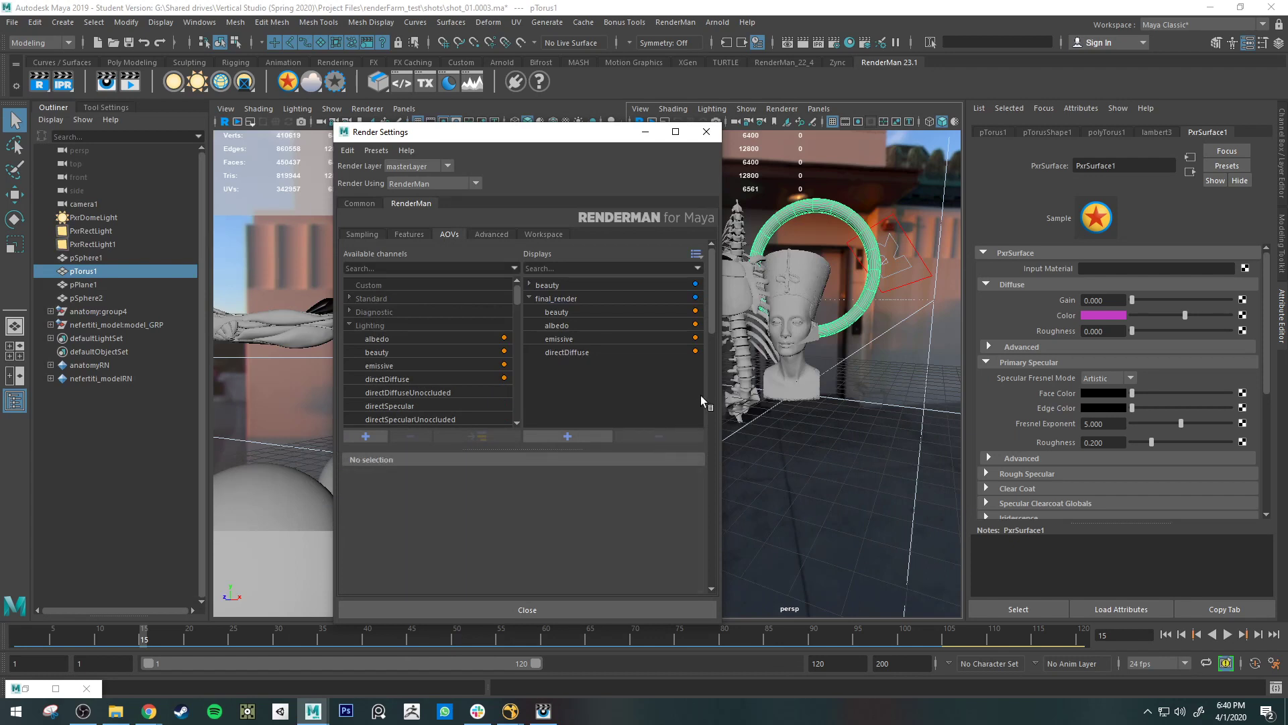
Add the indirectDiffuse lighting channel to the final_render display.
left_click(409, 404)
scroll(430, 376, "down", 2)
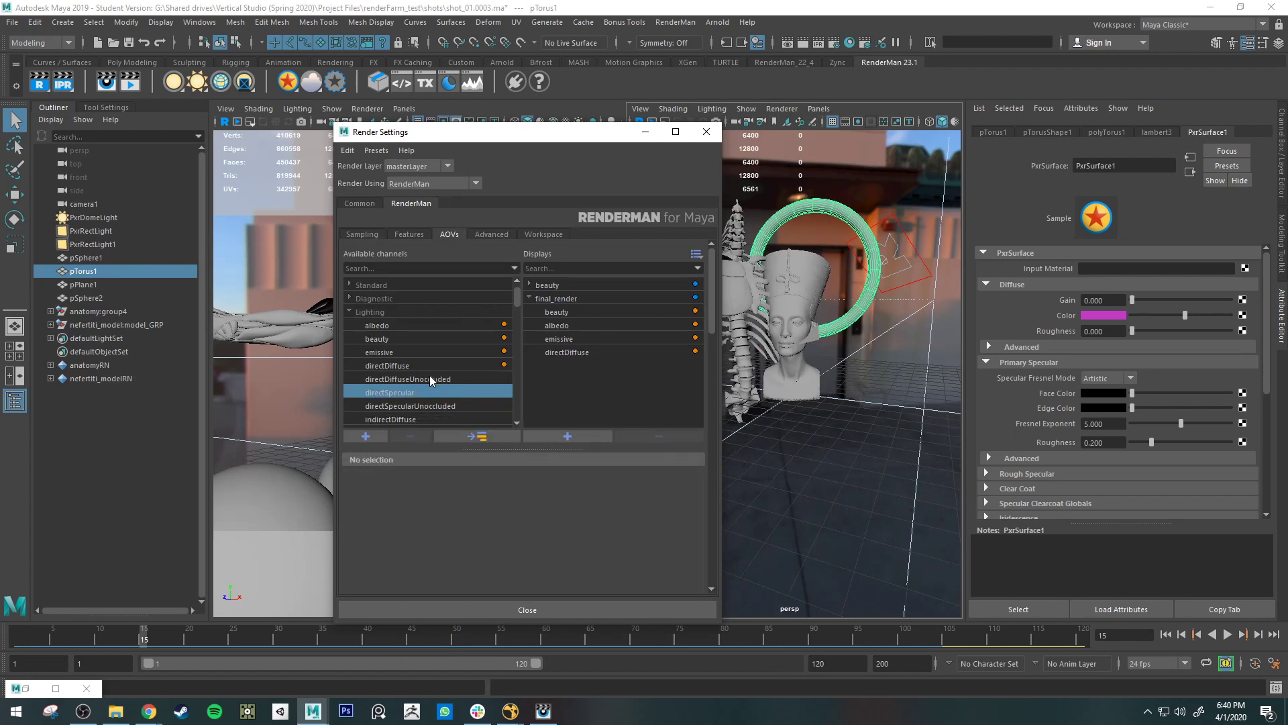
left_click(421, 365)
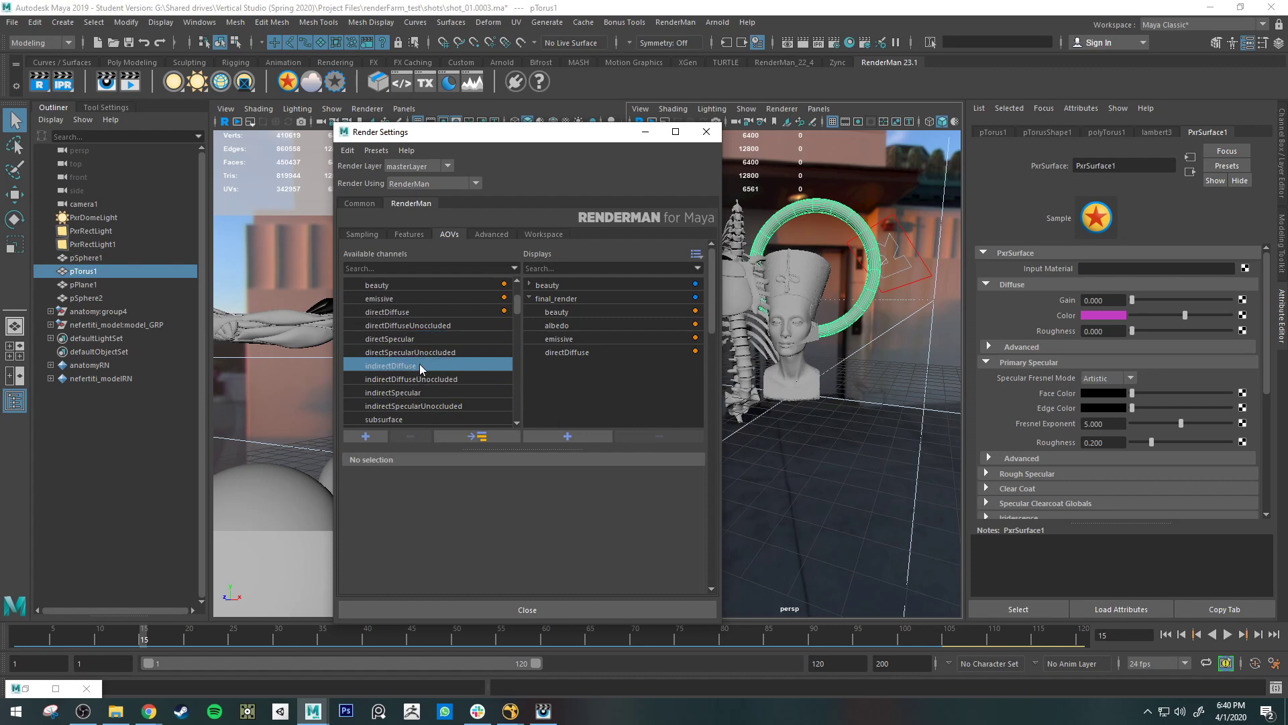
left_click(558, 296)
left_click(492, 435)
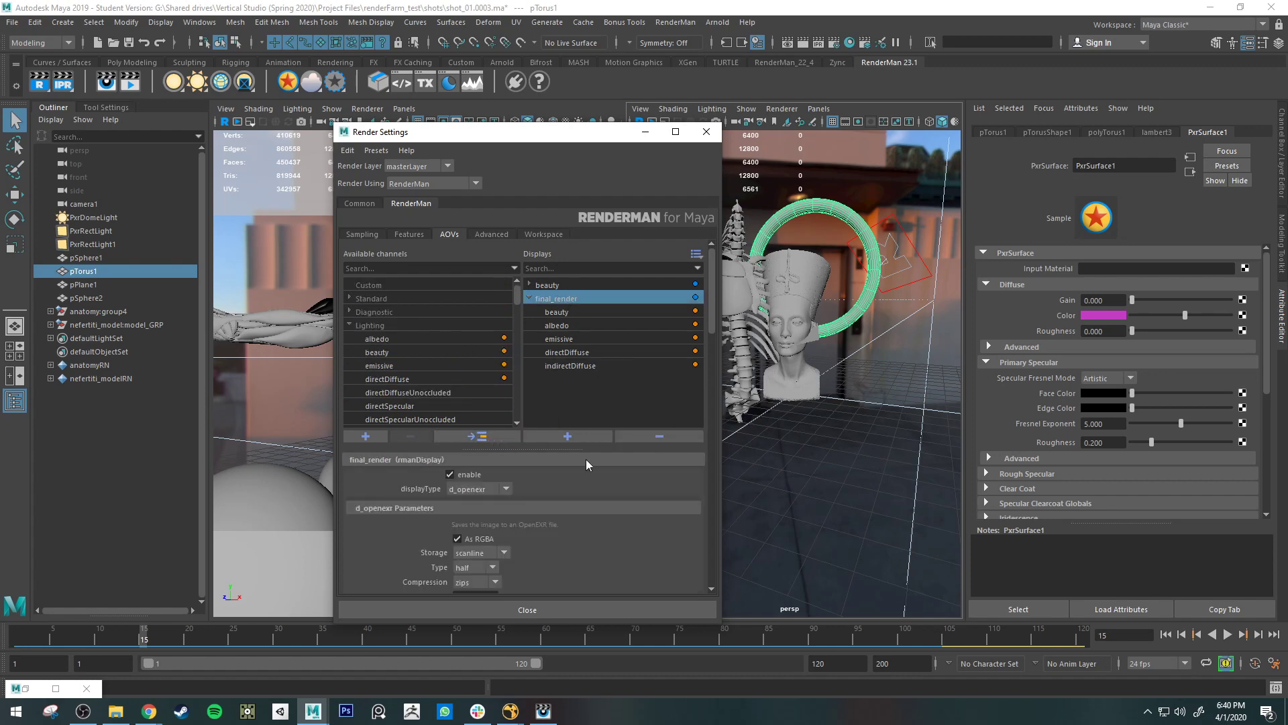
Render frame 15 from the perspective camera with the changed channels and show its final_render_directDiffuse image.
left_click(512, 712)
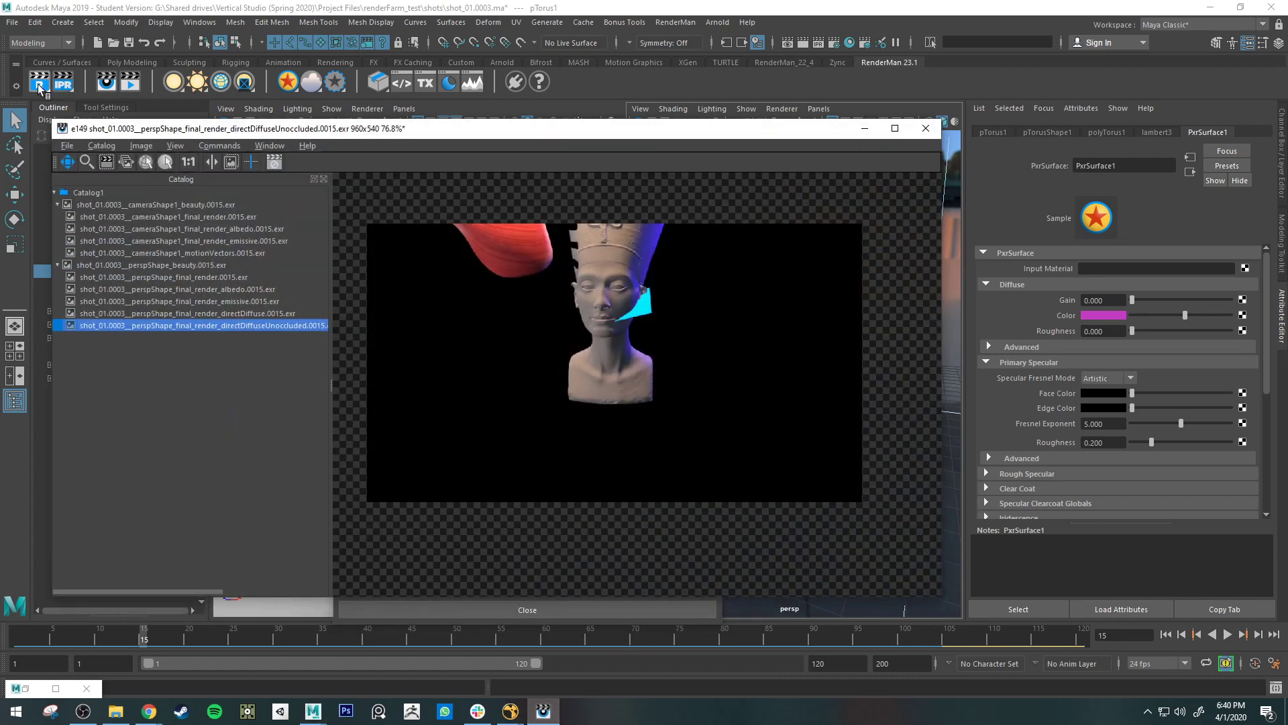
left_click(39, 83)
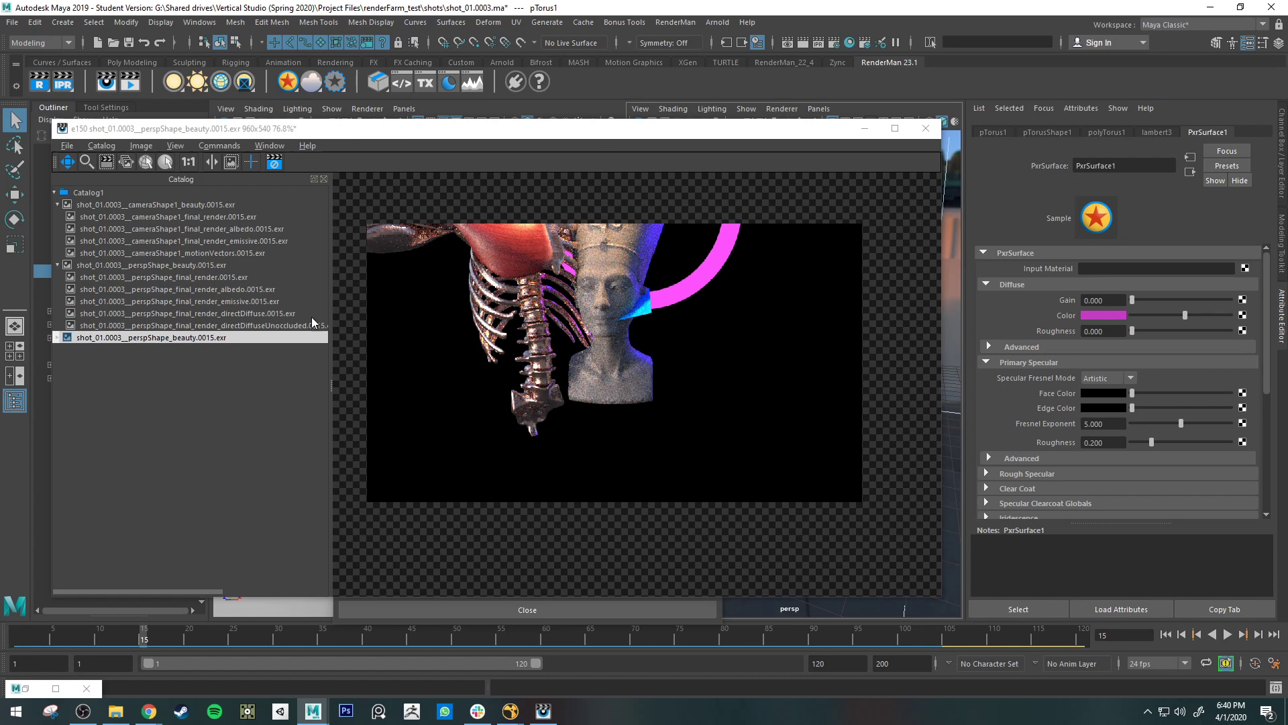
left_click(57, 337)
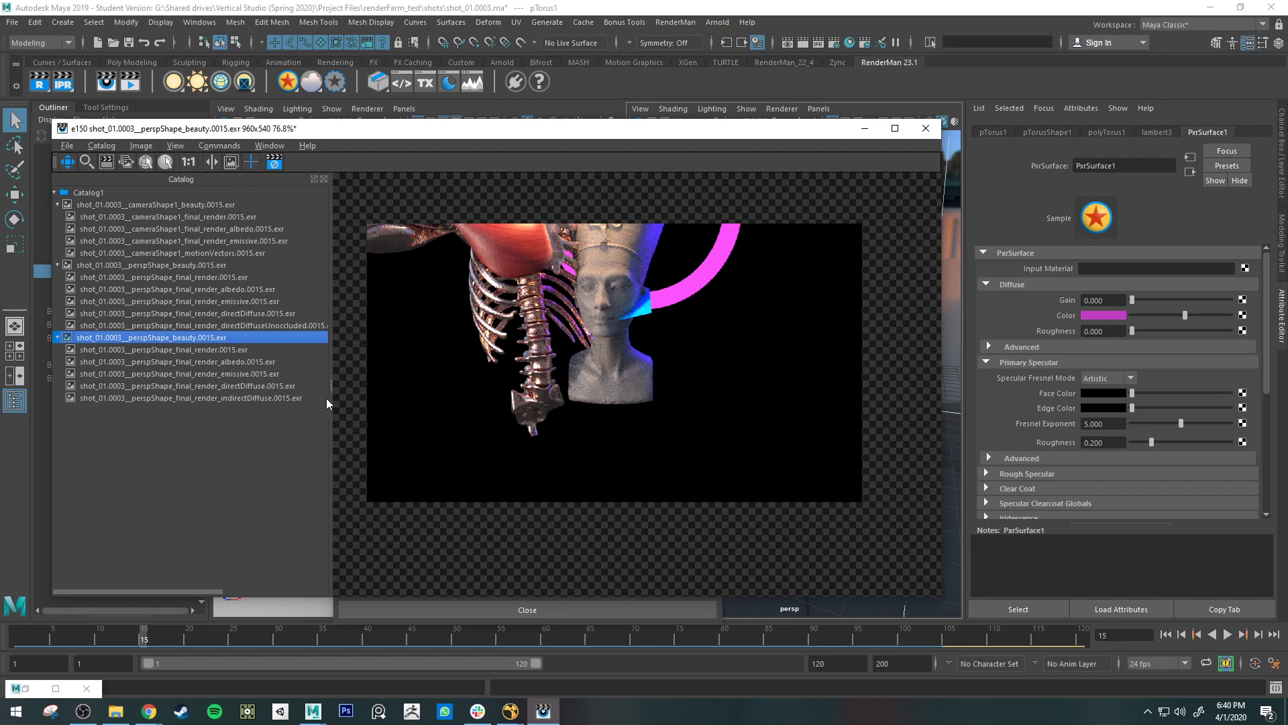
left_click(242, 386)
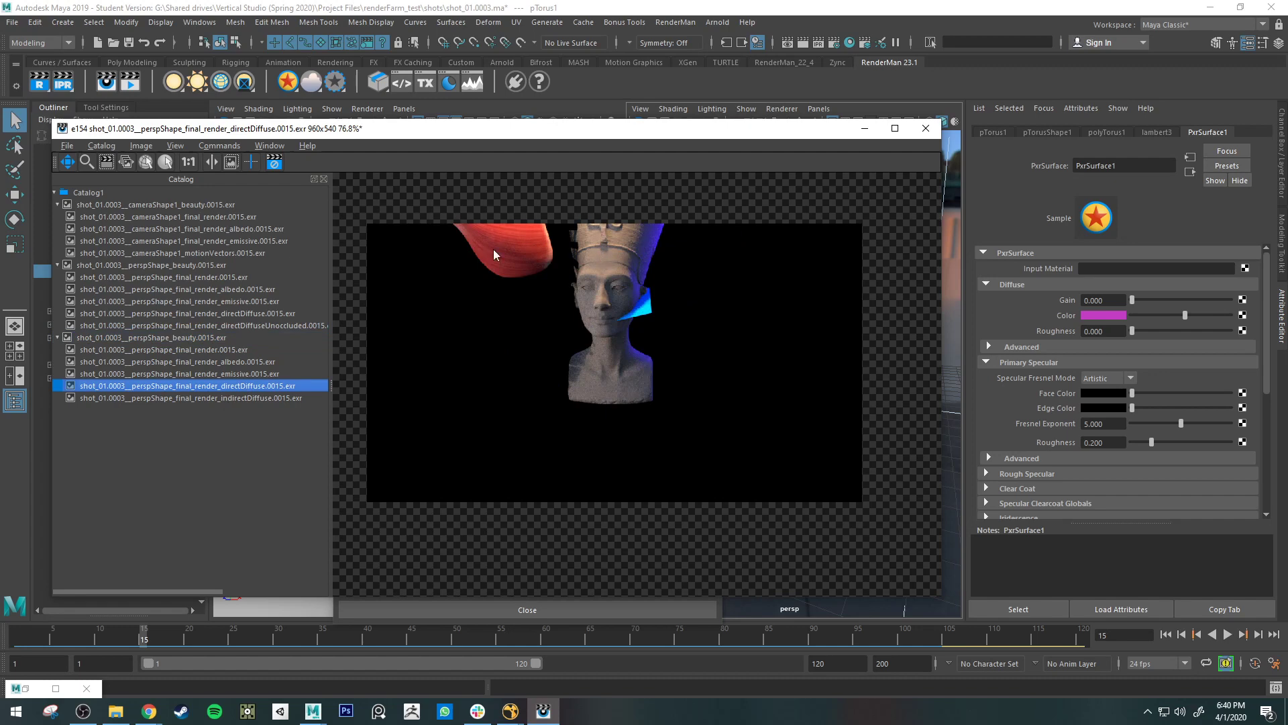
Render frame 15 through camera1 instead, expand the new catalog entry and show its final_render_directDiffuse image.
left_click(440, 110)
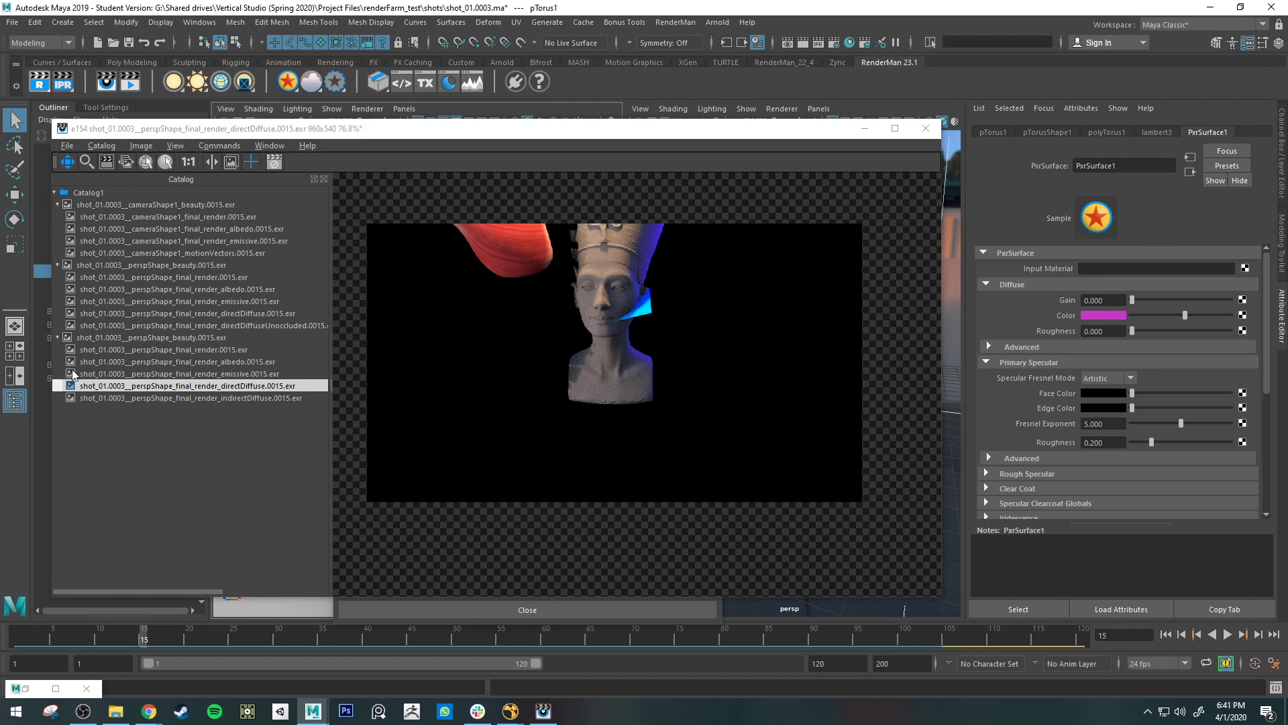
left_click(58, 338)
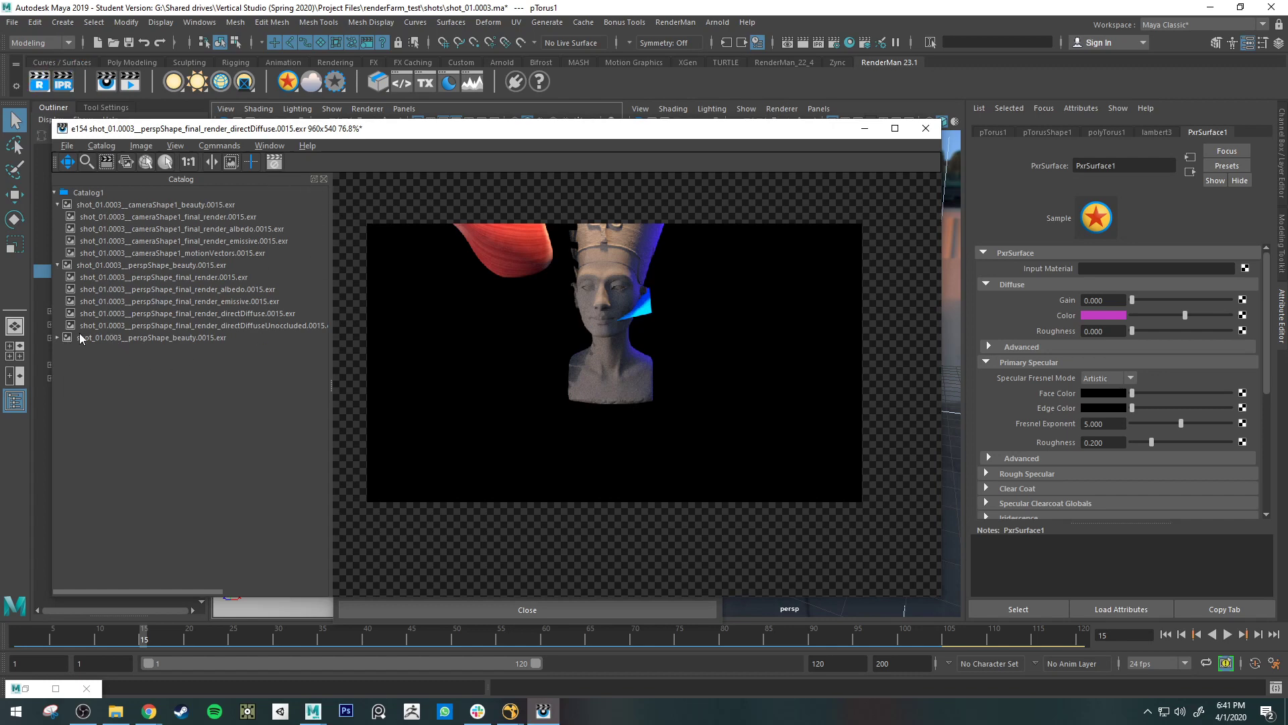
left_click(58, 338)
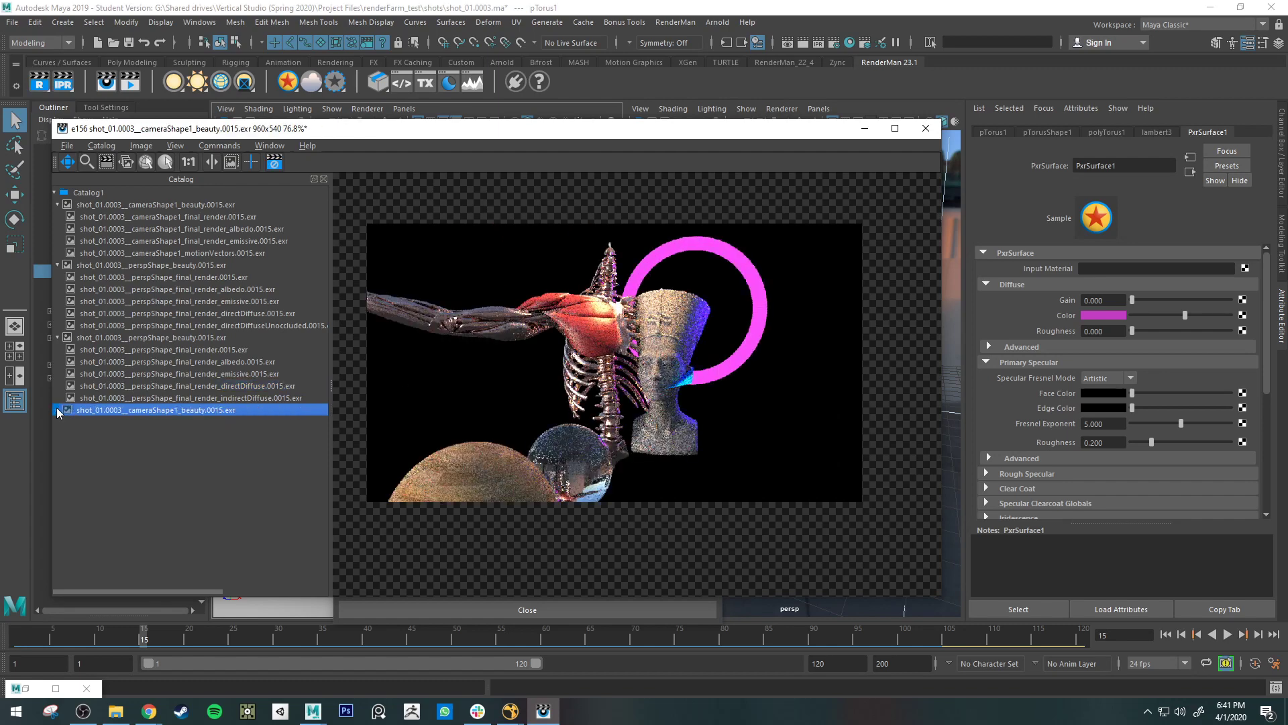
left_click(58, 410)
left_click(272, 459)
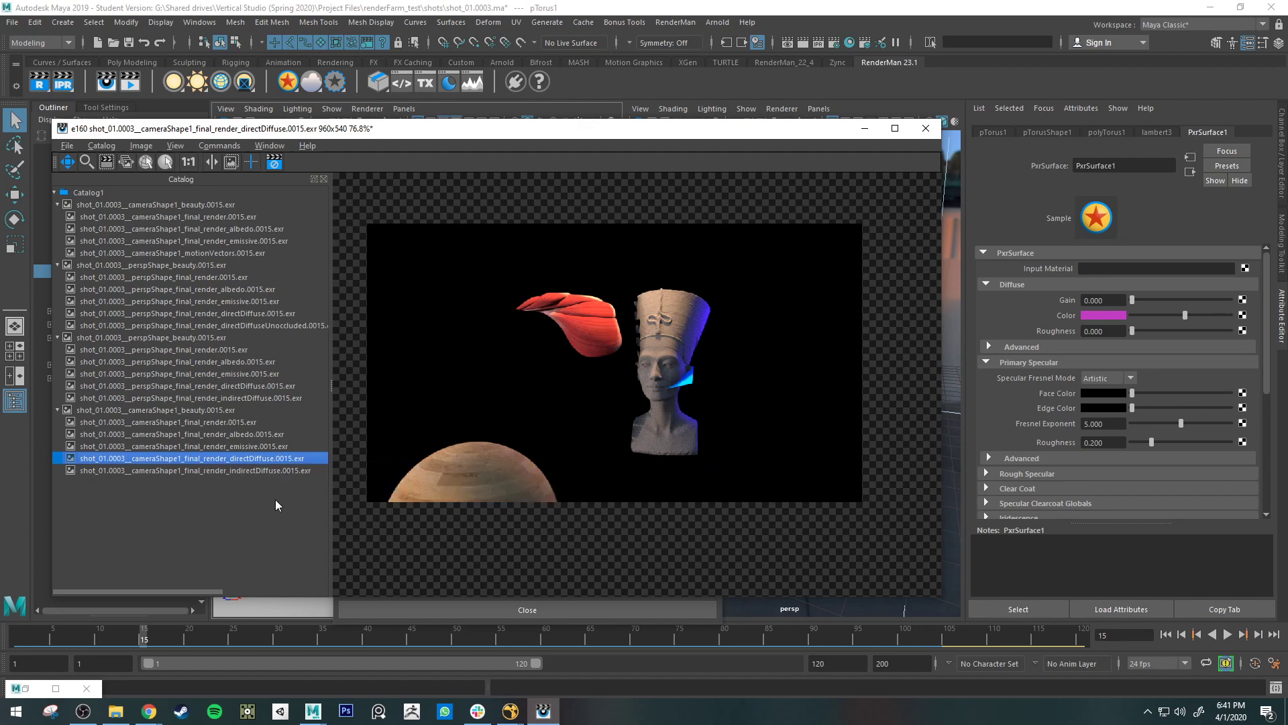
Examine the camera1 render's final_render_indirectDiffuse image close up around the bust and the red shoulder muscle.
left_click(266, 471)
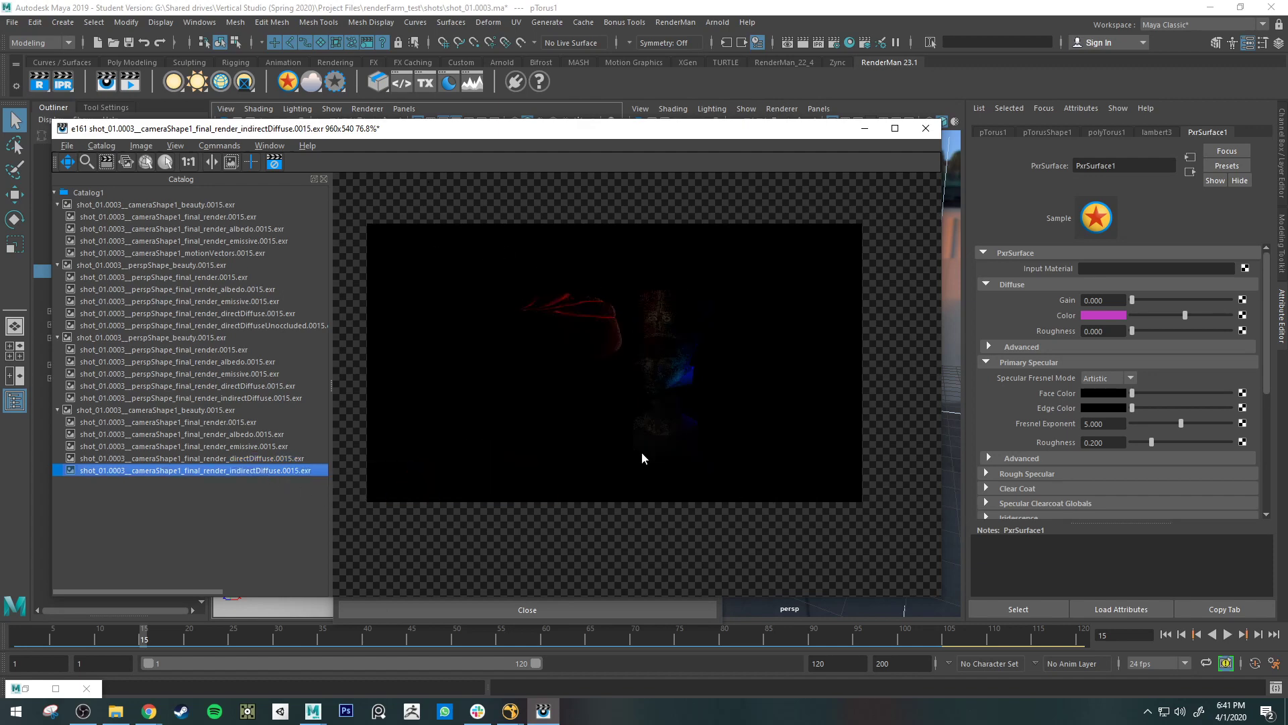
scroll(671, 345, "up", 4)
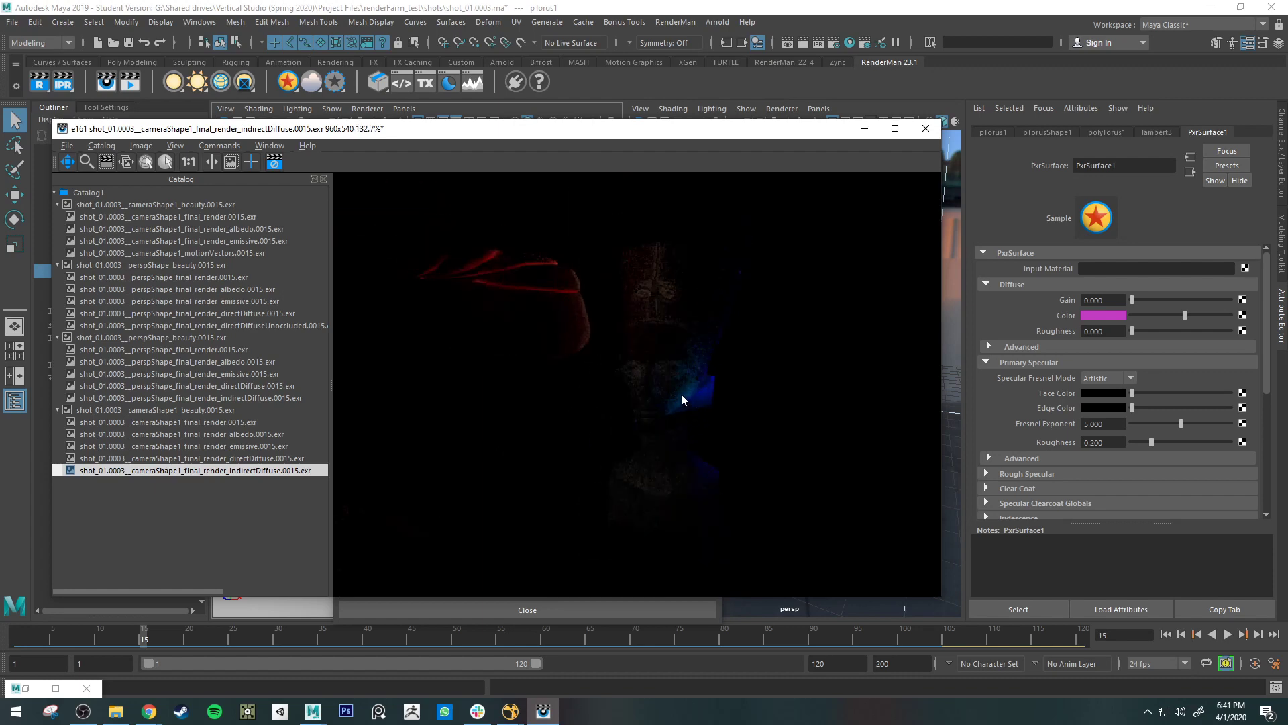
scroll(759, 407, "down", 2)
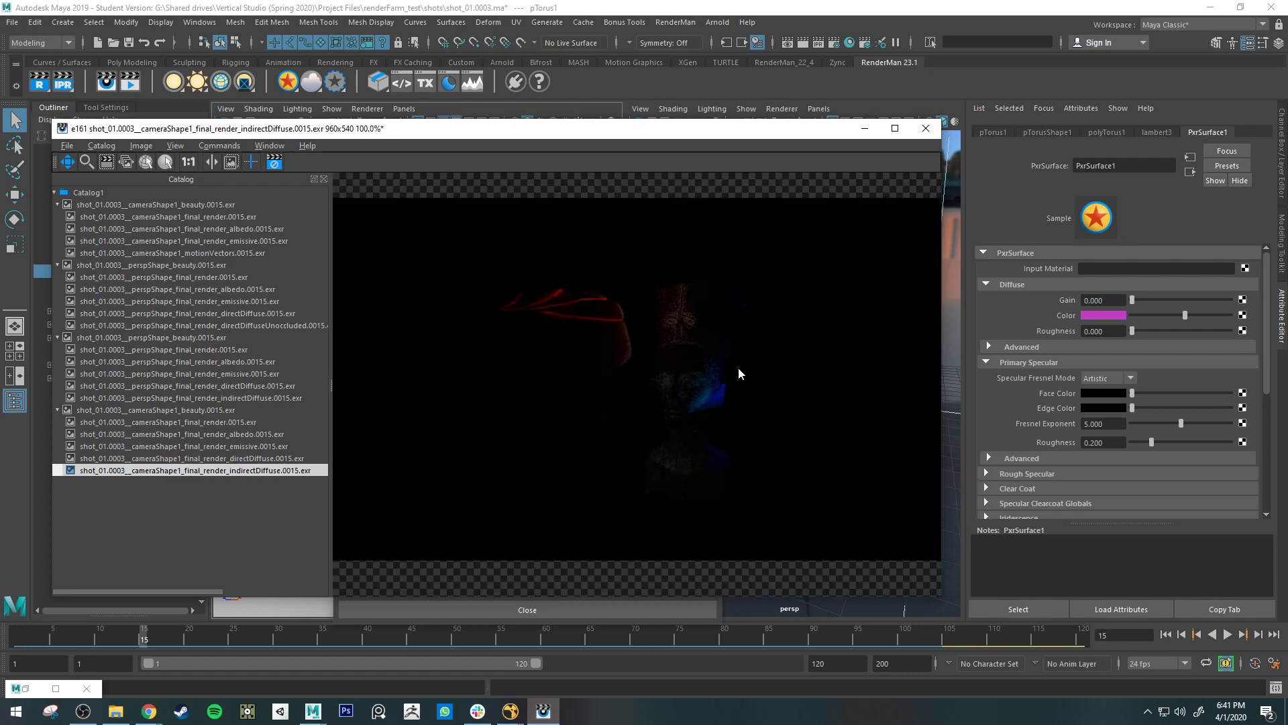
scroll(732, 317, "down", 2)
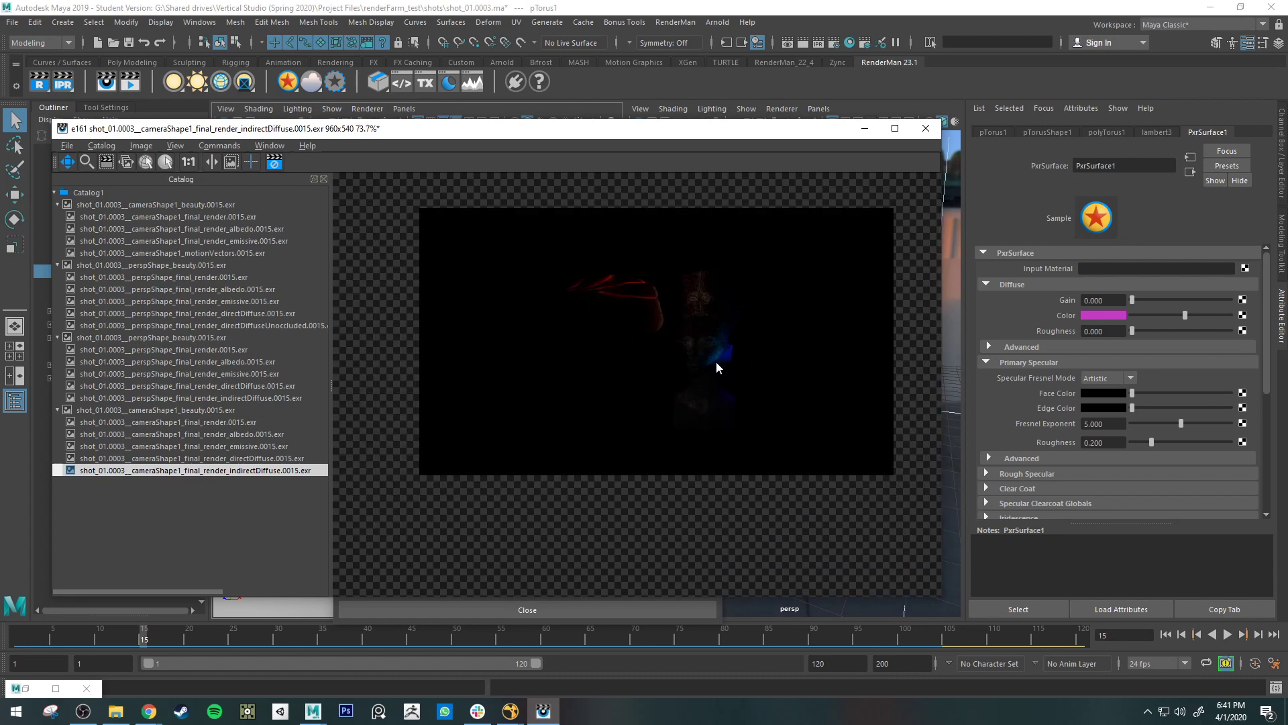
scroll(716, 361, "up", 7)
left_click_drag(830, 307, 792, 433)
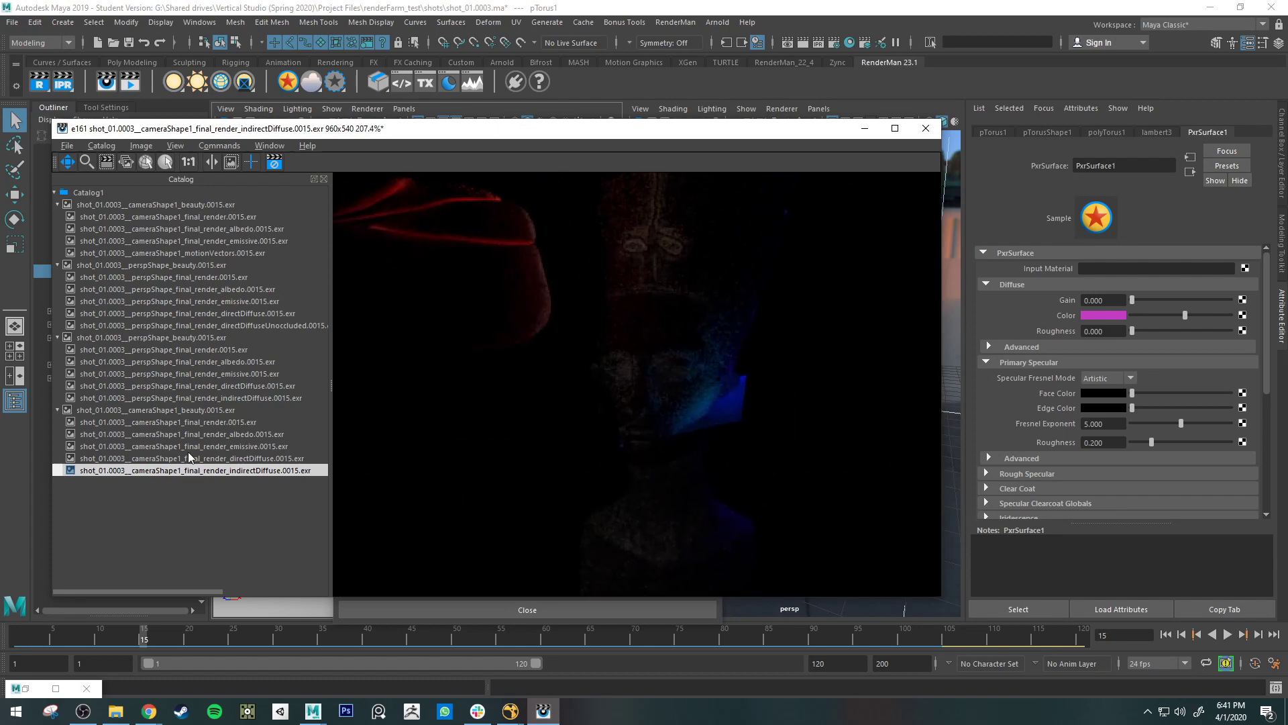
Compare the camera1 beauty image with the indirectDiffuse image, inspecting bounced light on the bust's face and the muscle.
left_click(224, 410)
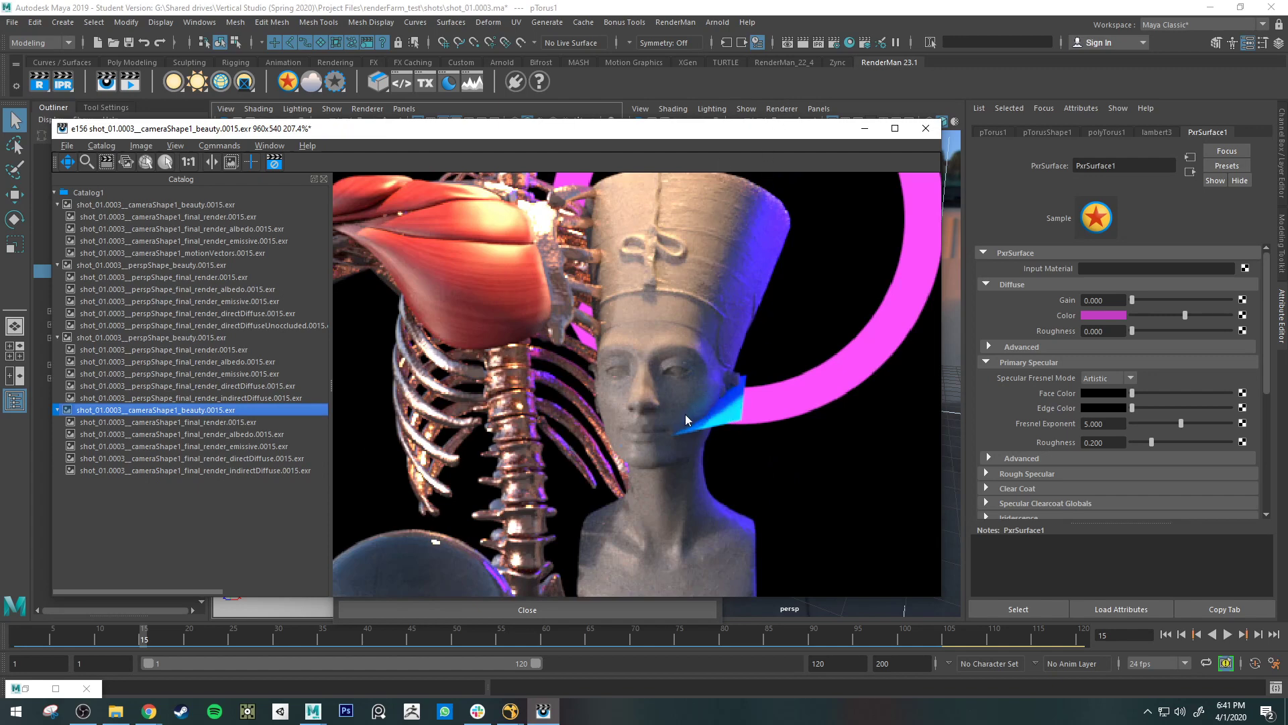
left_click(278, 472)
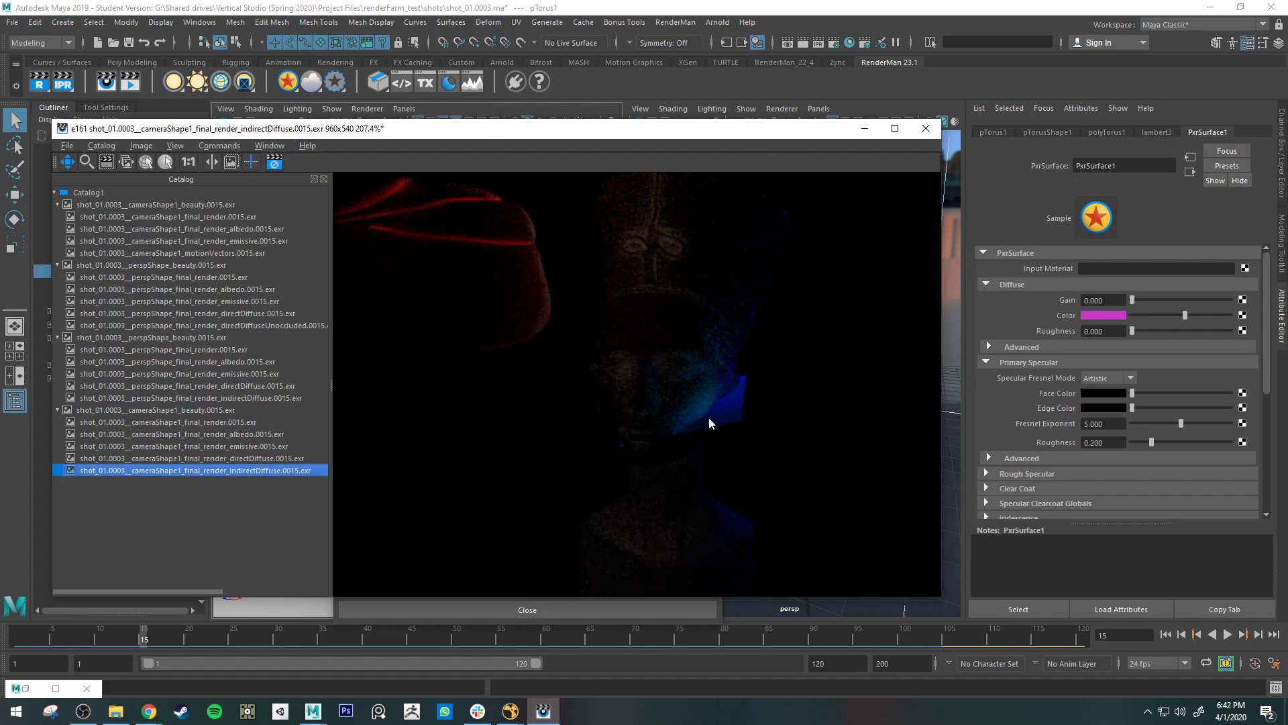
scroll(616, 401, "up", 2)
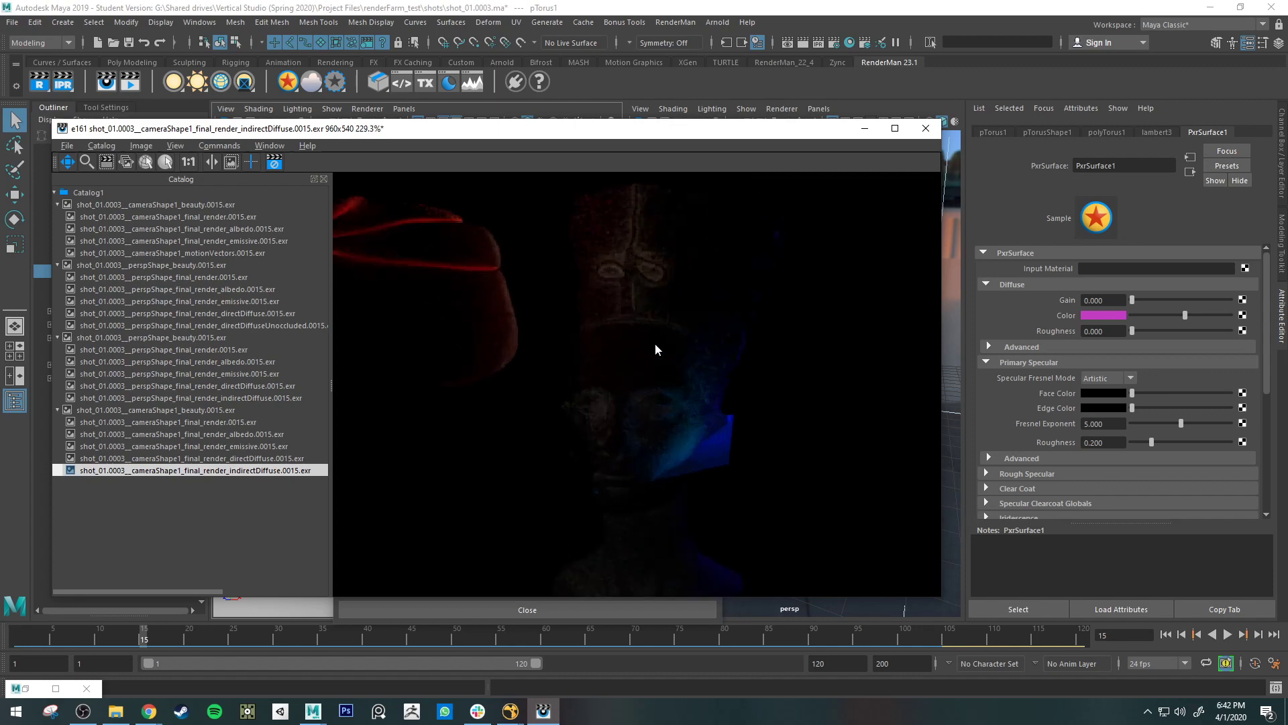
left_click_drag(636, 422, 694, 403)
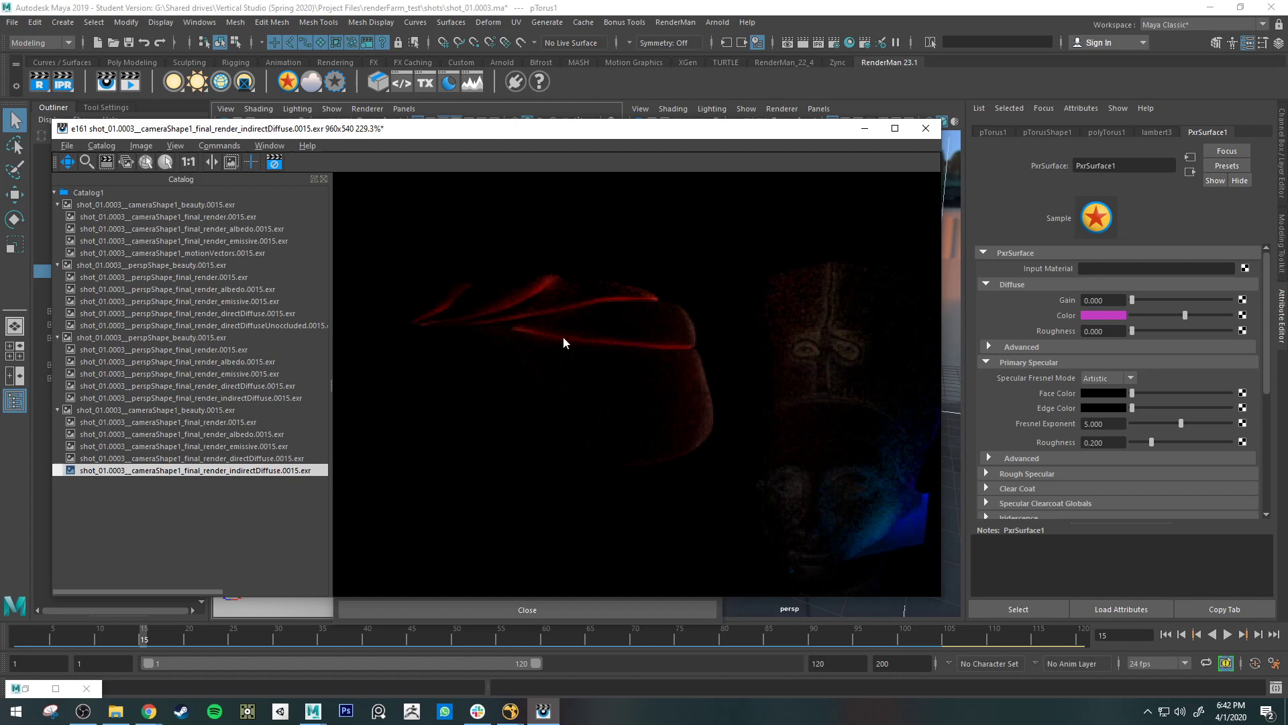
middle_click_drag(794, 391, 600, 377, "alt")
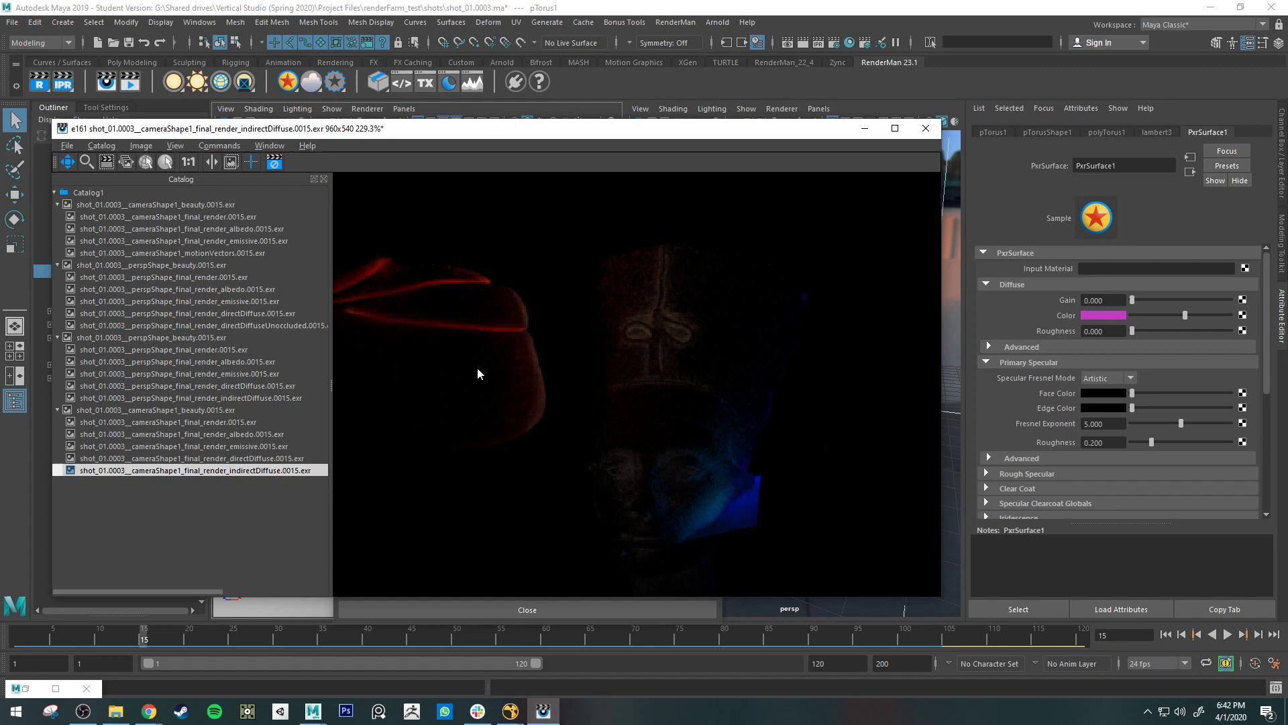
Review the indirectDiffuse image as a whole, followed by the camera1 render's directDiffuse and beauty images.
scroll(670, 432, "down", 2)
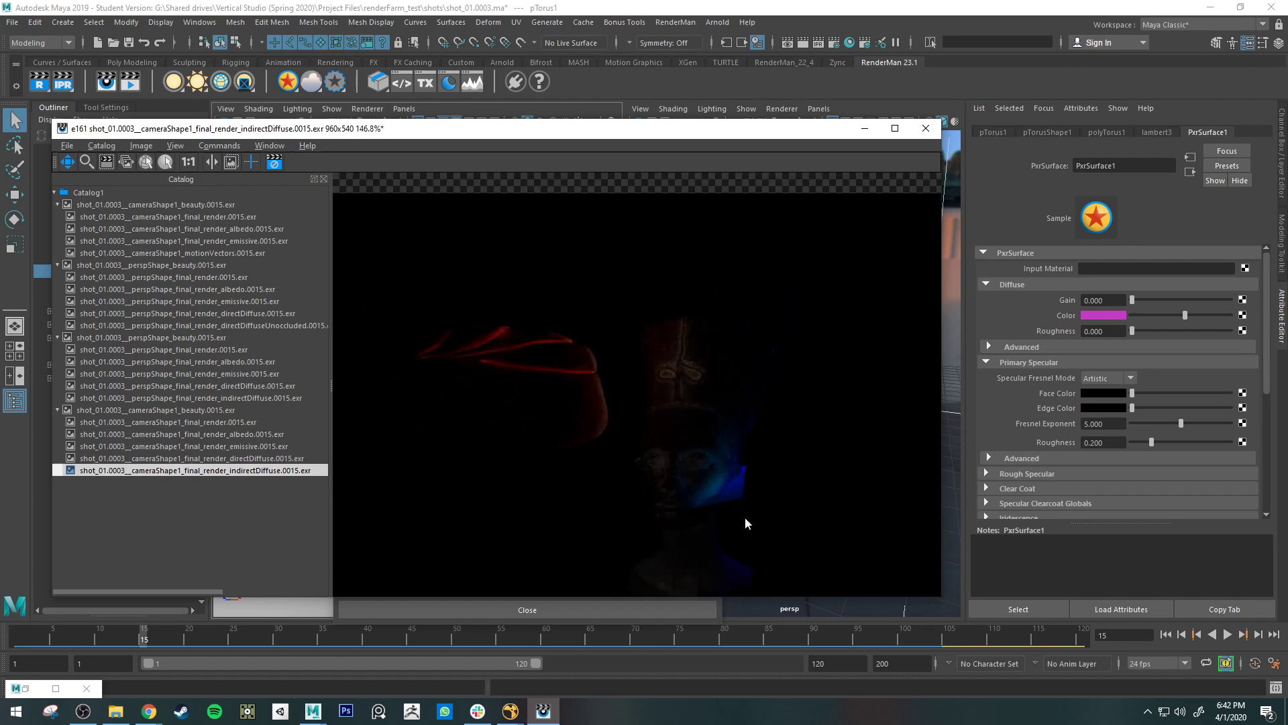
left_click_drag(744, 517, 787, 454)
scroll(694, 460, "down", 1)
mouse_move(678, 416)
left_mouse_down()
mouse_move(702, 378)
mouse_move(694, 403)
left_mouse_up()
left_click_drag(848, 439, 789, 445)
scroll(816, 449, "down", 1)
scroll(810, 450, "up", 1)
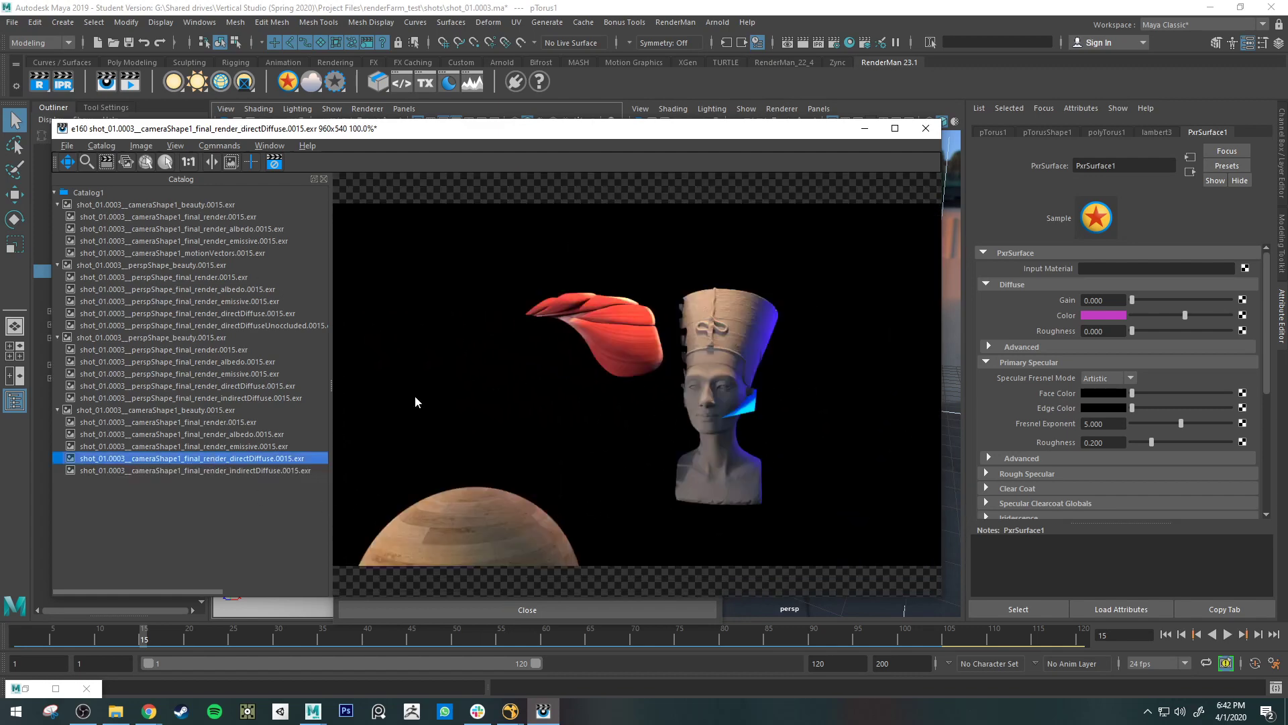
left_click(219, 458)
left_click(221, 422)
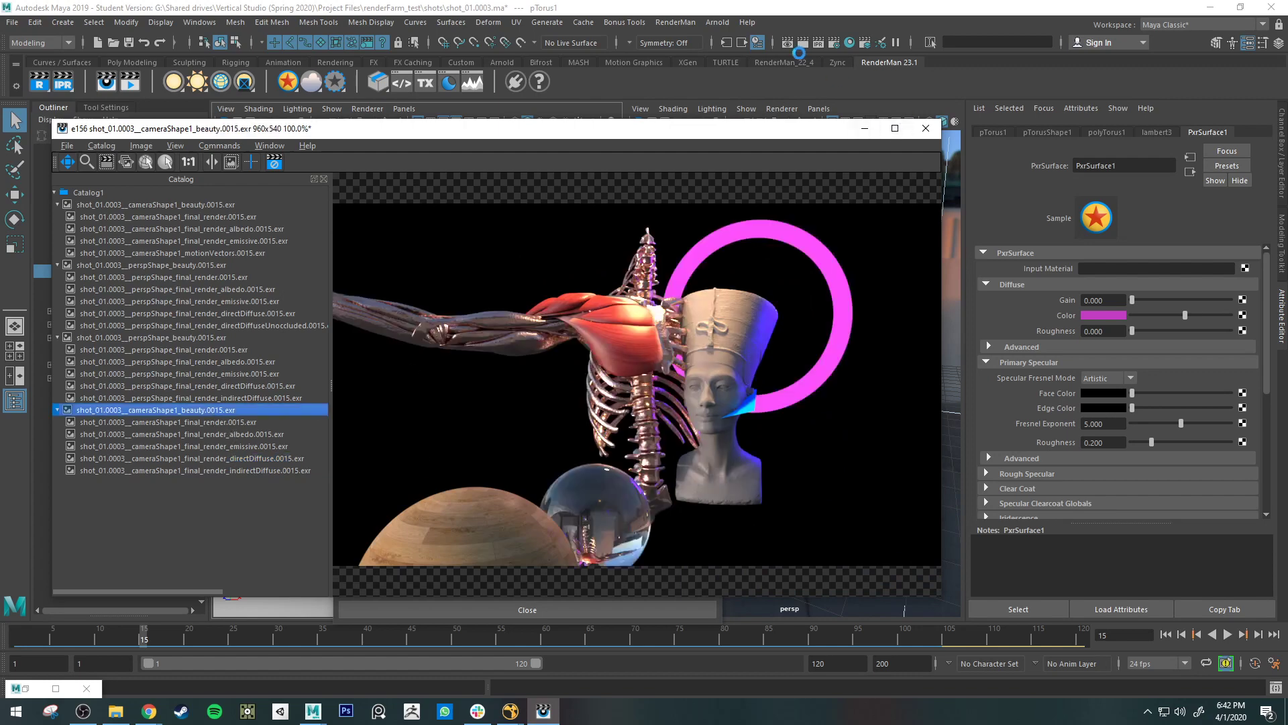
Add the directSpecular and indirectSpecular lighting channels to the final_render display.
left_click(865, 128)
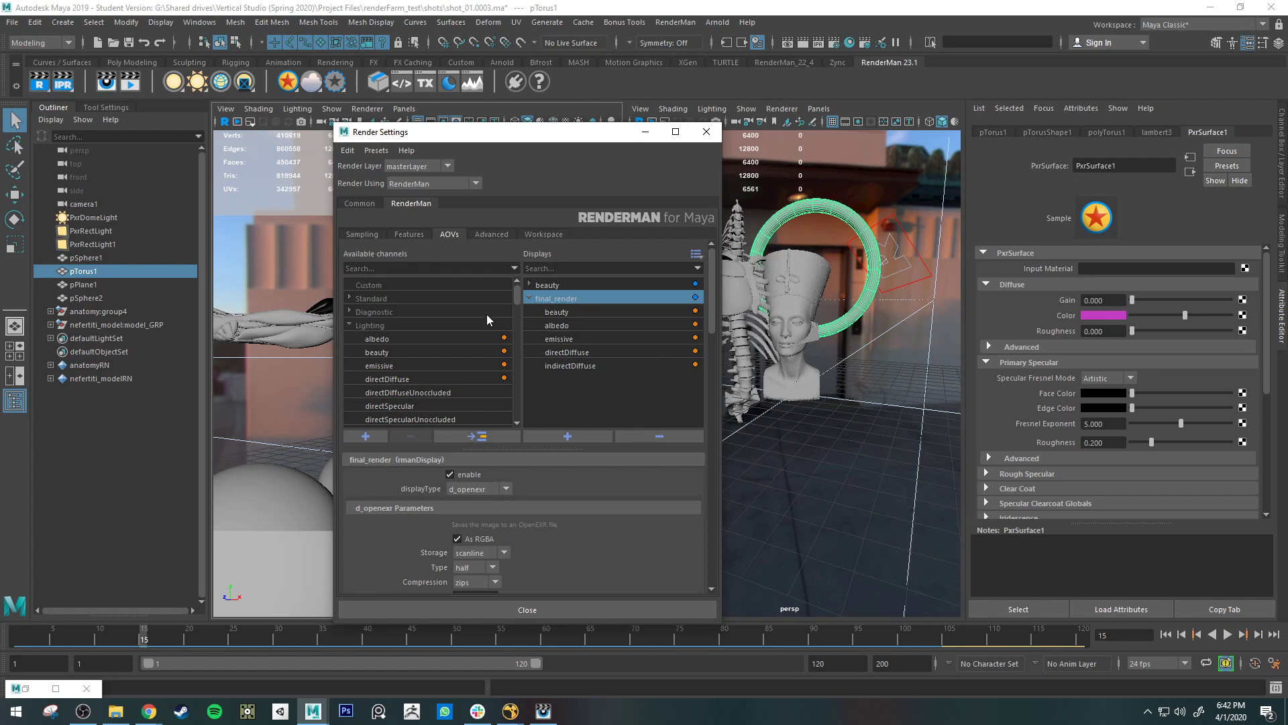
left_click(426, 401)
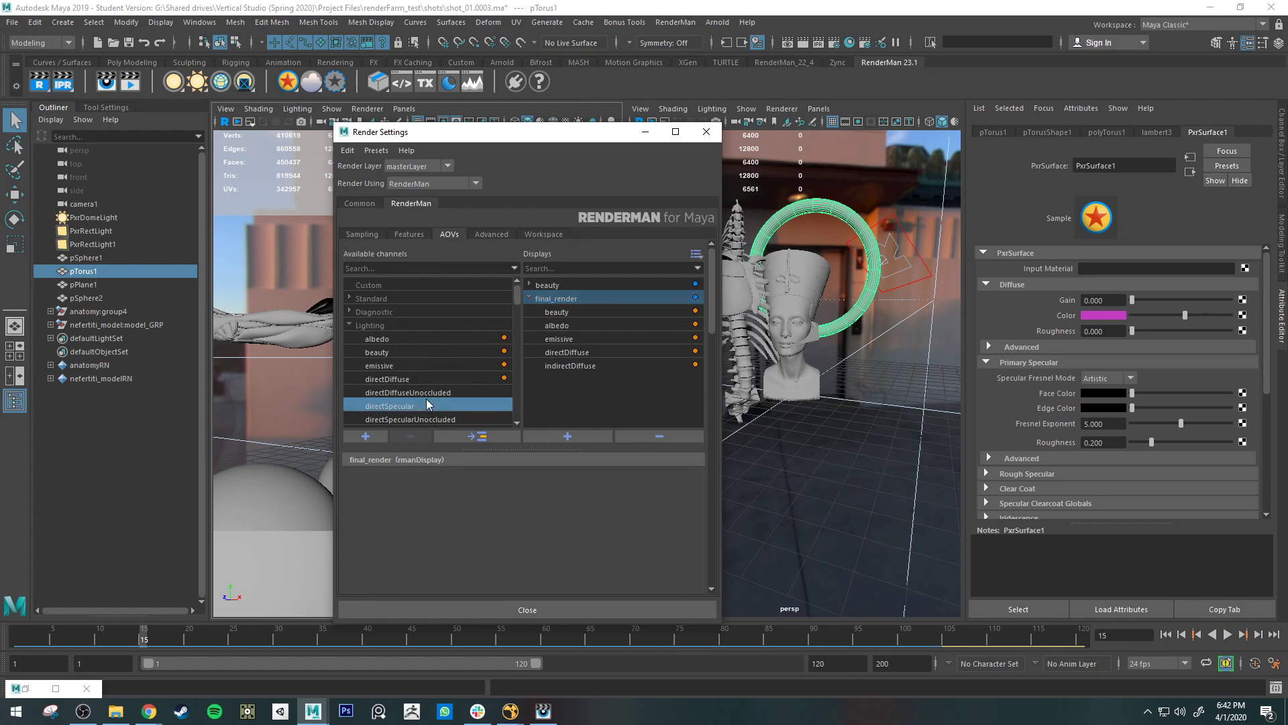
scroll(426, 398, "down", 1)
scroll(413, 385, "down", 2)
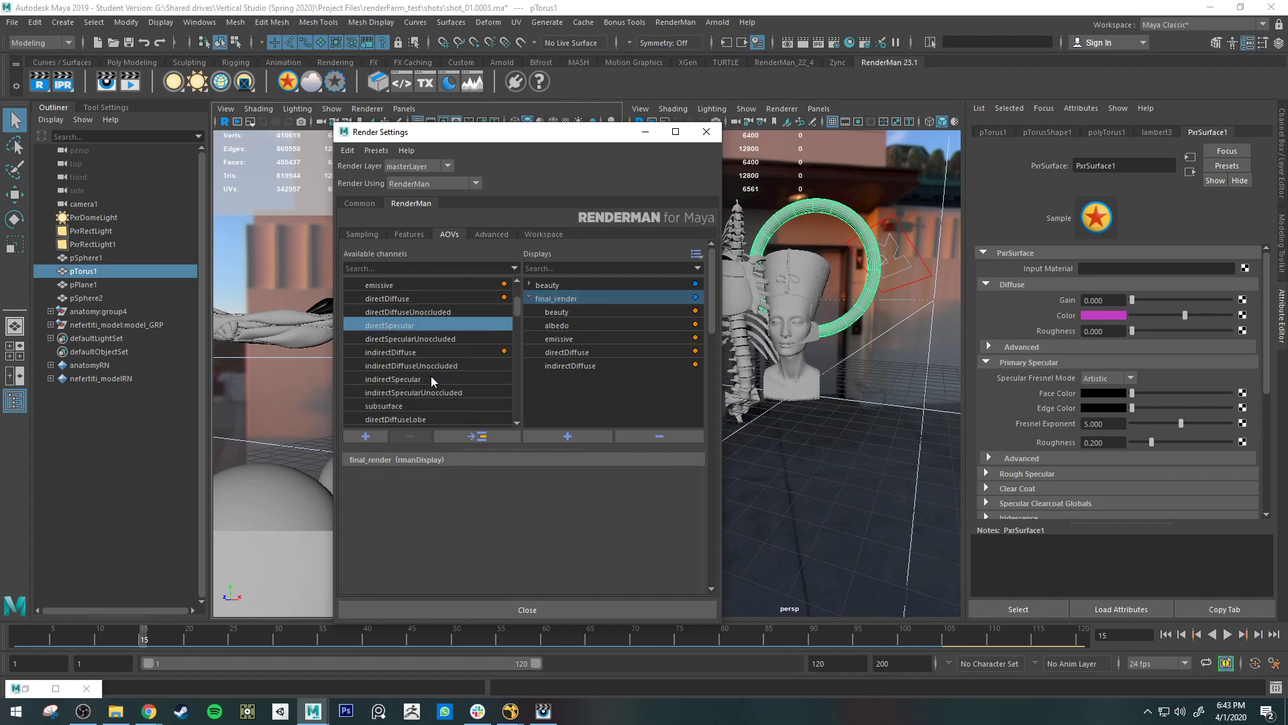
left_click(409, 379)
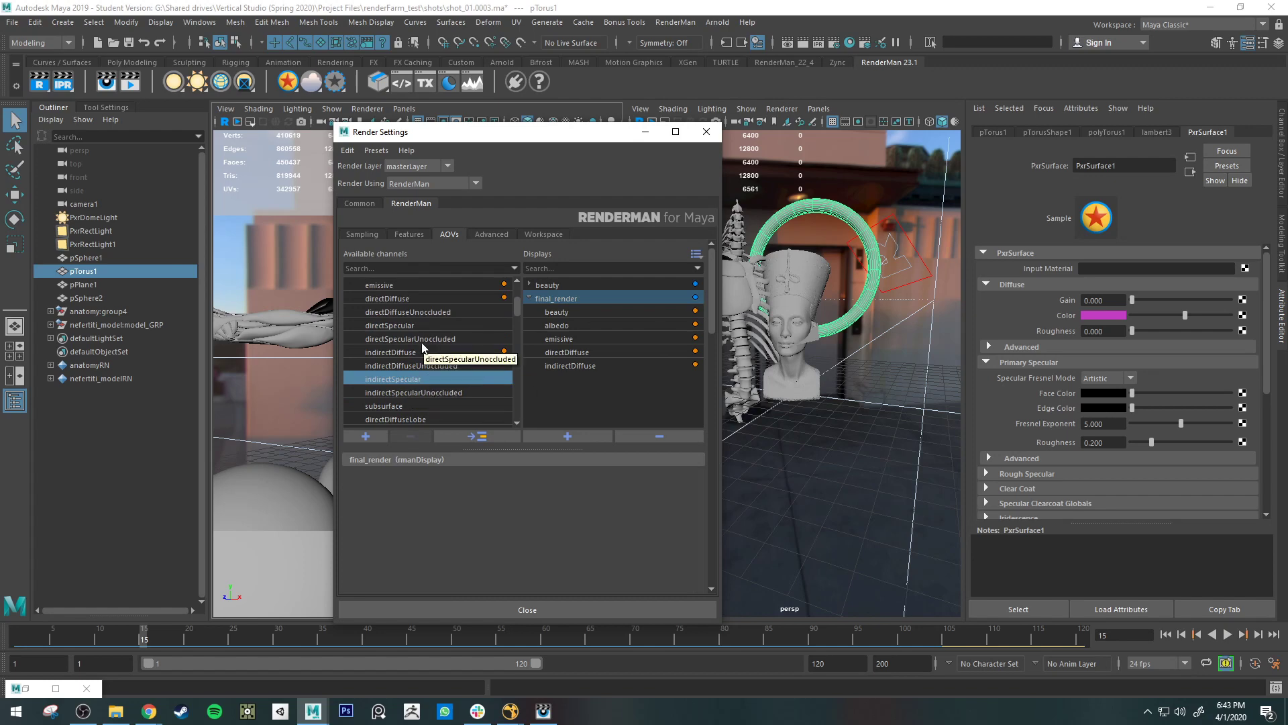
scroll(429, 382, "up", 2)
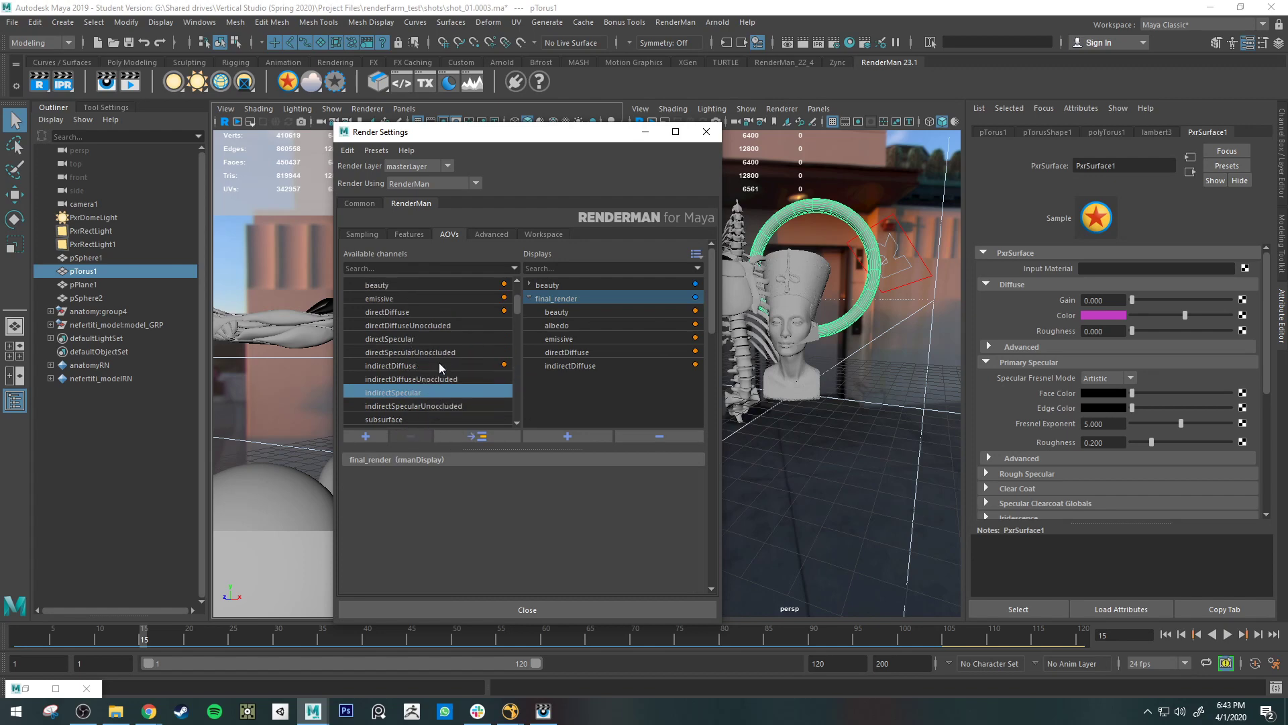
scroll(439, 368, "down", 1)
left_click(408, 341)
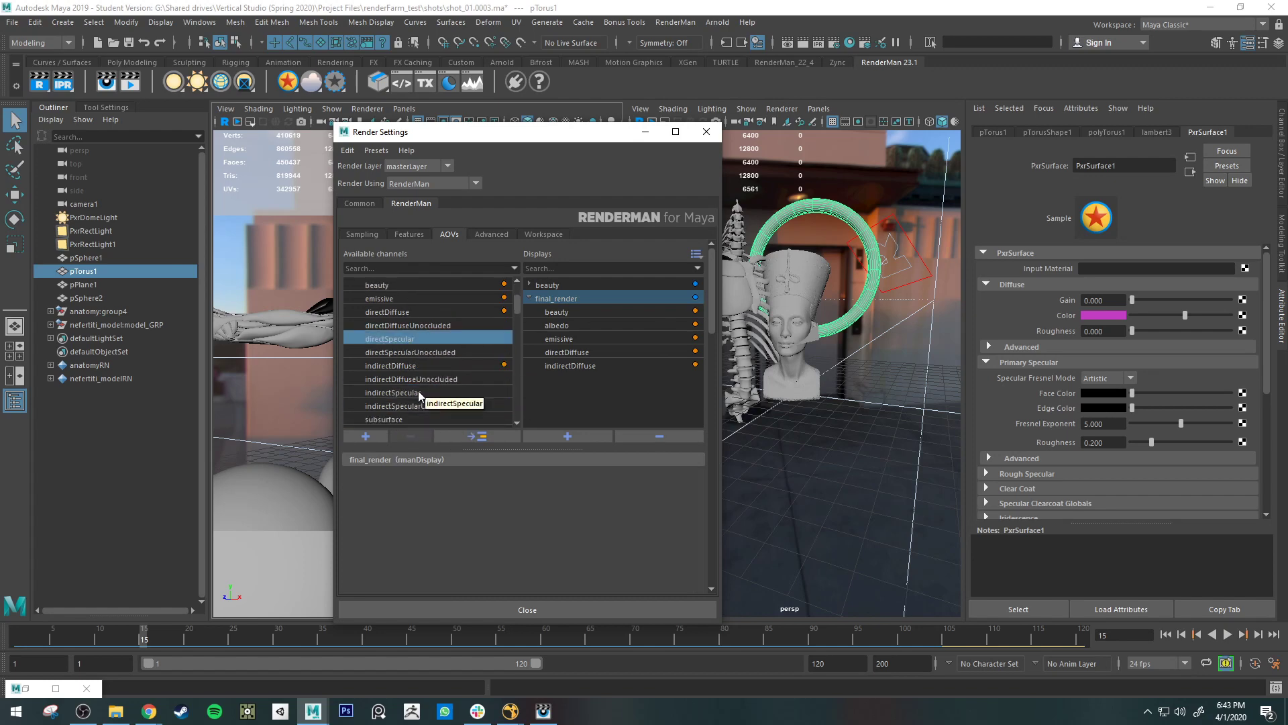
left_click(417, 392, "ctrl")
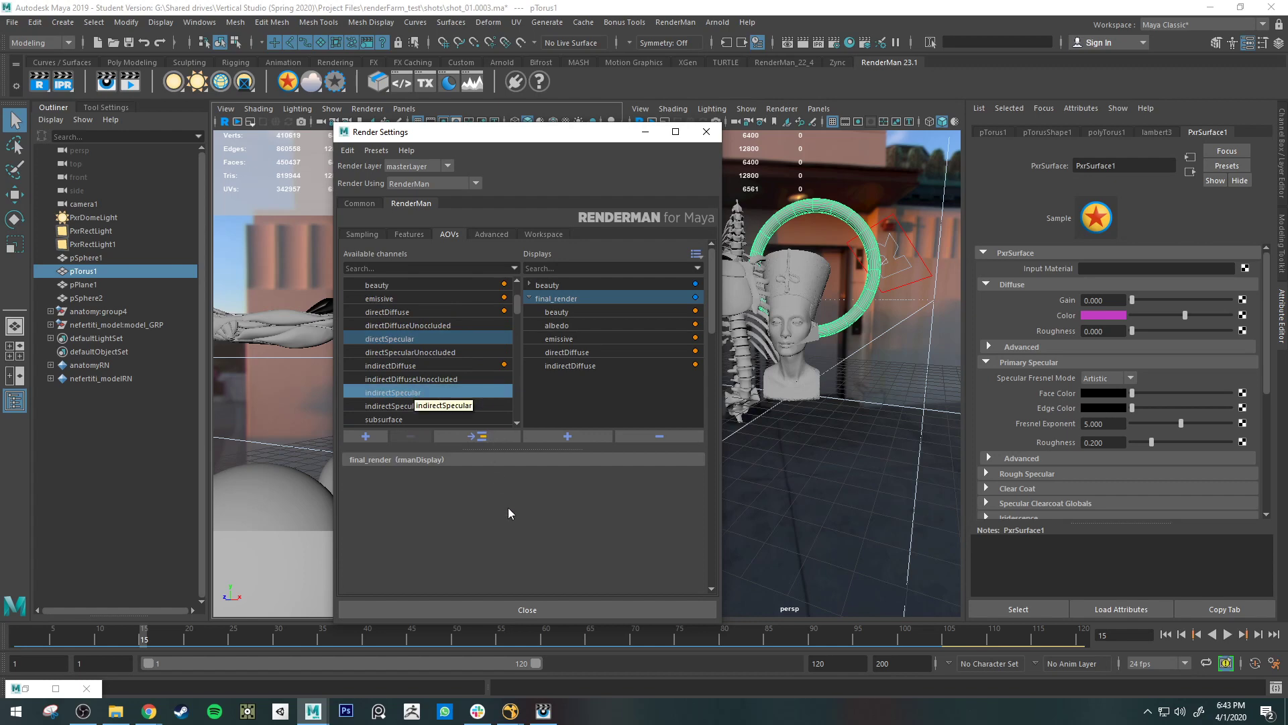
left_click(543, 710)
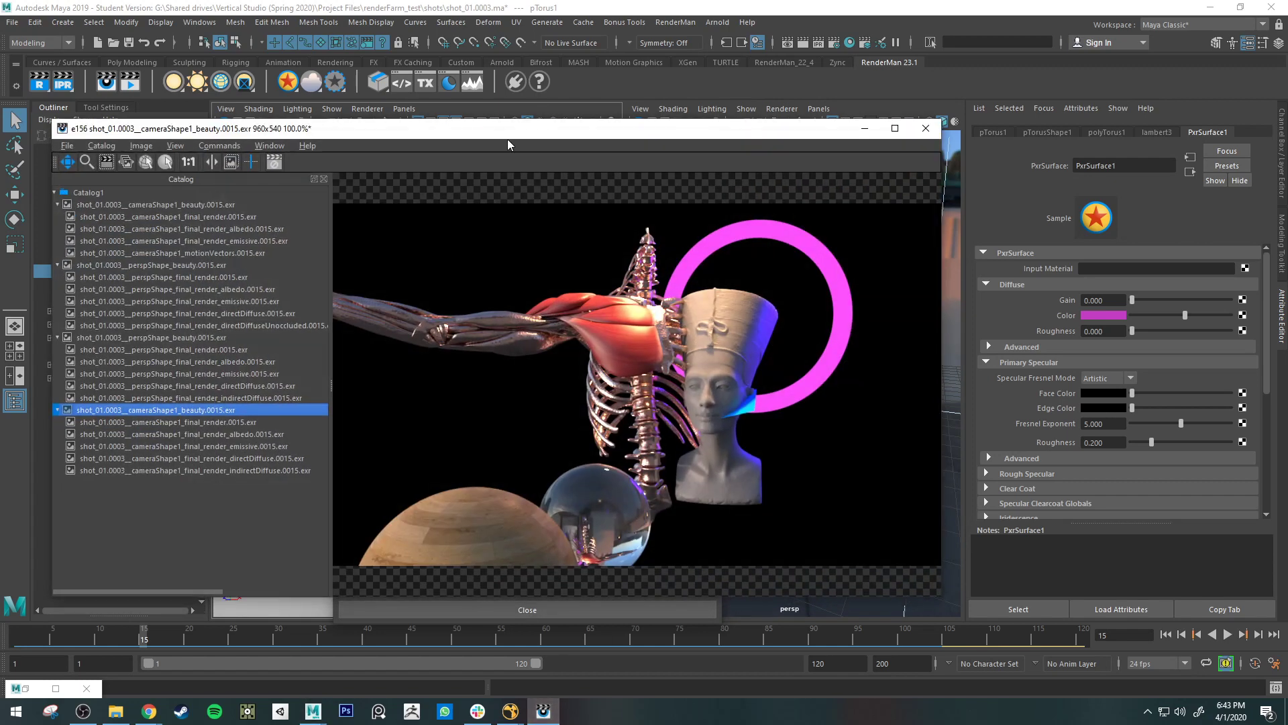
left_click(864, 128)
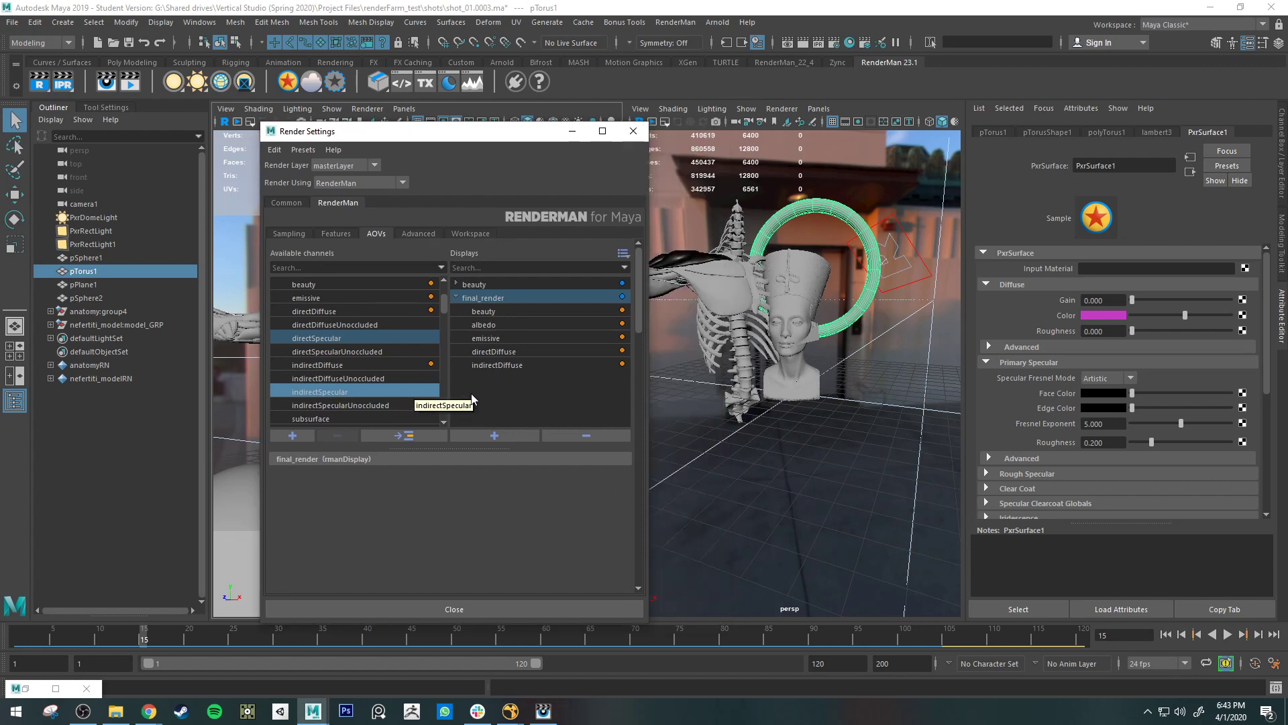
scroll(329, 340, "down", 3)
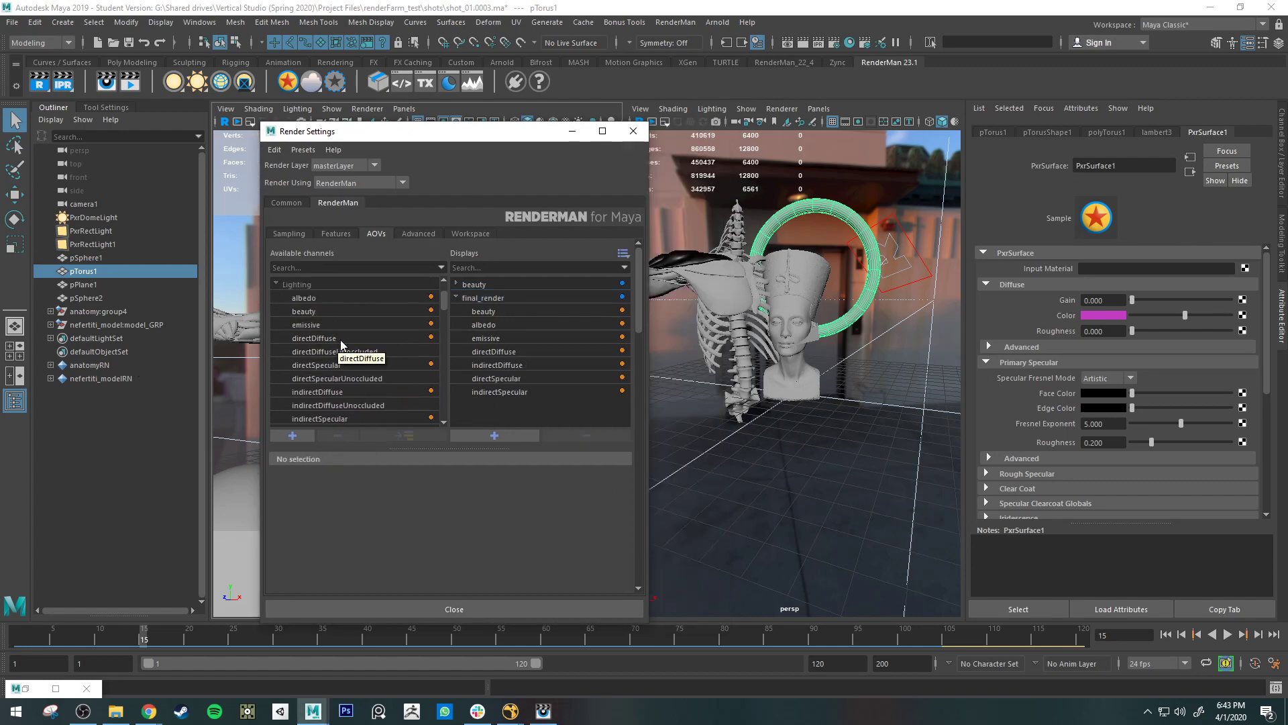
Select the final_render display and the subsurface channel, and examine the lobe sections in the PxrSurface1 material.
left_click(492, 295)
left_click_drag(366, 322, 514, 384)
scroll(356, 364, "down", 1)
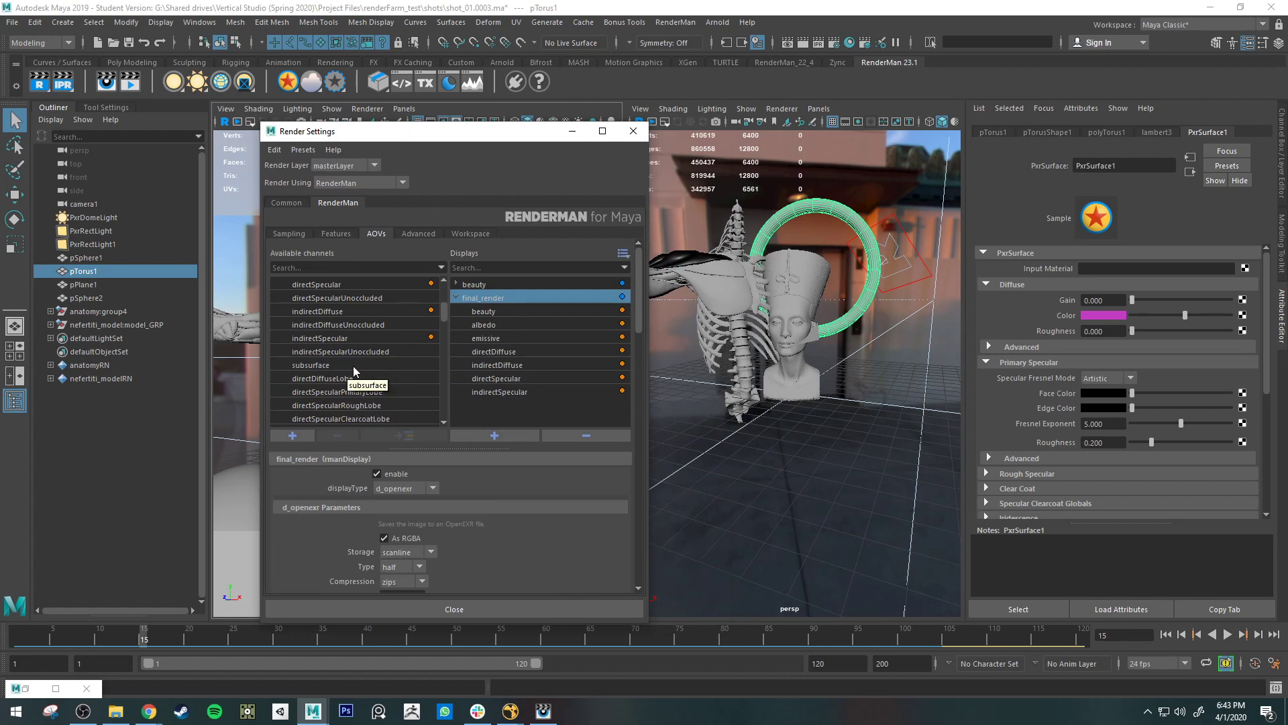
left_click(353, 364)
scroll(403, 385, "down", 1)
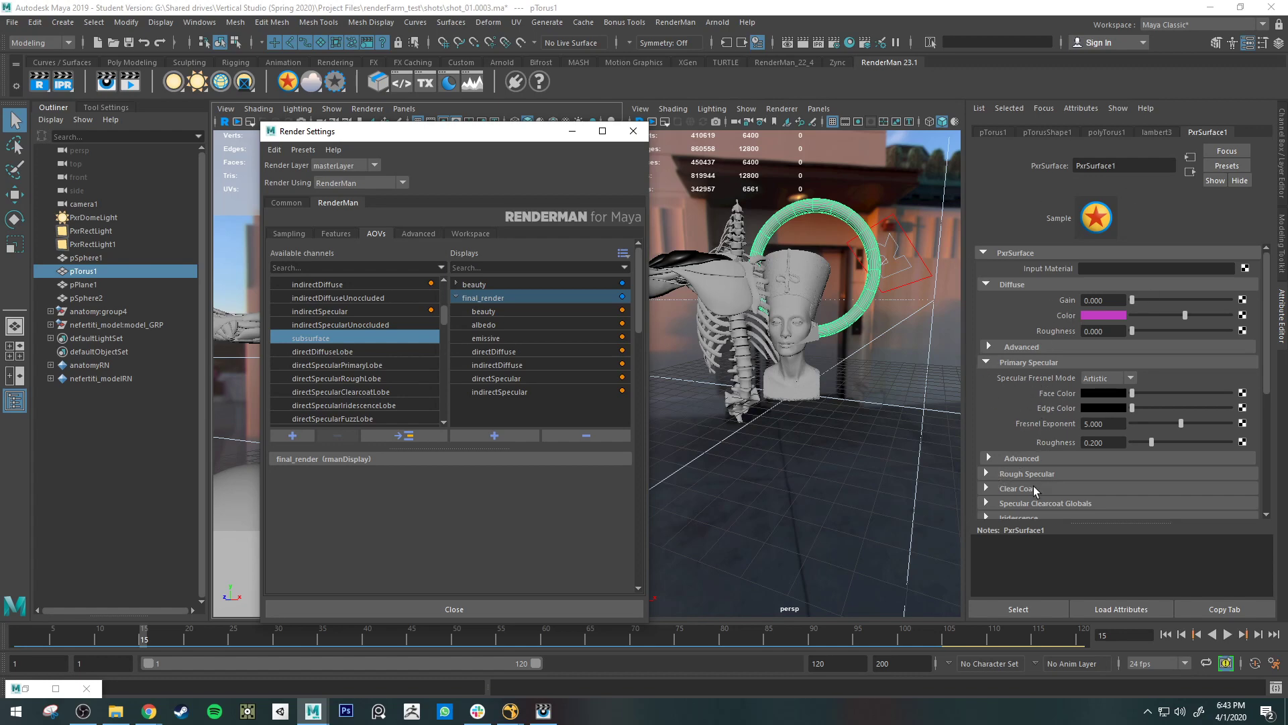
scroll(1060, 488, "down", 3)
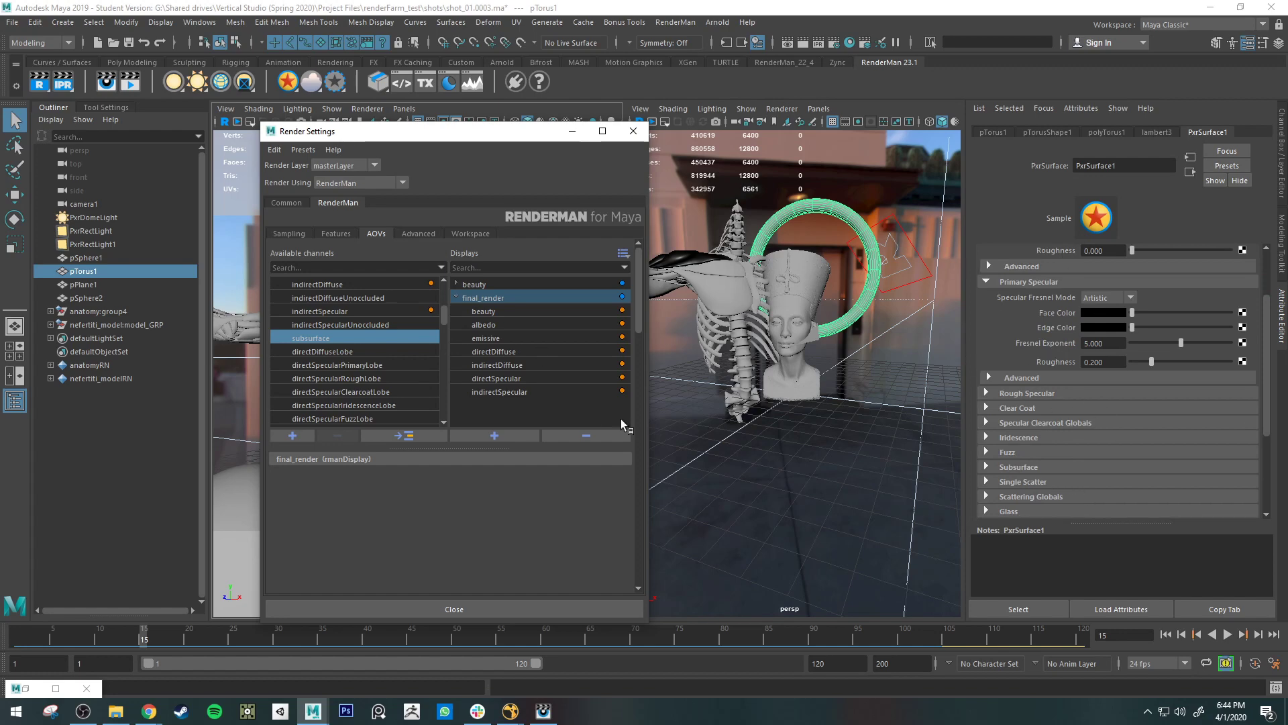
Examine the available direct, indirect and transmissive lobe channels, including the diffuse, primary specular, clearcoat and glass lobes.
left_click_drag(445, 322, 561, 325)
left_click(335, 351)
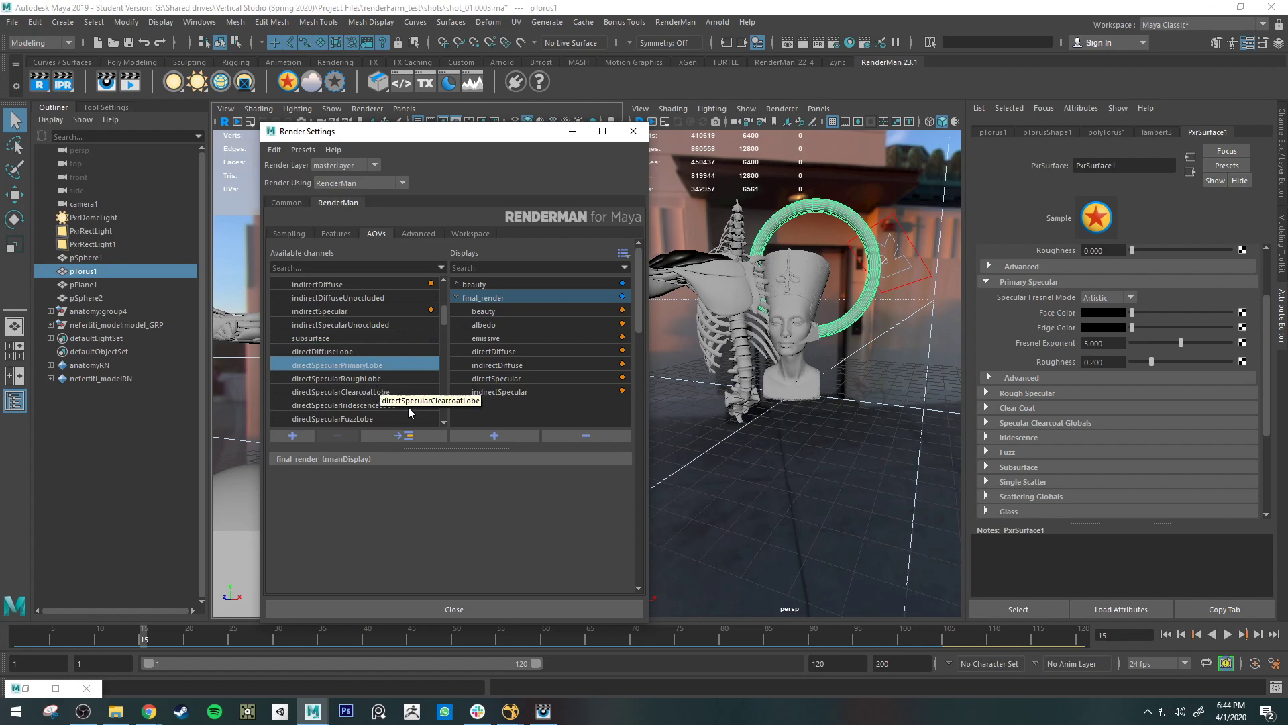
left_click(363, 365)
left_click(368, 392)
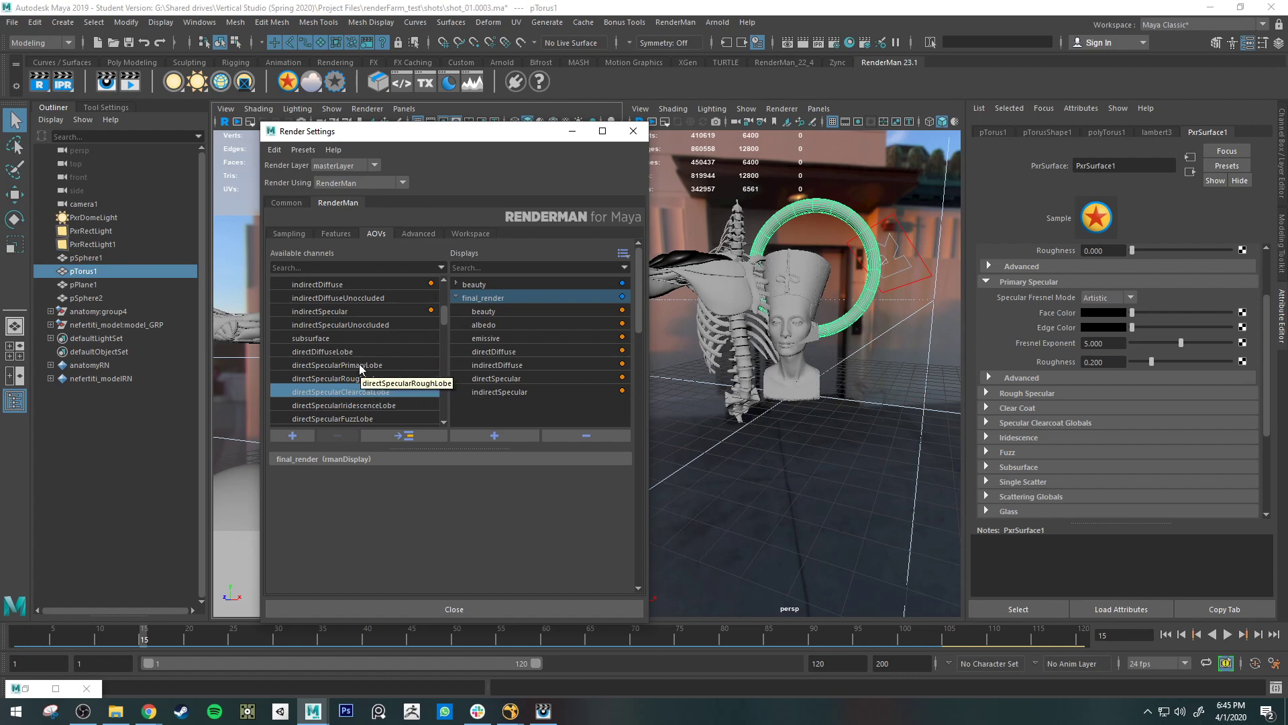
scroll(419, 385, "down", 3)
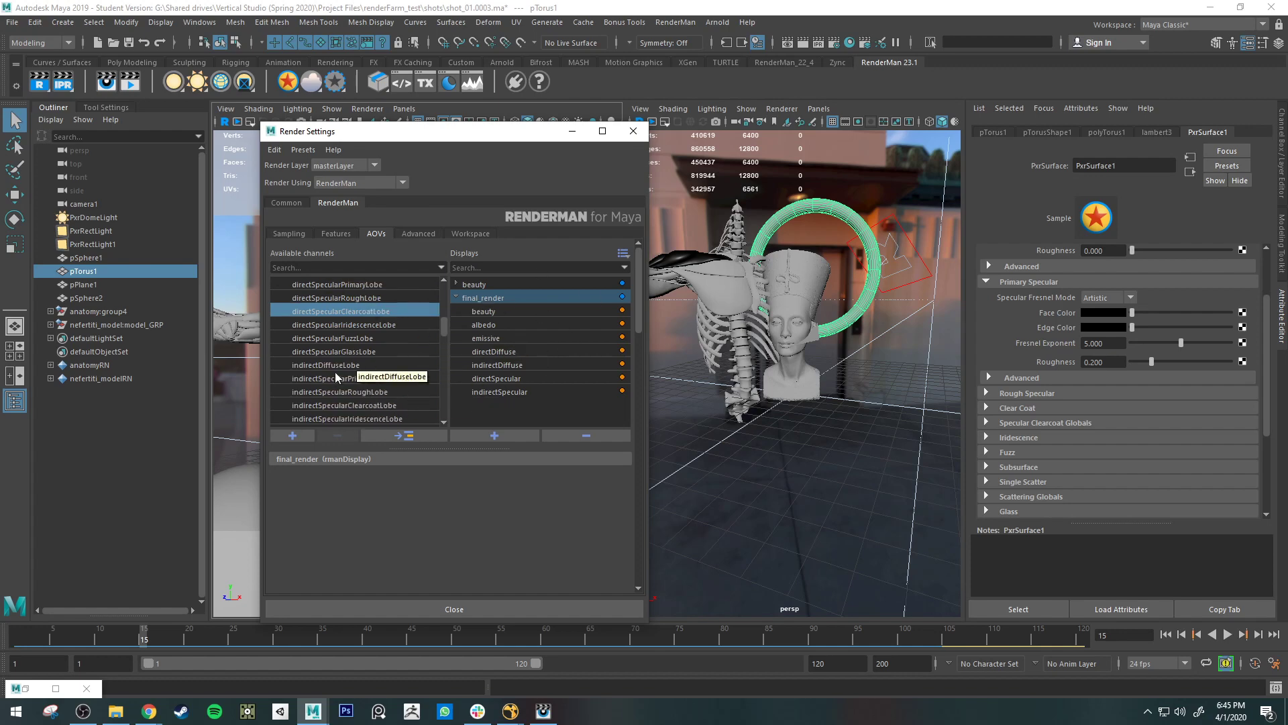
scroll(390, 376, "down", 3)
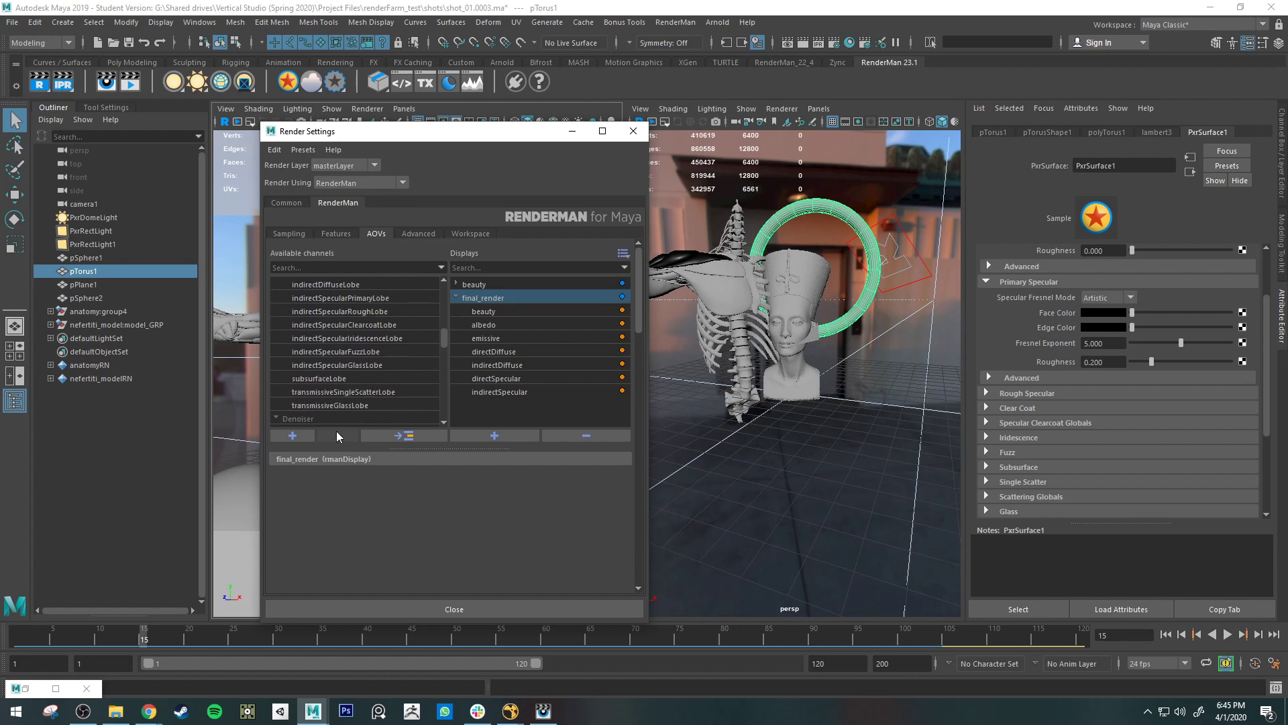
left_click(384, 404)
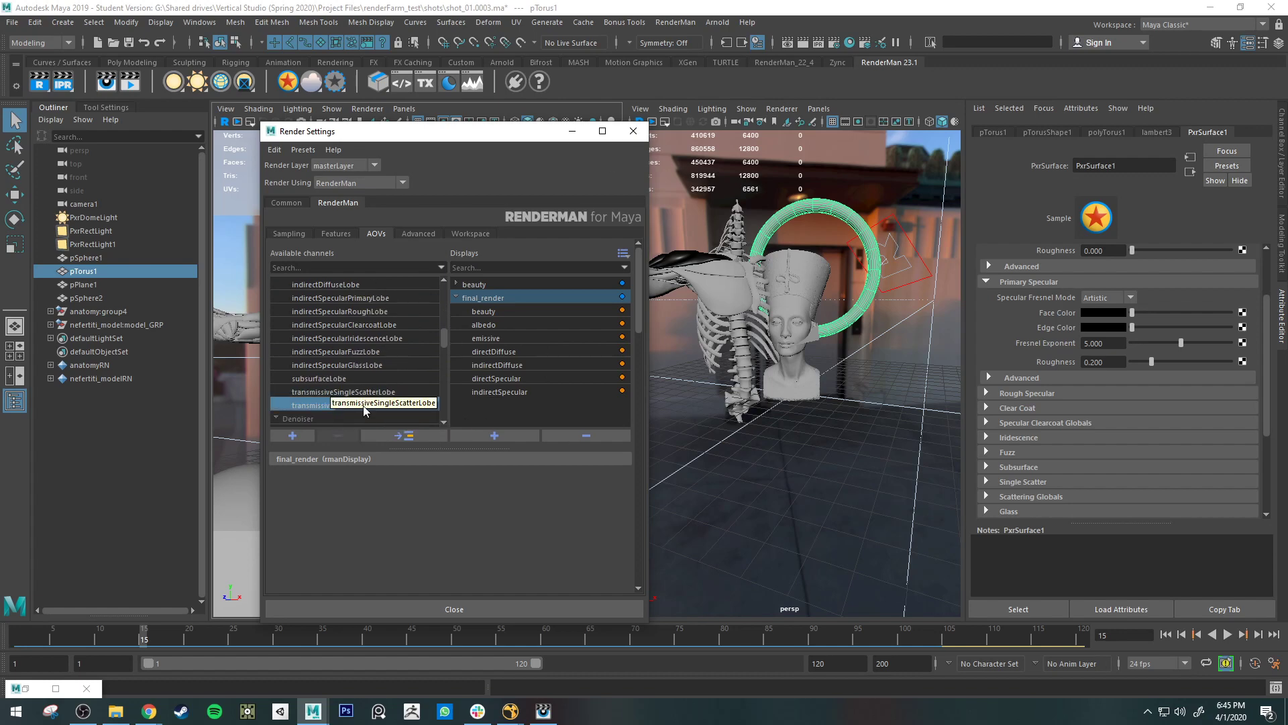
scroll(365, 403, "up", 4)
left_click(398, 339)
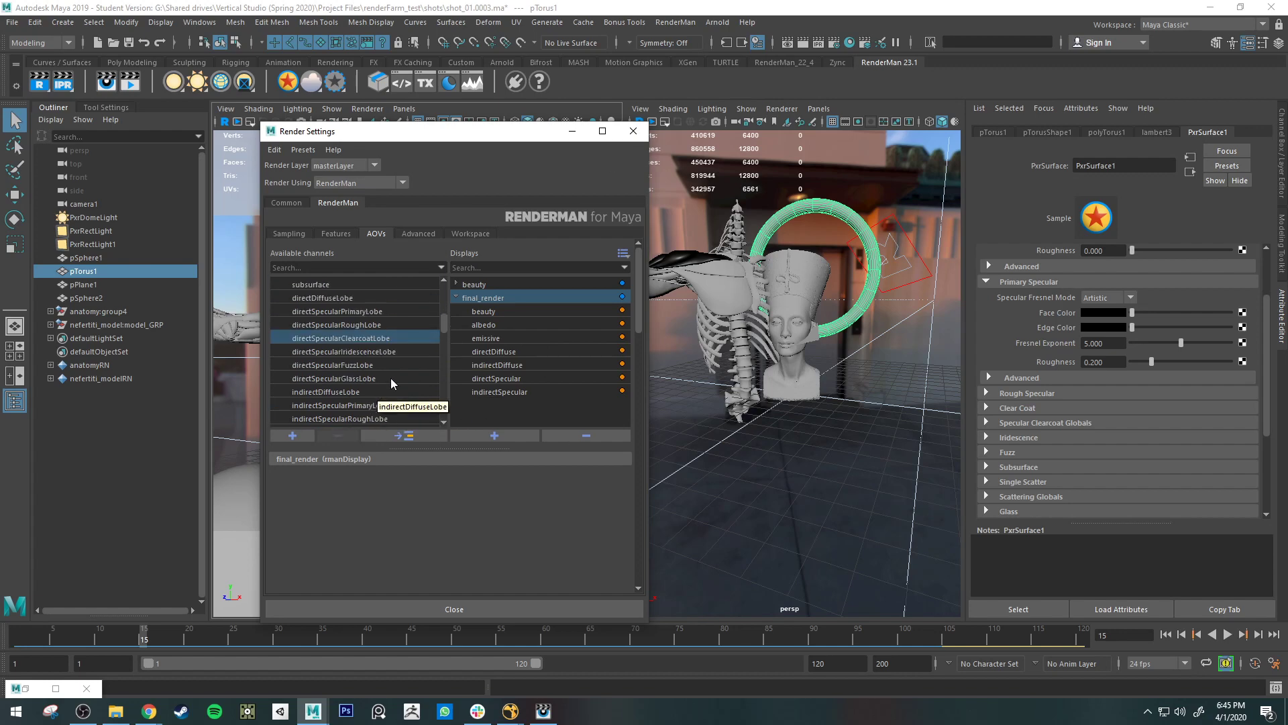
left_click(391, 339)
scroll(357, 368, "up", 2)
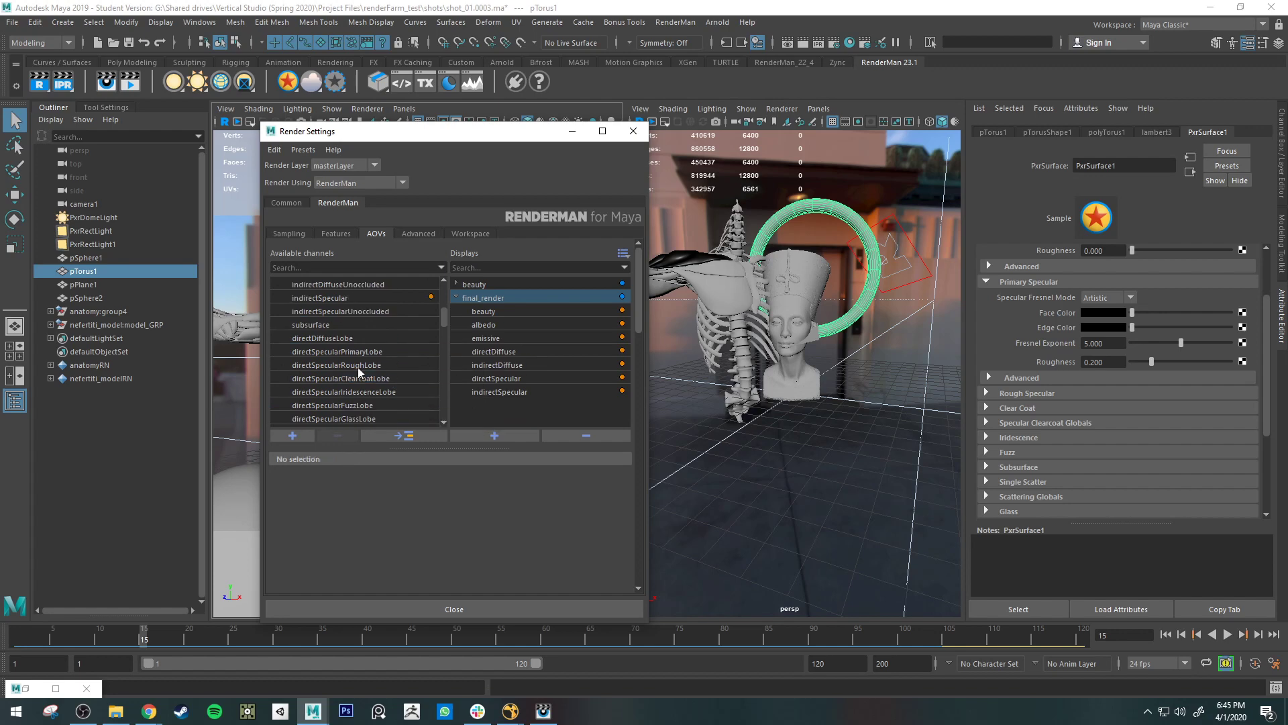
Add the subsurface and transmissiveGlassLobe channels to the final_render display.
left_click(334, 324)
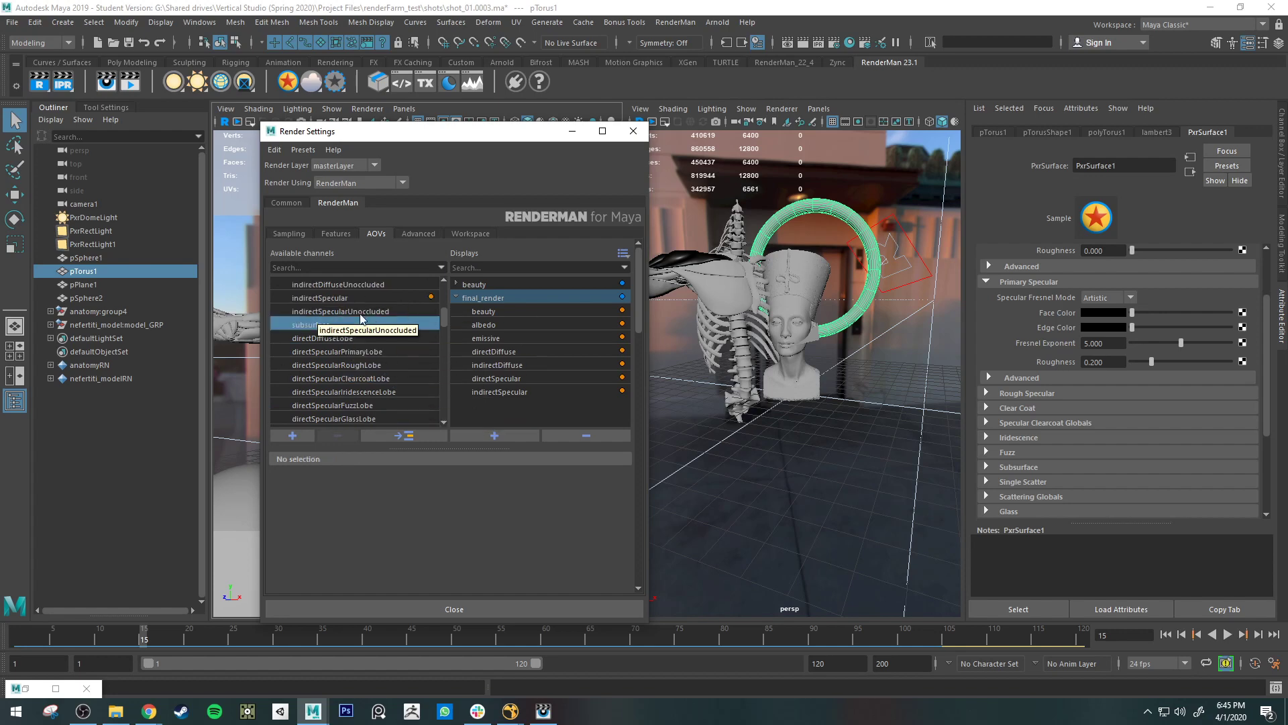
scroll(363, 339, "down", 5)
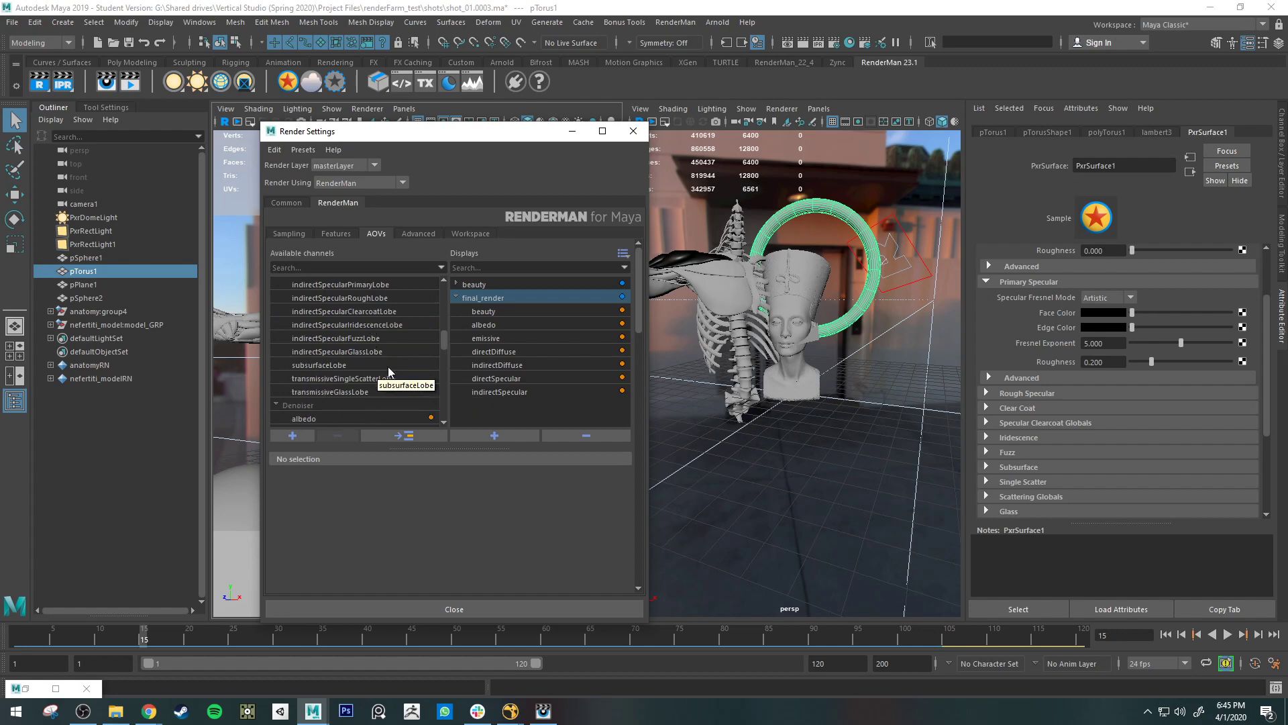
left_click(372, 392)
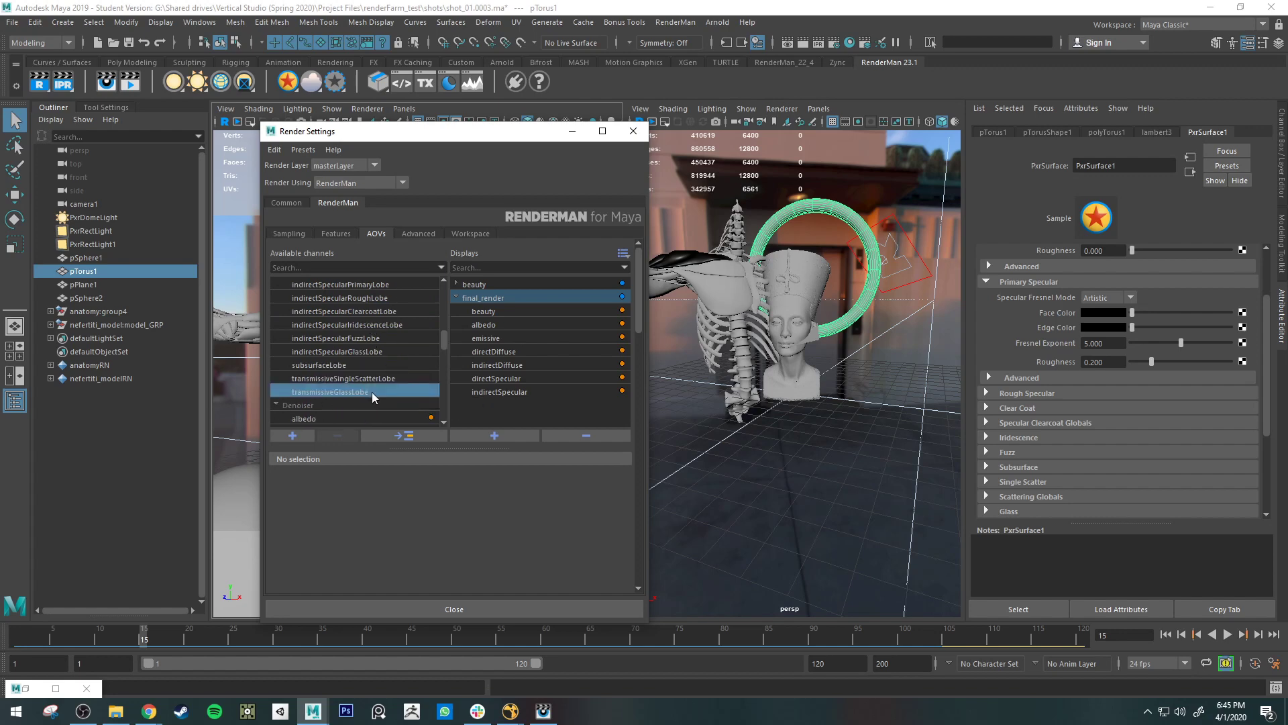
left_click(416, 437)
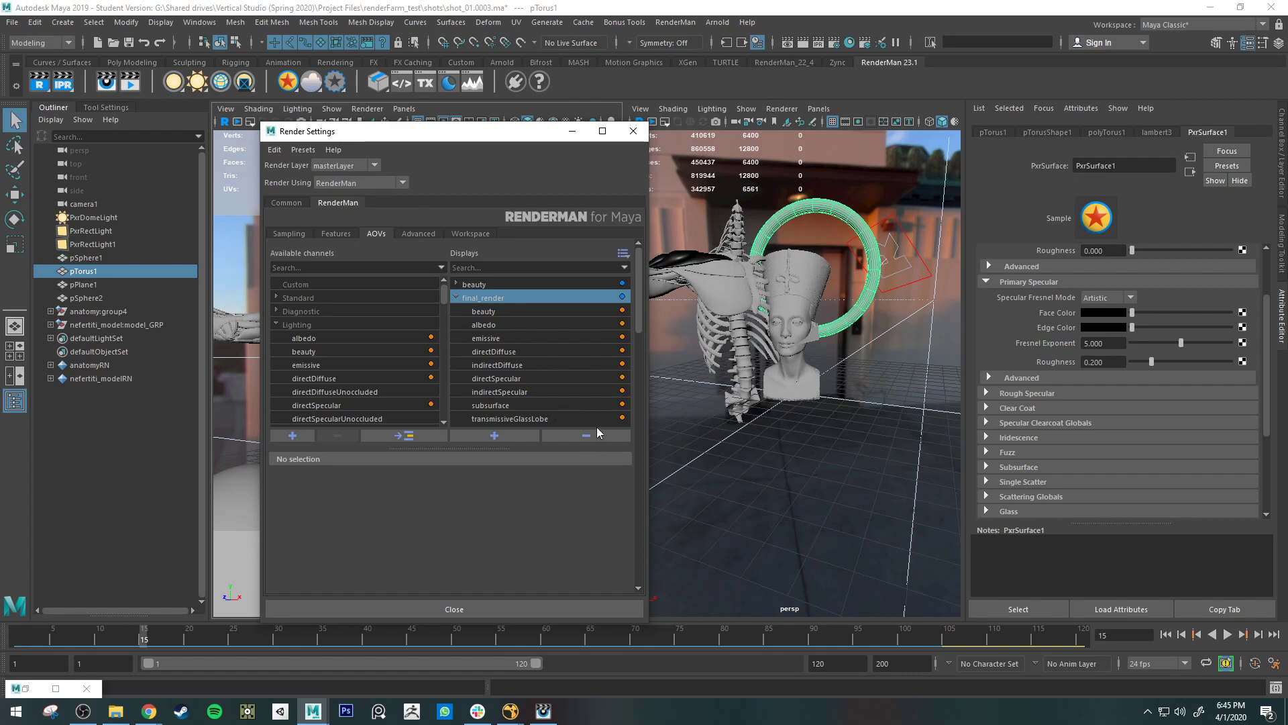
Locate transmissiveGlassLobe among the available channels and examine the Glass settings of pSphere2's IndustrialGlass1 material.
scroll(296, 374, "down", 4)
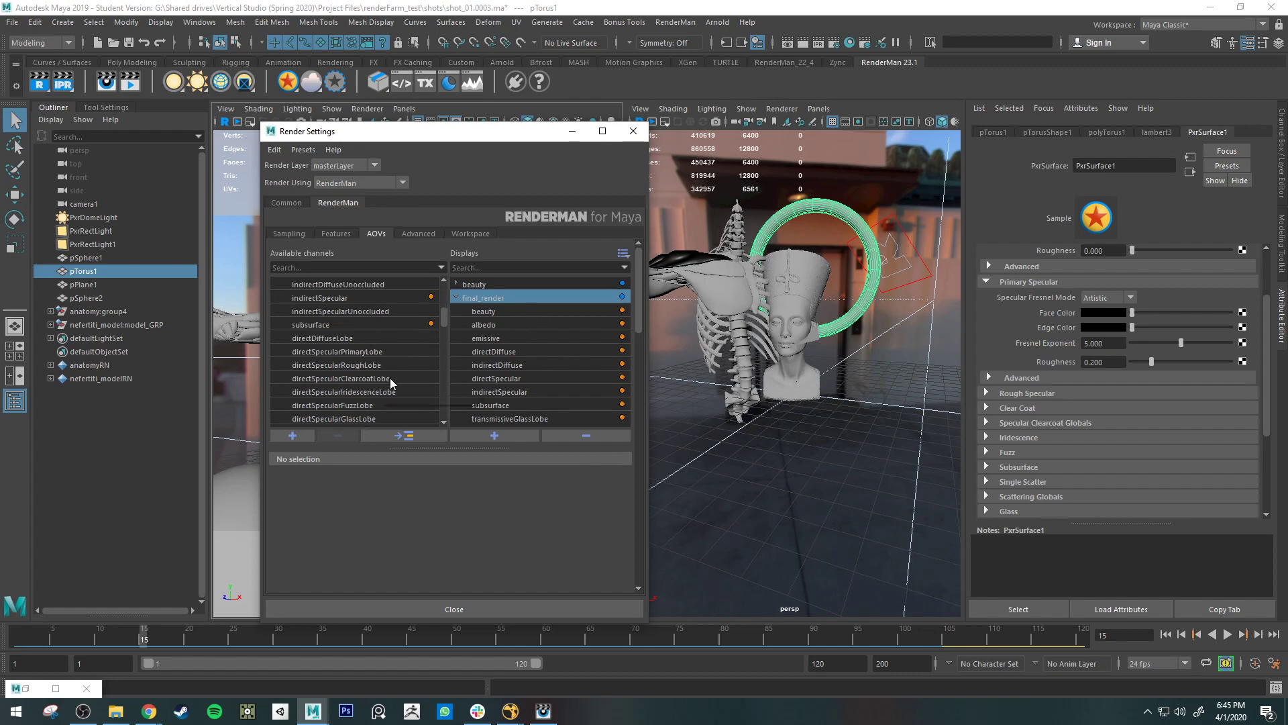
scroll(396, 372, "down", 5)
scroll(405, 381, "up", 4)
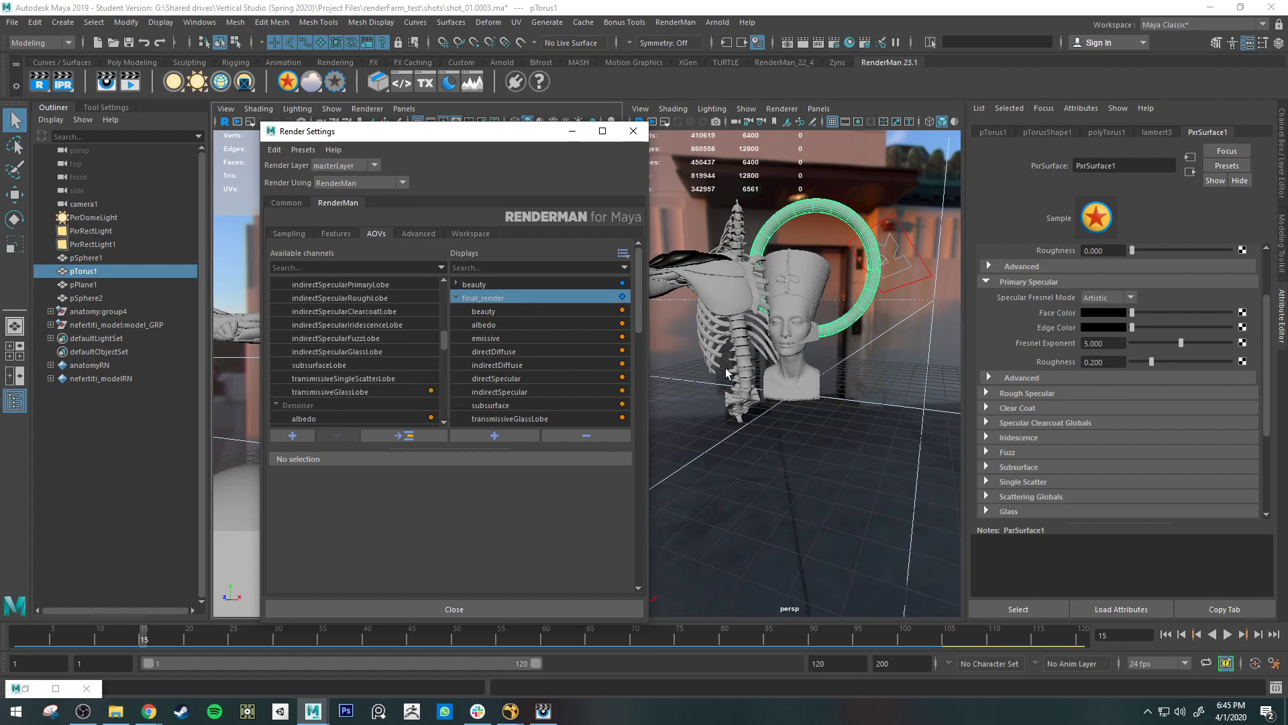
middle_click_drag(763, 477, 837, 456, "alt")
right_click_drag(837, 457, 778, 436, "alt")
left_click(777, 437)
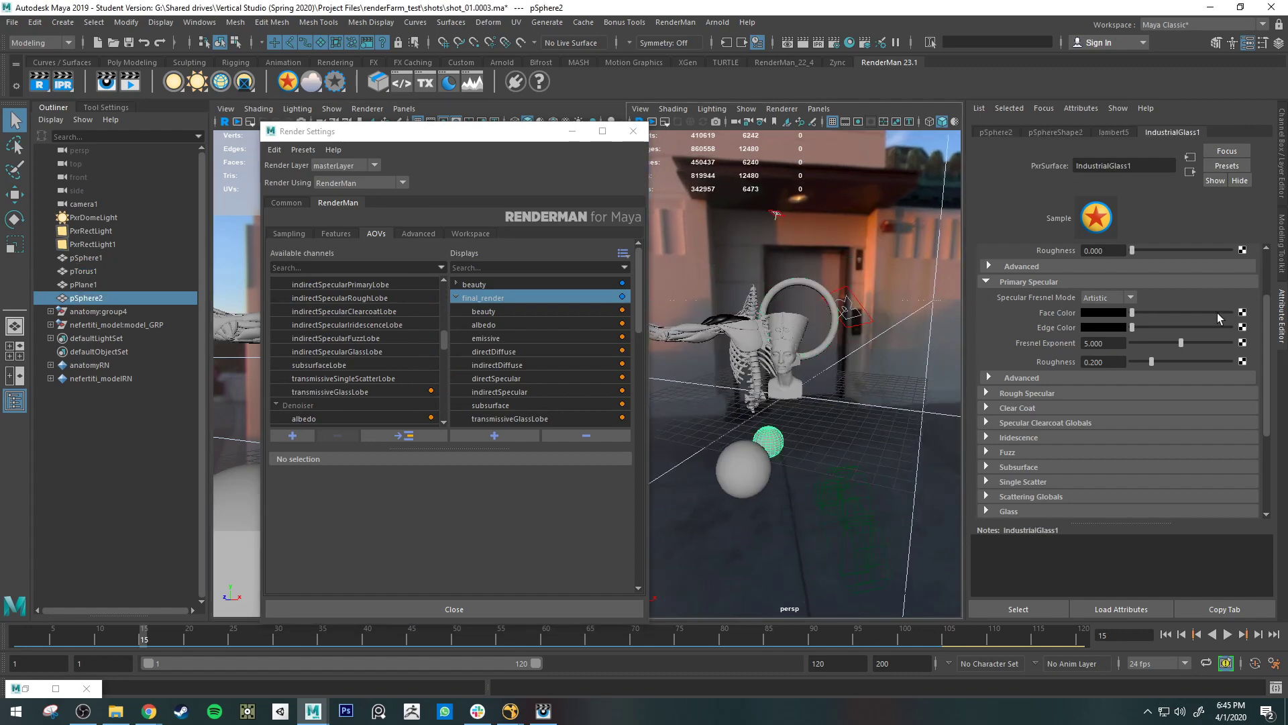
scroll(1040, 336, "down", 5)
left_click(1060, 371)
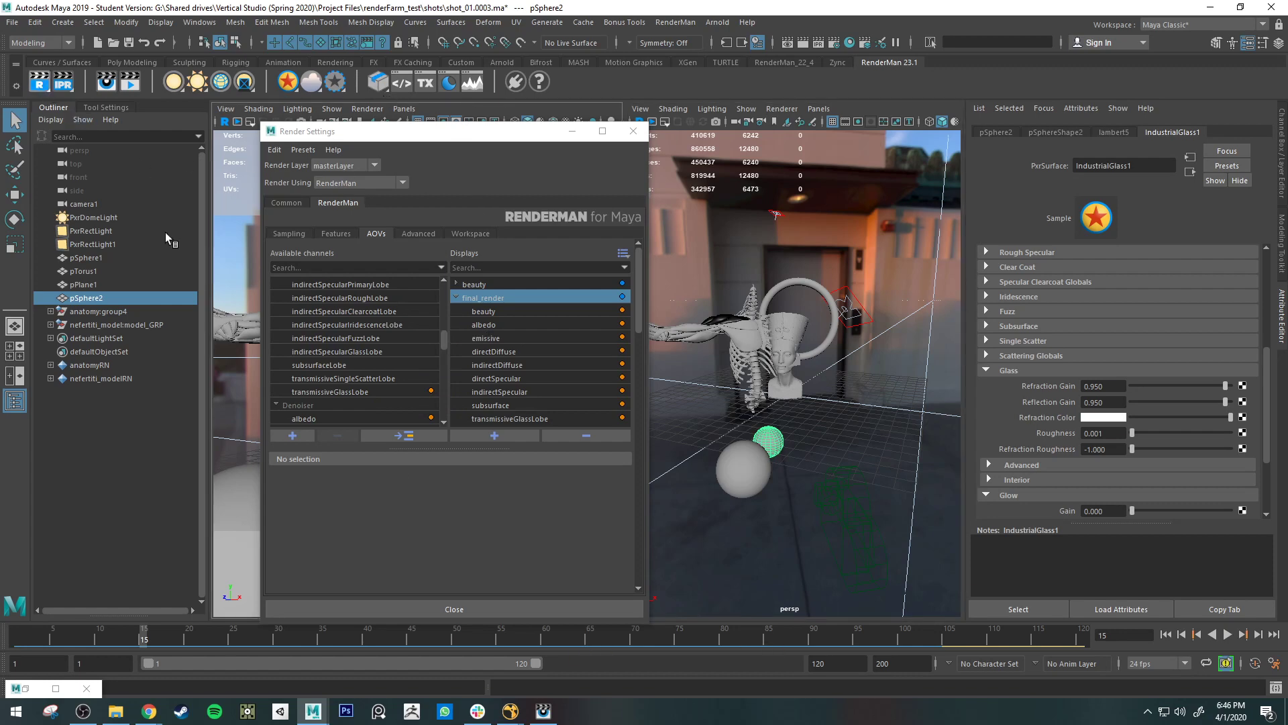
Render frame 15 through camera1, collapse the older catalog entries and expand the new render's entry.
left_click(544, 711)
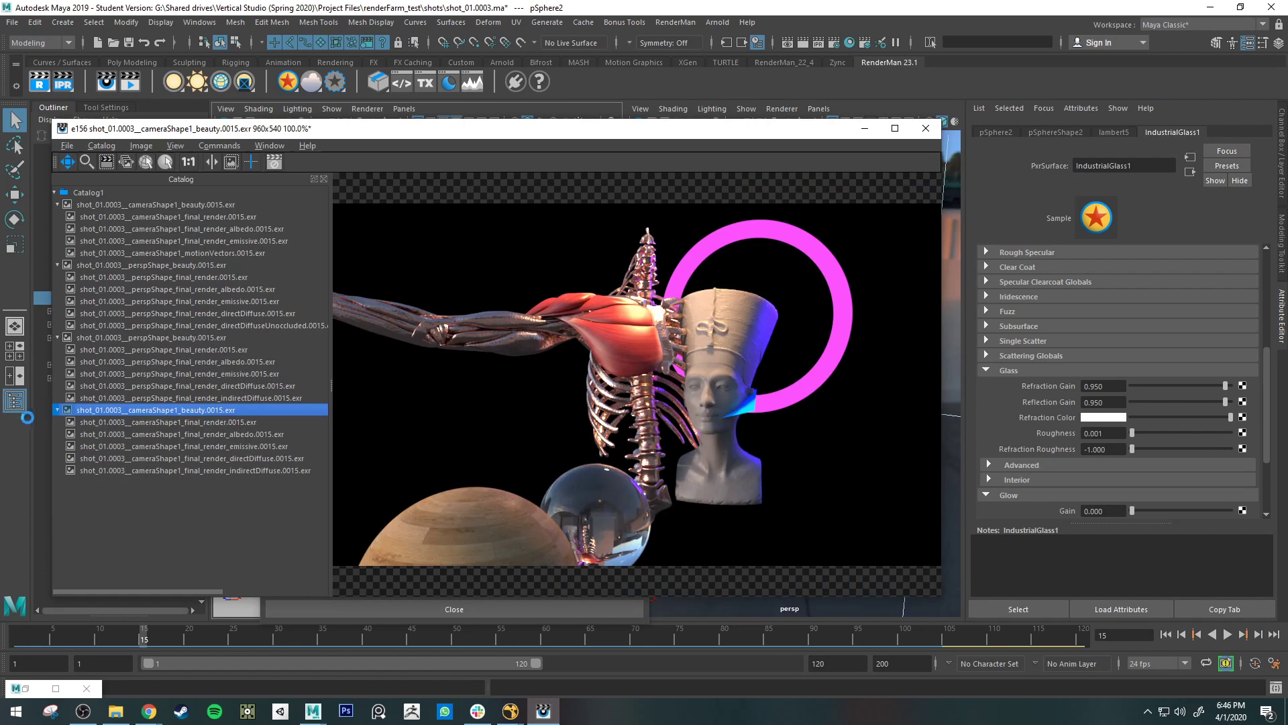
left_click(57, 410)
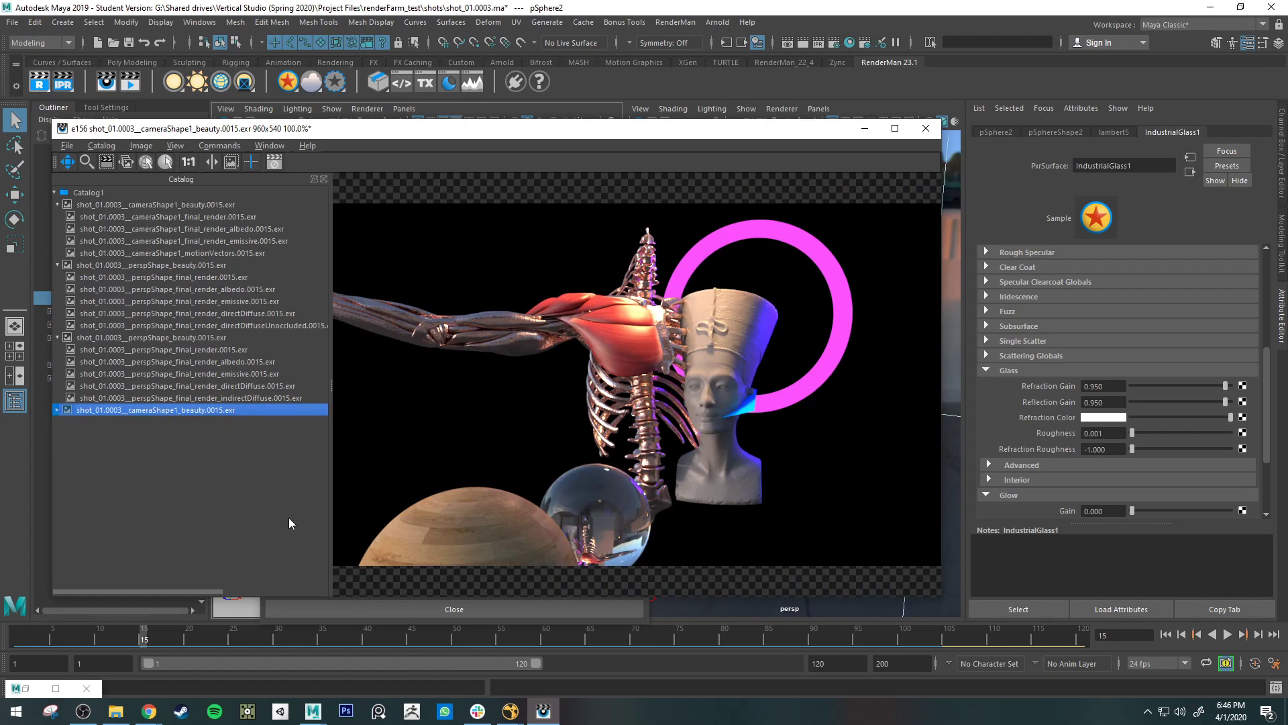
left_click(57, 338)
left_click(57, 265)
left_click(57, 205)
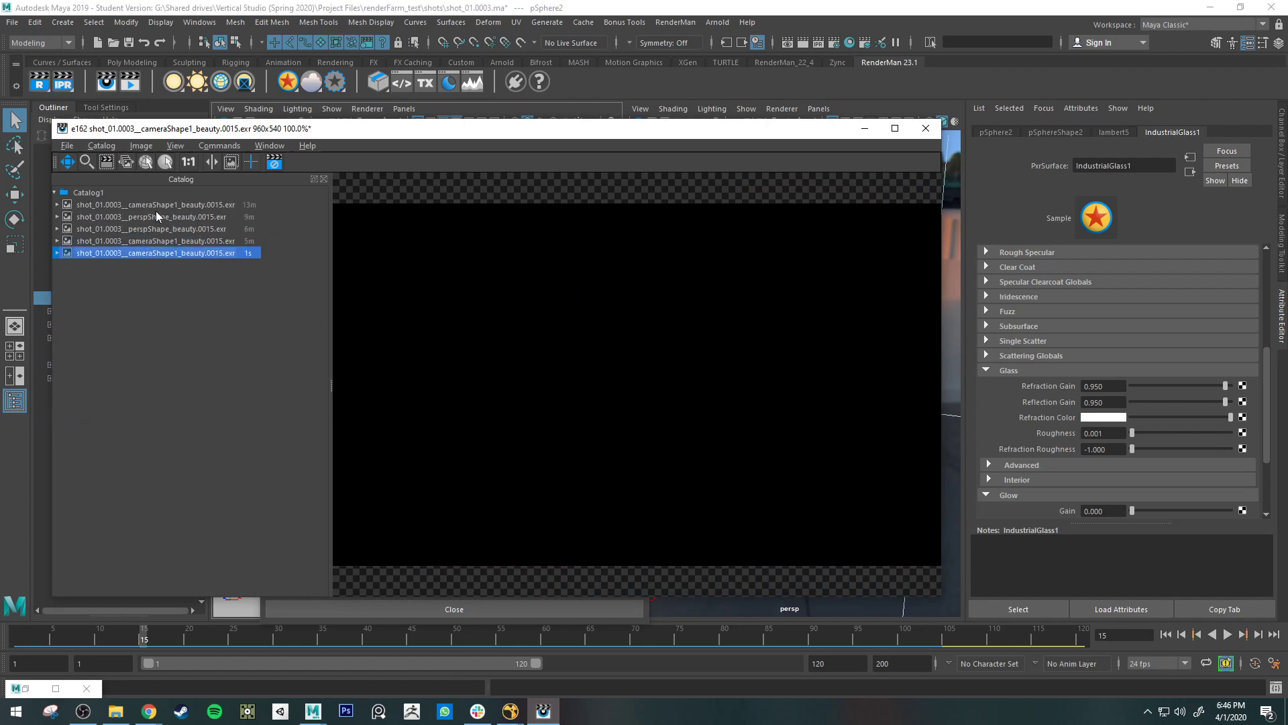
left_click(57, 253)
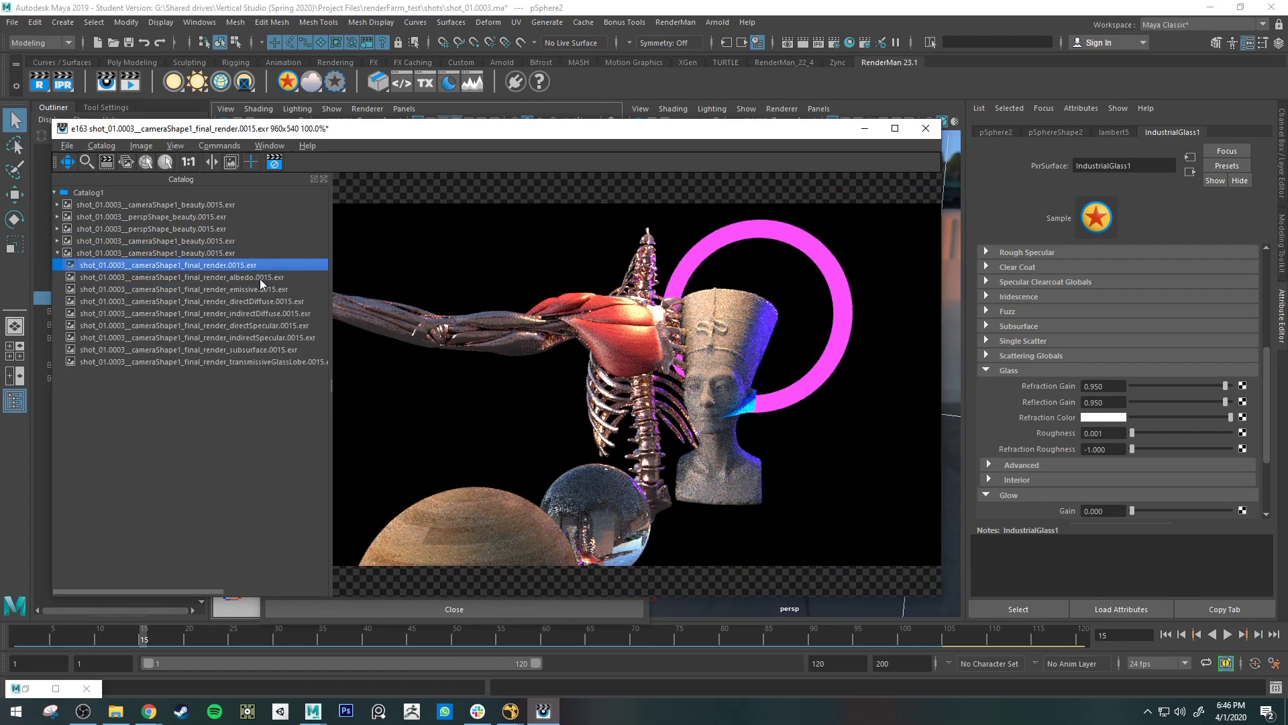
Review the new render's albedo, emissive, directDiffuse, indirectDiffuse and directSpecular images in turn.
left_click(260, 279)
left_click(260, 291)
left_click(264, 303)
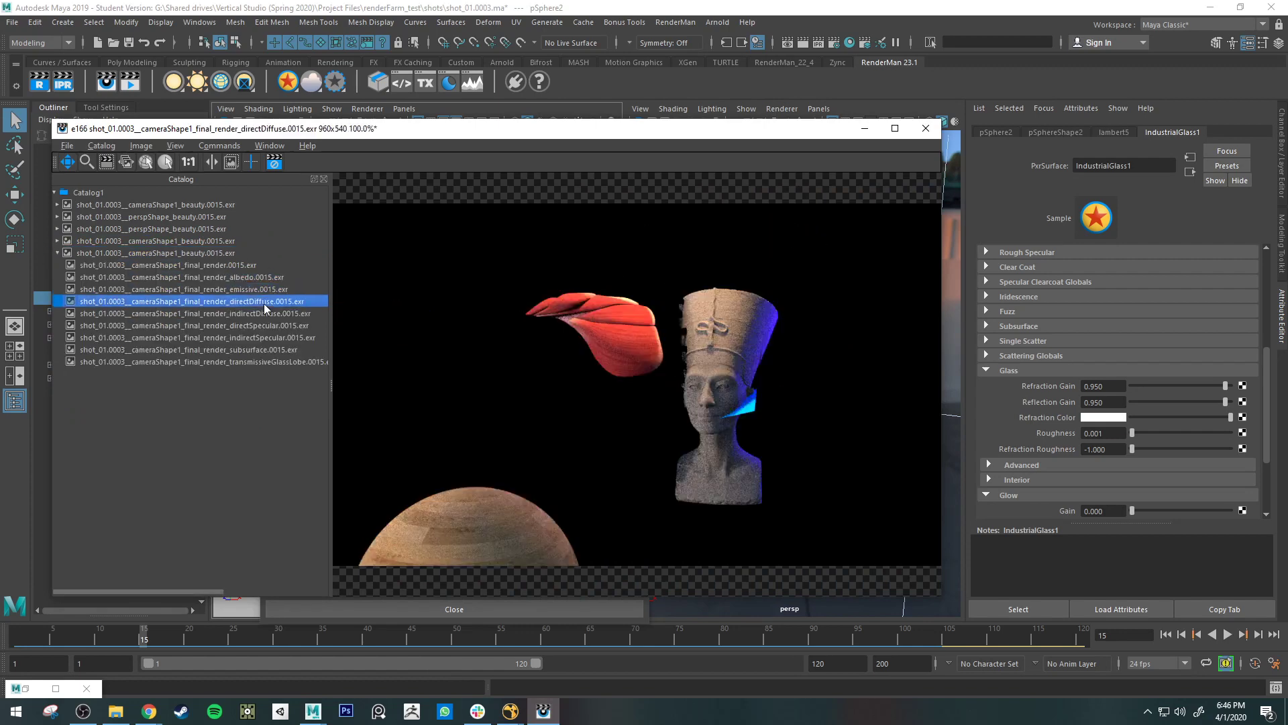
left_click(271, 312)
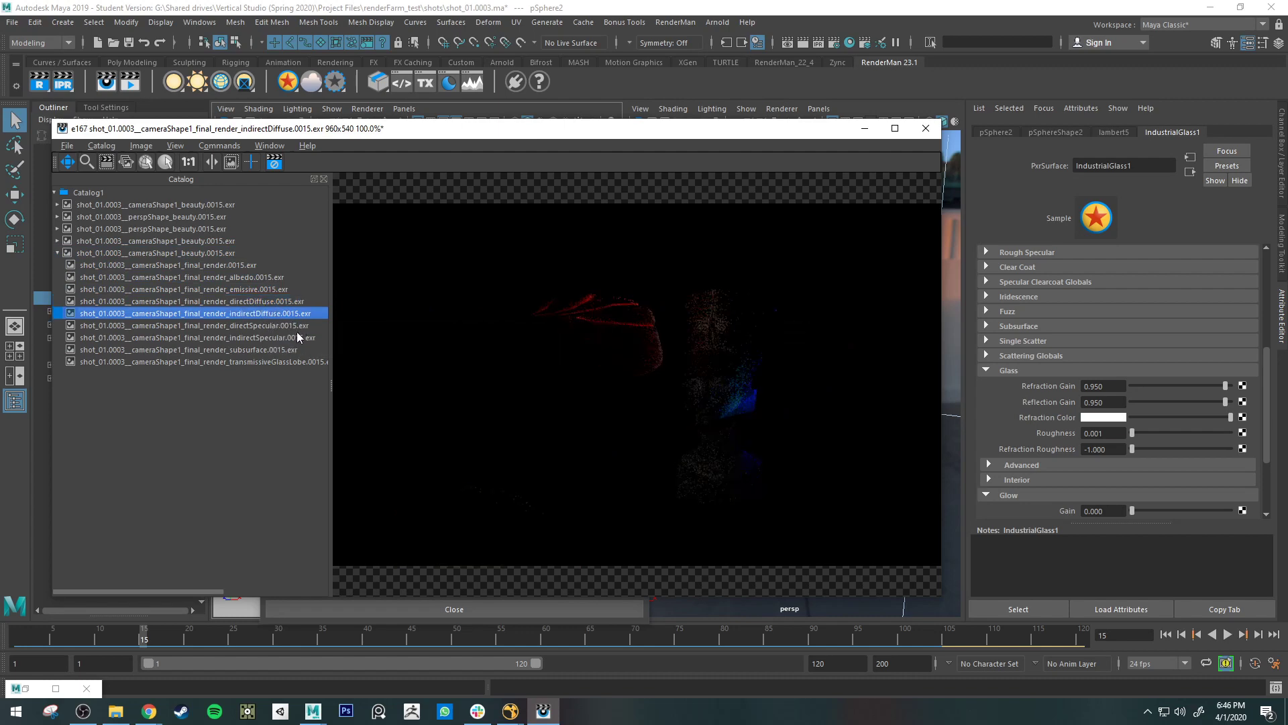
left_click(296, 326)
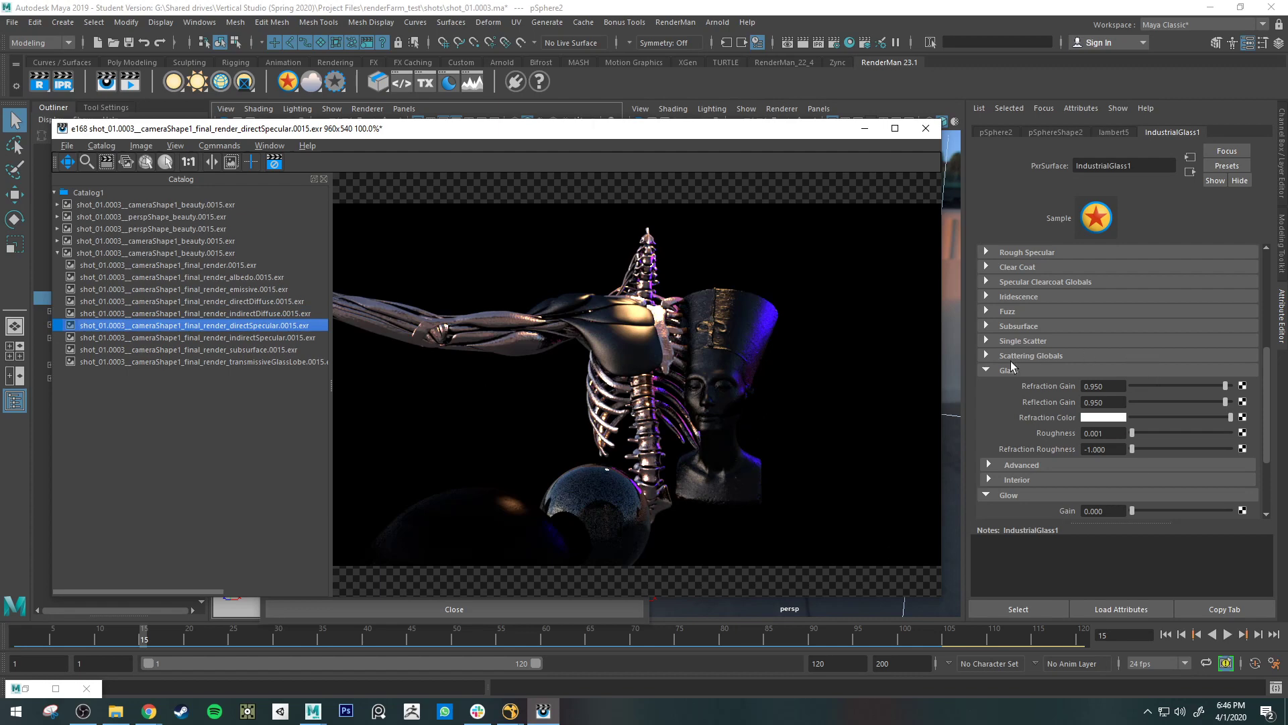
Examine the Diffuse and Primary Specular settings of the IndustrialGlass1 material.
scroll(1041, 336, "up", 3)
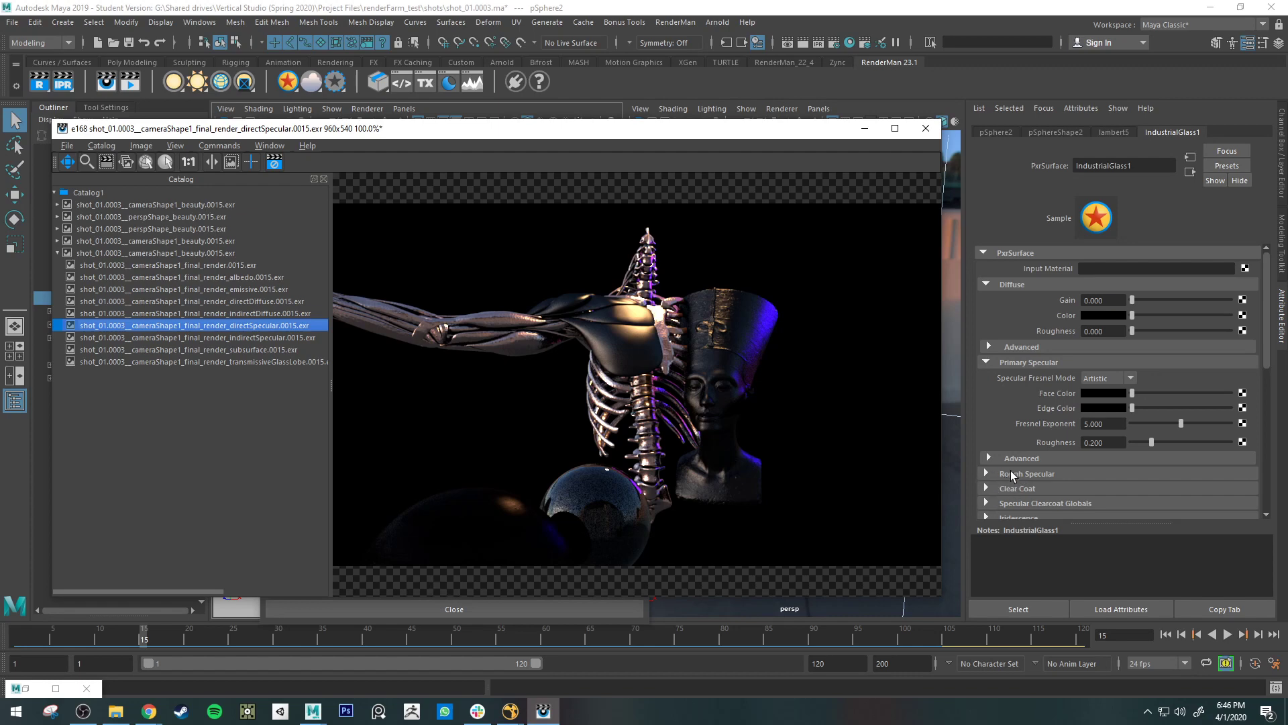
scroll(1055, 474, "down", 3)
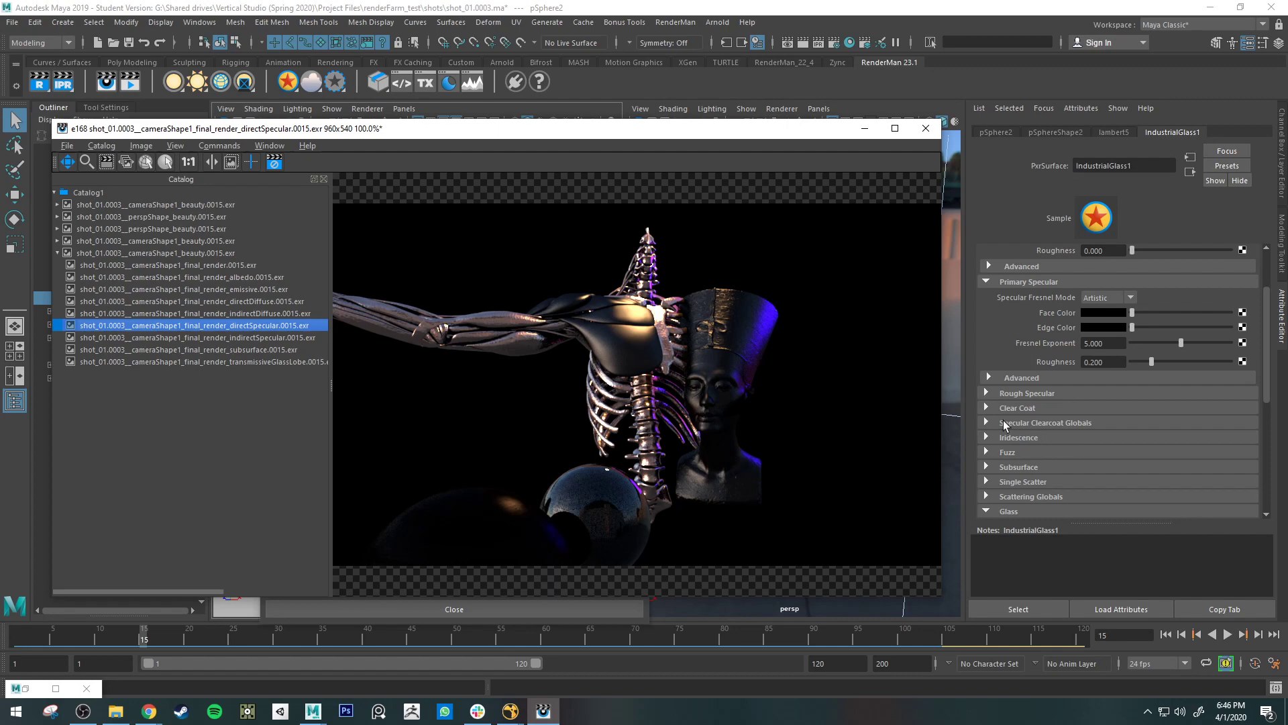
scroll(1006, 416, "up", 3)
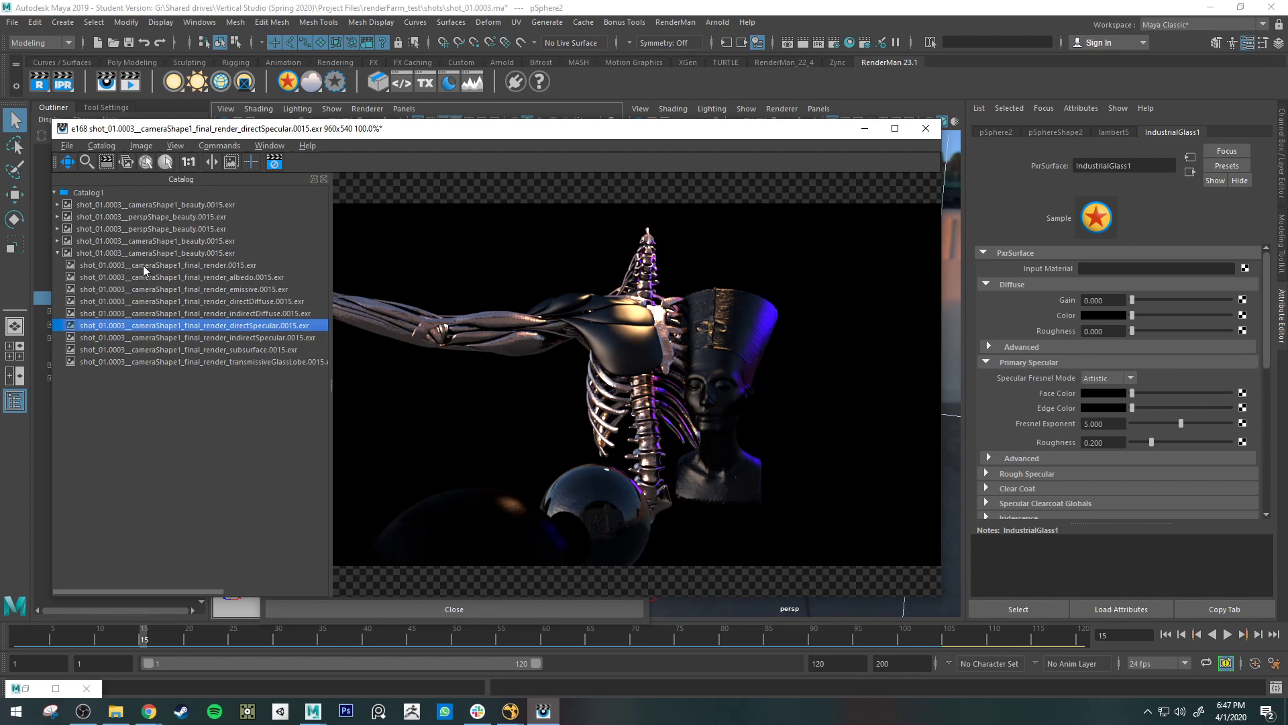
Compare the newest render's beauty image with its directDiffuse and directSpecular images.
left_click(191, 254)
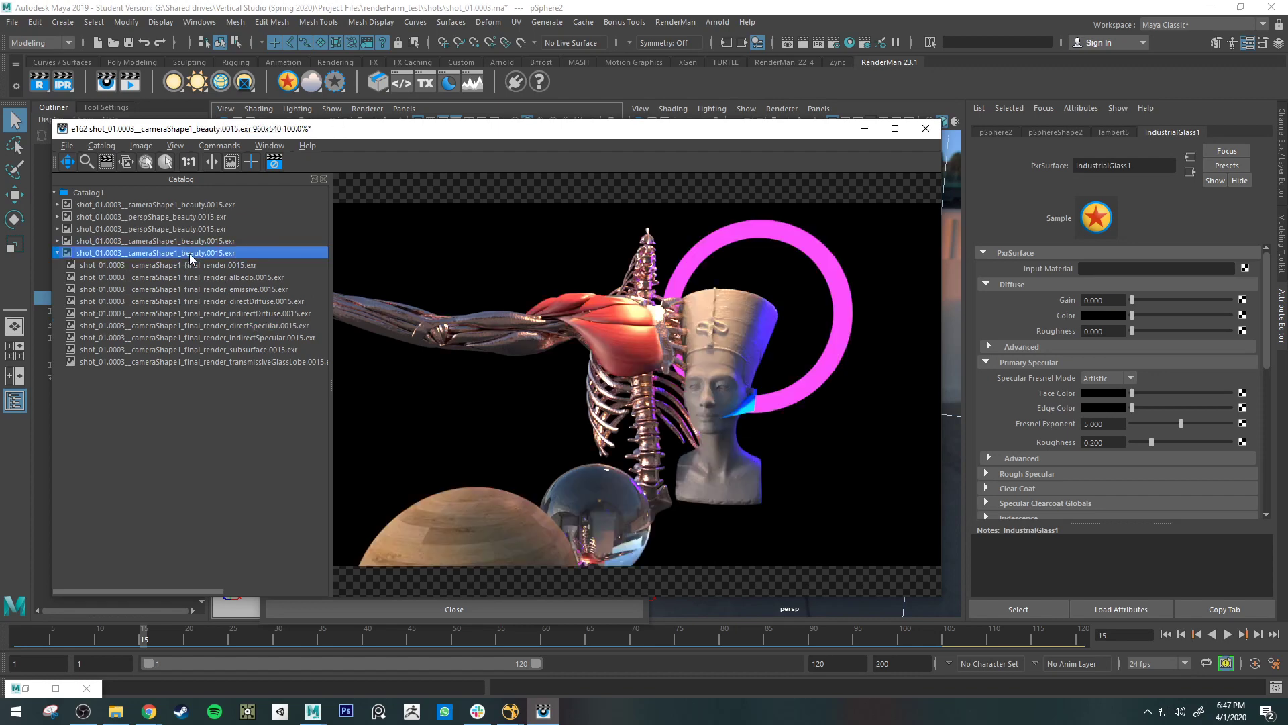
left_click(265, 301)
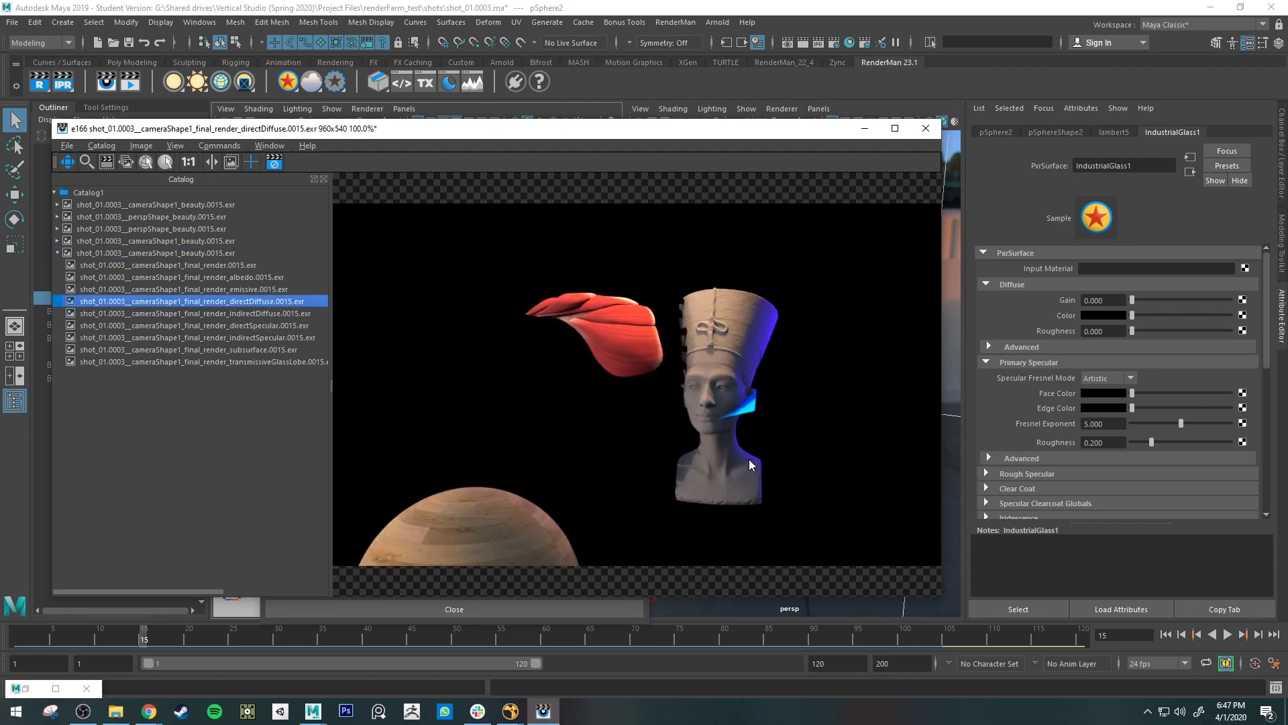
left_click(275, 326)
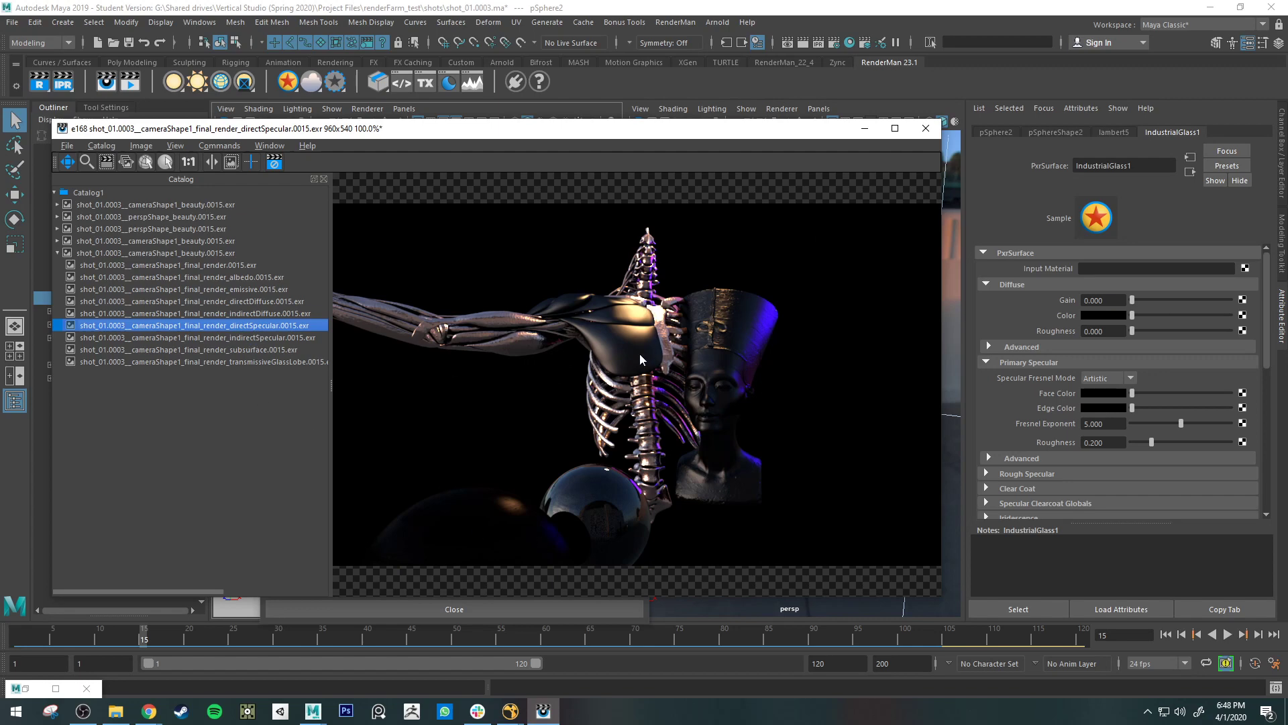
Compare the directSpecular image back and forth with the indirectSpecular and directDiffuse images.
left_click(291, 337)
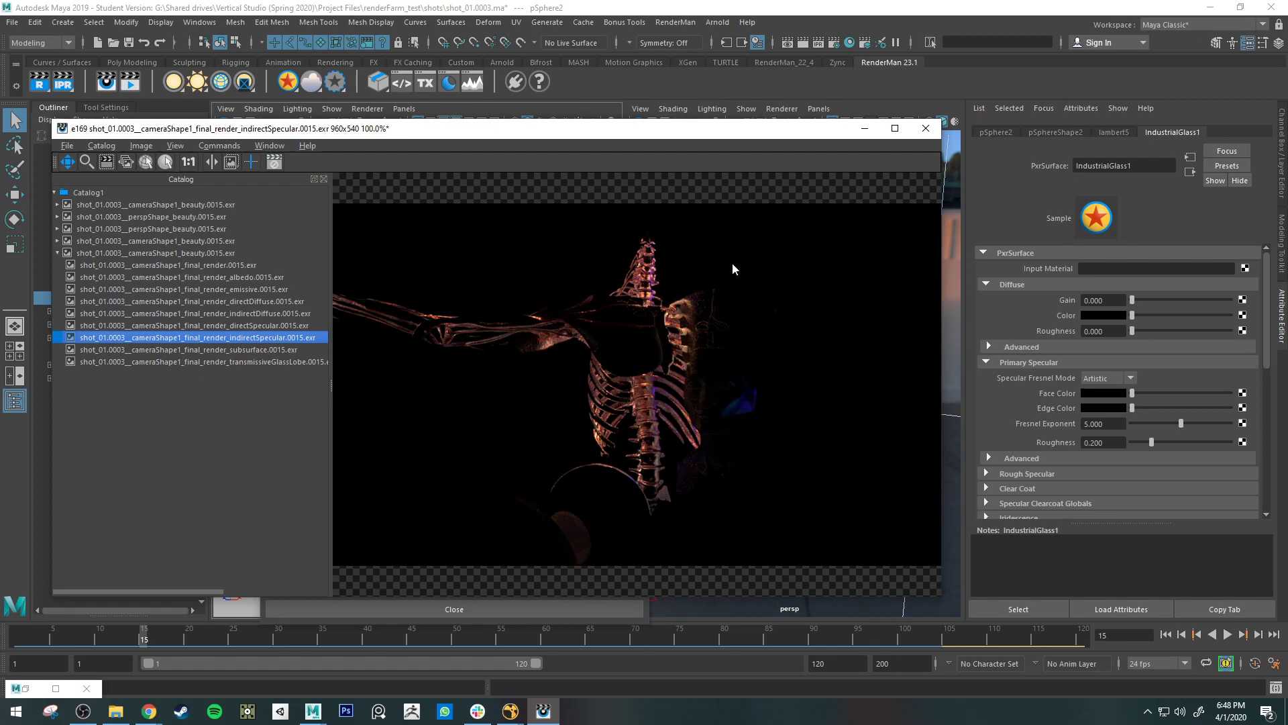
left_click(276, 325)
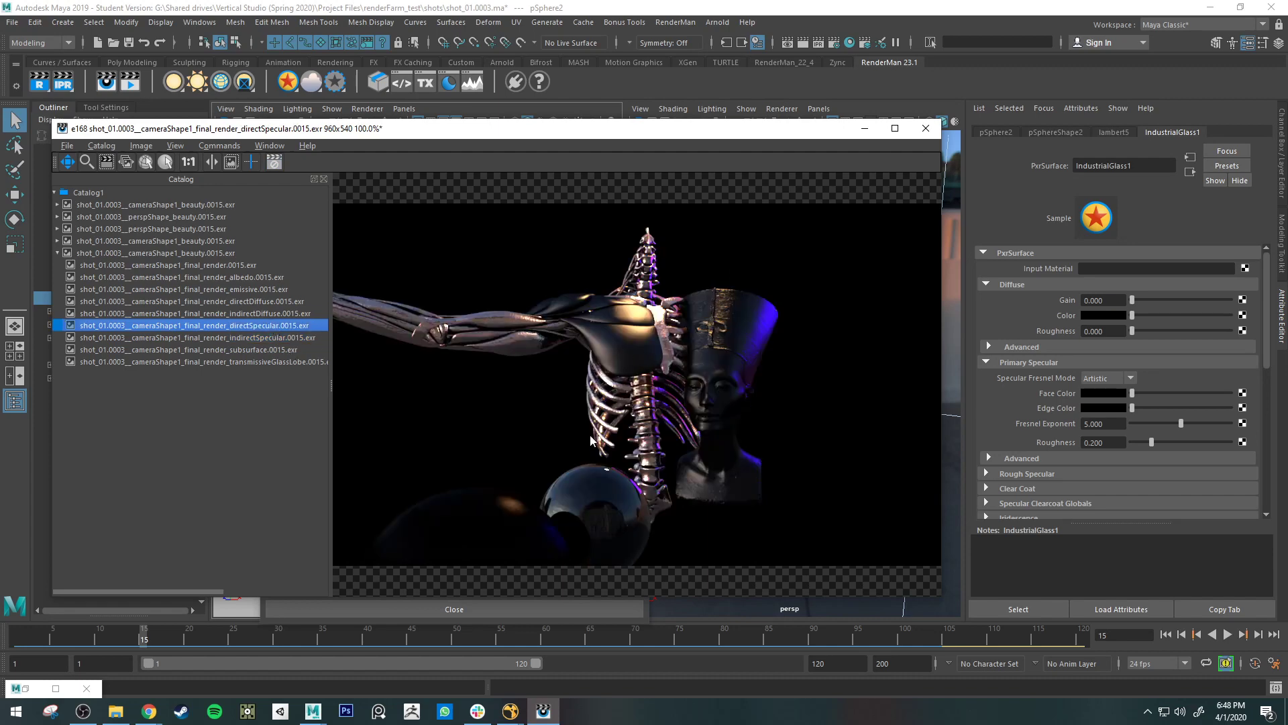
left_click(280, 338)
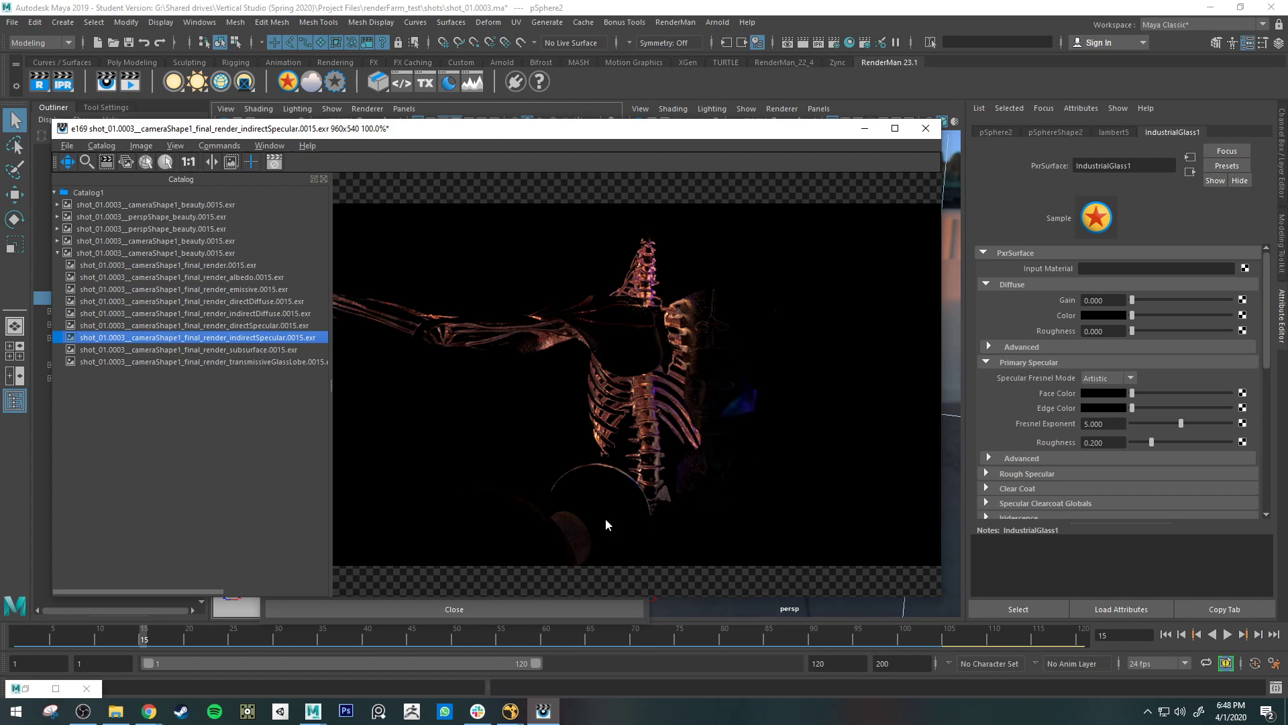
left_click(286, 327)
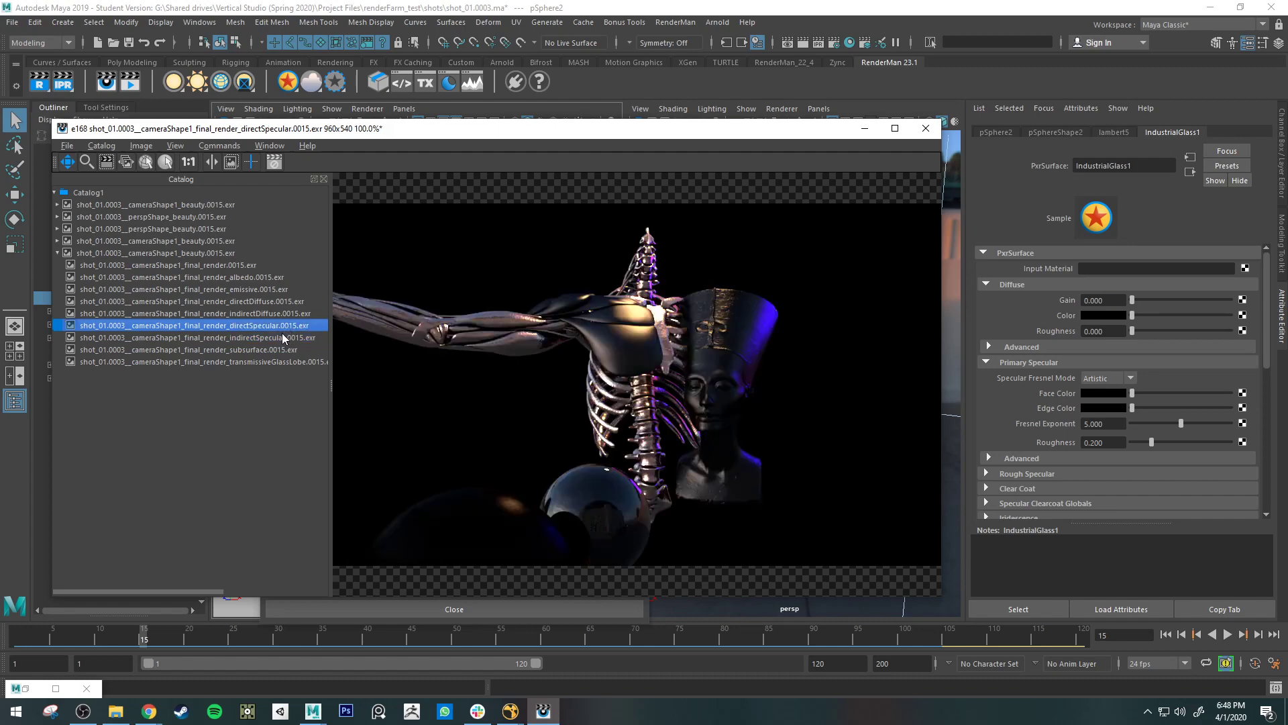
left_click(282, 335)
left_click(287, 327)
left_click(284, 302)
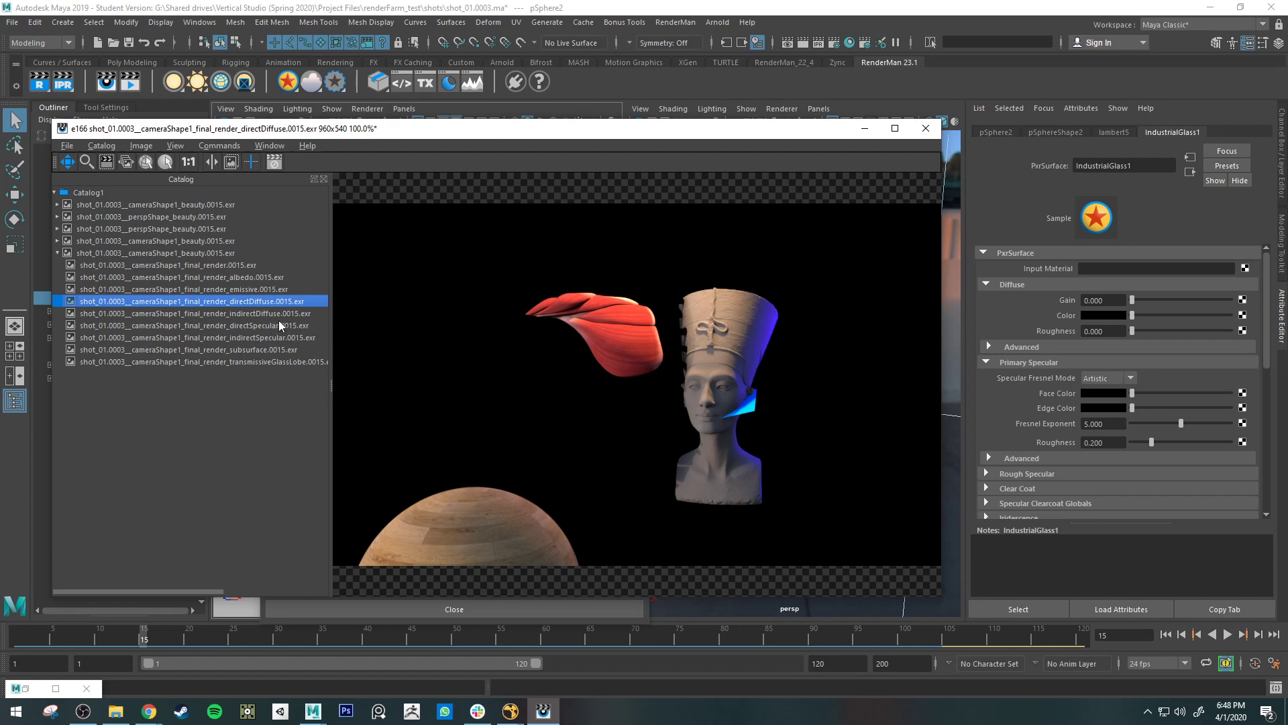
left_click(259, 326)
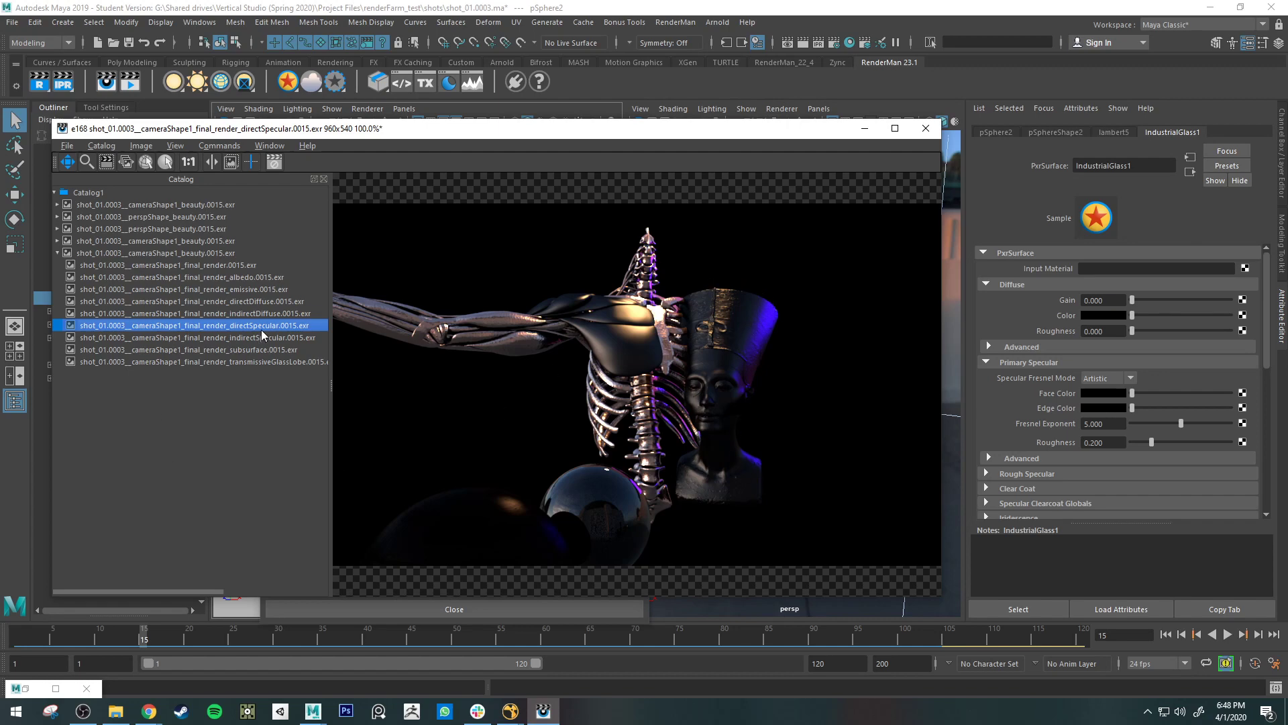
View the subsurface image, then check the Subsurface settings of pSphere1's Oak_Wooden_Floor material.
left_click(175, 349)
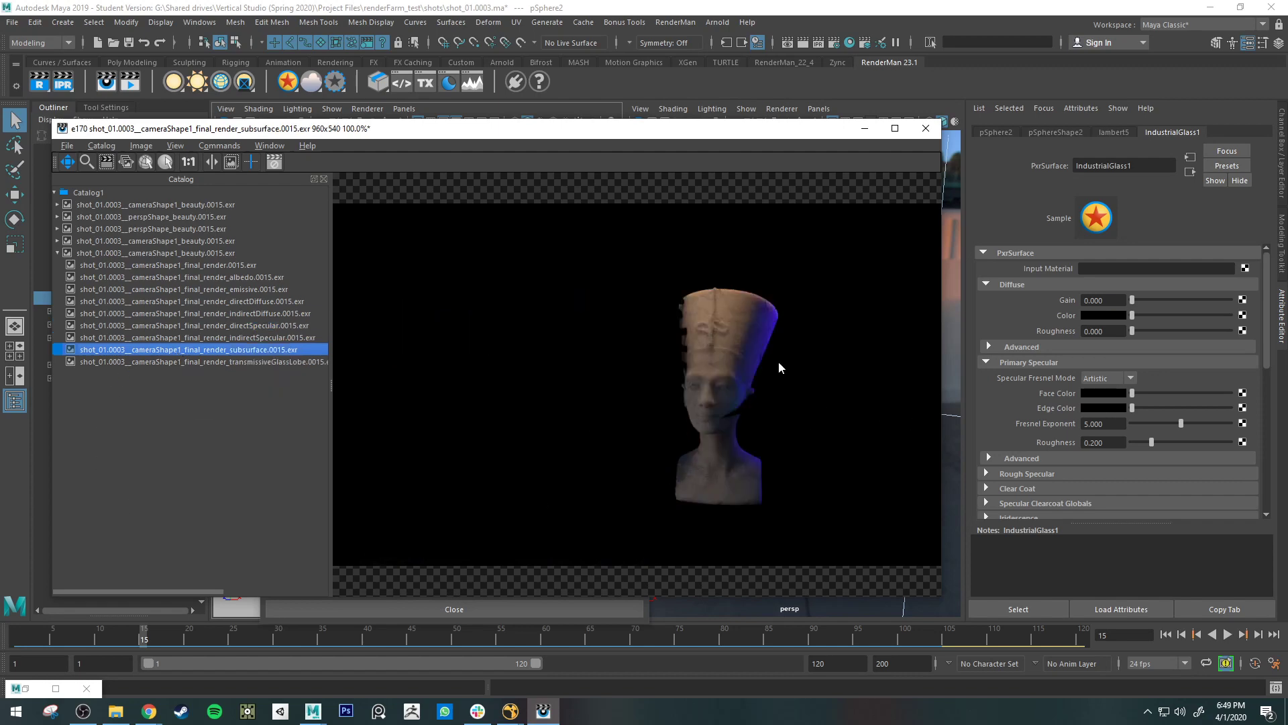
left_click_drag(783, 132, 457, 128)
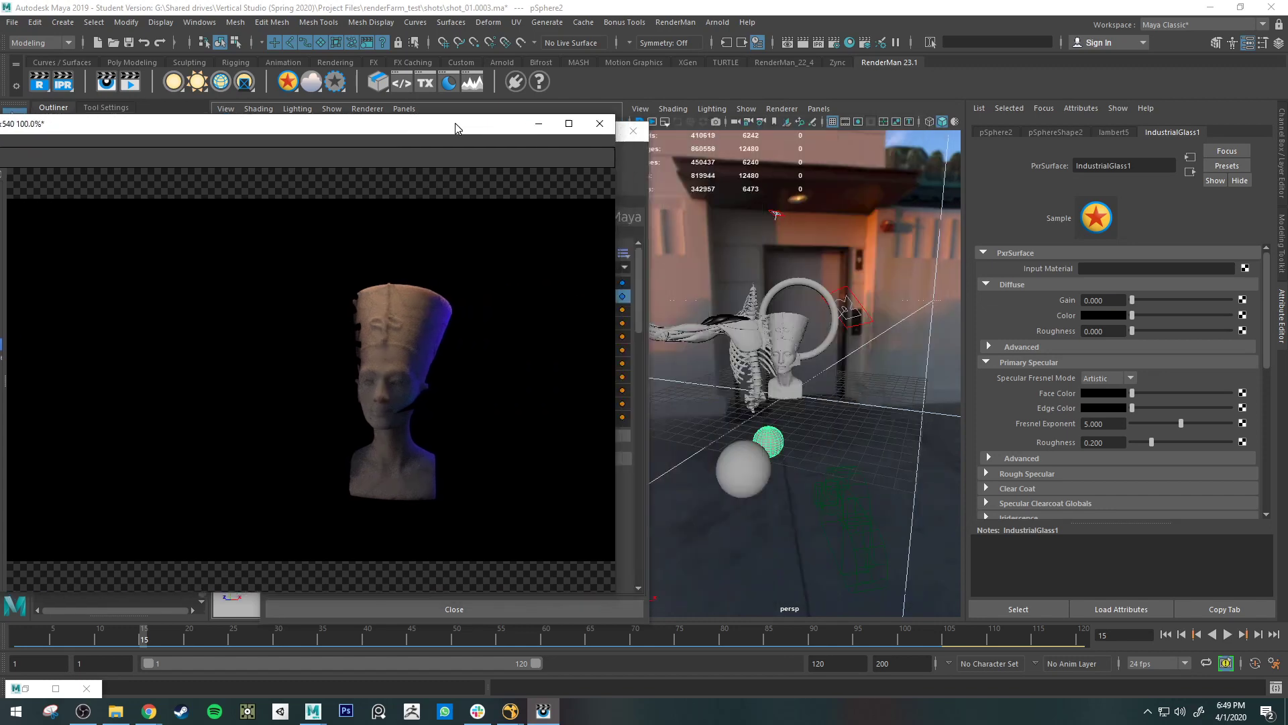
left_click(795, 369)
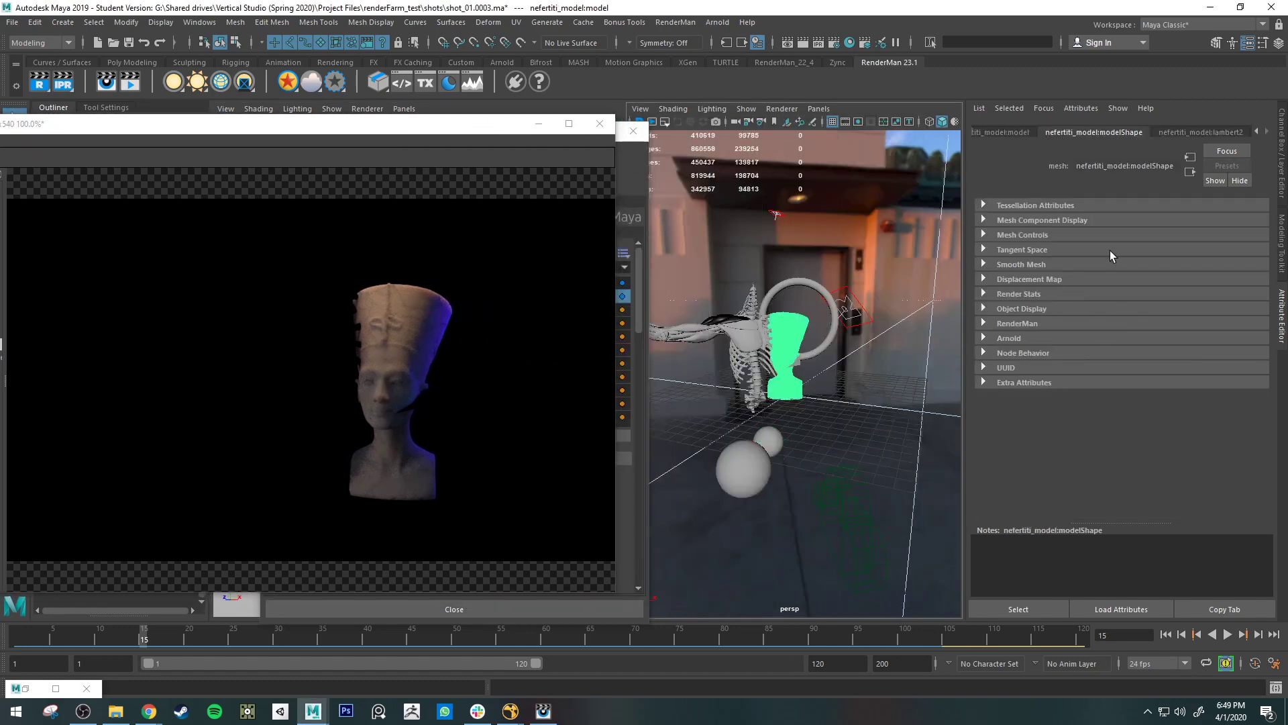
left_click_drag(445, 125, 451, 271)
left_click(770, 437)
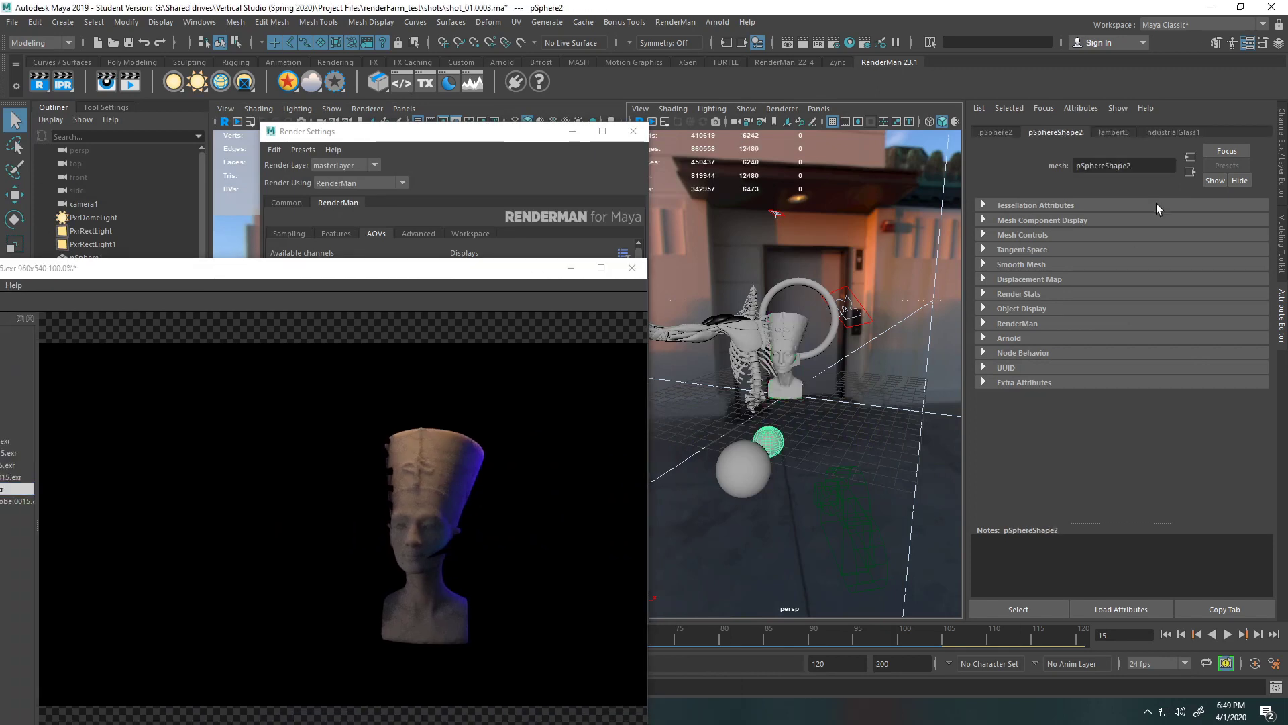
left_click(748, 487)
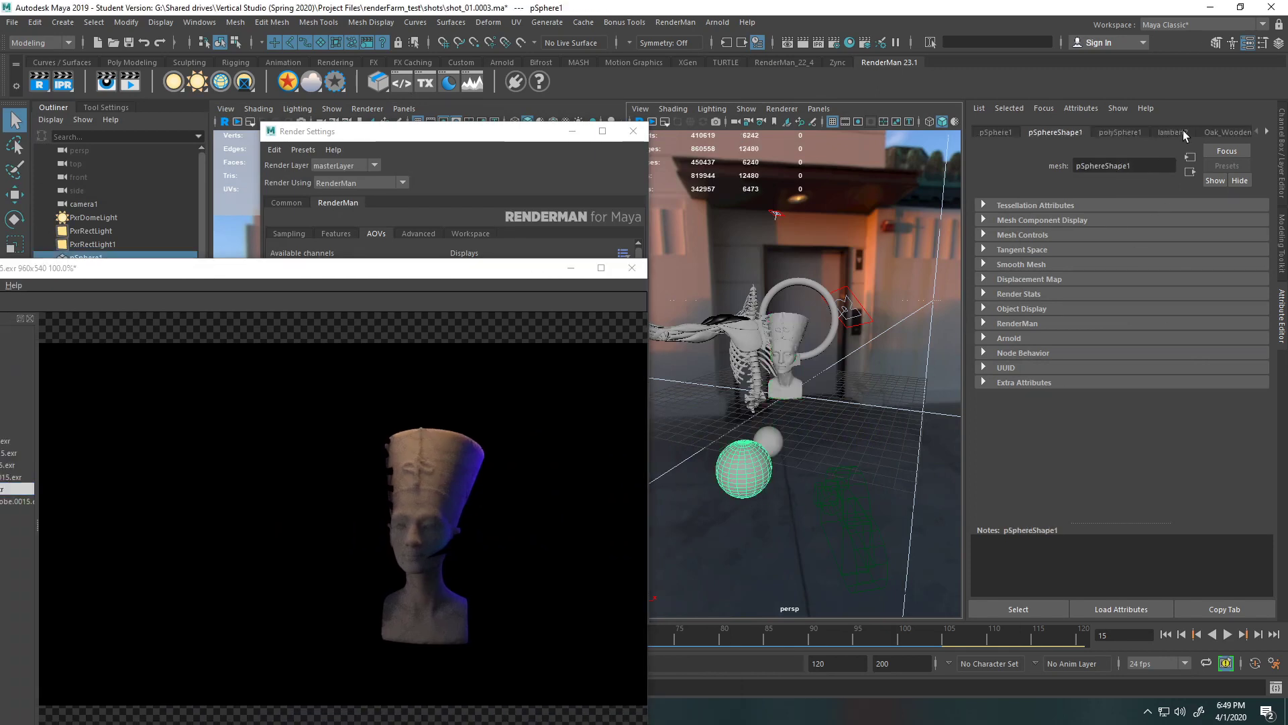
left_click(1212, 132)
scroll(1010, 464, "down", 4)
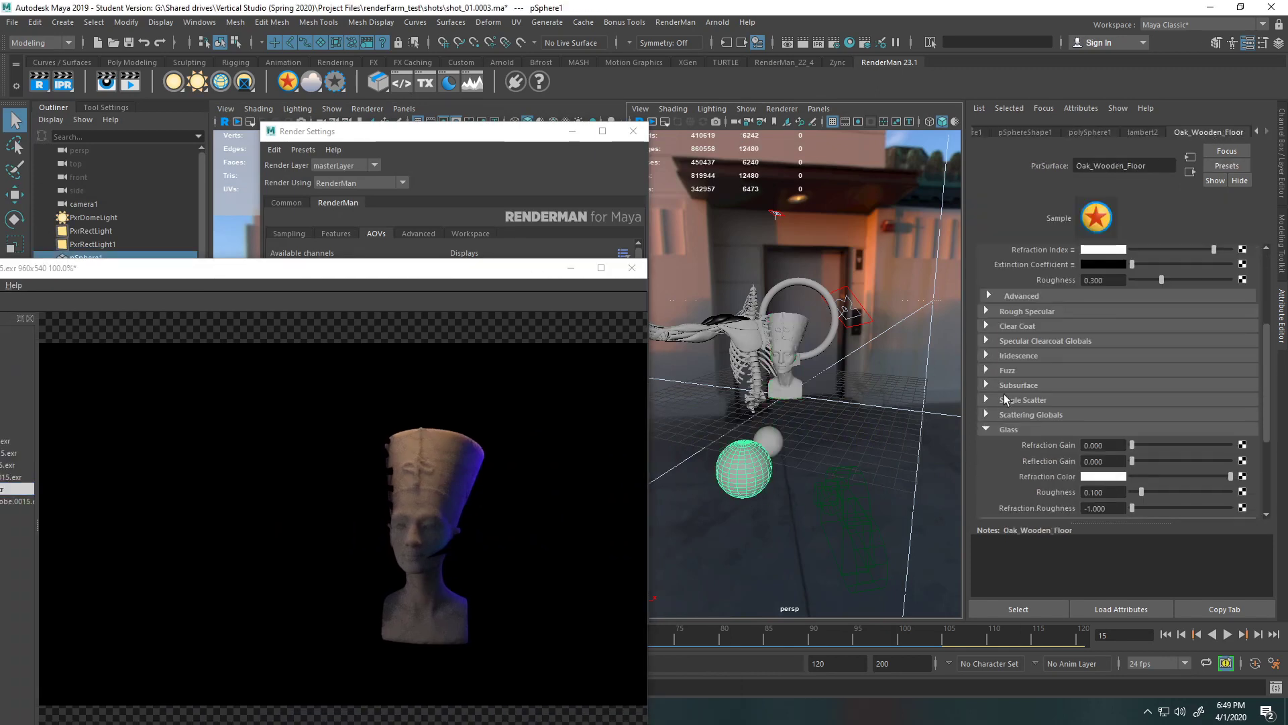
left_click(986, 385)
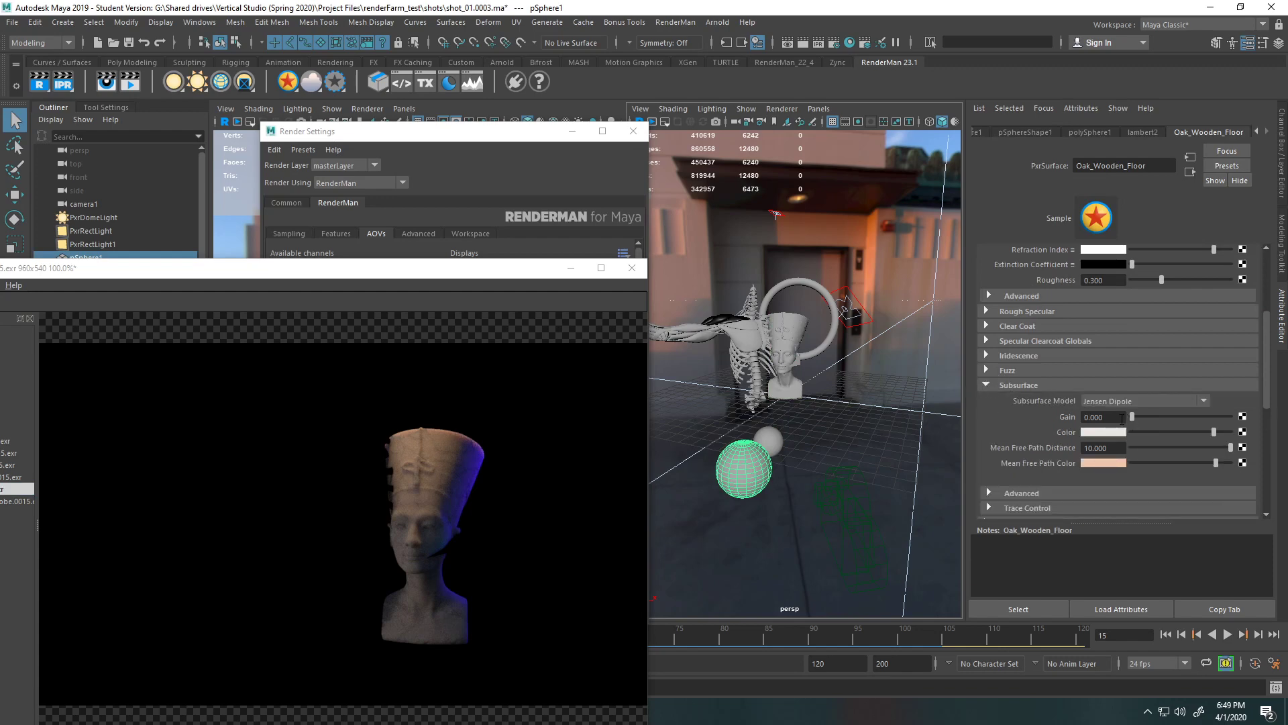
left_click(985, 385)
View the transmissiveGlassLobe image and locate the transmissiveGlassLobe channel among the available AOV channels.
left_click_drag(502, 277, 844, 110)
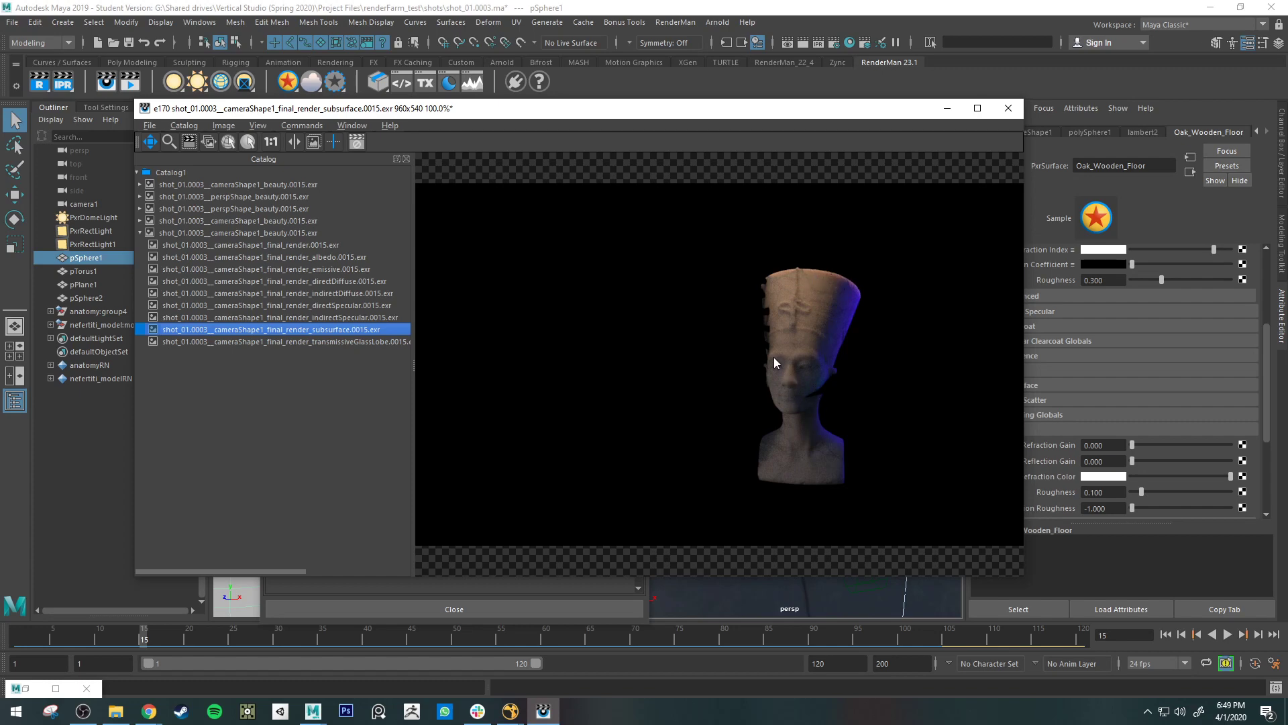
left_click(355, 341)
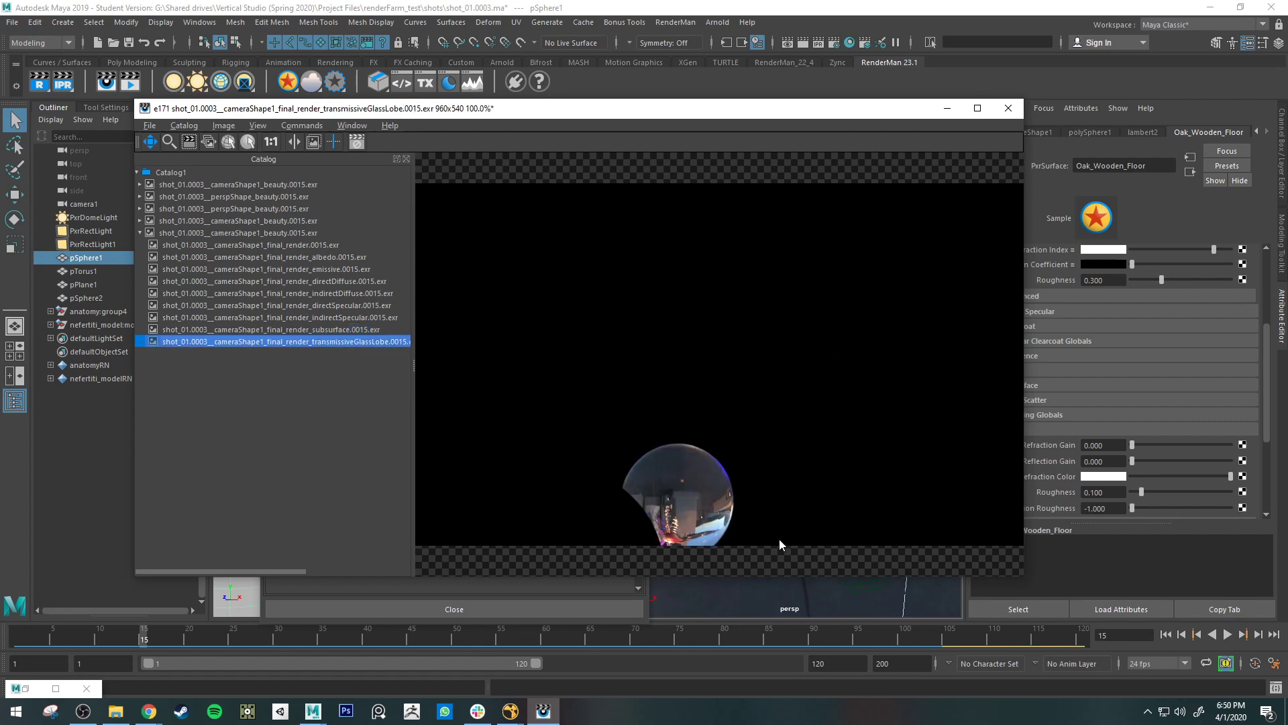
left_click_drag(661, 111, 631, 558)
scroll(349, 388, "down", 6)
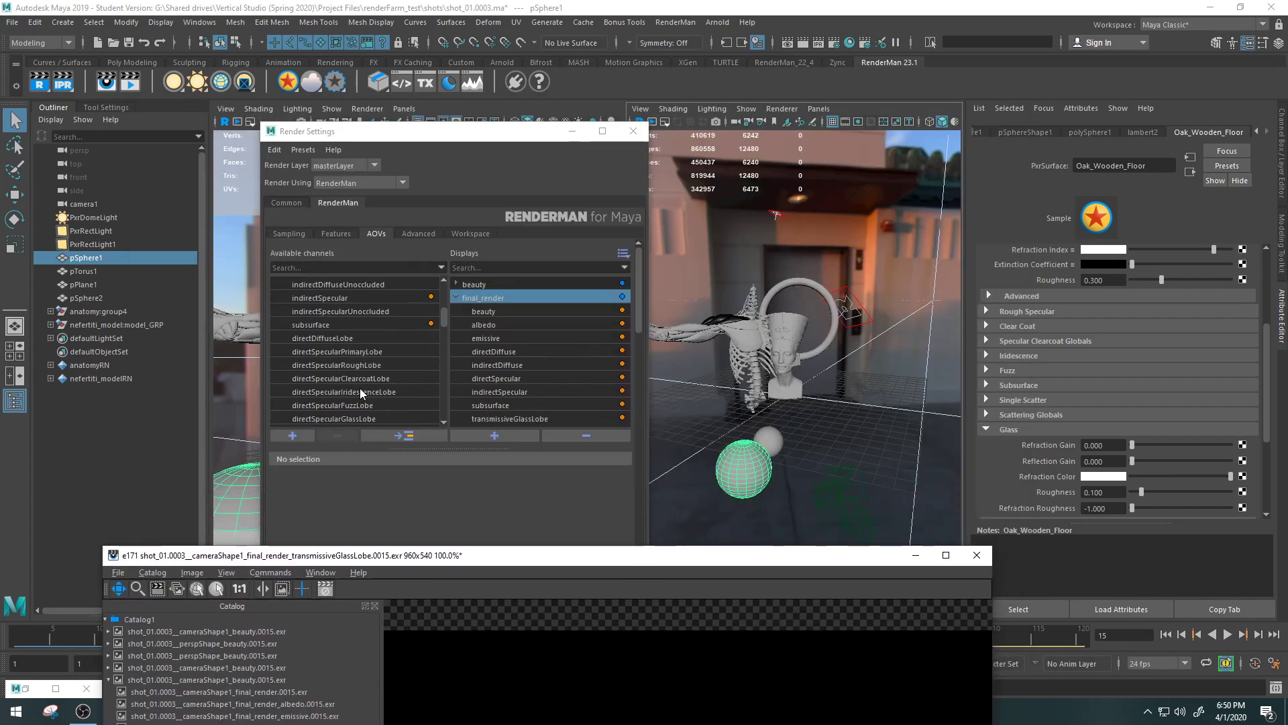
scroll(363, 384, "down", 2)
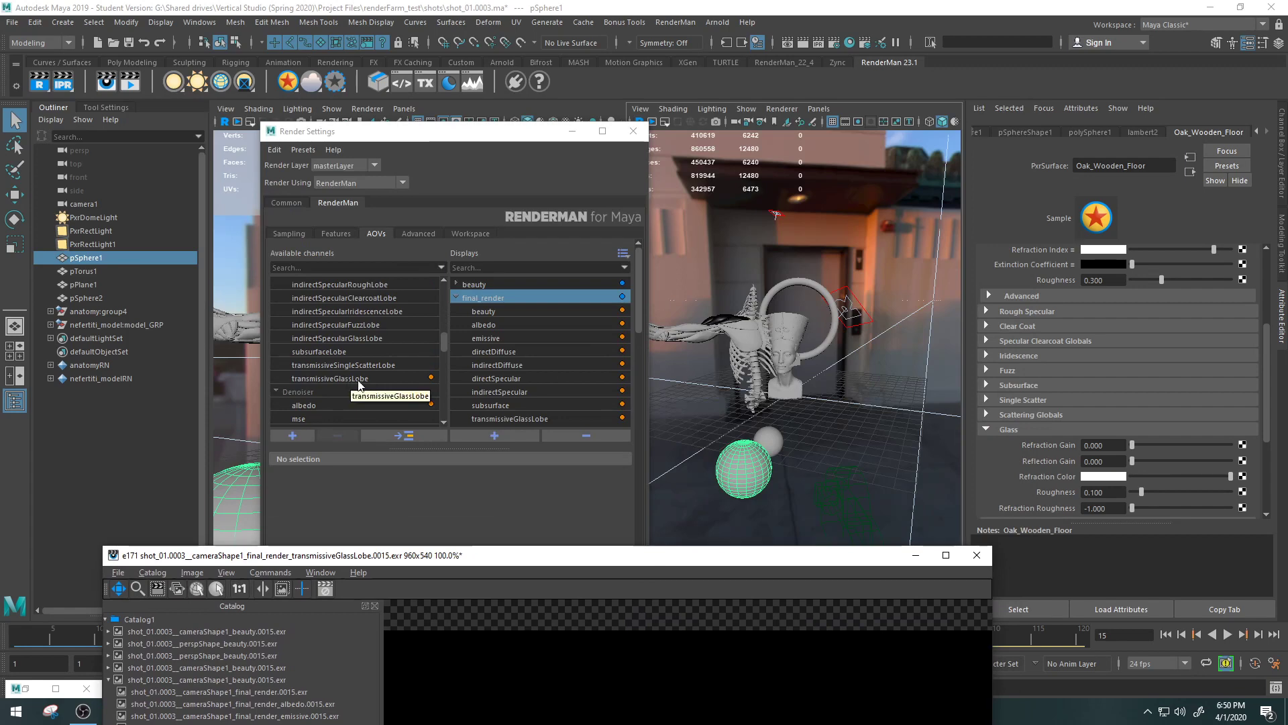
left_click_drag(641, 556, 671, 128)
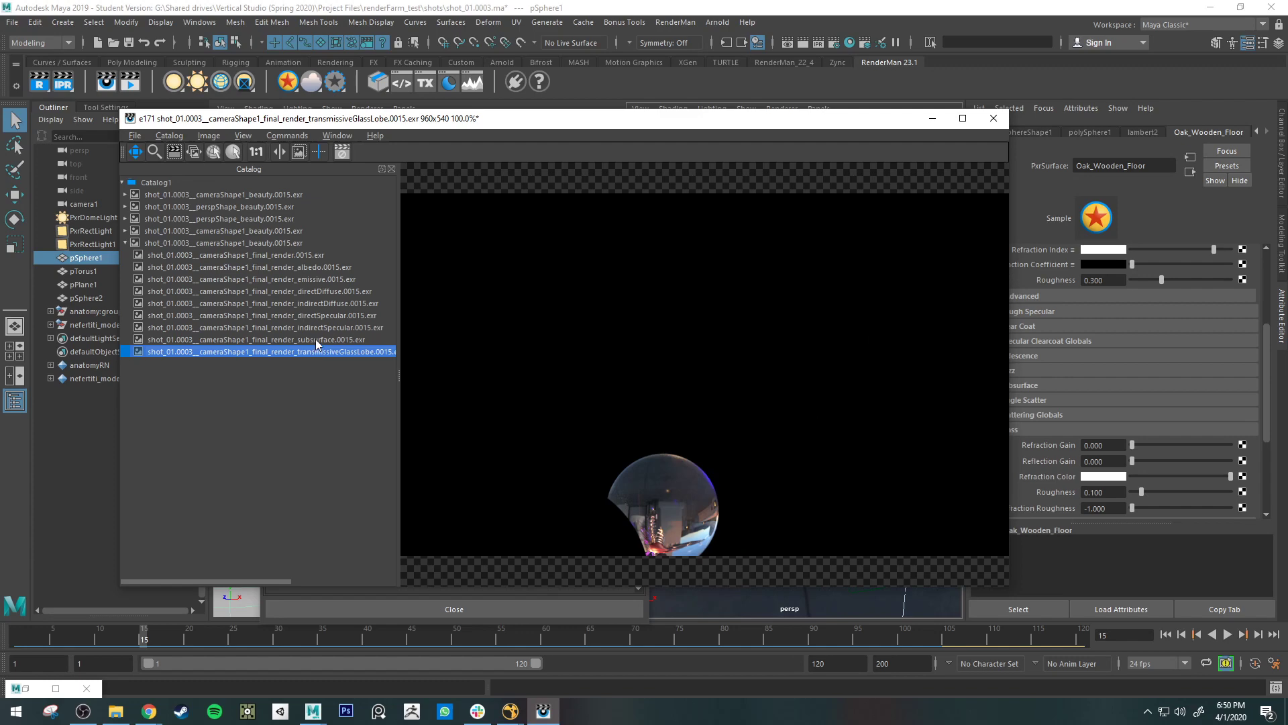
Review the newest render's images in order from beauty through albedo, emissive, diffuse and specular to subsurface, and back to beauty.
left_click(248, 255)
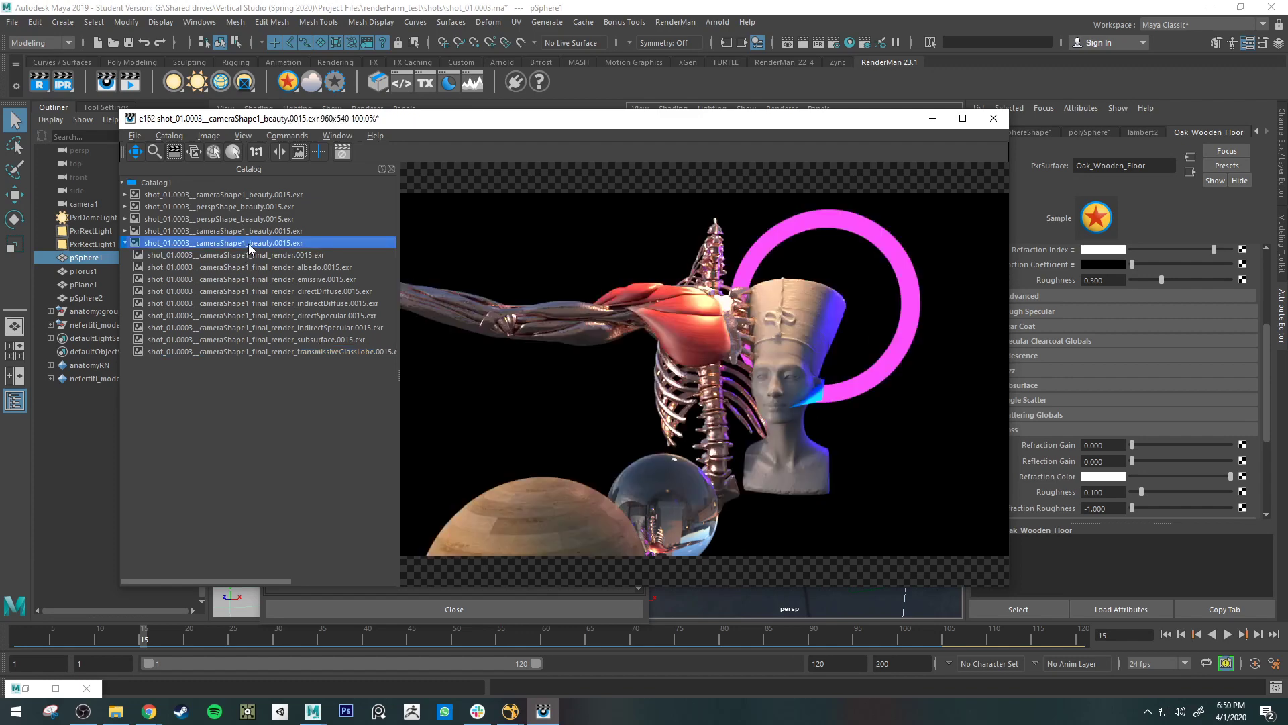
left_click(293, 267)
left_click(297, 279)
left_click(312, 291)
left_click(327, 303)
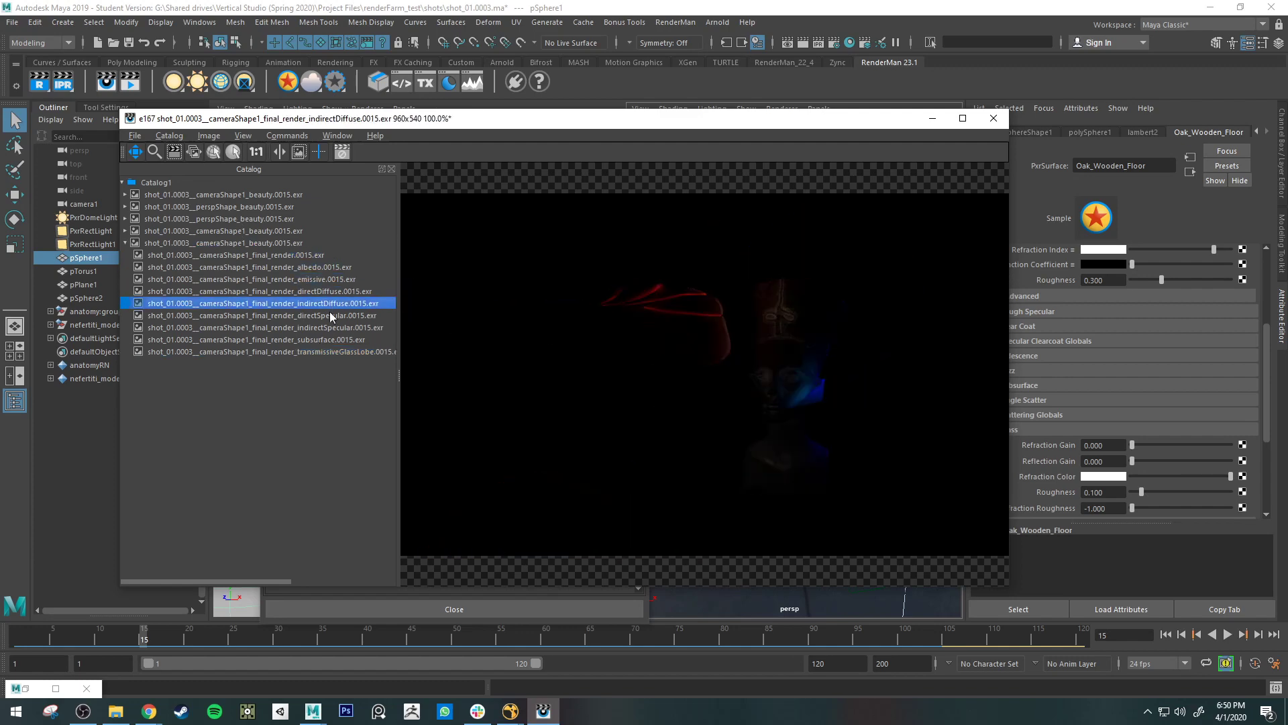
left_click(331, 316)
left_click(338, 327)
left_click(343, 340)
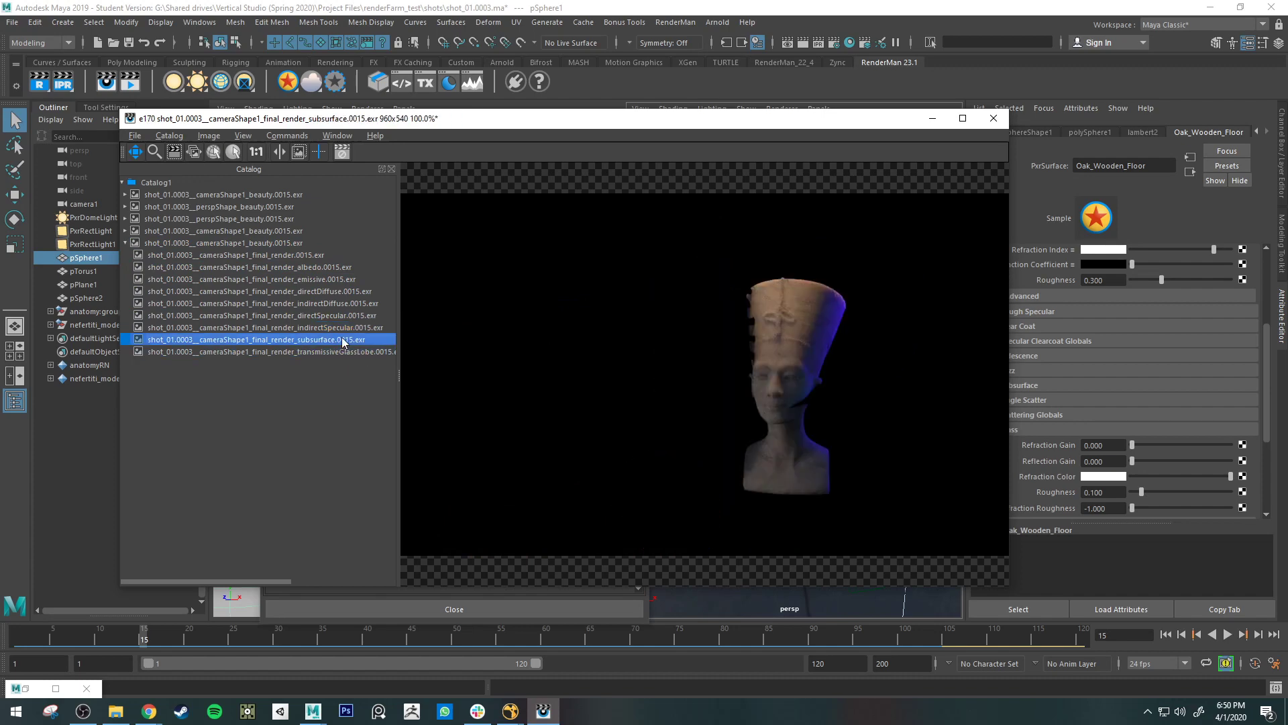
left_click(341, 327)
left_click(337, 315)
left_click(335, 304)
left_click(331, 291)
left_click(329, 279)
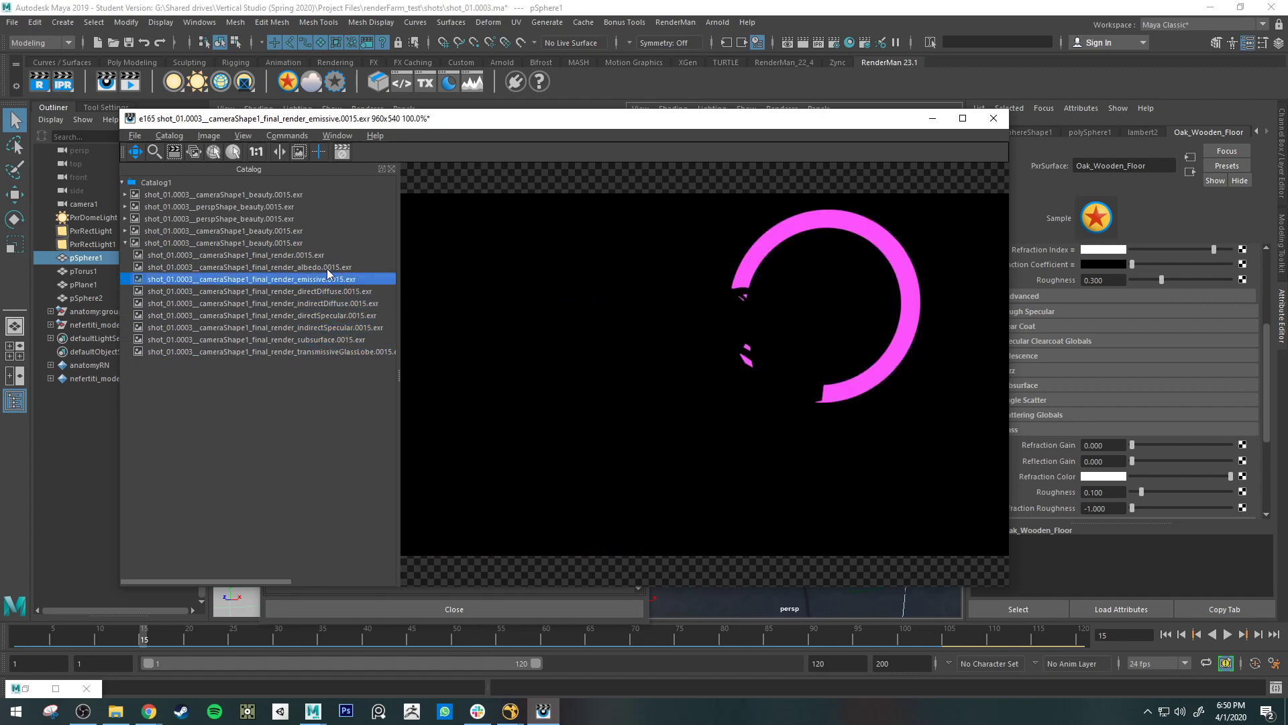
left_click(328, 268)
left_click(314, 256)
left_click(300, 244)
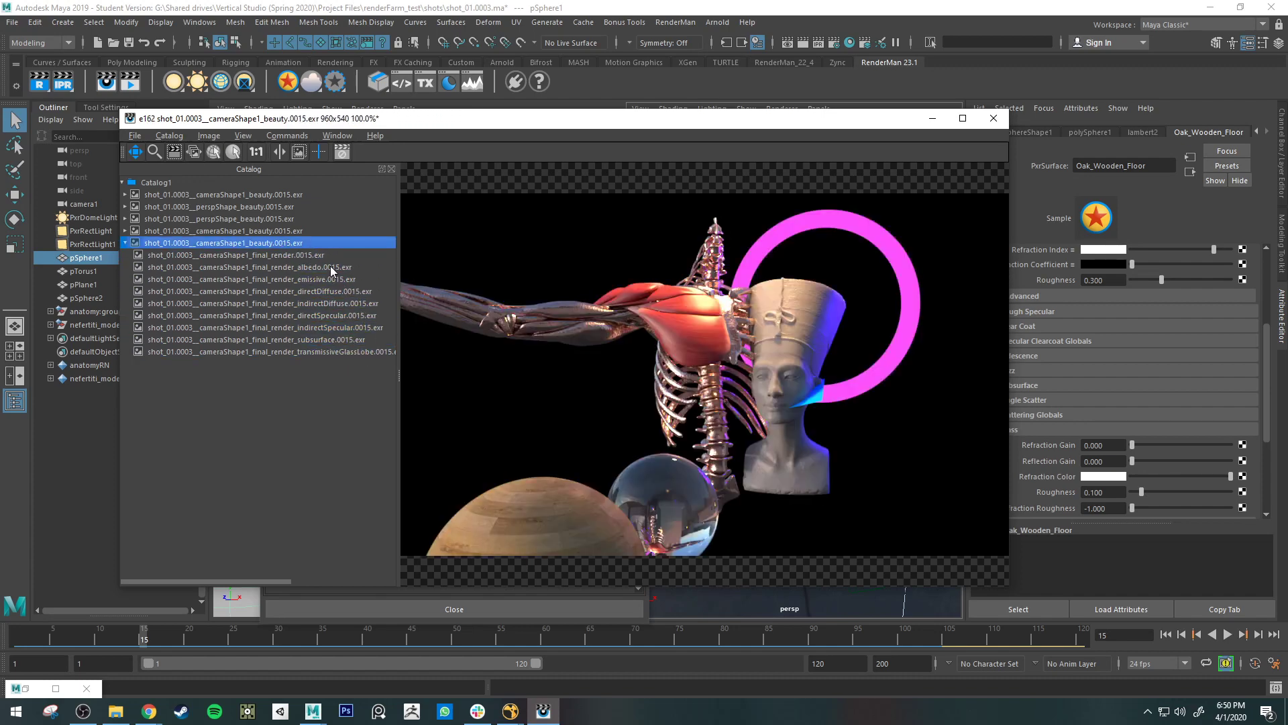
Collapse the newest render's entry and delete the four older renders from the catalog.
left_click(125, 243)
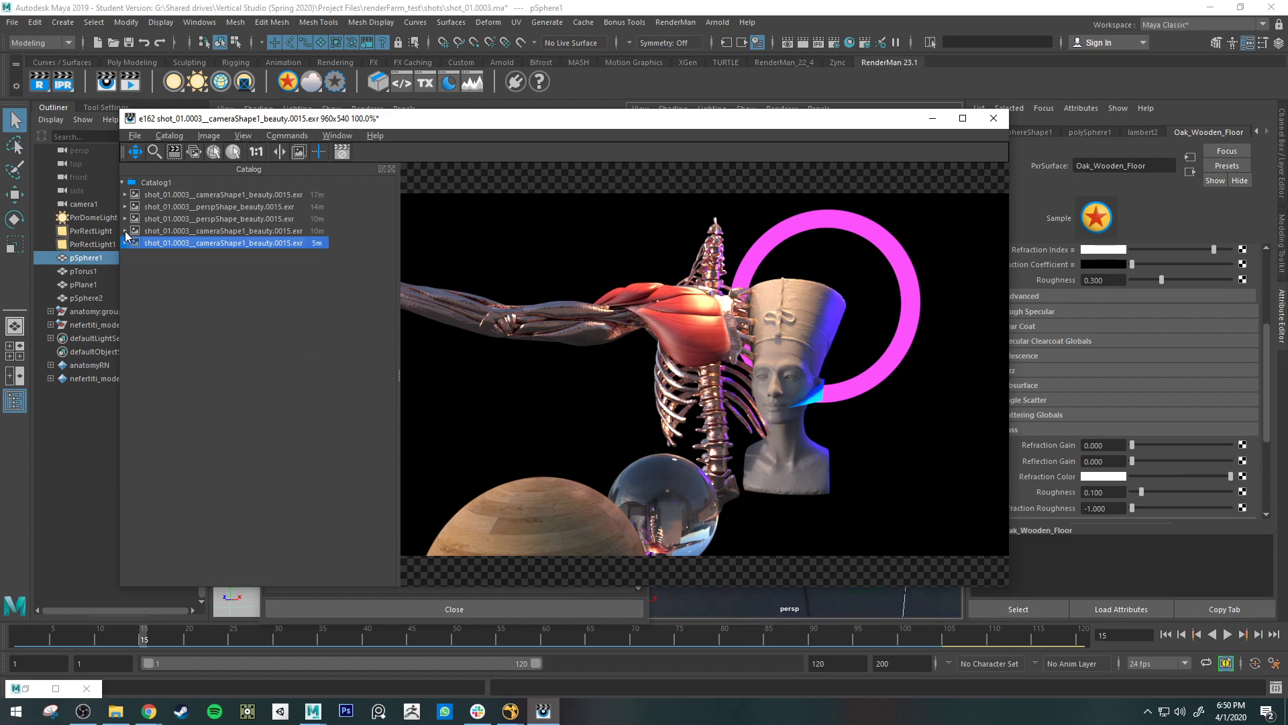
left_click(254, 231)
left_click(268, 198, "shift")
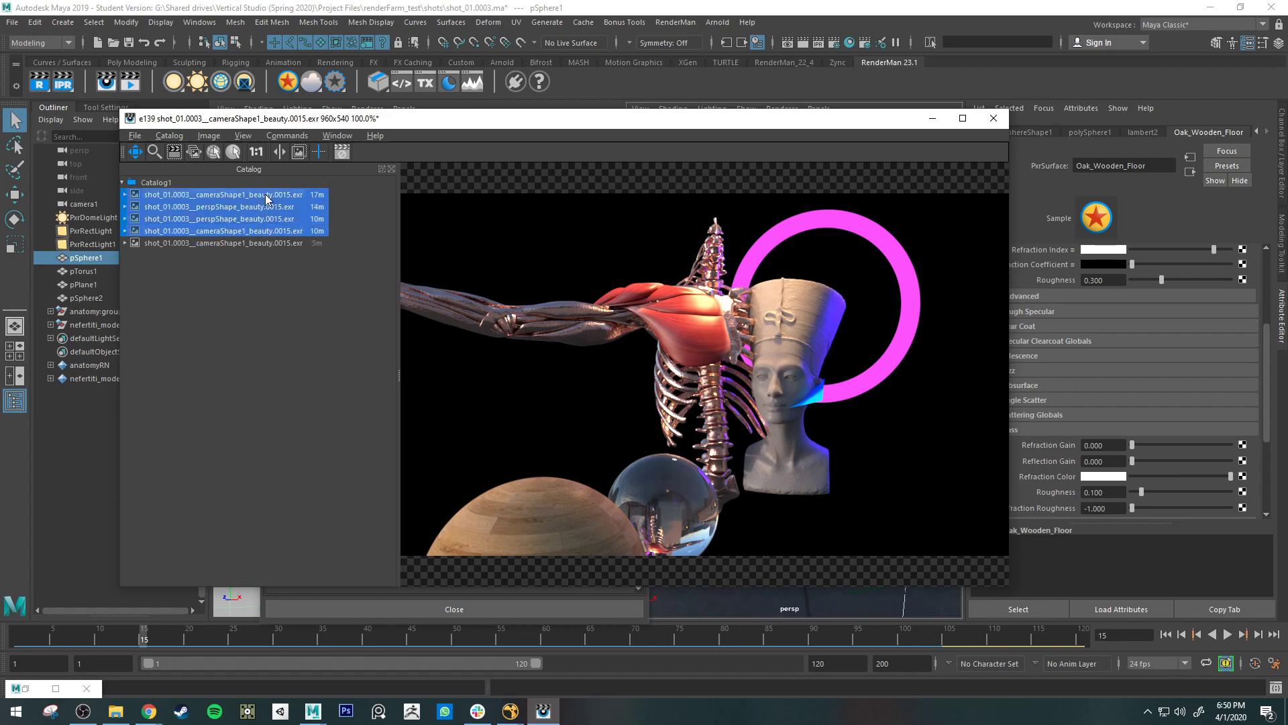
key("Delete")
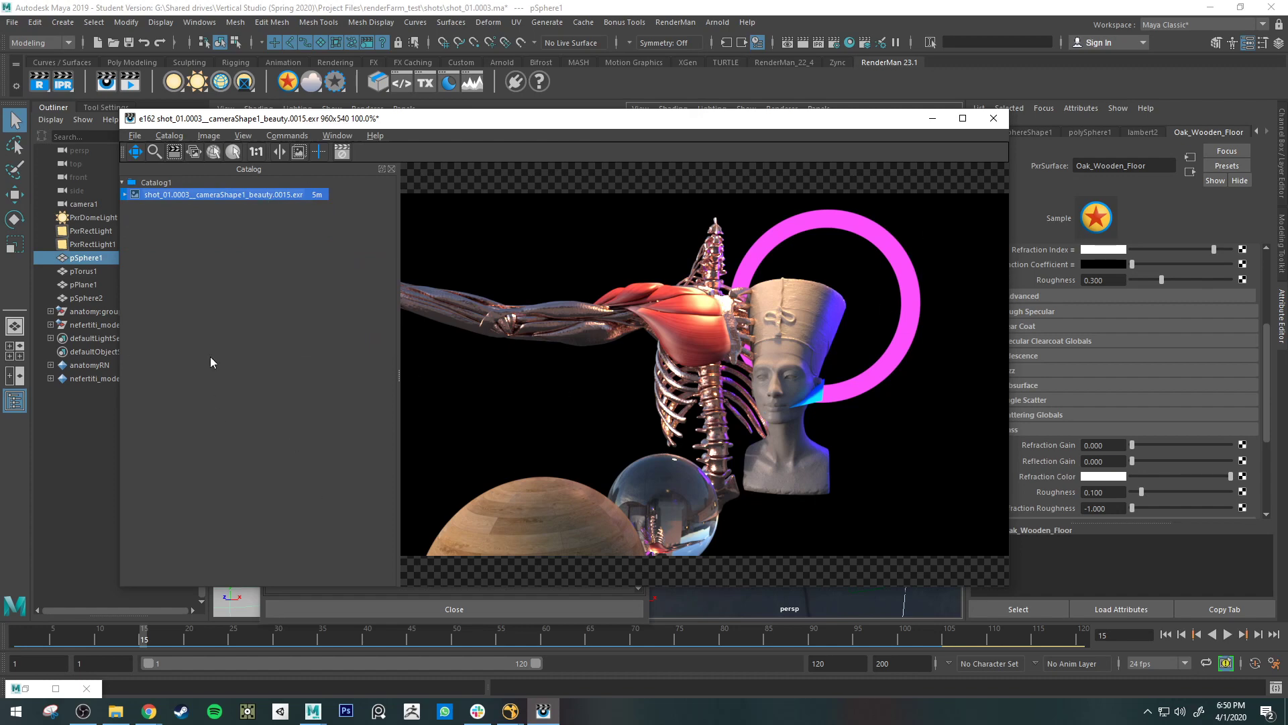
Expand the remaining render, select its images from final_render to transmissiveGlassLobe, and redisplay the beauty image.
left_click(125, 195)
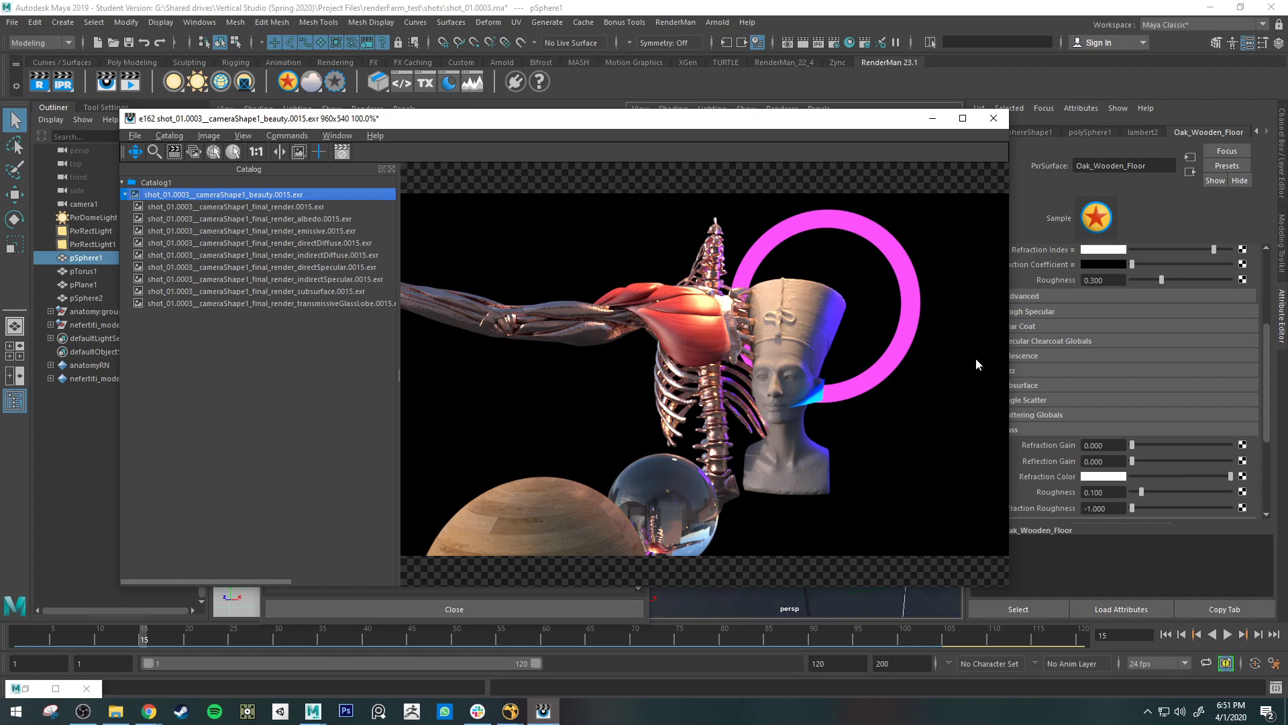
left_click(262, 207)
left_click(305, 303, "shift")
left_click(332, 392)
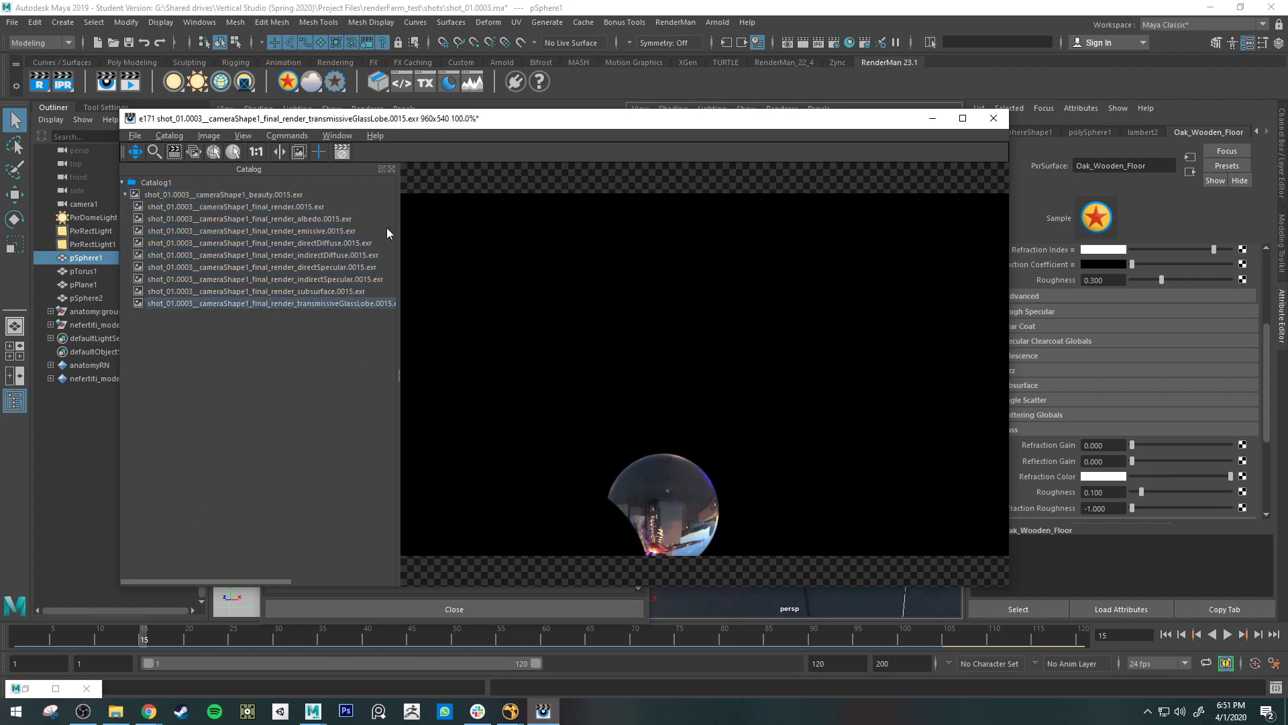
left_click(293, 196)
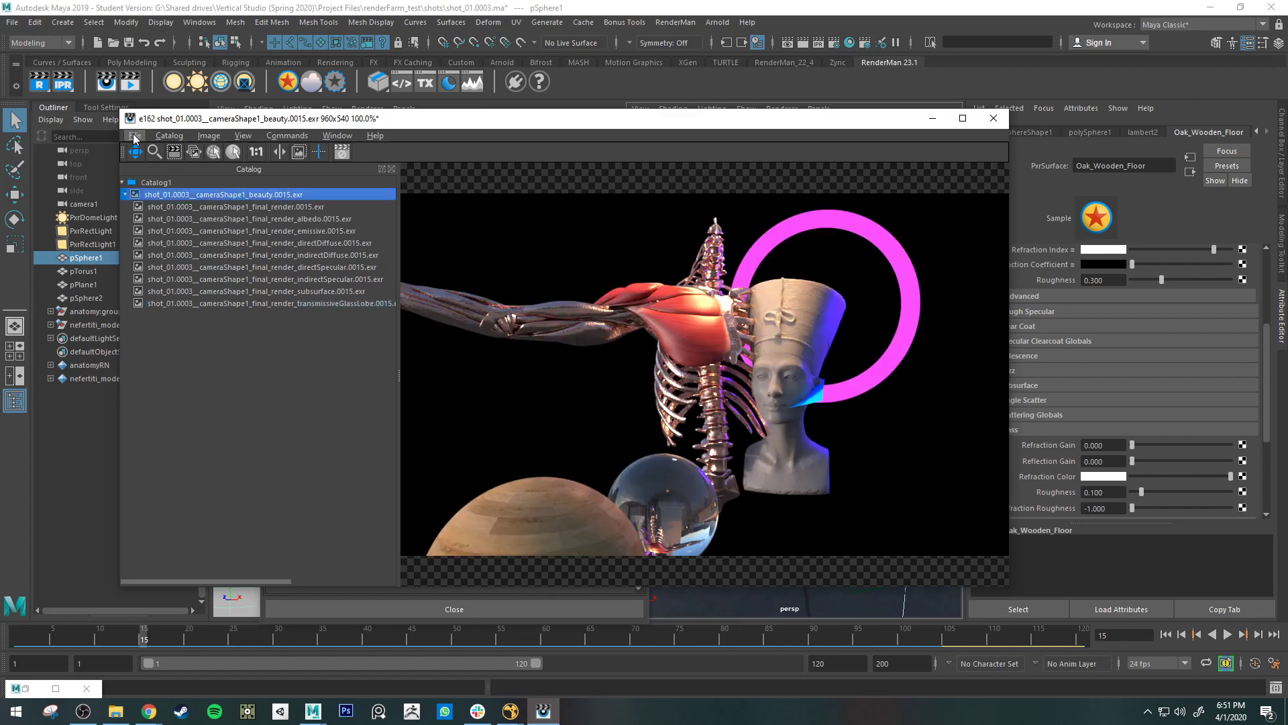
Export the beauty render with its AOVs to Downloads as shot_01.0003__cameraShape1_beauty.0015.exr in the OpenExr Half format.
left_click(136, 135)
left_click(310, 186)
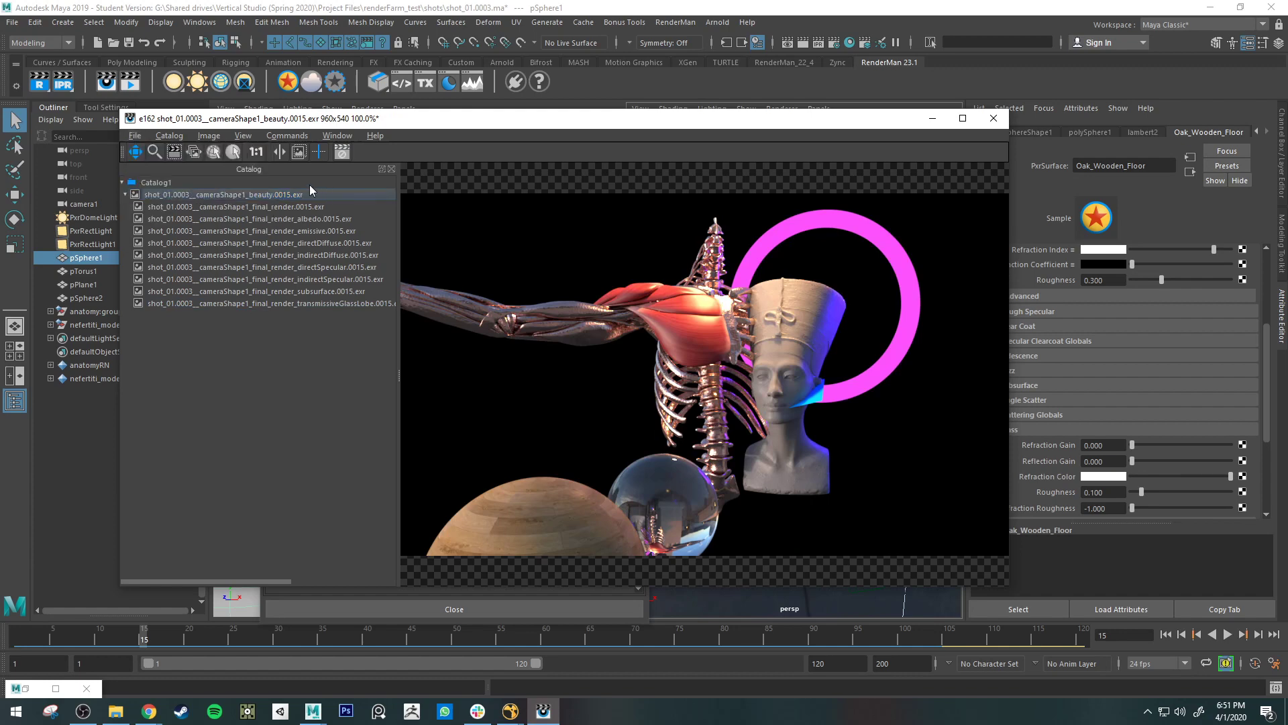
left_click(192, 192)
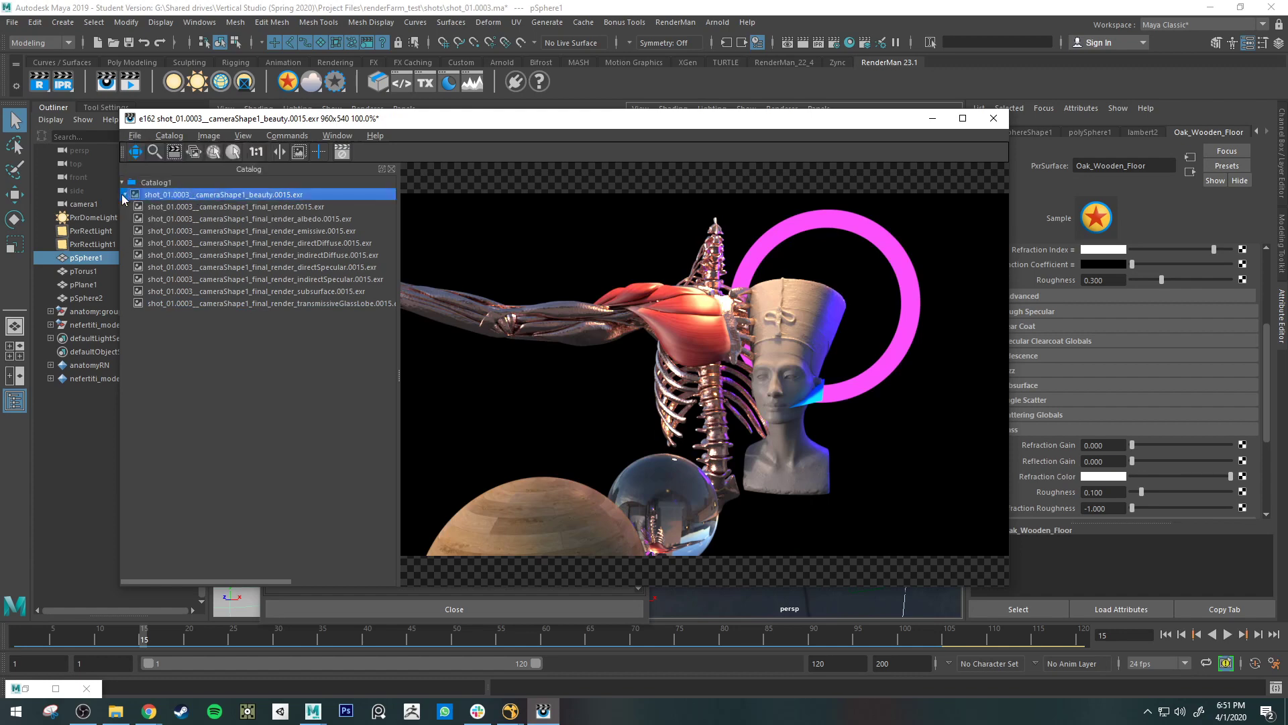
left_click(125, 195)
left_click(125, 194)
left_click(130, 133)
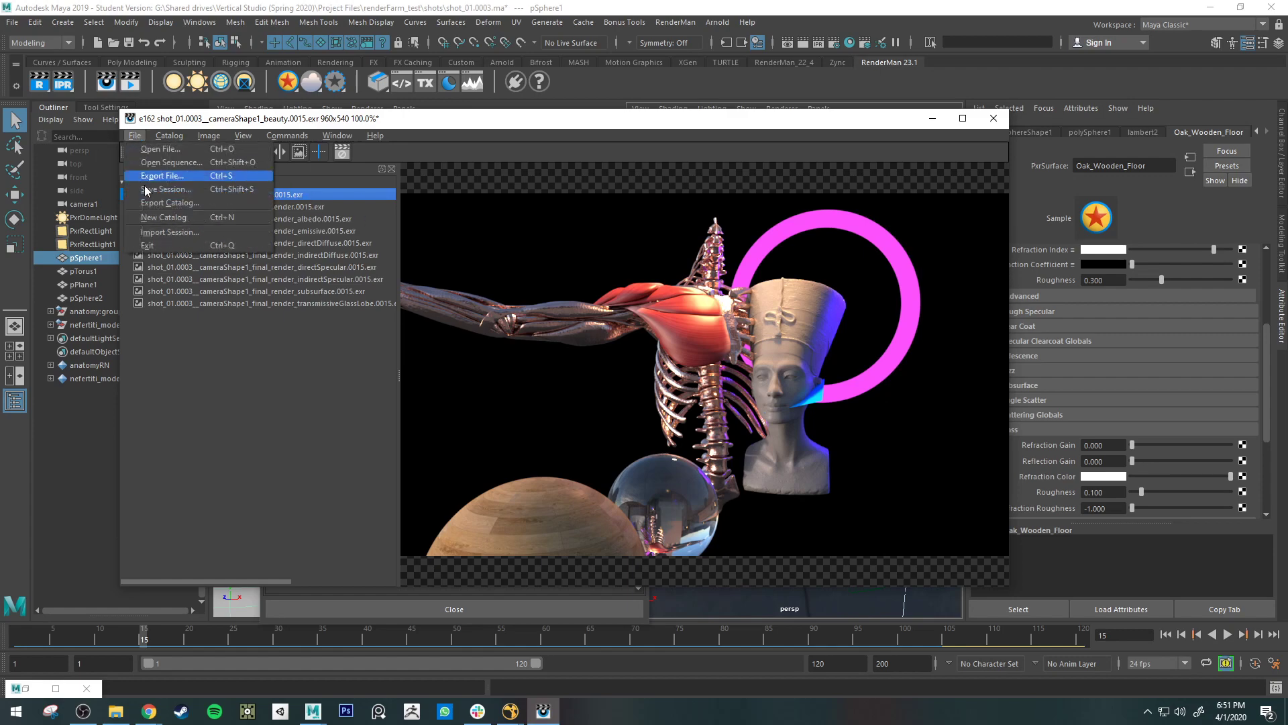
left_click(161, 196)
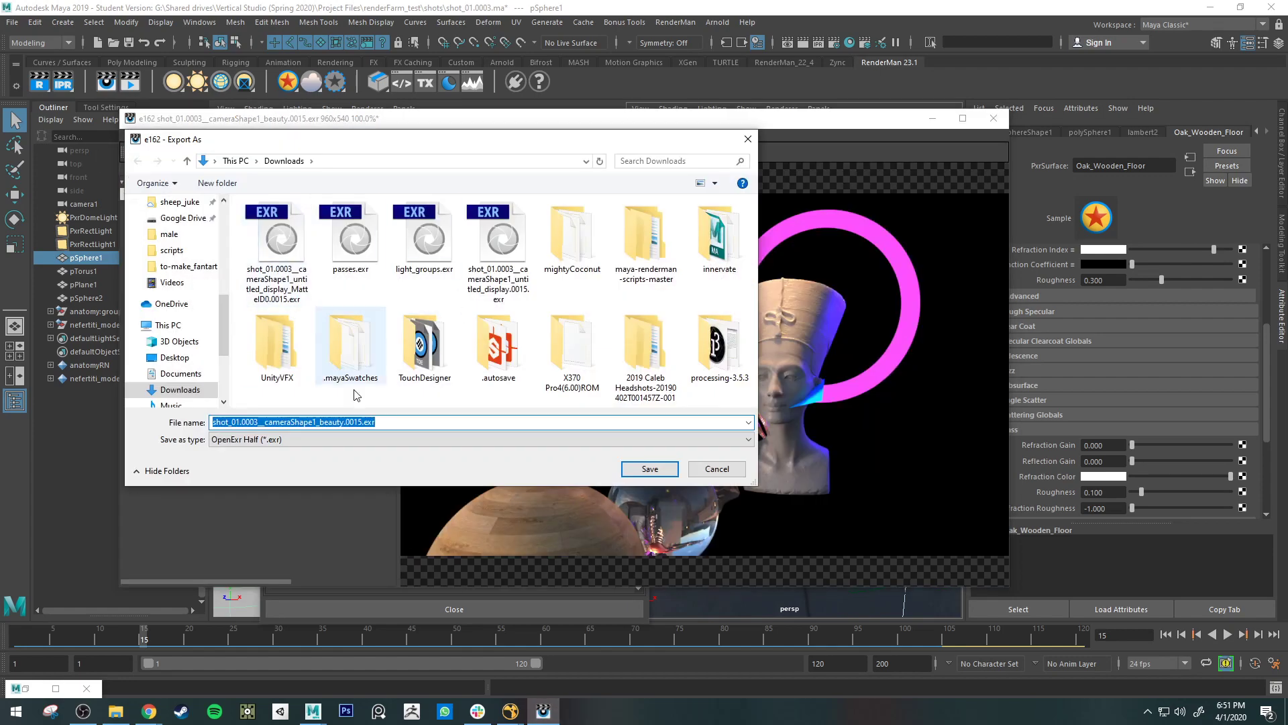
left_click(282, 439)
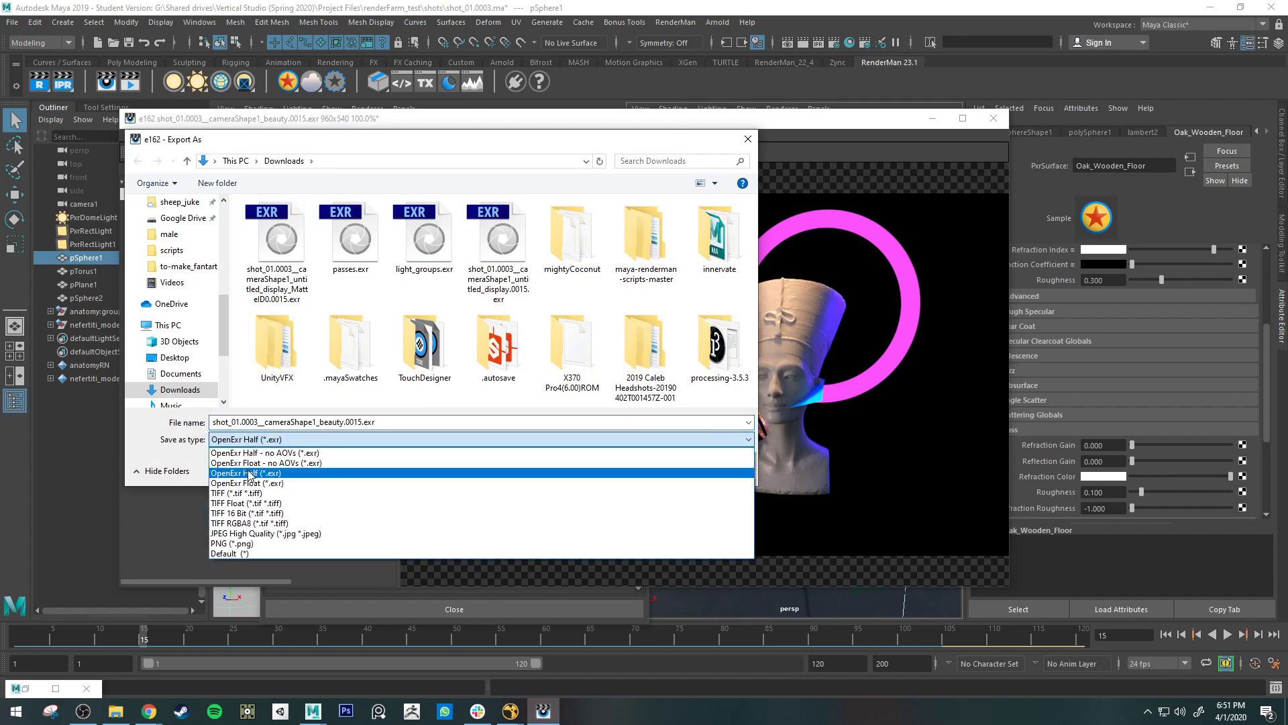
left_click(285, 454)
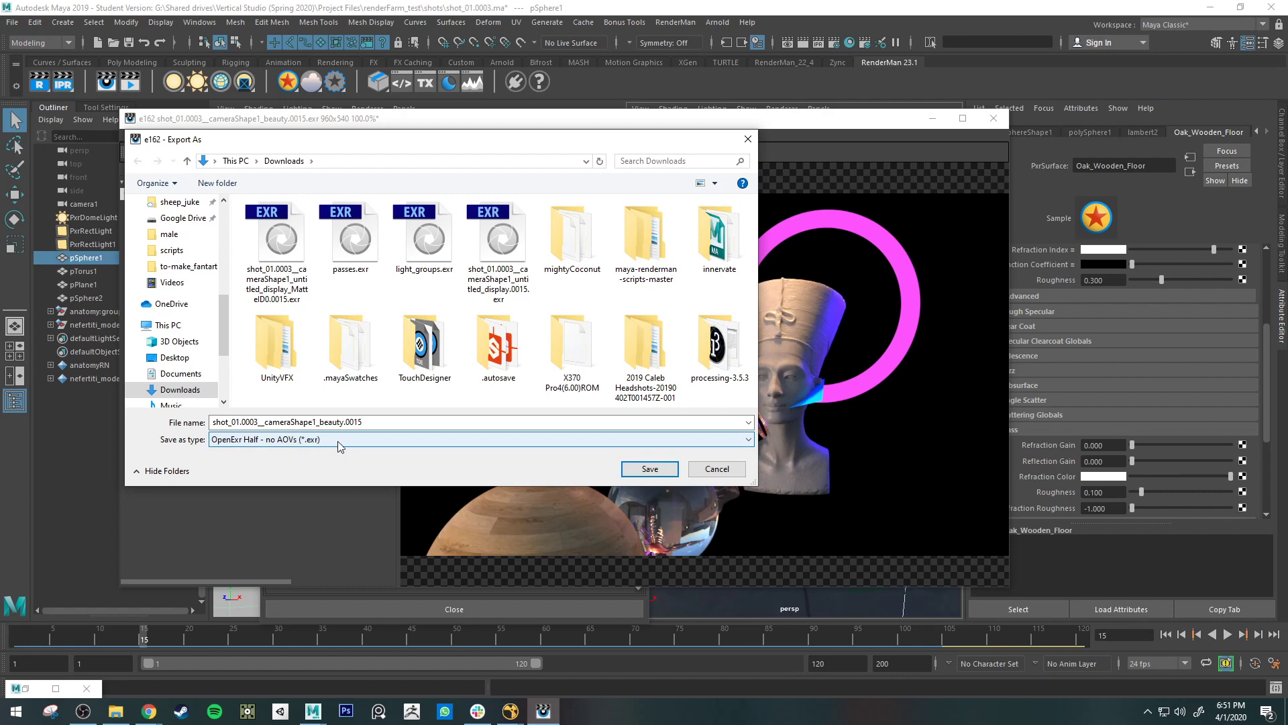
left_click(337, 442)
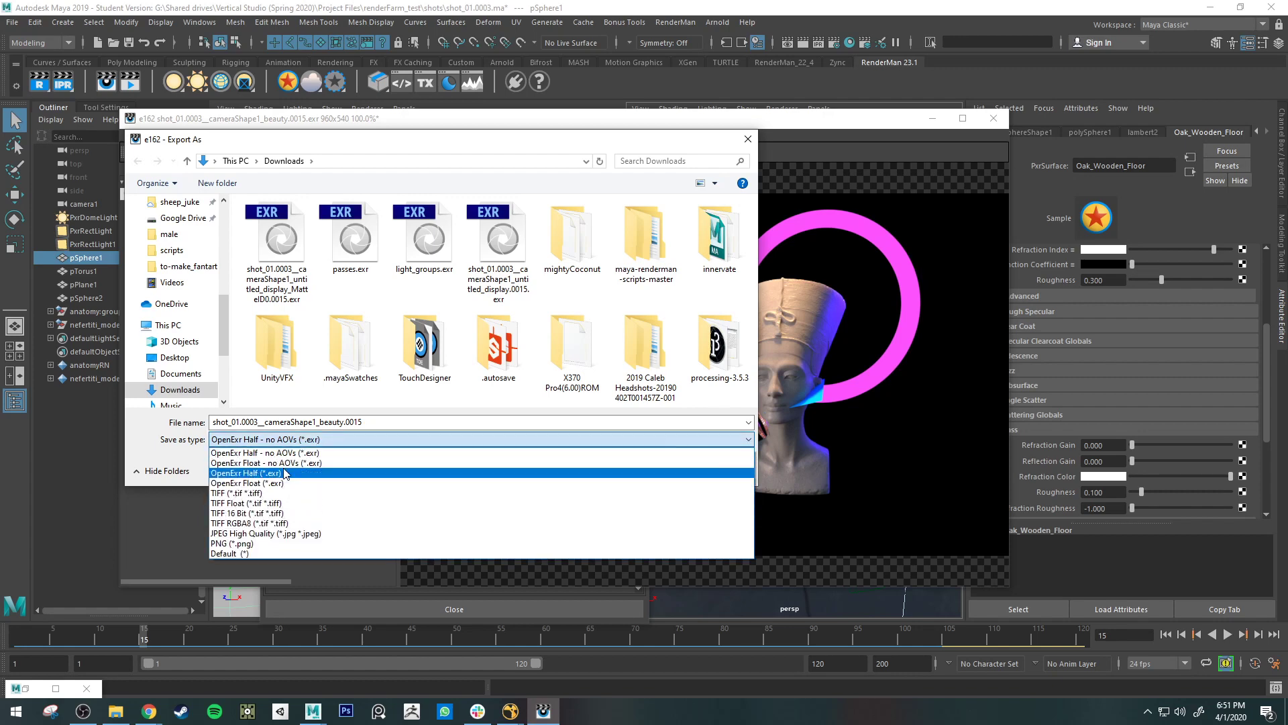
left_click(284, 473)
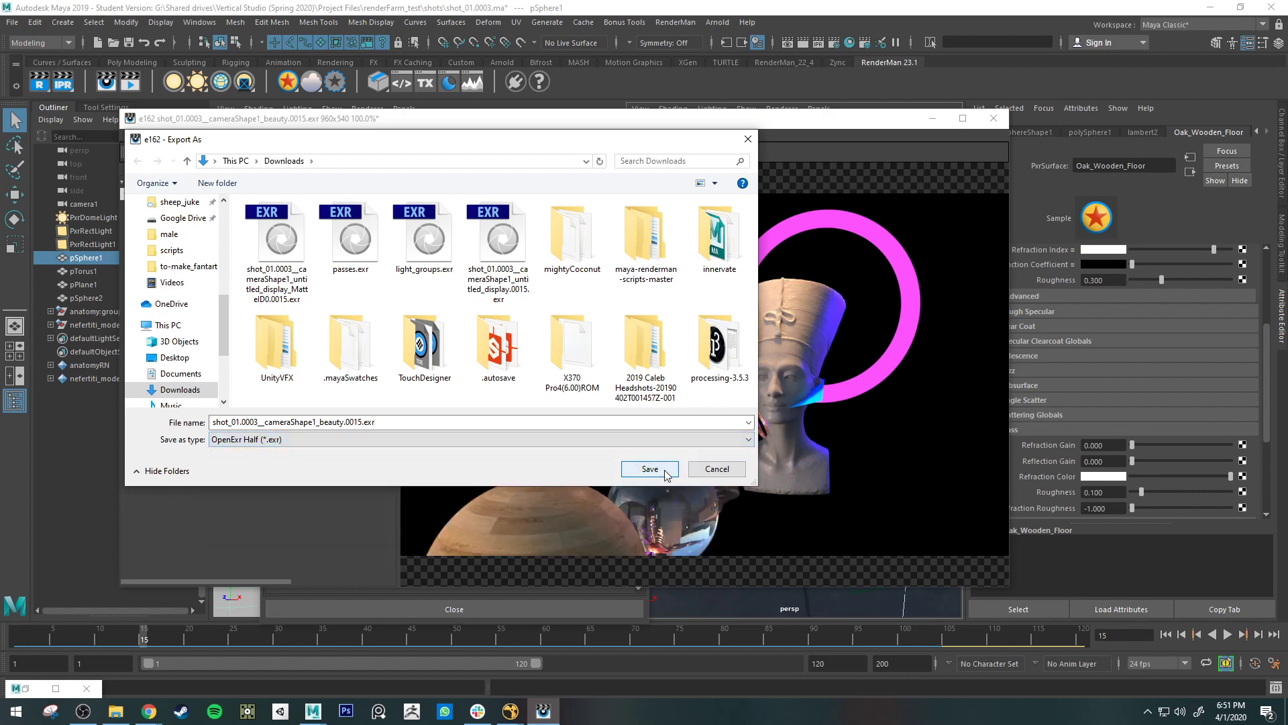
left_click(656, 475)
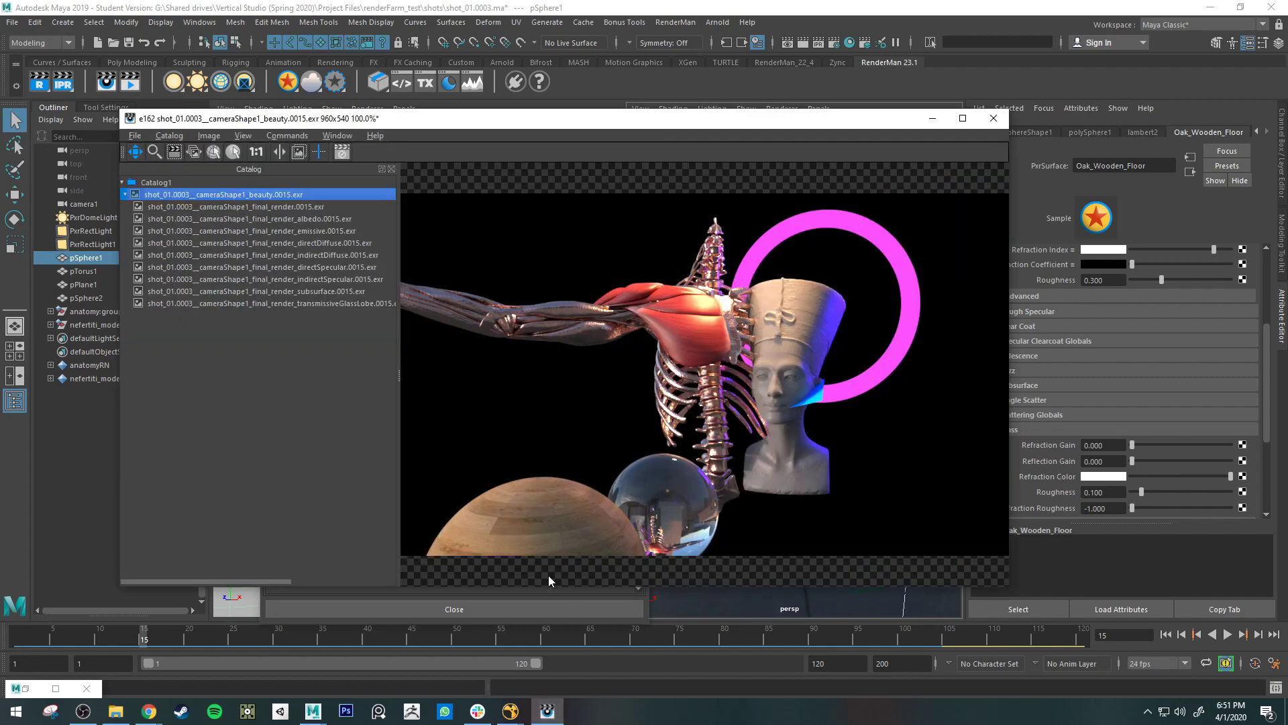
Switch to the save.nknc script in Nuke and bring an empty area of the node graph into view.
mouse_move(512, 715)
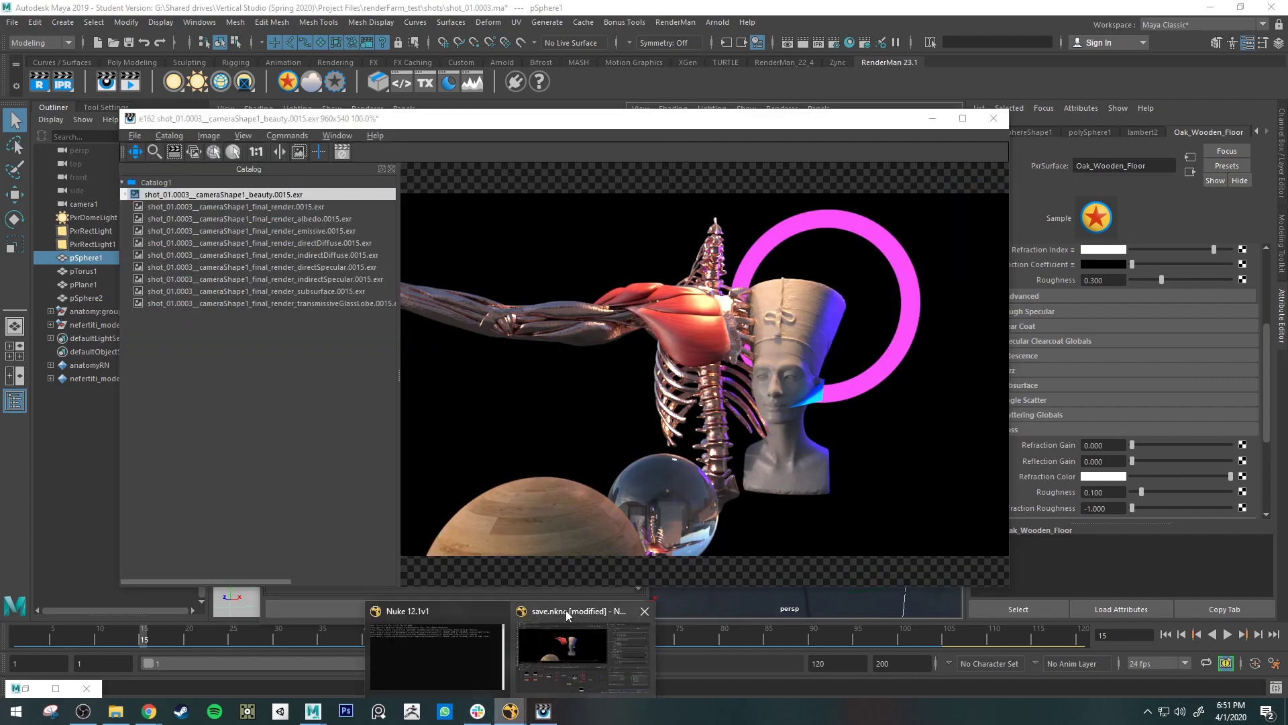
left_click(582, 648)
left_click(932, 118)
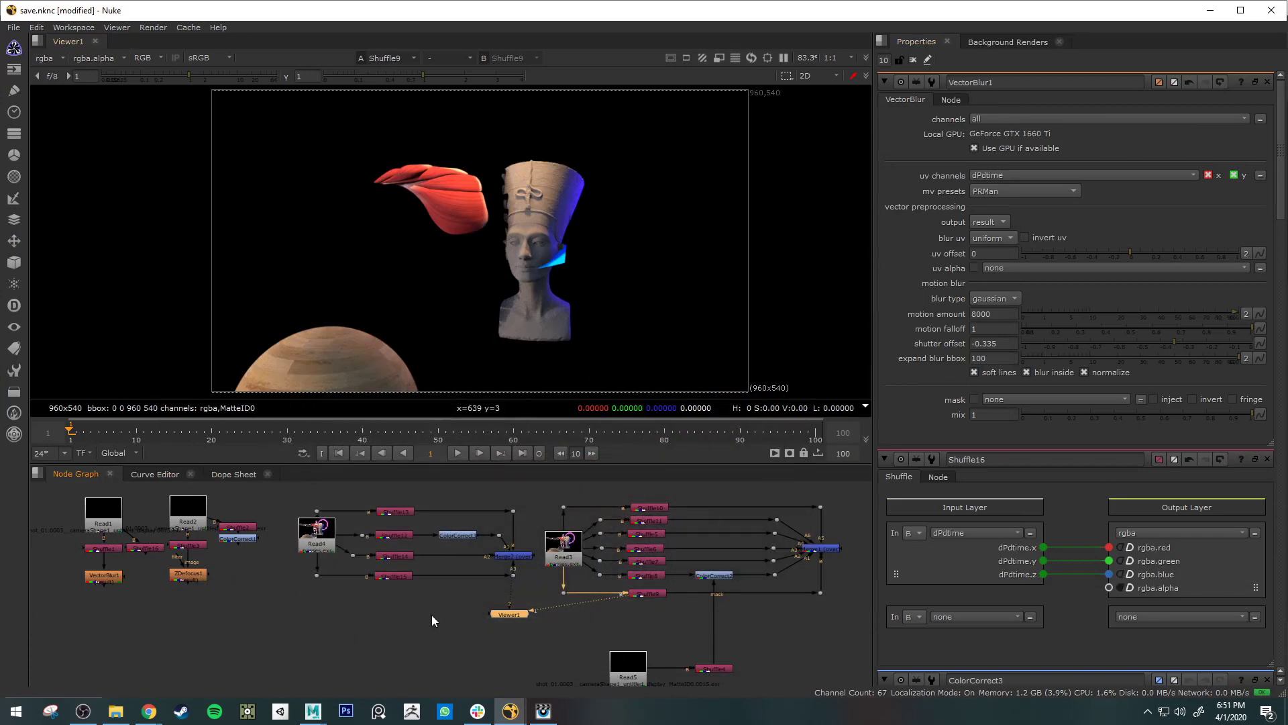
scroll(420, 626, "down", 2)
middle_click_drag(307, 645, 785, 599)
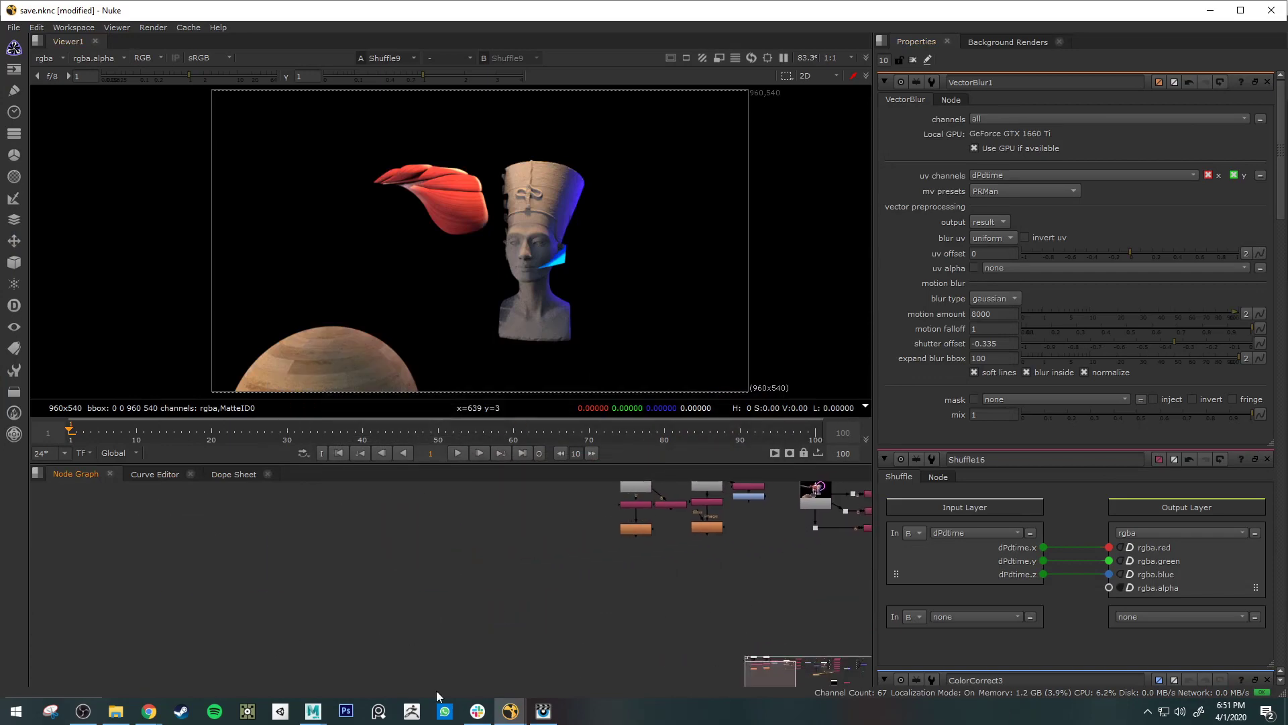
From the Downloads folder in File Explorer, sorted newest first, import shot_01.0003__cameraShape1_beauty.0015.exr into the Nuke node graph.
left_click(119, 711)
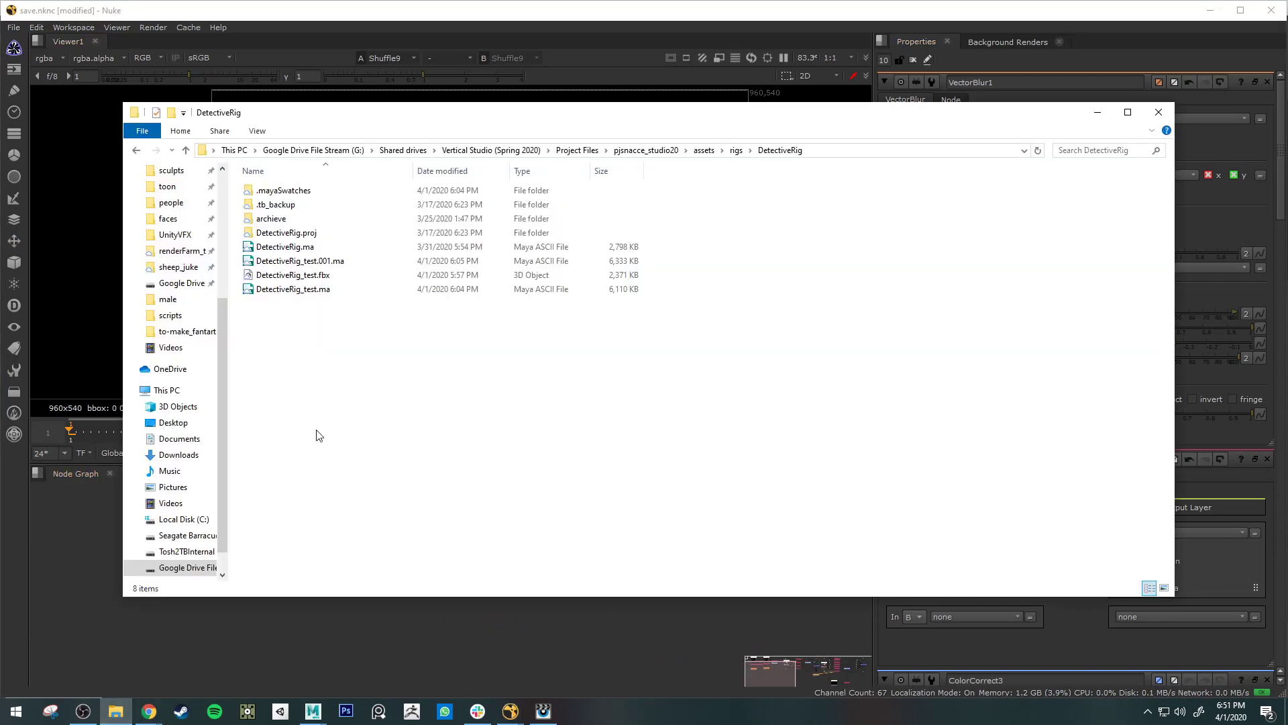
left_click(179, 454)
right_click(1073, 425)
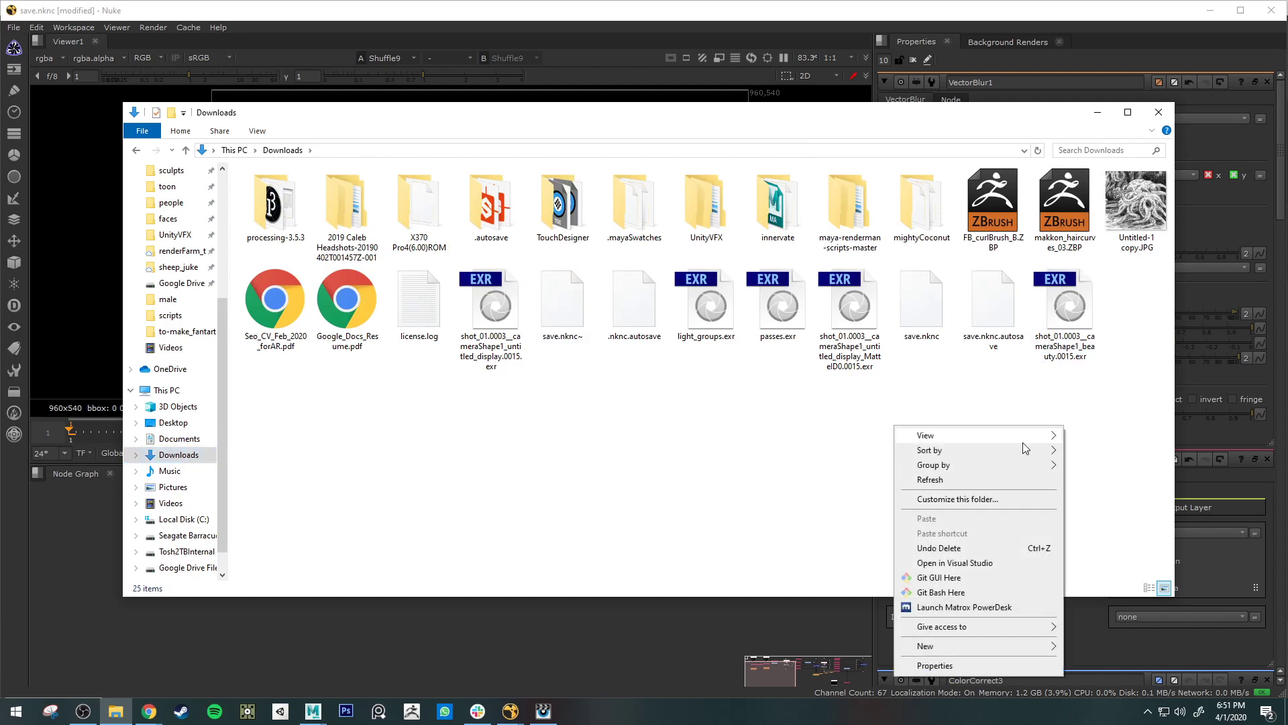
mouse_move(1020, 450)
left_click(1109, 466)
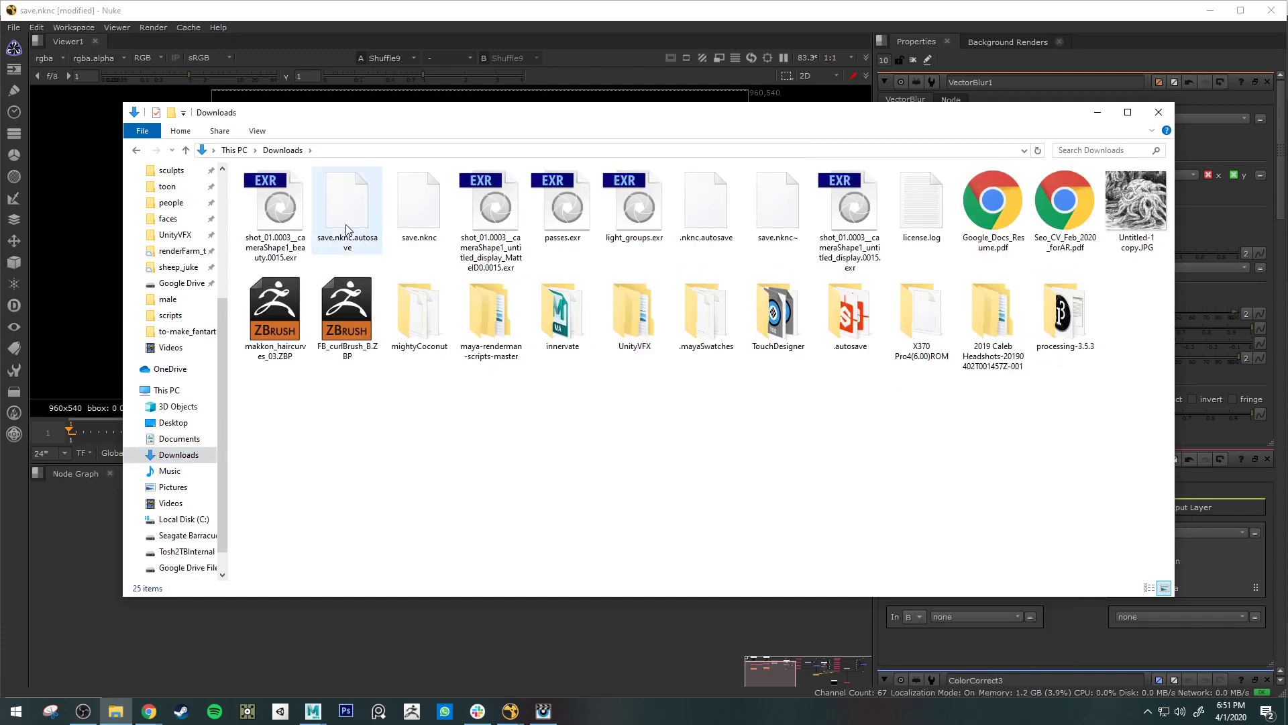
left_click_drag(285, 214, 420, 537)
Add a Shuffle node and place it just below the imported Read node.
key("Tab")
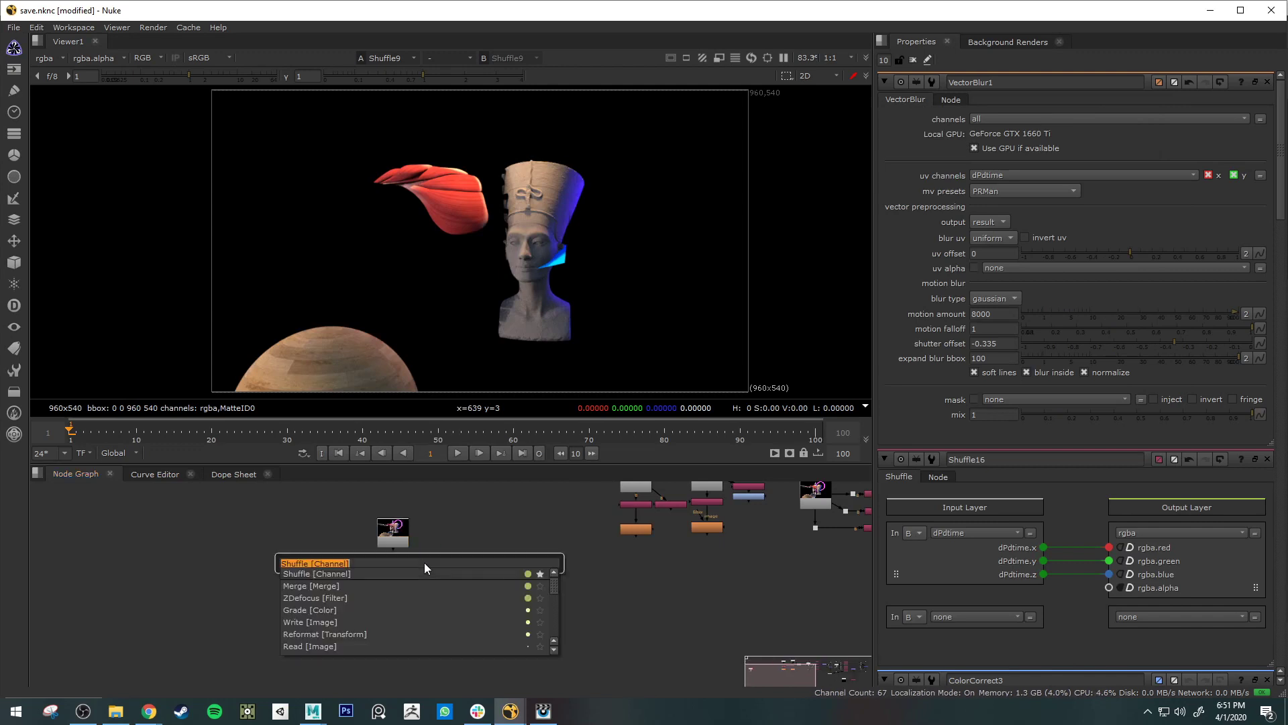
type("shuffl")
key("Return")
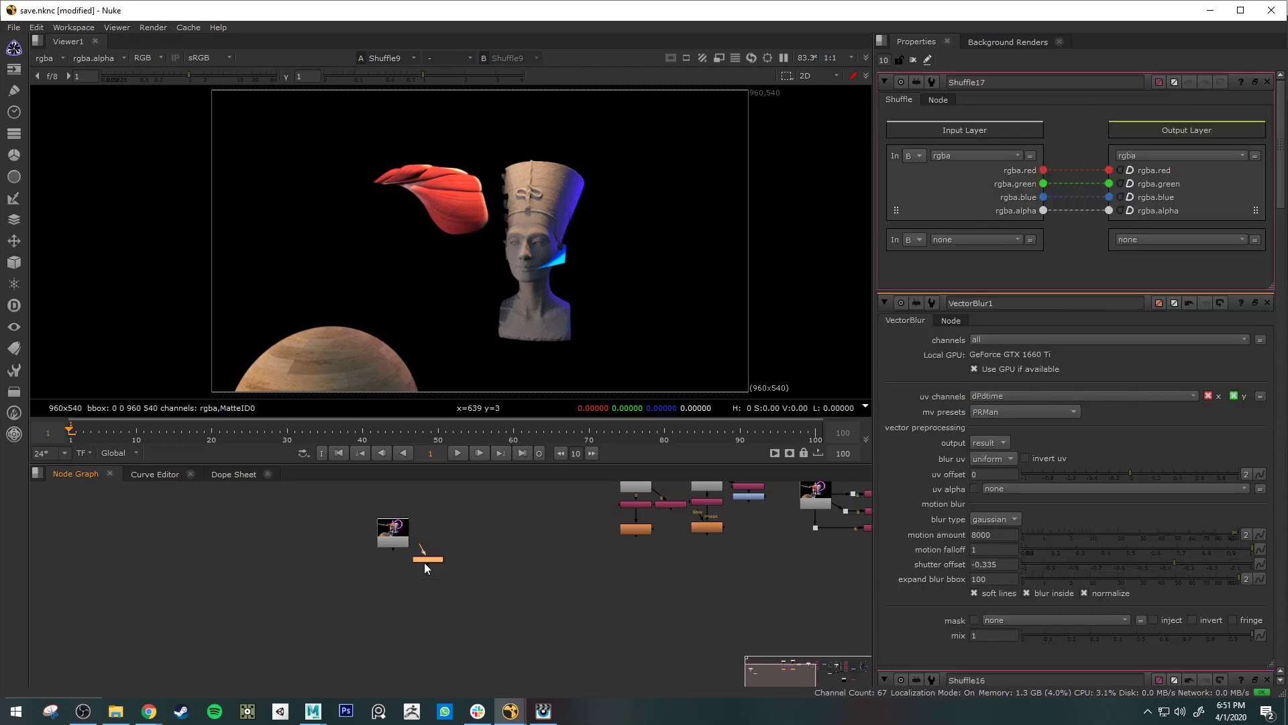
left_click_drag(436, 557, 428, 593)
Display the imported Read node in the viewer and move the Shuffle node farther away from it.
key("1")
left_click(400, 543)
key("1")
left_click(428, 578)
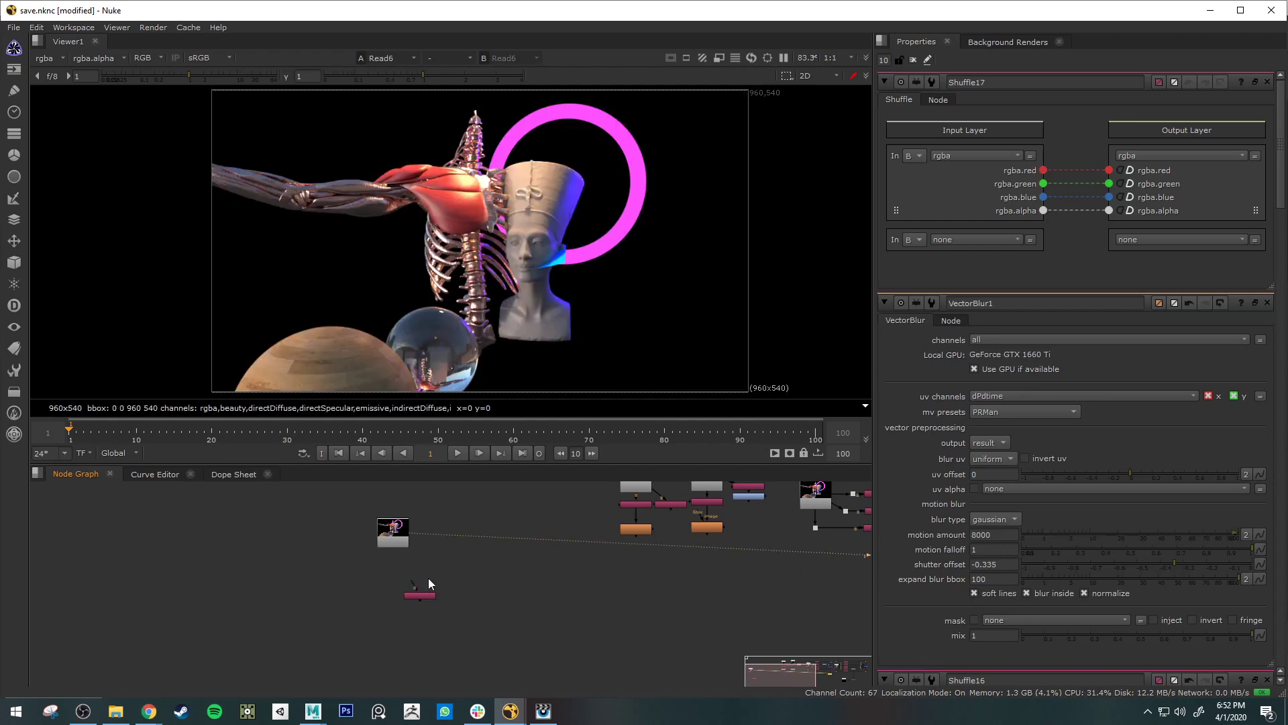
left_click_drag(420, 595, 617, 595)
View the render's indirectDiffuse, emissive, directDiffuse and beauty channels in order in the viewer.
left_click(55, 61)
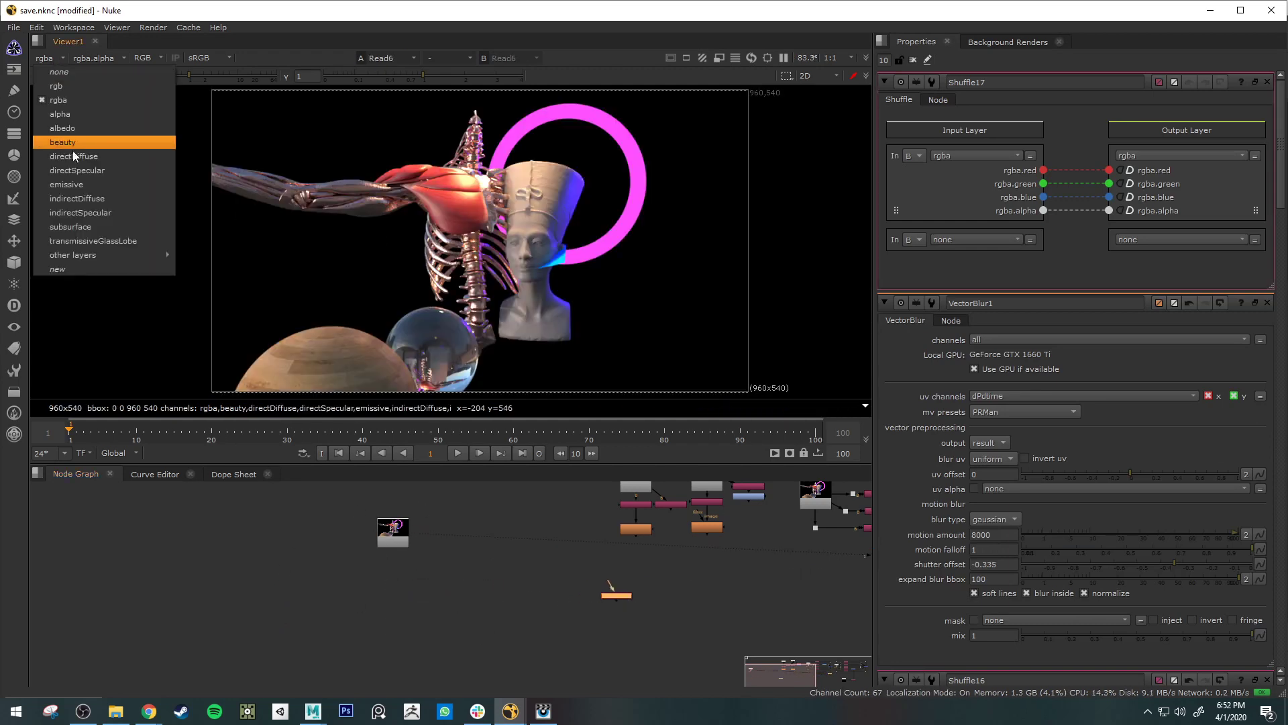
left_click(92, 200)
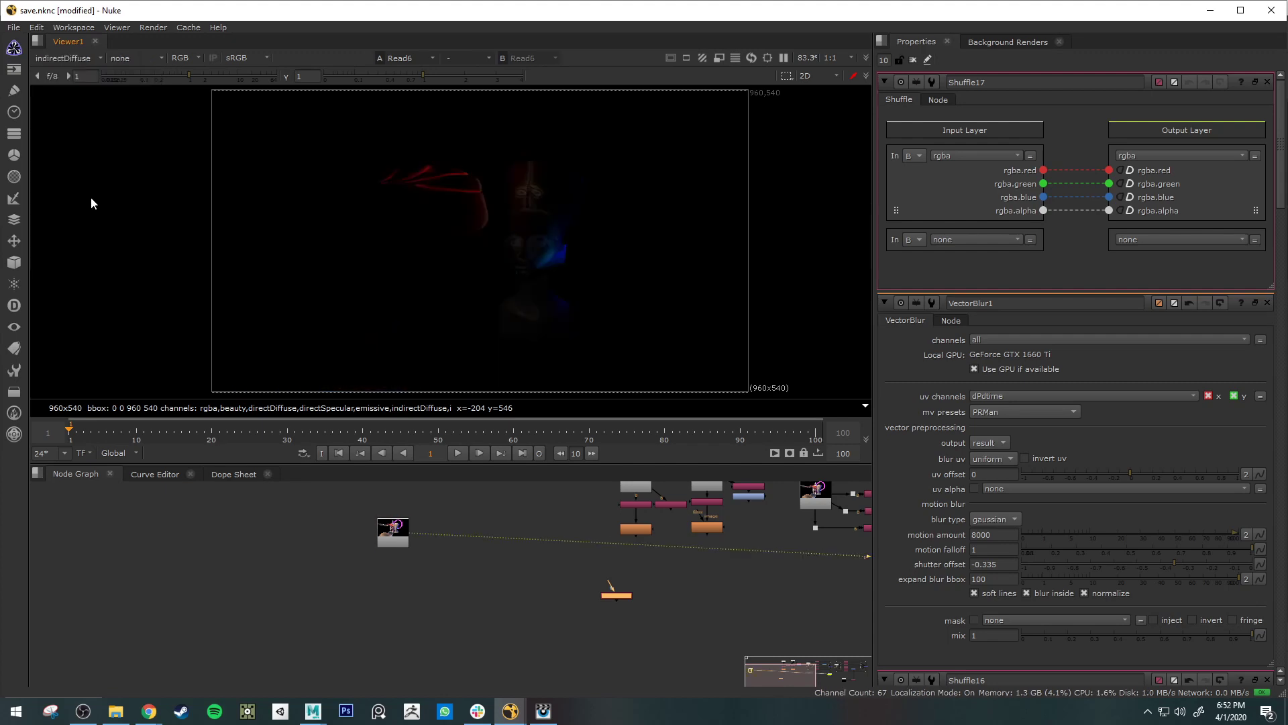
left_click(69, 59)
left_click(96, 193)
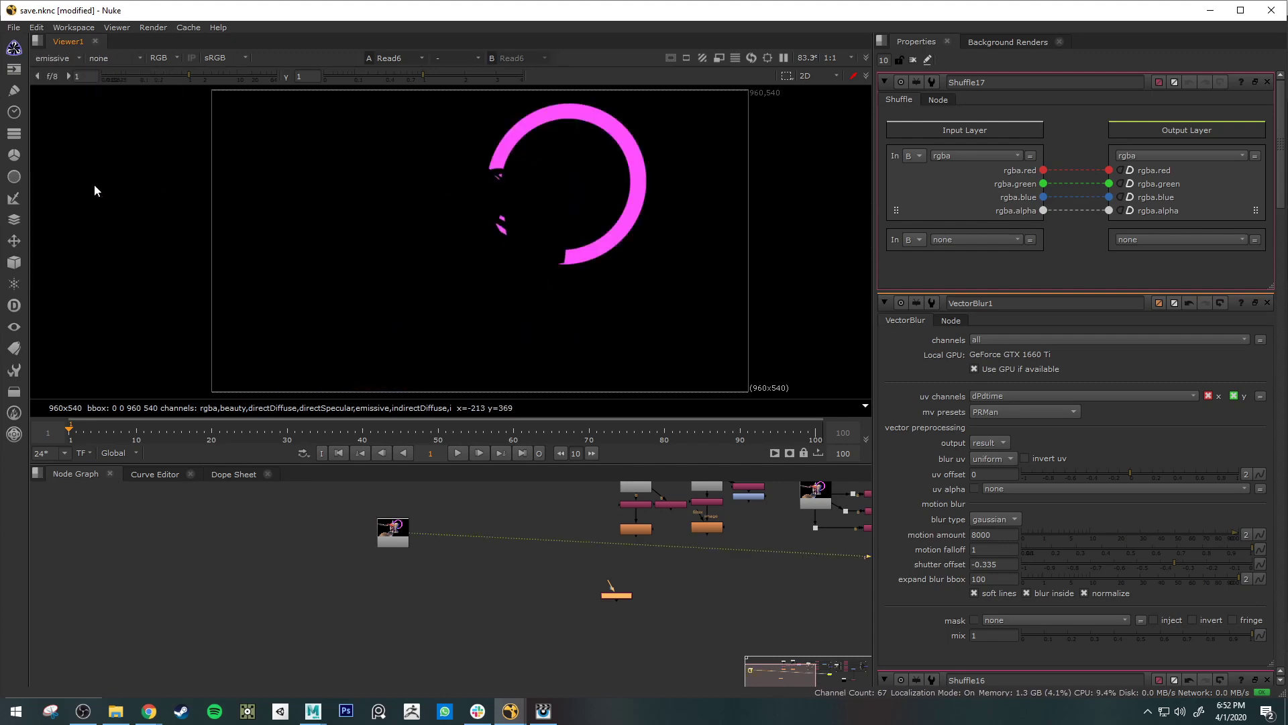
left_click(64, 59)
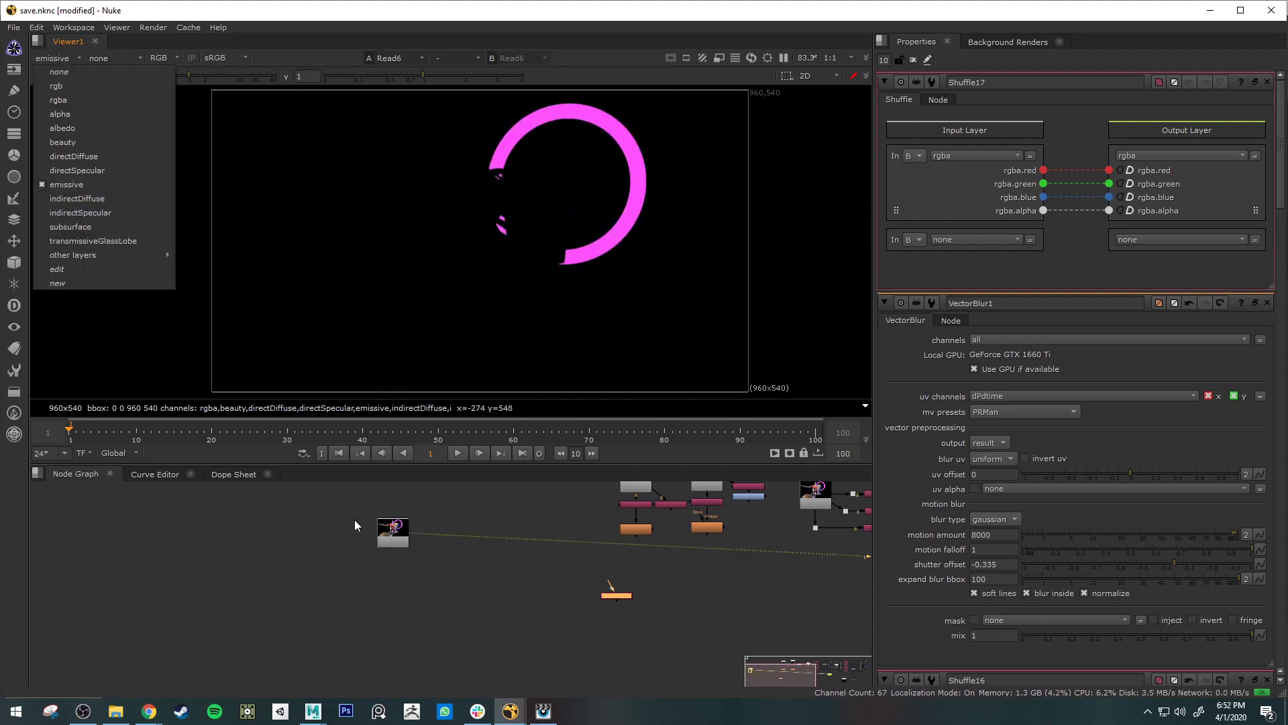
left_click(92, 155)
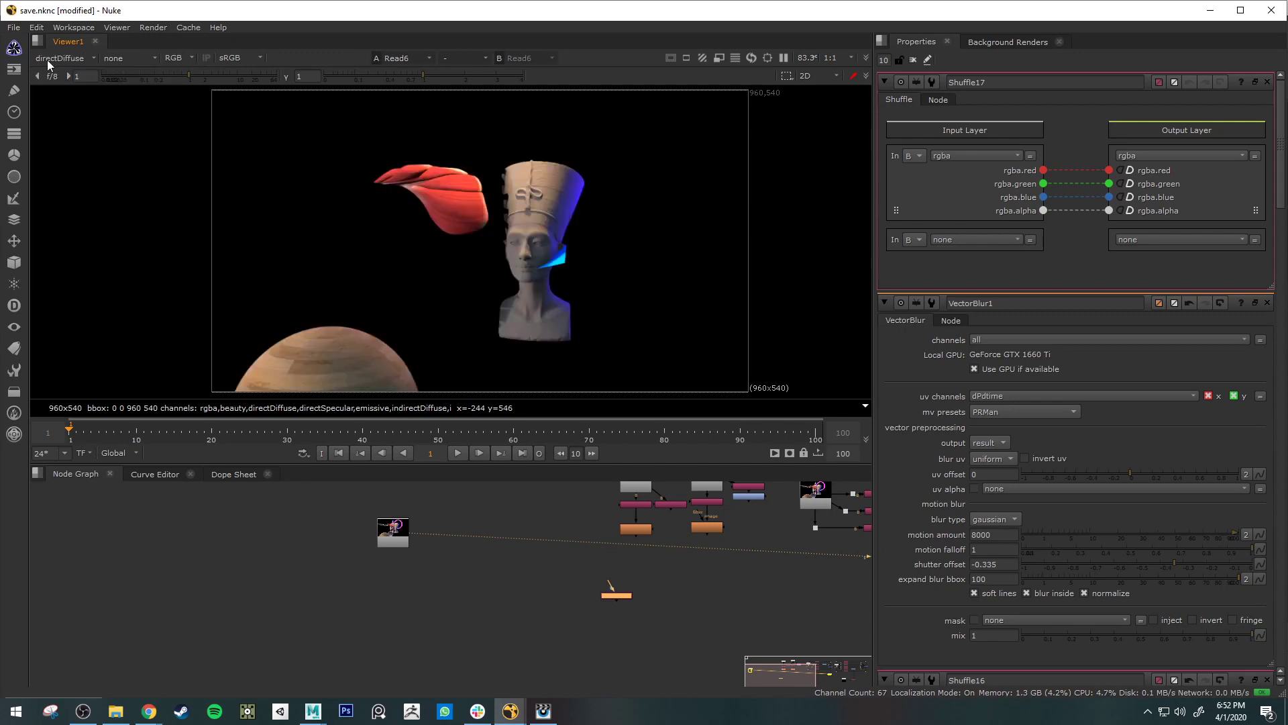
left_click(64, 59)
left_click(102, 147)
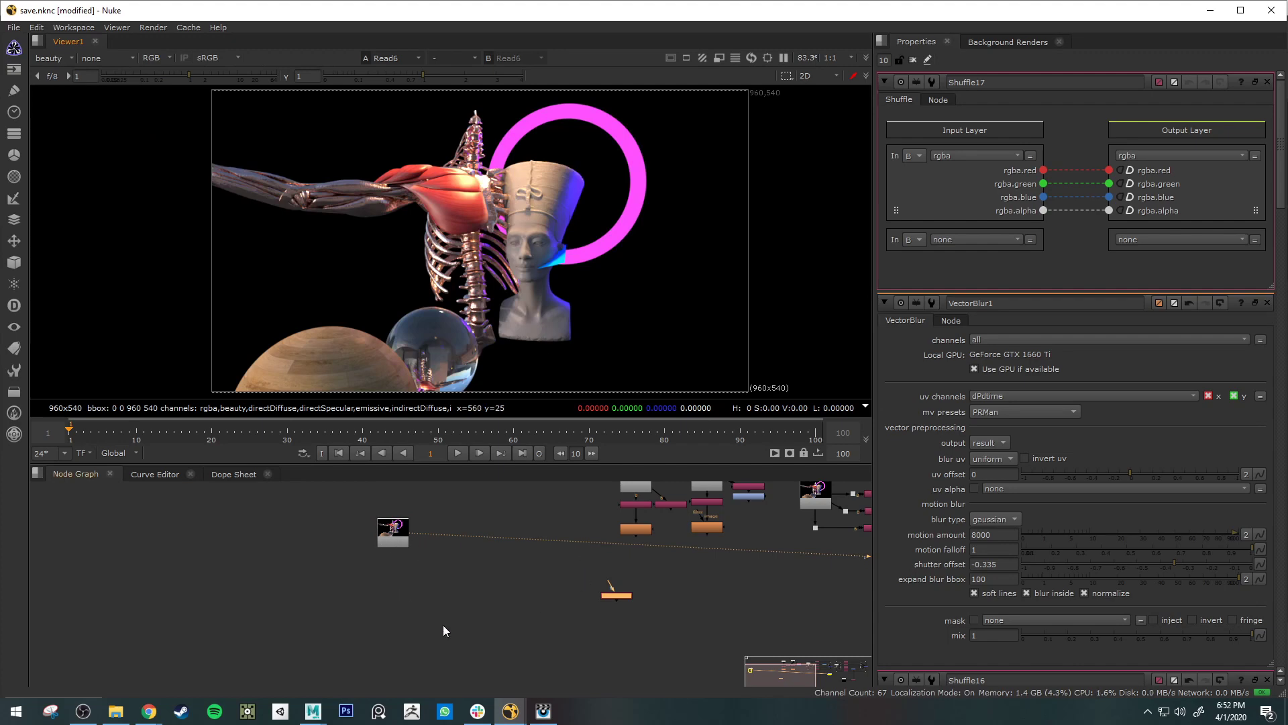
Reposition the Read6 node in the open area of the node graph, closer to the Shuffle17 node.
left_click_drag(394, 525, 533, 554)
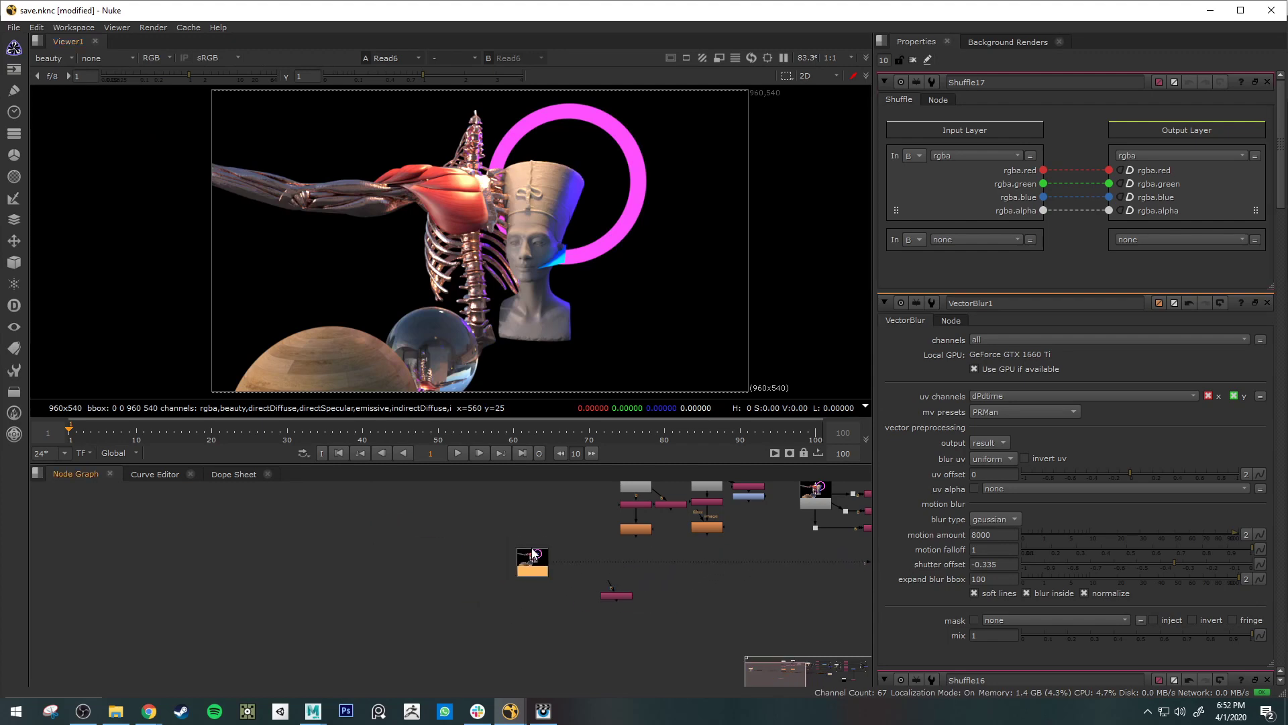
scroll(534, 554, "up", 5)
scroll(541, 569, "up", 2)
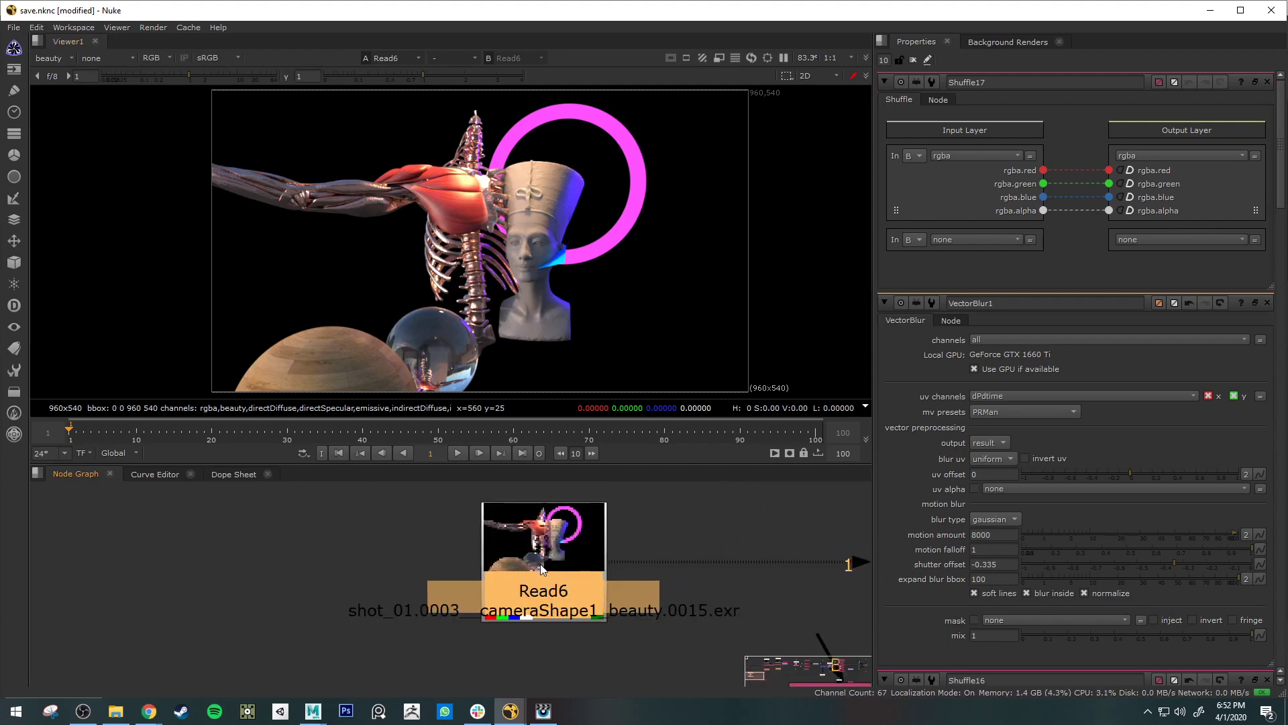
scroll(541, 569, "down", 2)
scroll(562, 582, "up", 3)
scroll(561, 583, "down", 2)
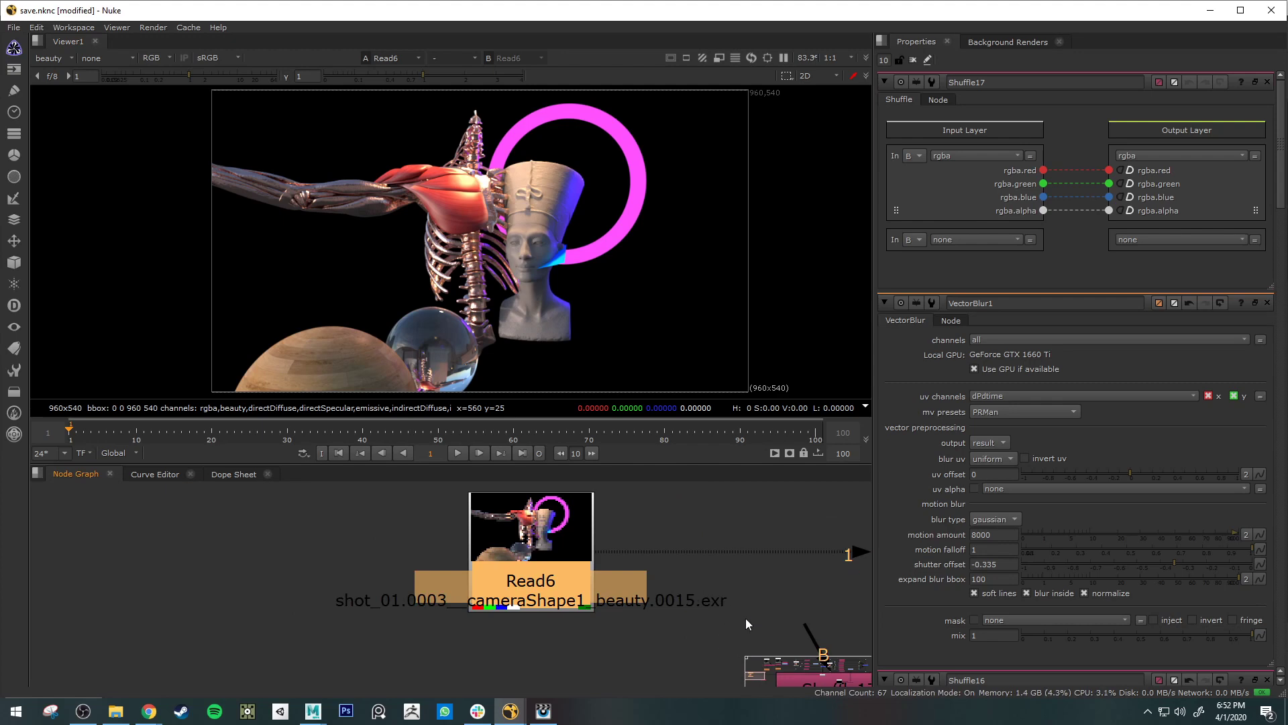
scroll(727, 613, "down", 2)
scroll(728, 621, "up", 1)
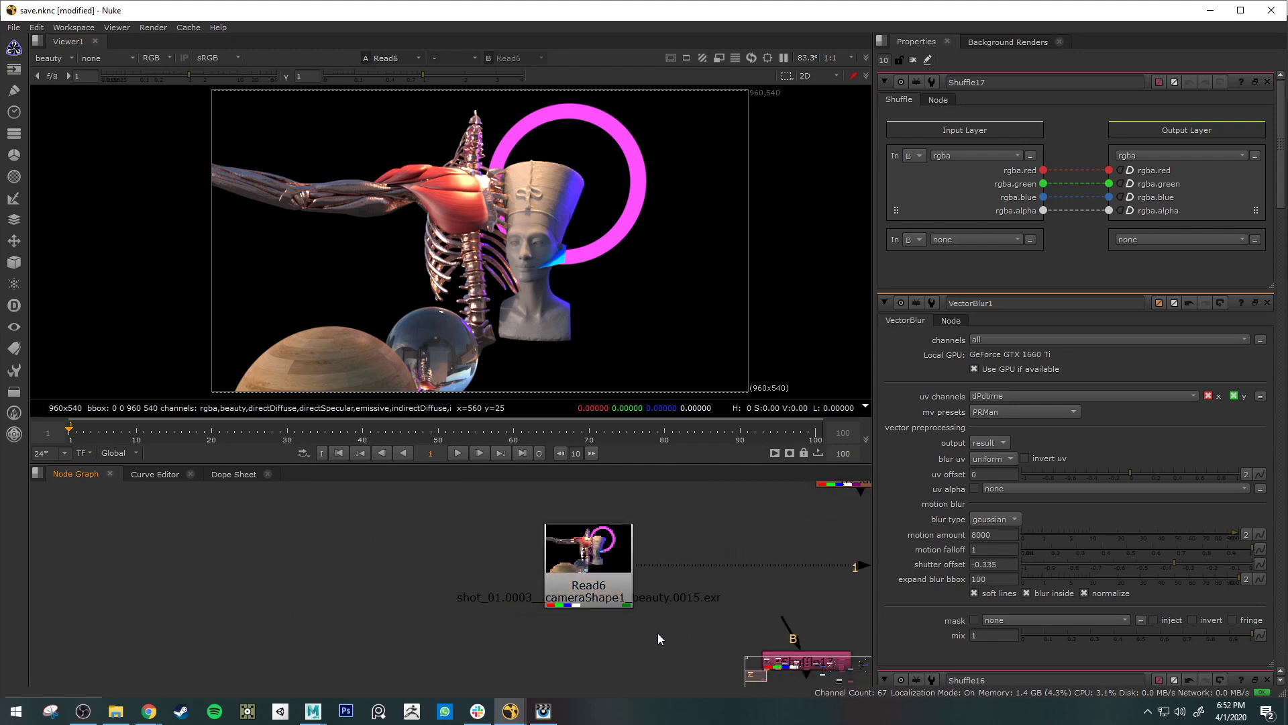
left_click_drag(592, 575, 448, 559)
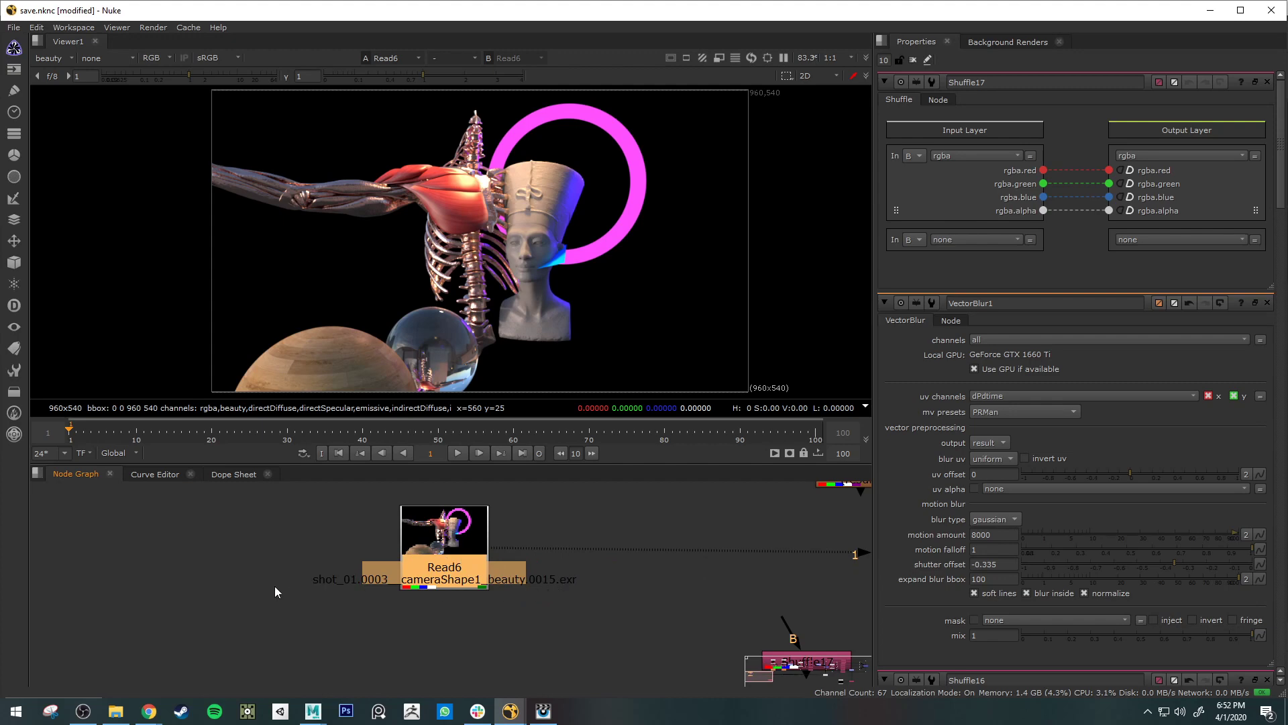
scroll(708, 577, "down", 2)
left_click_drag(747, 575, 658, 585)
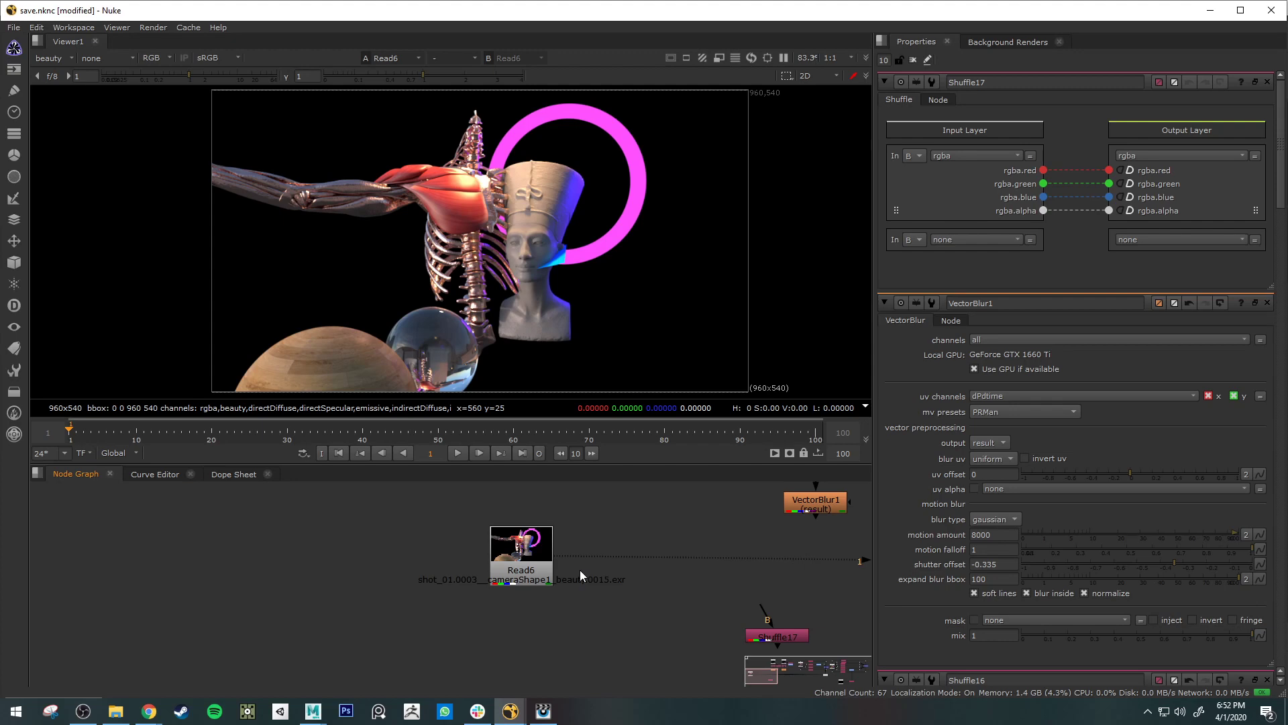
left_click_drag(512, 555, 440, 569)
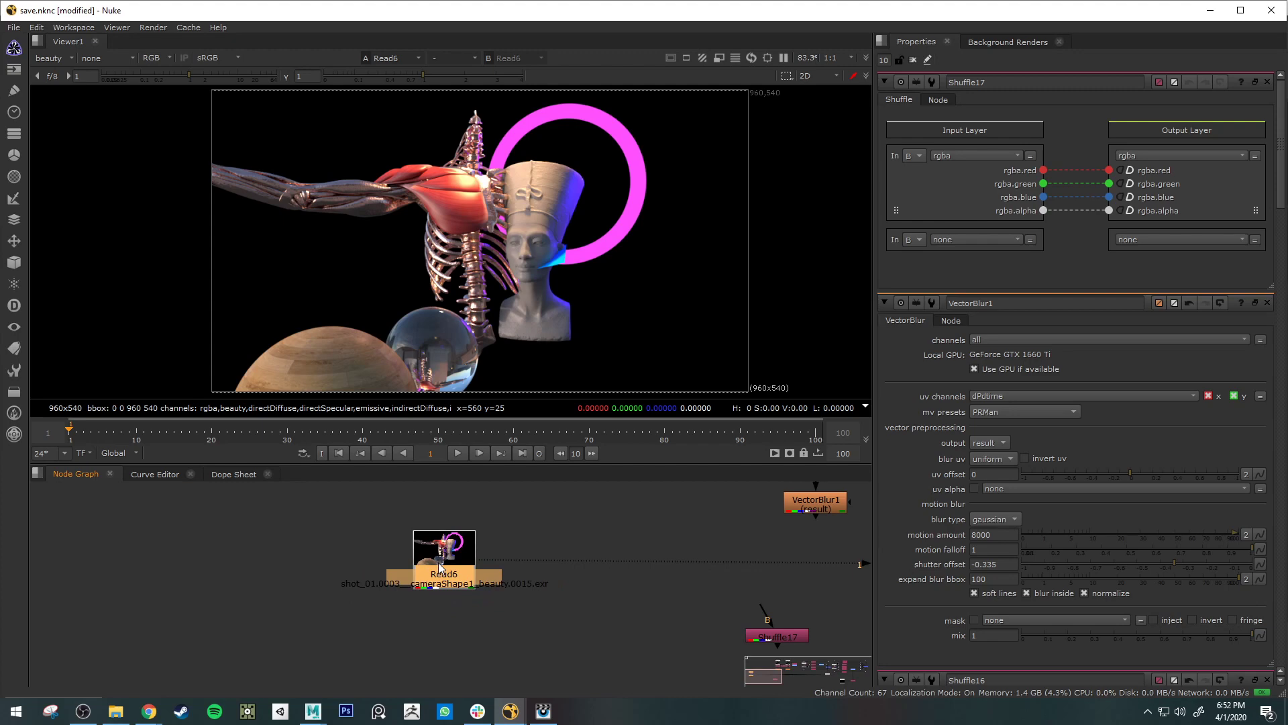
left_click_drag(440, 569, 458, 520)
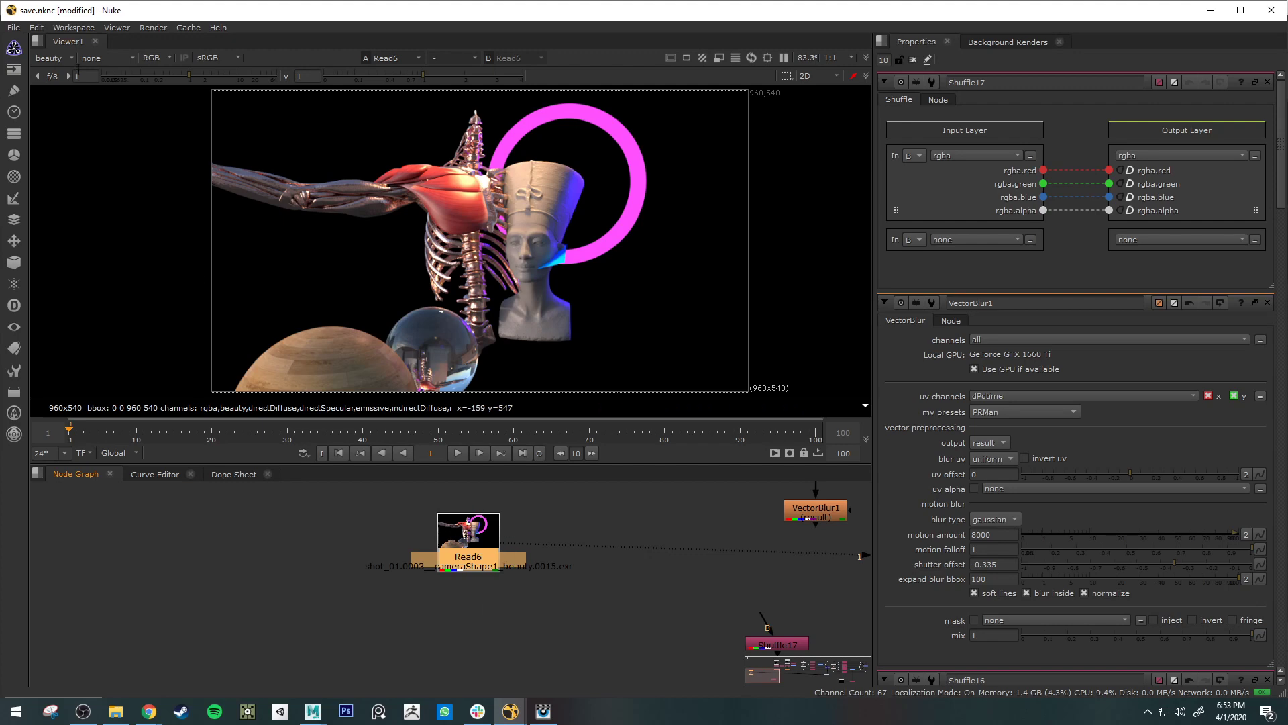
View the directSpecular and indirectSpecular channels of Read6, and return the viewer to rgba.
left_click(57, 59)
left_click(95, 169)
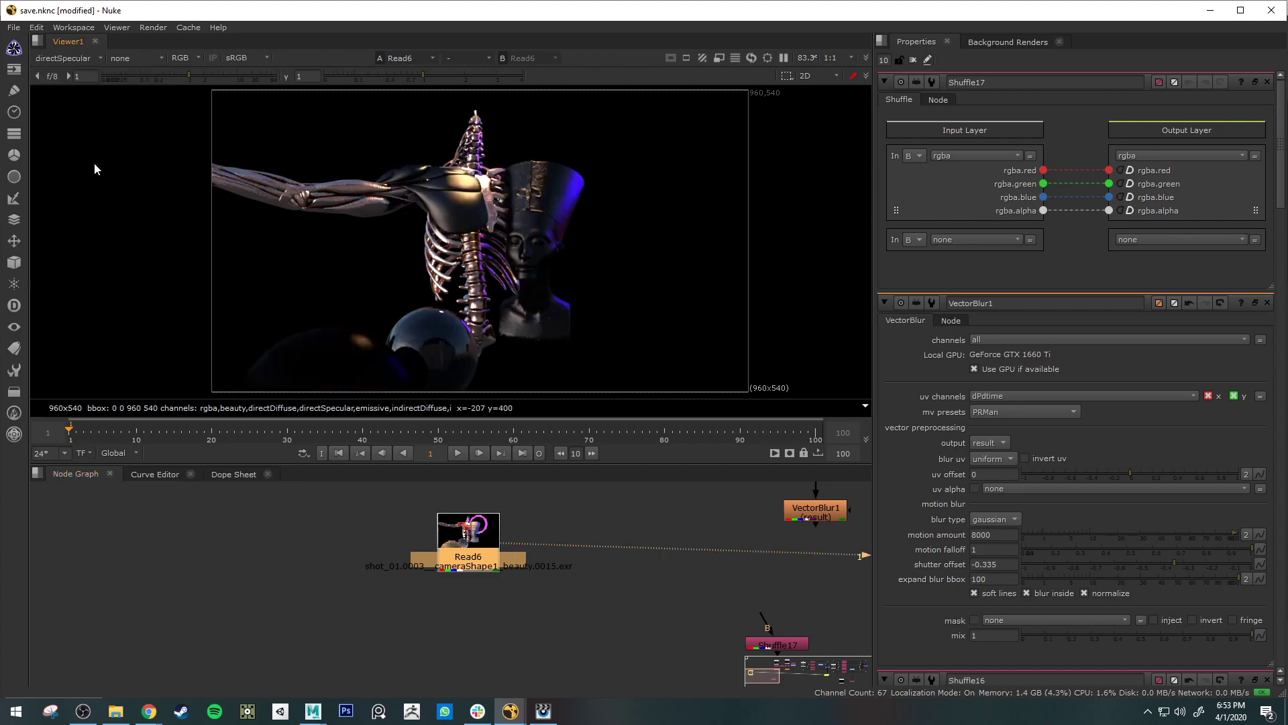
left_click(67, 59)
left_click(87, 213)
left_click(78, 61)
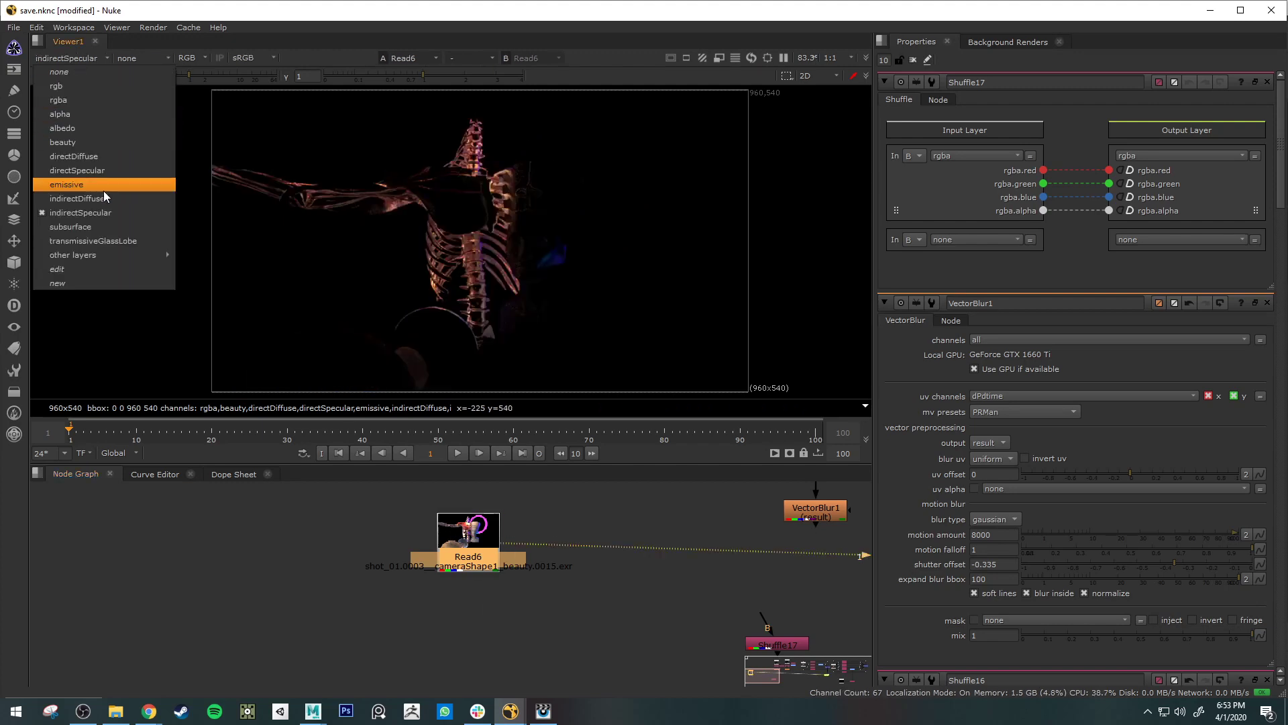
left_click(58, 100)
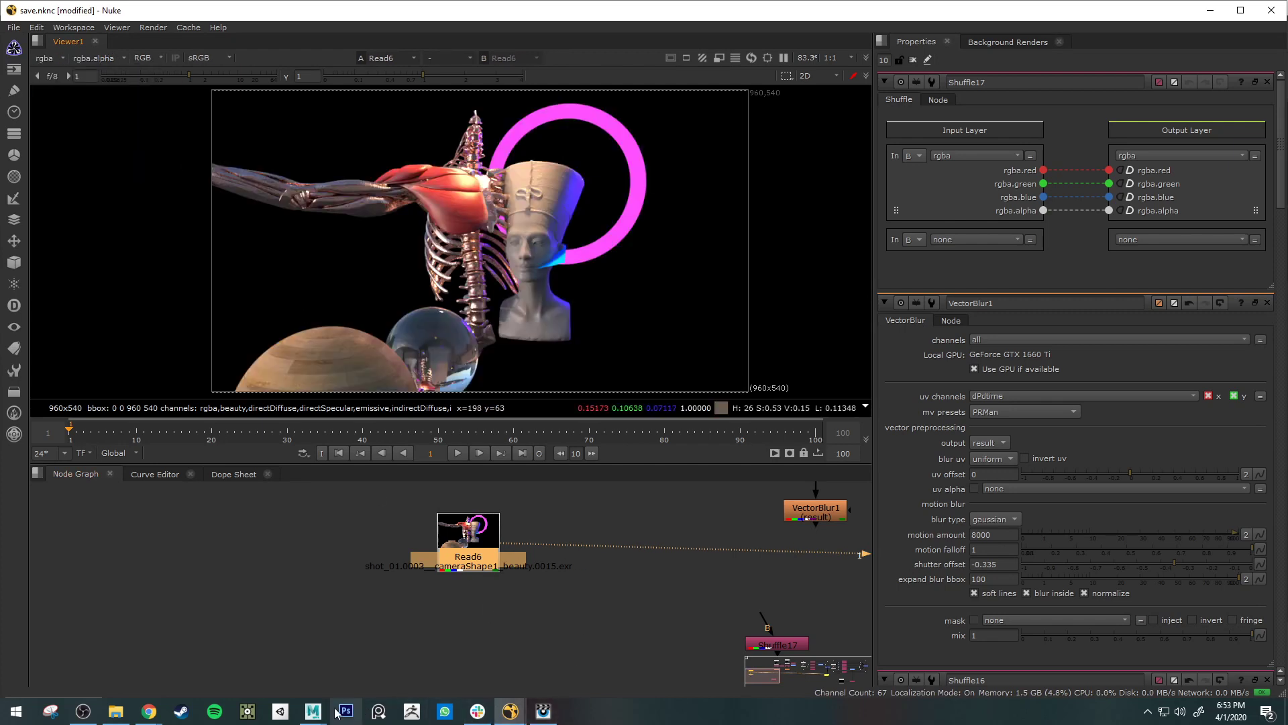
Switch to Maya and make the Render Settings window slightly narrower.
mouse_move(313, 711)
left_click(394, 664)
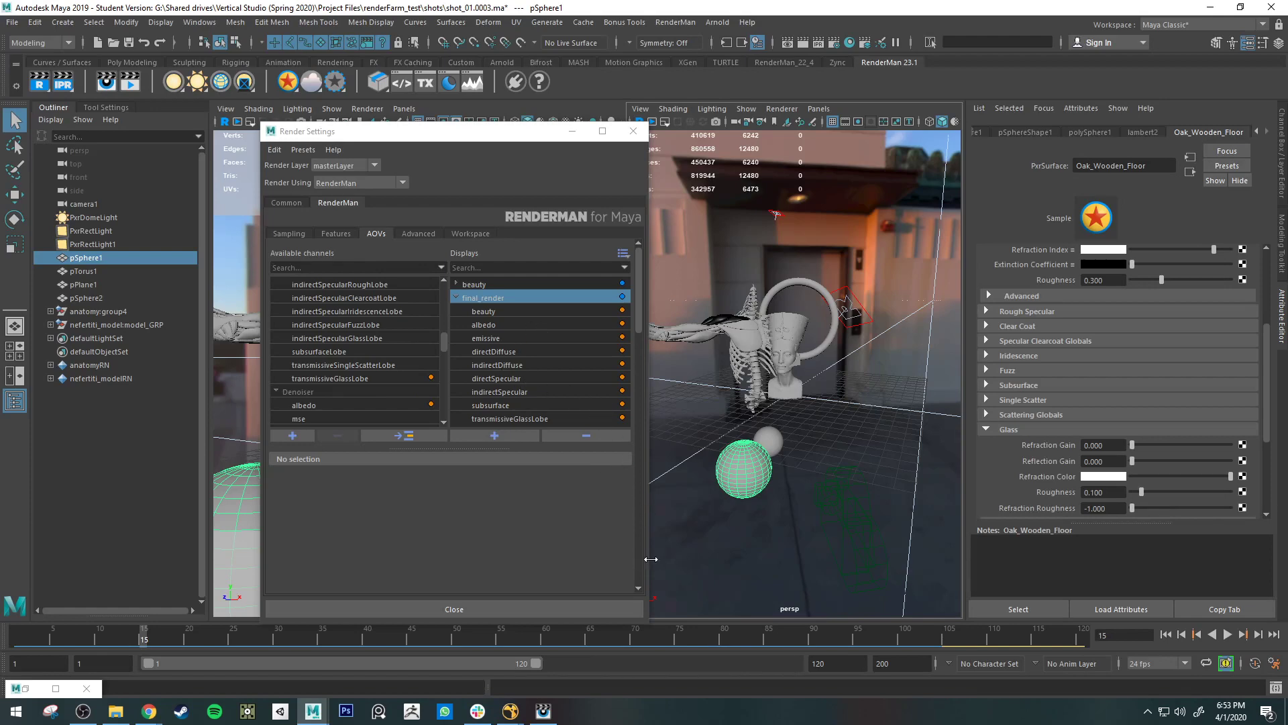
mouse_move(649, 566)
left_mouse_down()
mouse_move(418, 557)
mouse_move(648, 552)
mouse_move(571, 551)
mouse_move(628, 556)
left_mouse_up()
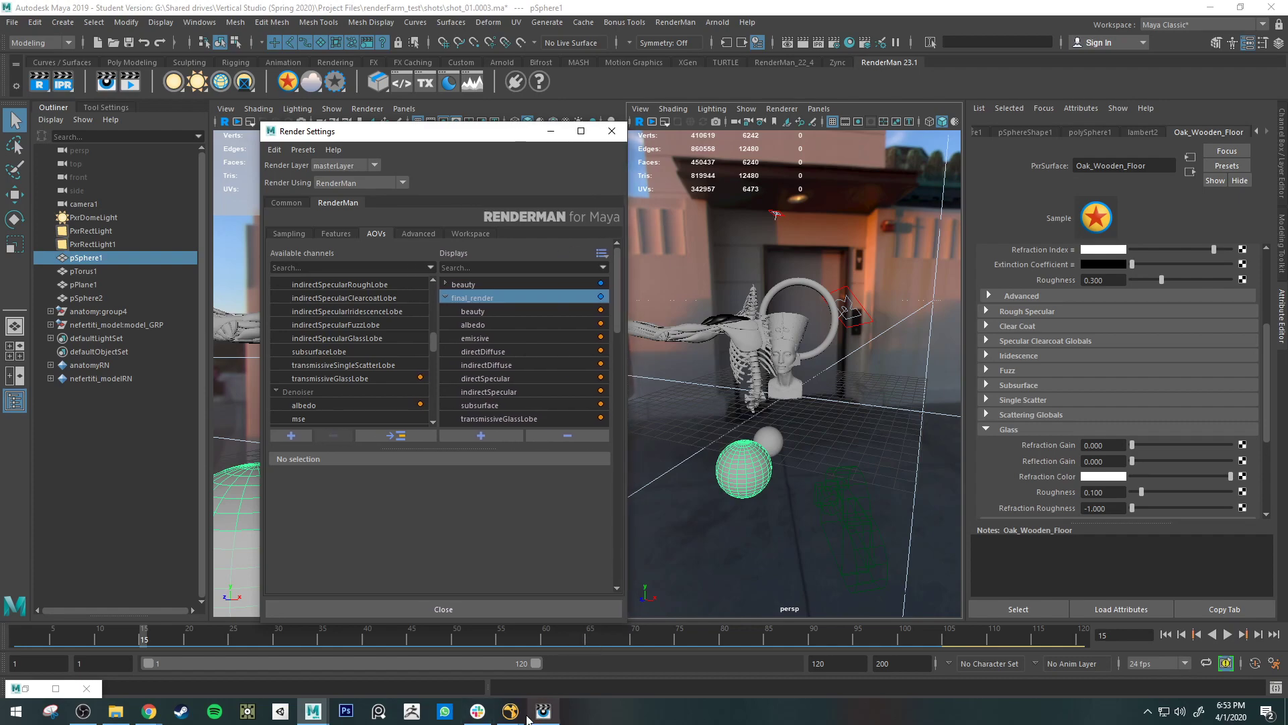
Switch back to Nuke and display the Merge2 node of the Read4 passes network in the viewer.
left_click(580, 661)
middle_click_drag(801, 606, 417, 706)
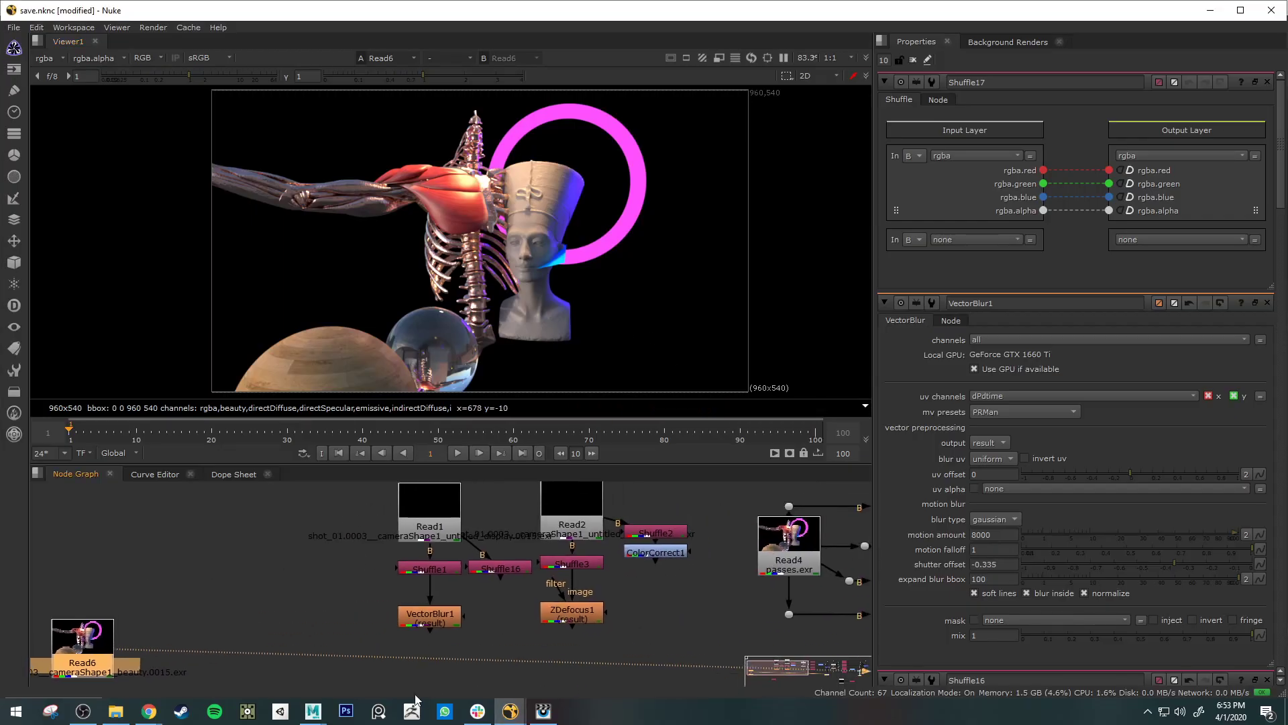
scroll(571, 613, "down", 1)
middle_click_drag(728, 608, 424, 621)
left_click(726, 594)
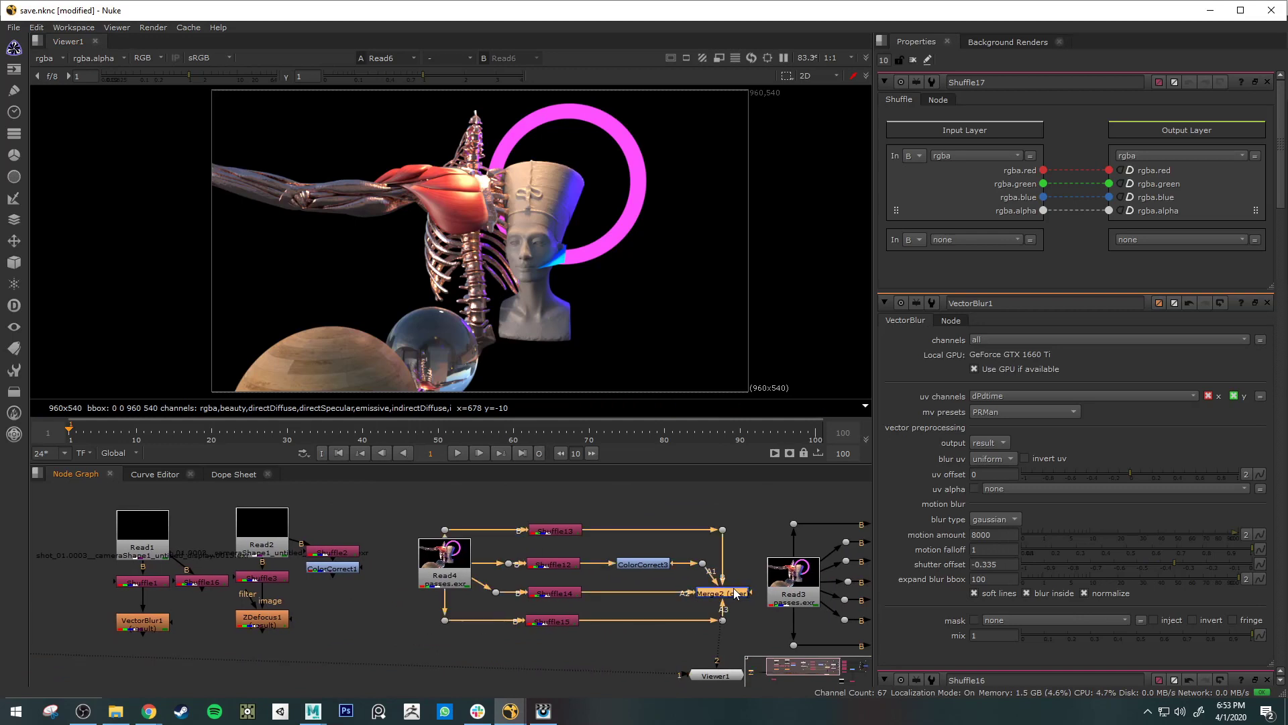
key("1")
Open ColorCorrect3's properties and raise its master gain to 1.58.
left_click(655, 565)
double_click(655, 565)
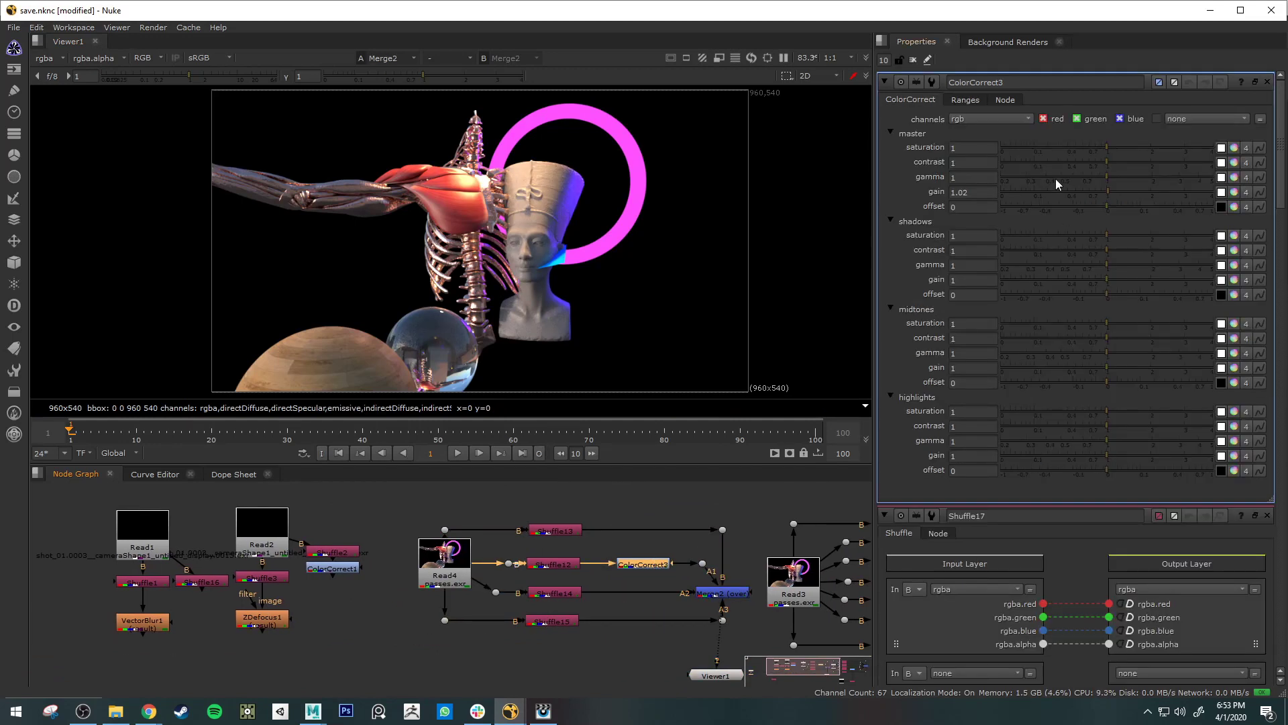
left_click_drag(1110, 192, 1134, 201)
Move the Read1 node group a little farther from the Read2 group, and clear the node selection.
middle_click_drag(385, 647, 781, 617)
left_click_drag(488, 492, 647, 667)
left_click_drag(628, 576, 586, 575)
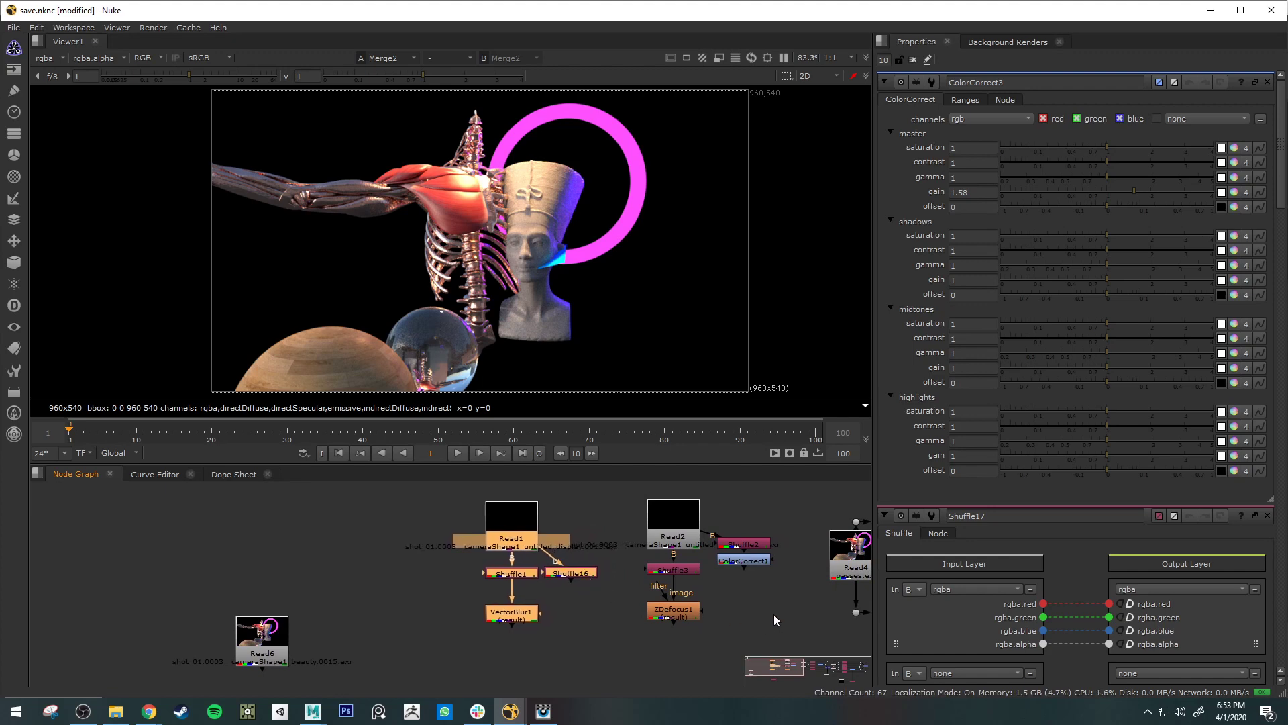
middle_click_drag(774, 614, 614, 623)
left_click_drag(657, 484, 472, 687)
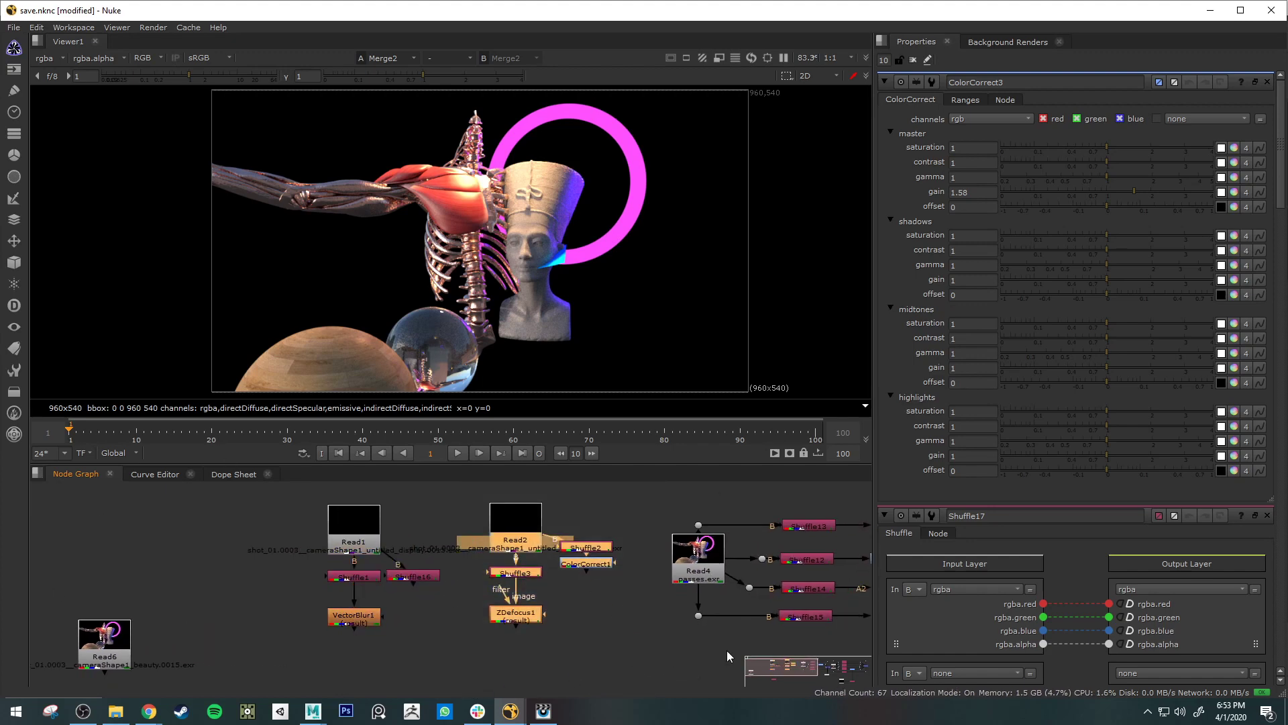
left_click(586, 638)
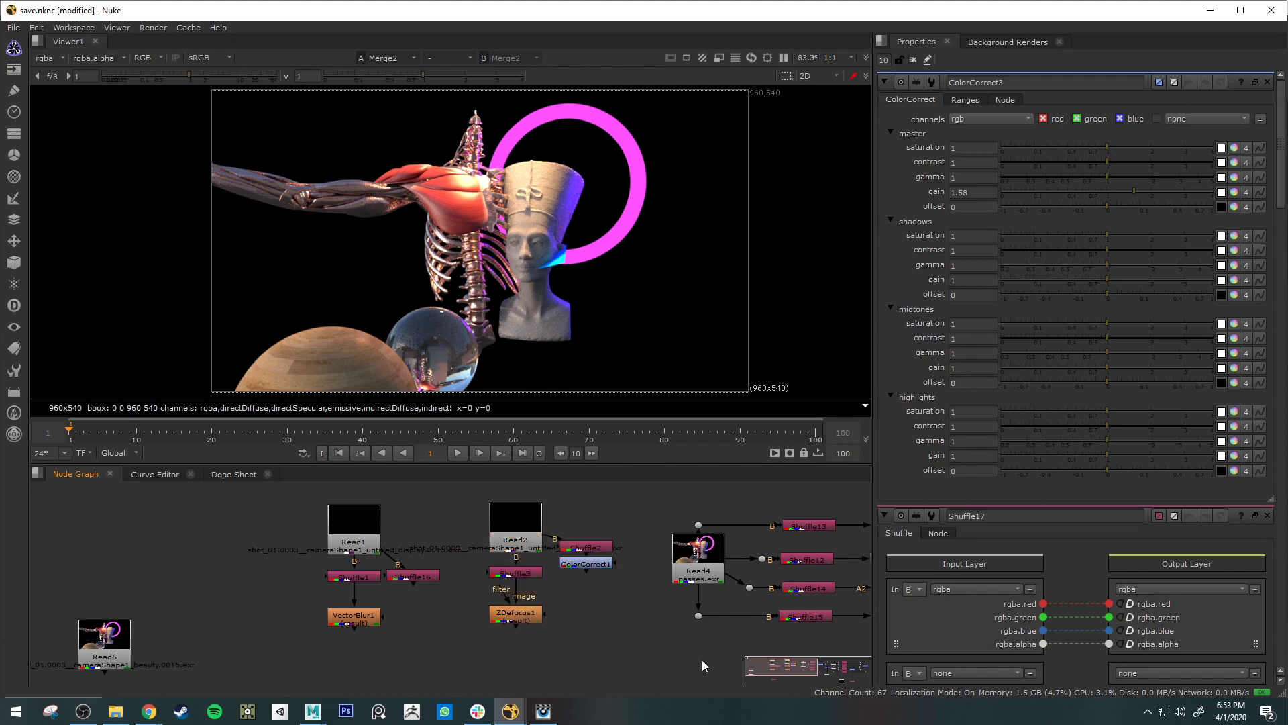
Reposition the Shuffle17 node in the open area below and between VectorBlur1 and ZDefocus1.
middle_click_drag(701, 659, 420, 632)
left_click_drag(607, 581, 587, 583)
scroll(465, 612, "down", 2)
middle_click_drag(350, 652, 697, 619)
left_click_drag(411, 649, 482, 628)
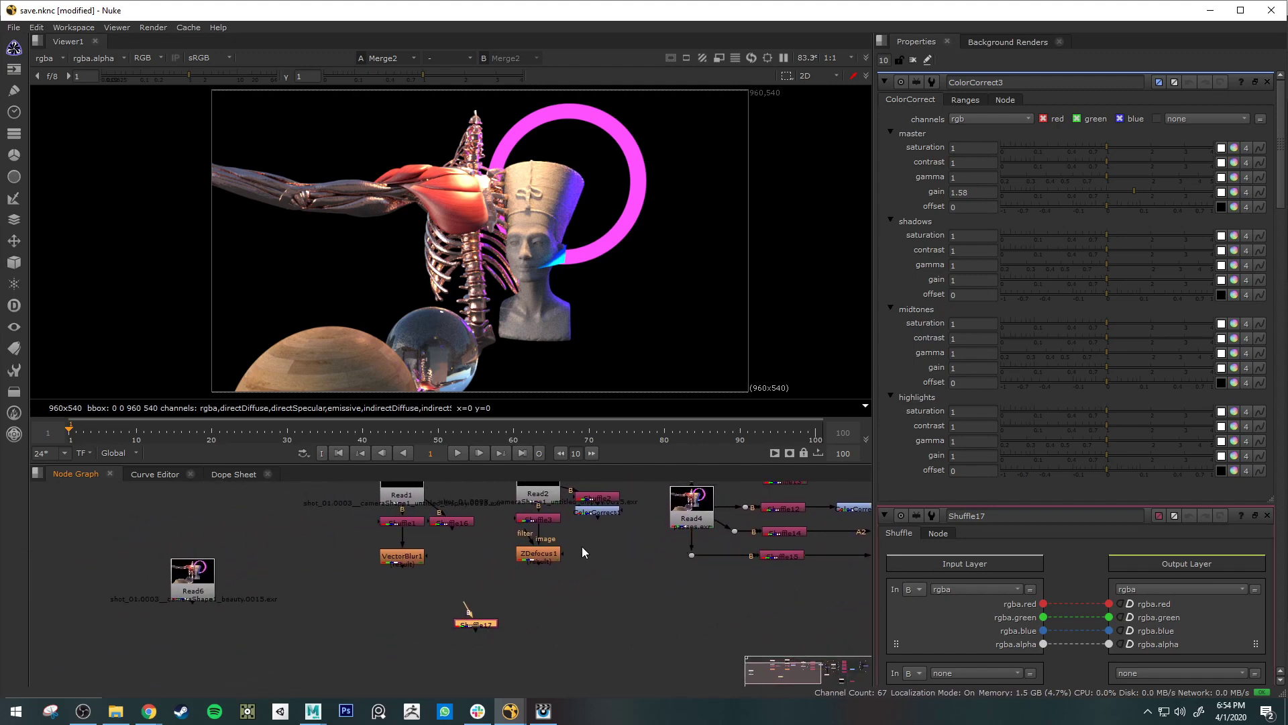
middle_click_drag(566, 587, 569, 627)
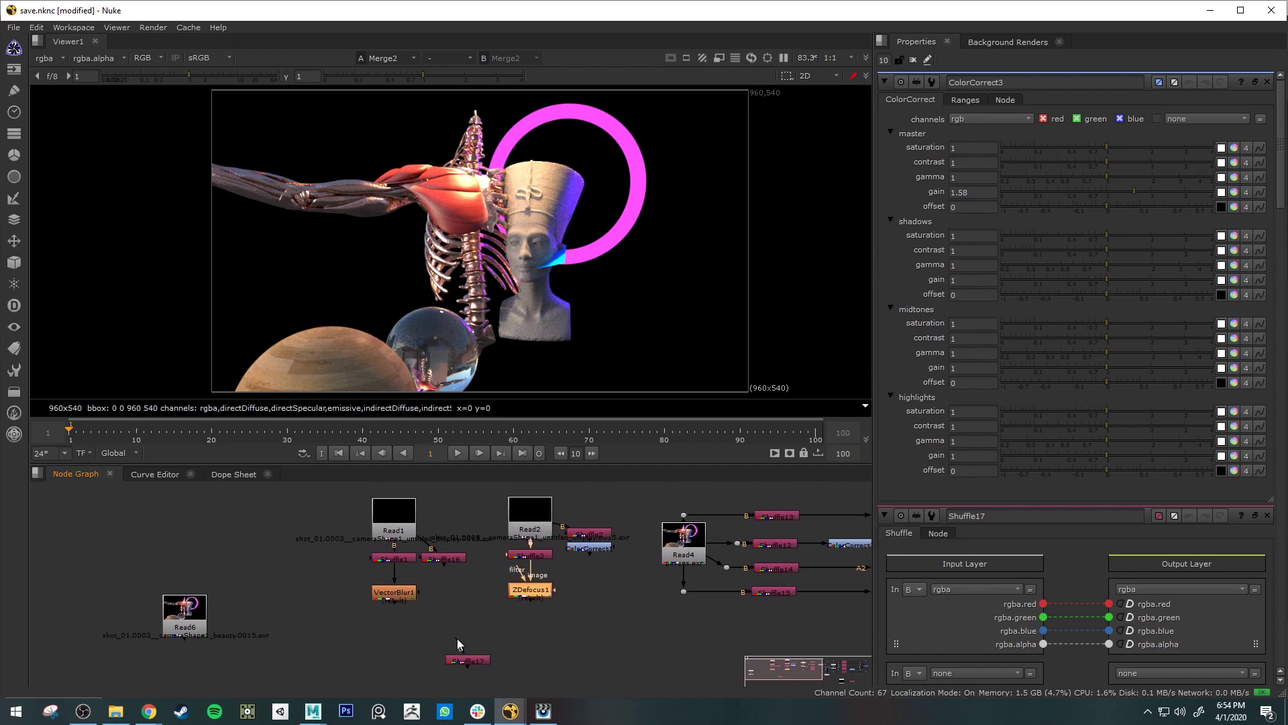
View the ZDefocus1 result and then the VectorBlur1 result in the viewer.
left_click_drag(459, 639, 432, 618)
key("1")
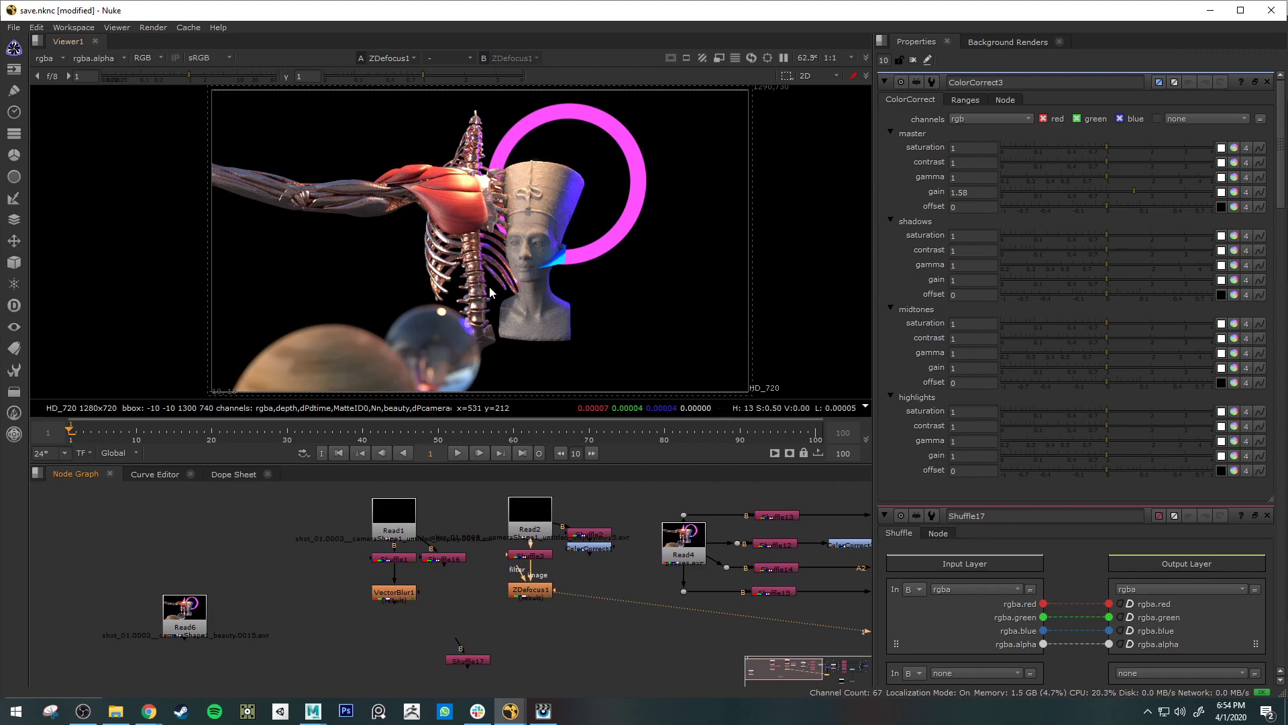
left_click(395, 593)
key("1")
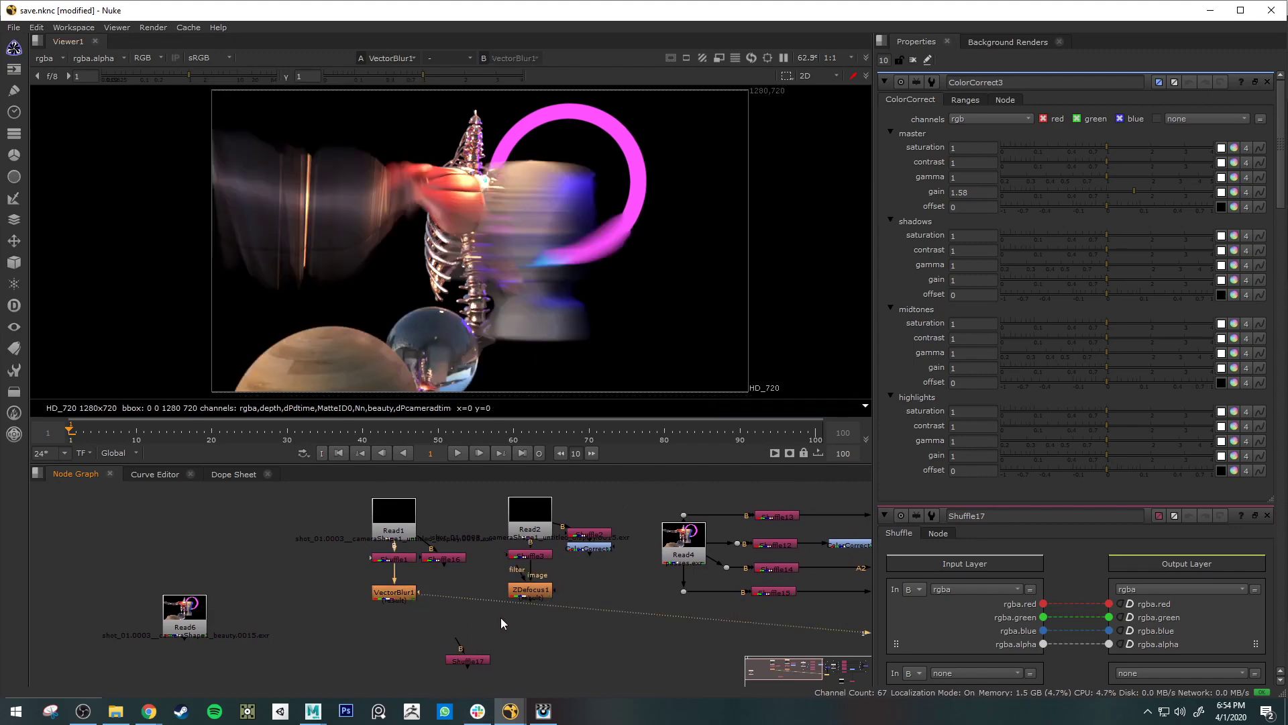
View the Shuffle15 pass and then the combined Merge2 result, and look over the rest of the node network.
middle_click_drag(677, 665, 501, 678)
left_click(607, 599)
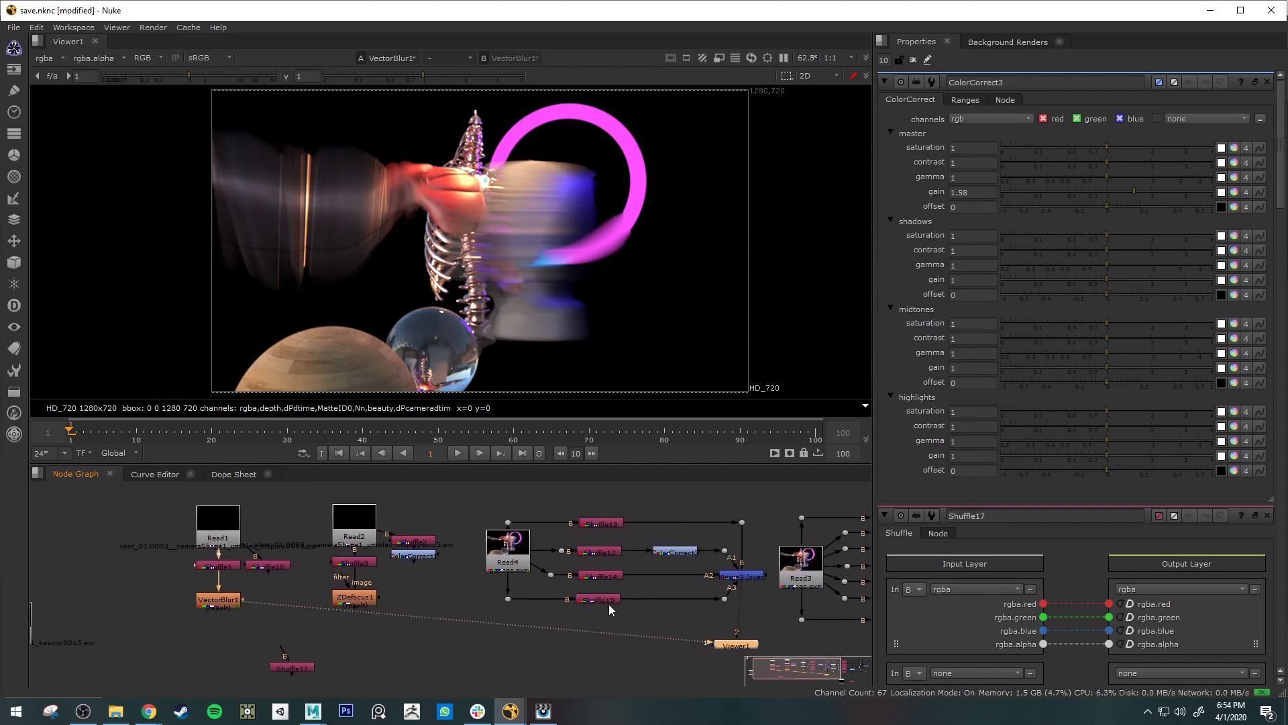
key("1")
middle_click_drag(702, 629, 582, 634)
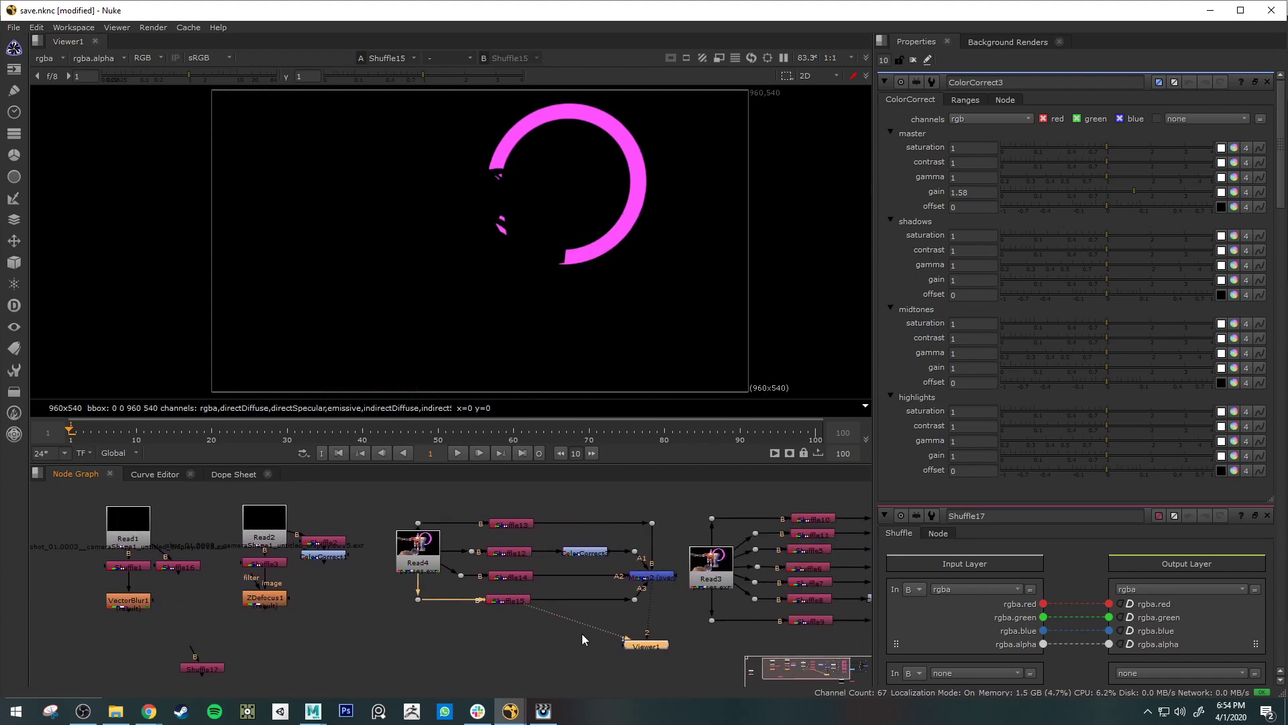
left_click(650, 578)
key("1")
middle_click_drag(677, 610, 391, 533)
middle_click_drag(657, 587, 884, 645)
middle_click_drag(390, 671, 646, 674)
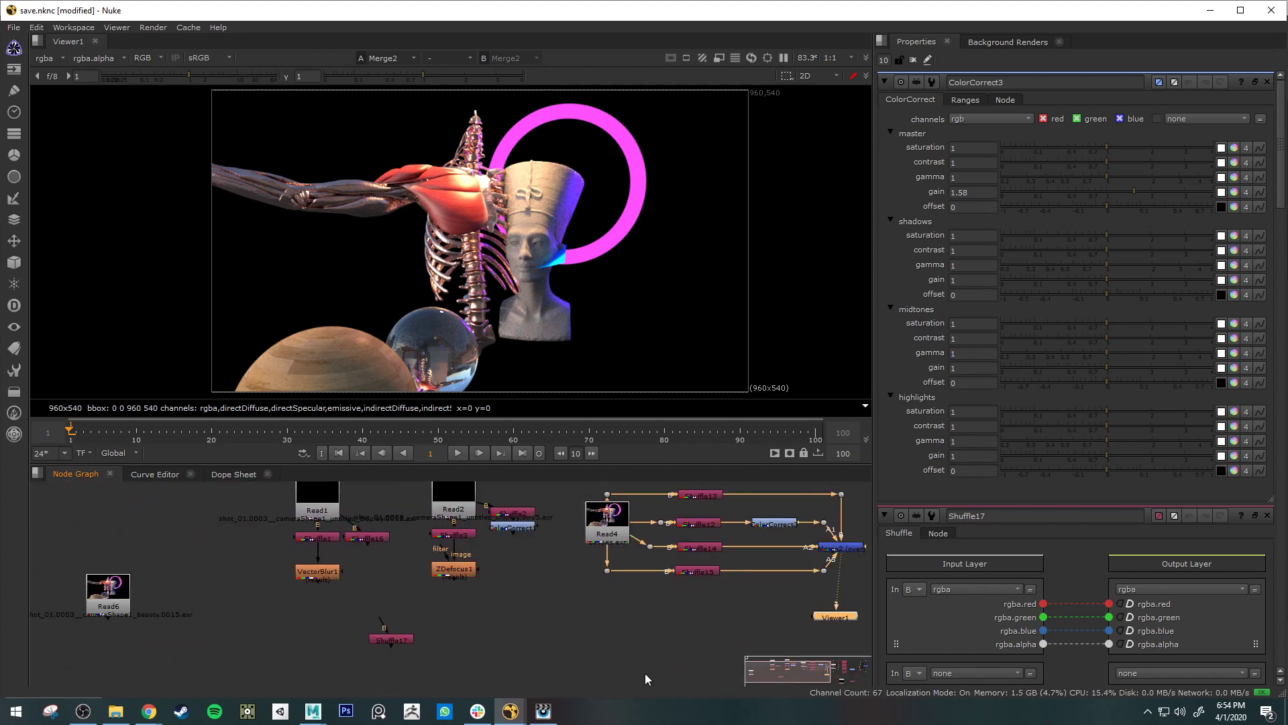
Switch to Maya and inspect the emissive, transmissiveGlassLobe and final_render entries in the AOV displays.
mouse_move(314, 710)
left_click(393, 647)
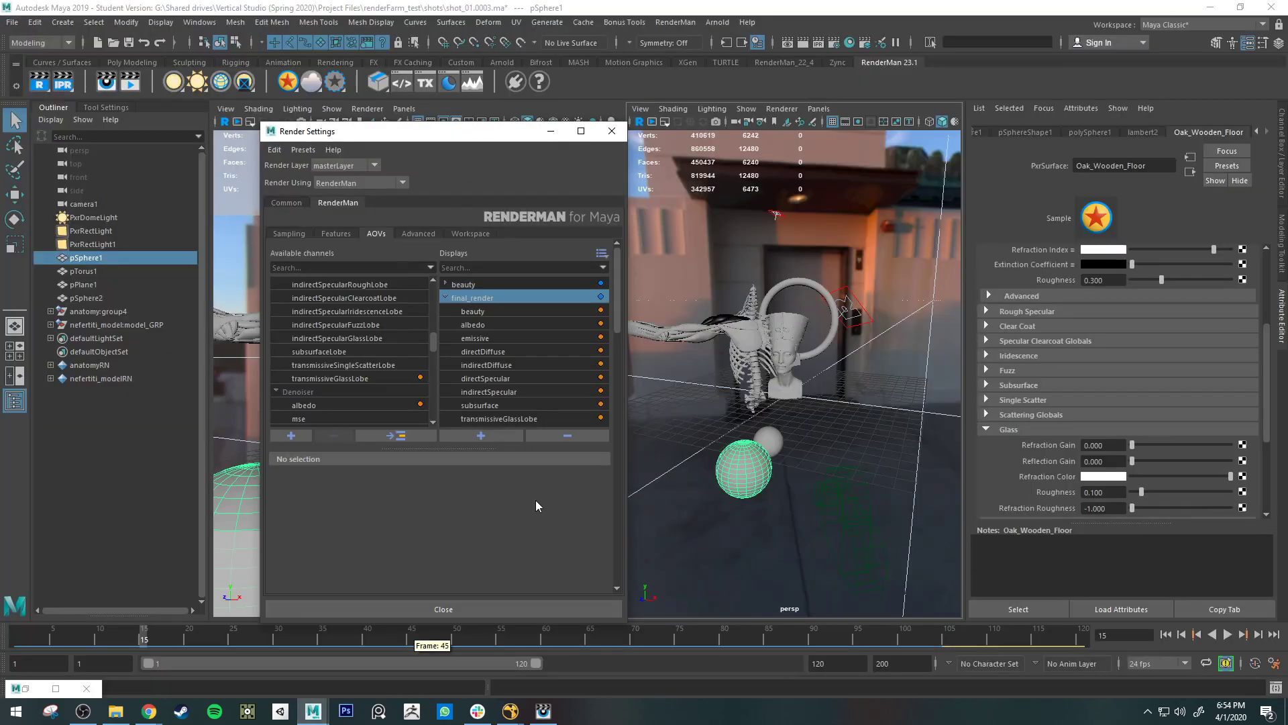
left_click(502, 300)
left_click(523, 337)
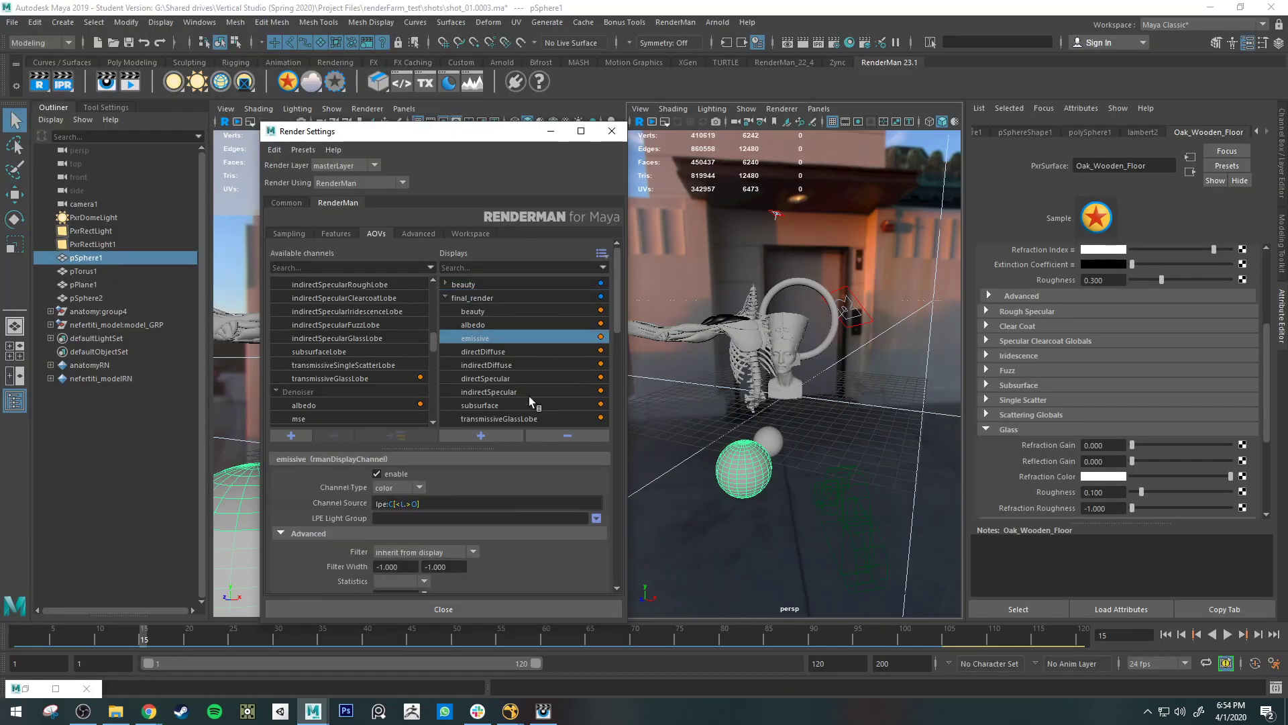
left_click(530, 405, "shift")
left_click(533, 419)
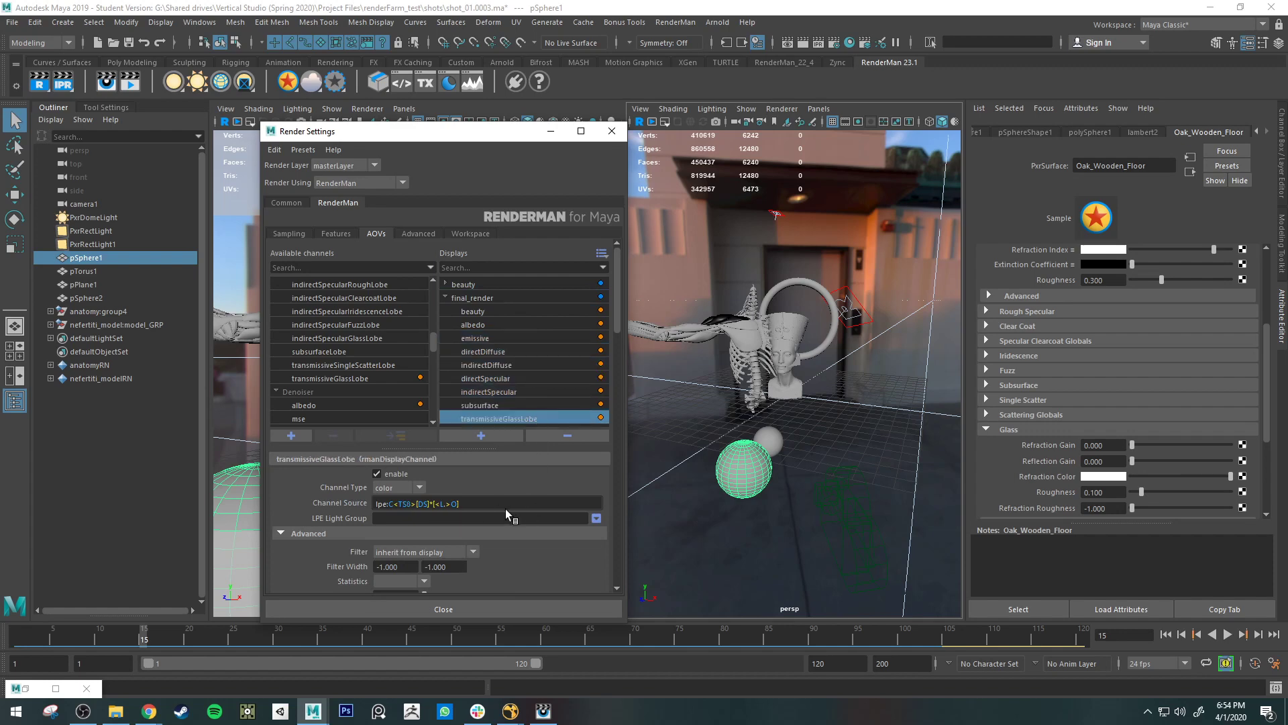
left_click(480, 297)
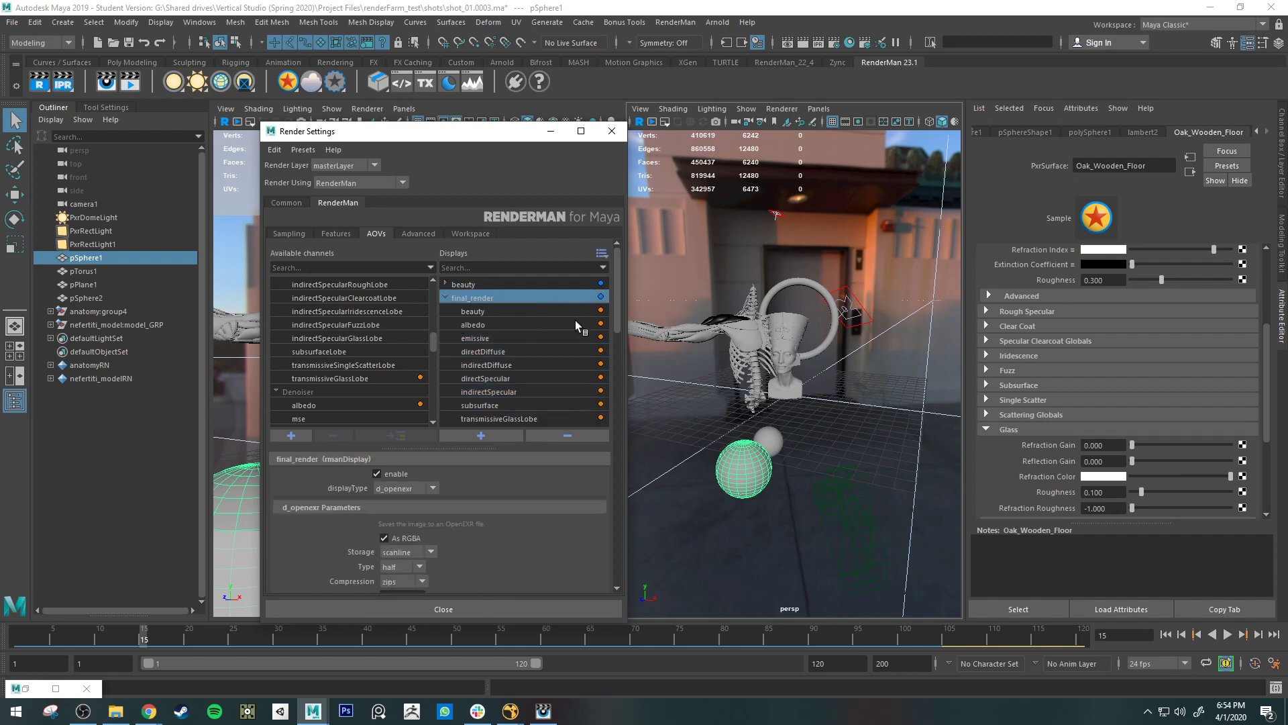
Examine the channel source expression of the beauty channel under final_render, highlighting its text.
left_click(481, 313)
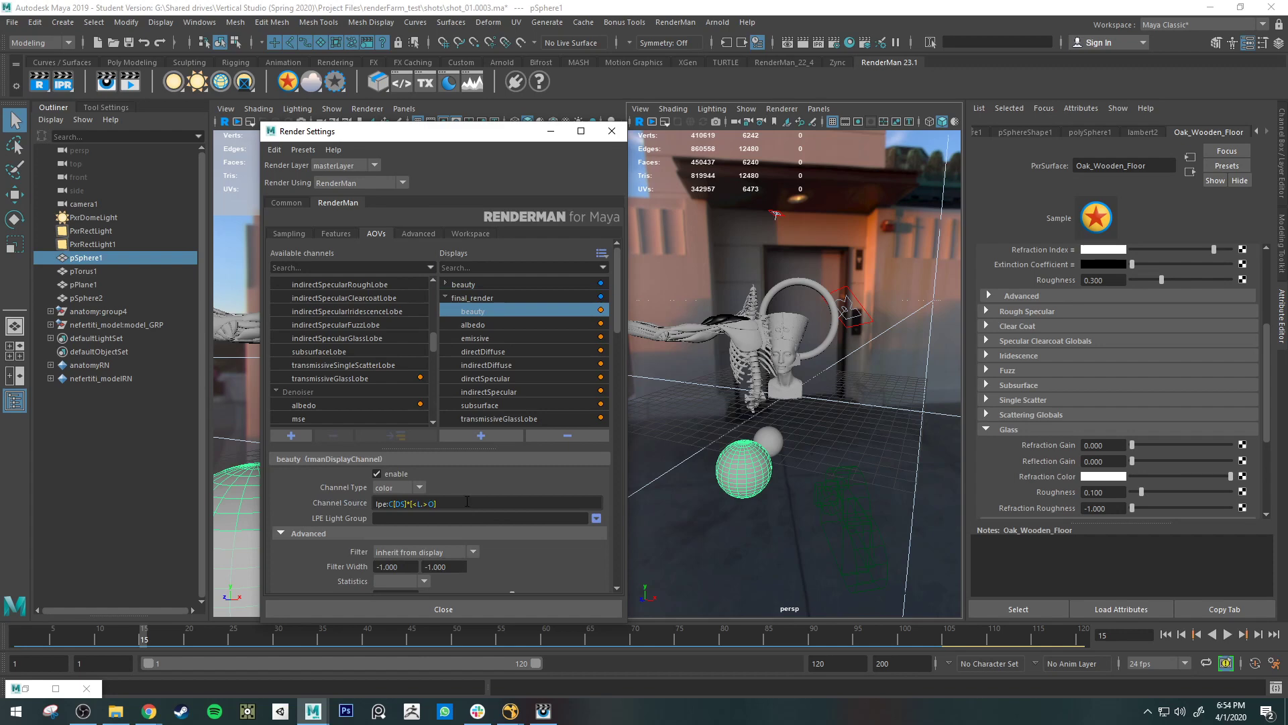
left_click(468, 502)
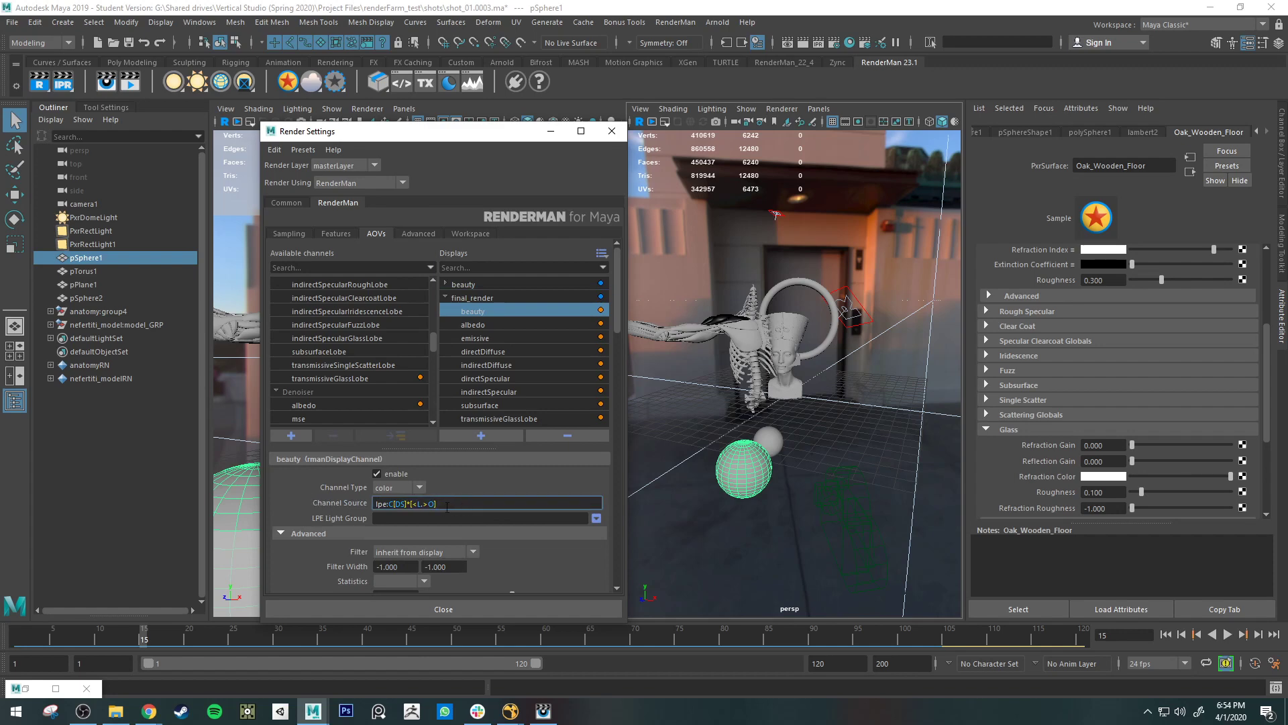
left_click_drag(449, 504, 387, 504)
left_click(465, 502)
left_click_drag(376, 504, 510, 500)
left_click(510, 501)
left_click_drag(376, 504, 593, 515)
Review final_render's OpenEXR parameters and its beauty channel, and collapse the display's channel list.
left_click(488, 296)
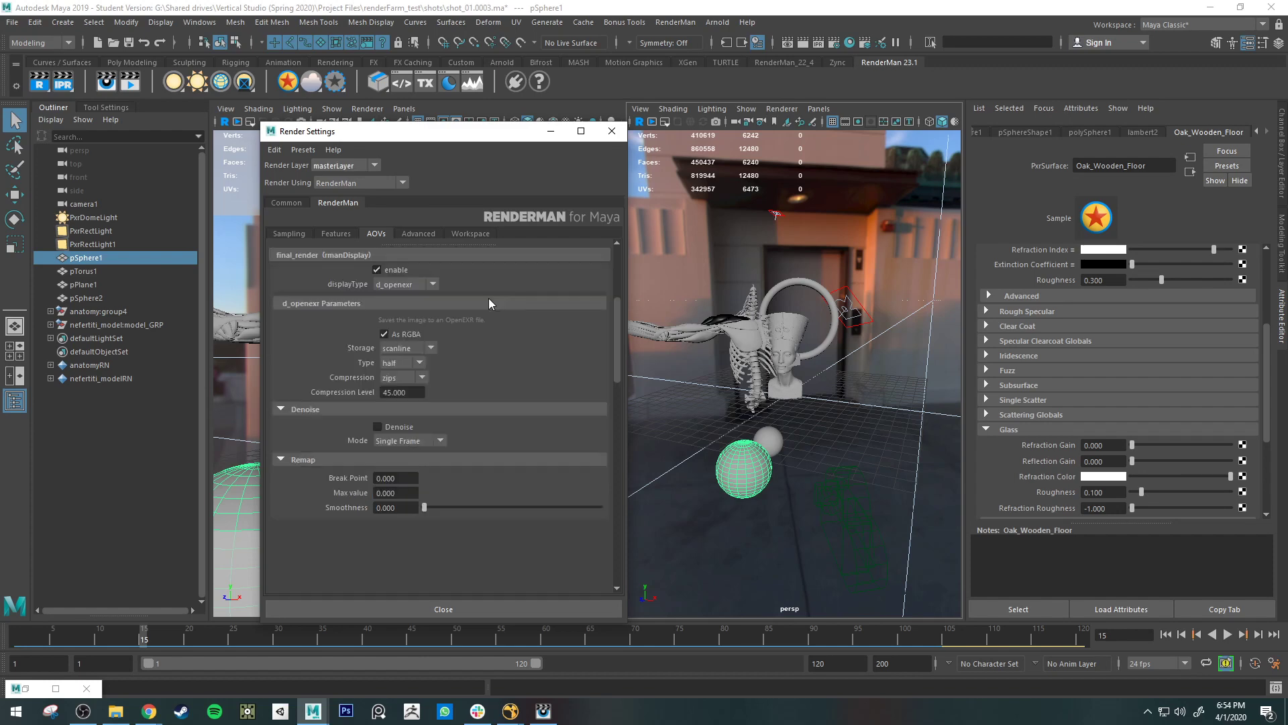
scroll(506, 315, "up", 5)
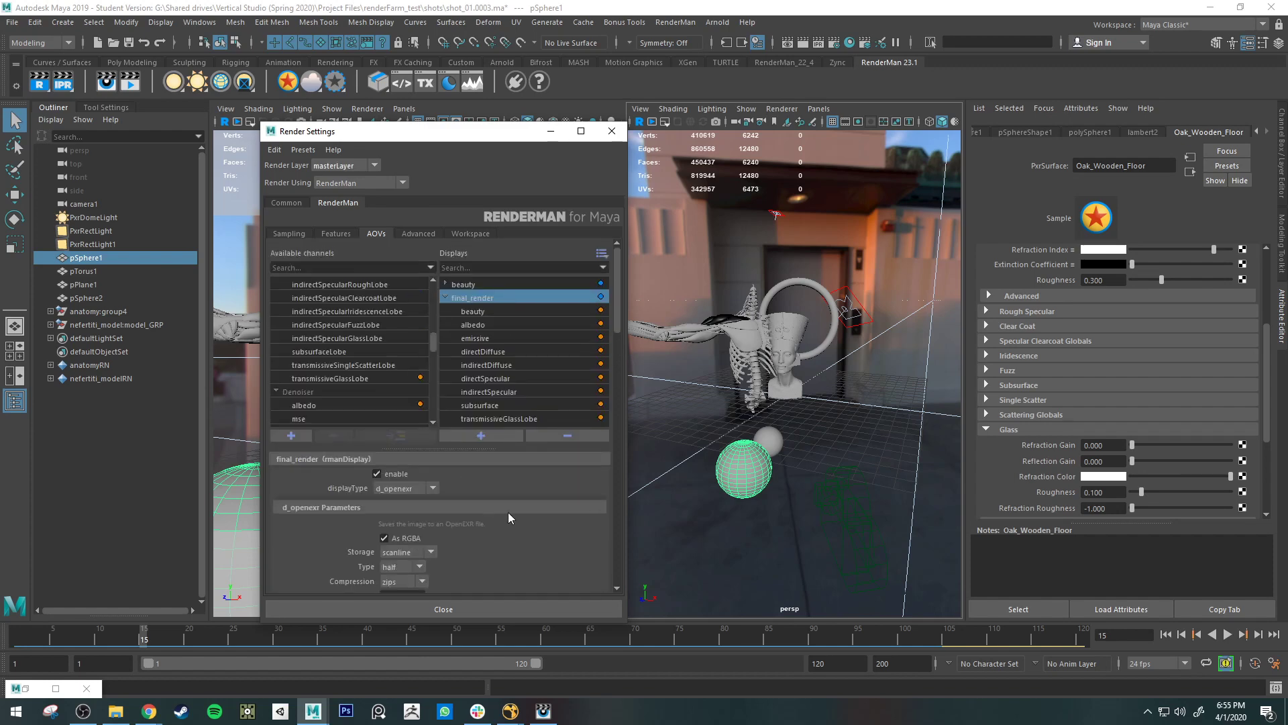
left_click(444, 297)
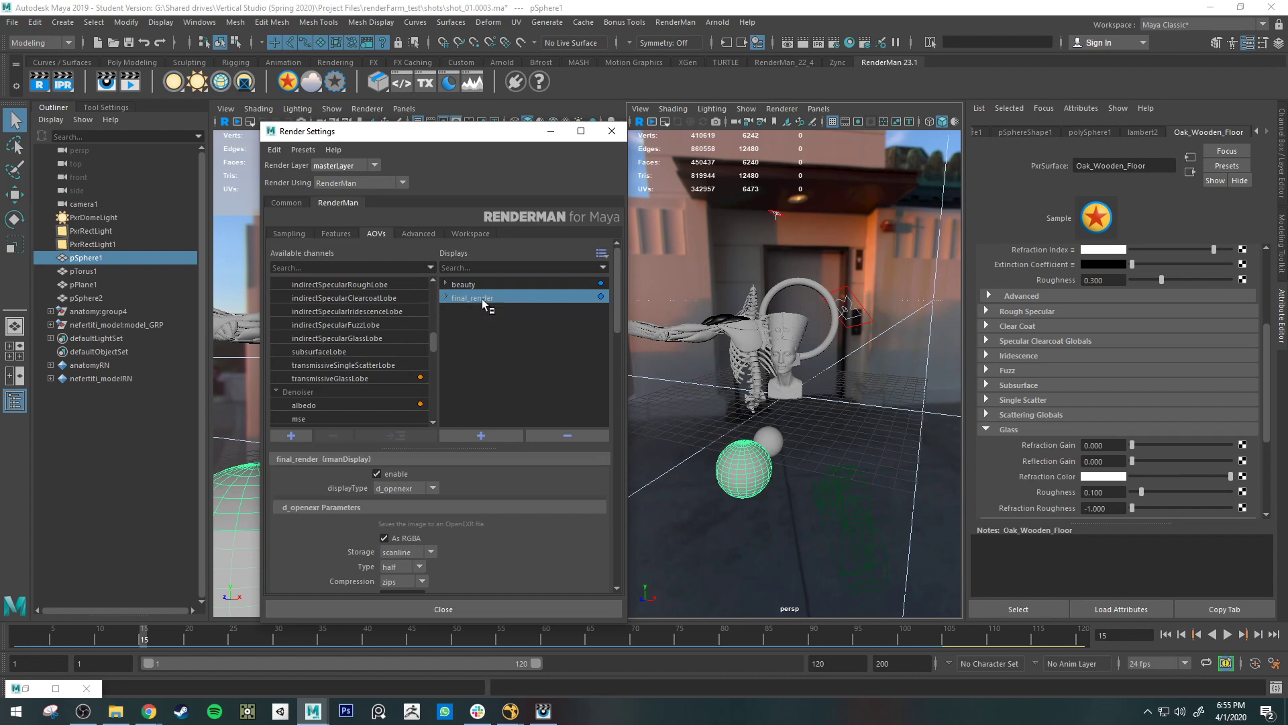
left_click(446, 297)
left_click(500, 312)
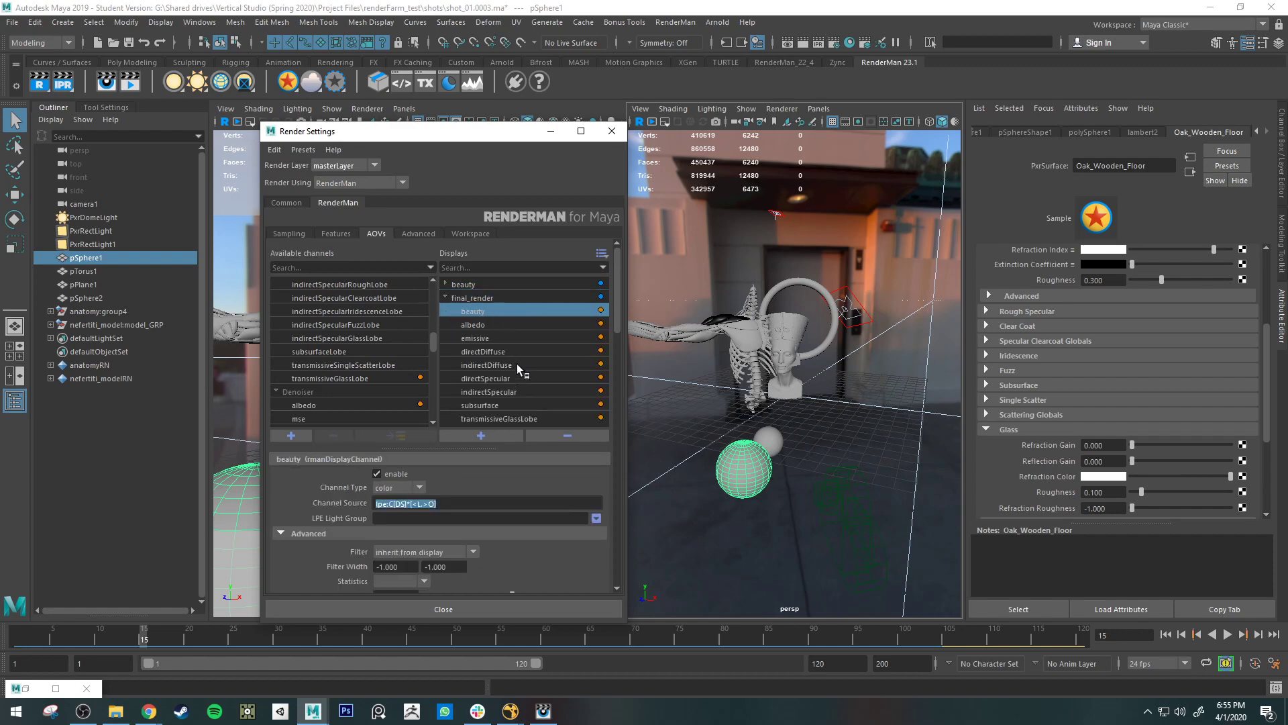
left_click(446, 297)
Set the display type of final_render to d_openexr.
left_click(478, 297)
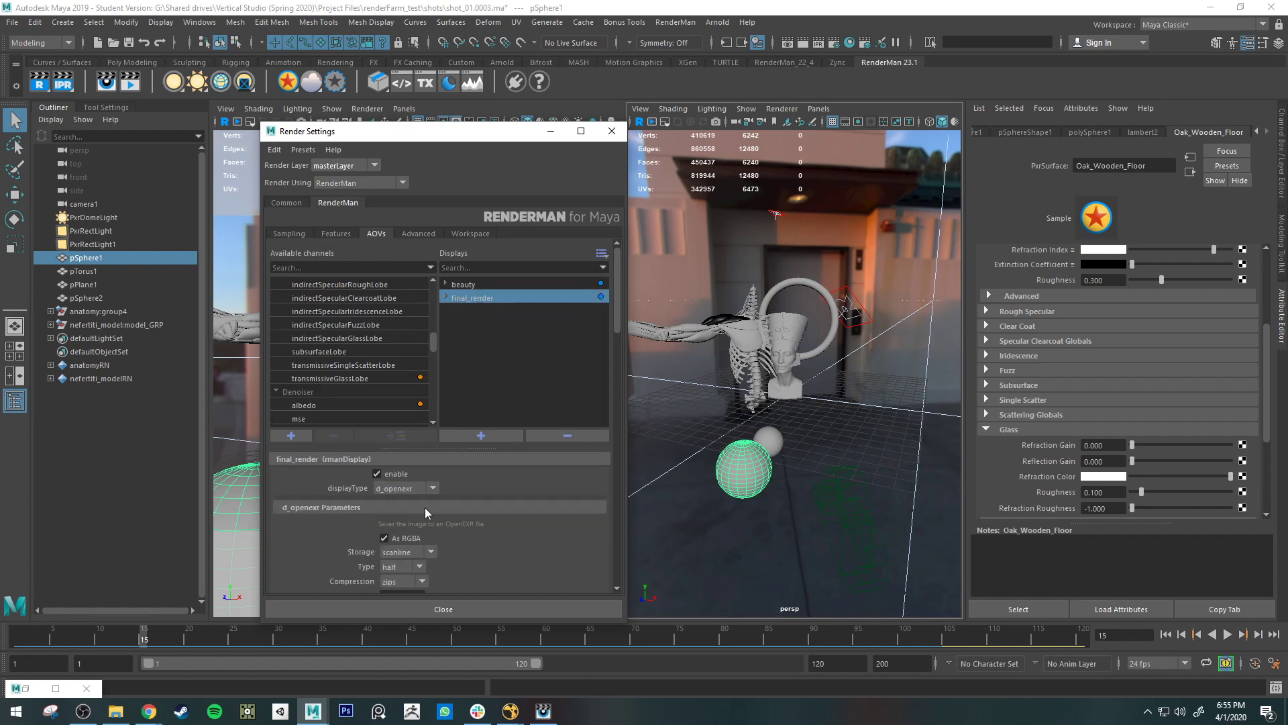
left_click(424, 486)
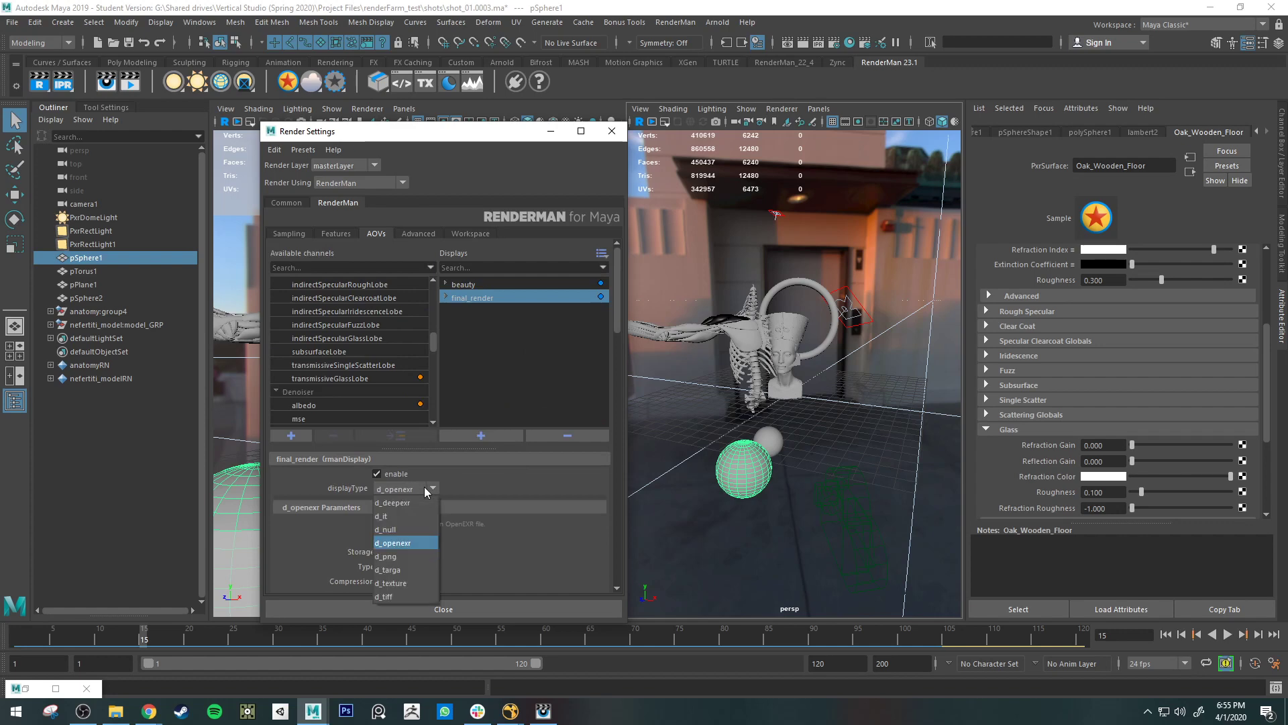
left_click(408, 544)
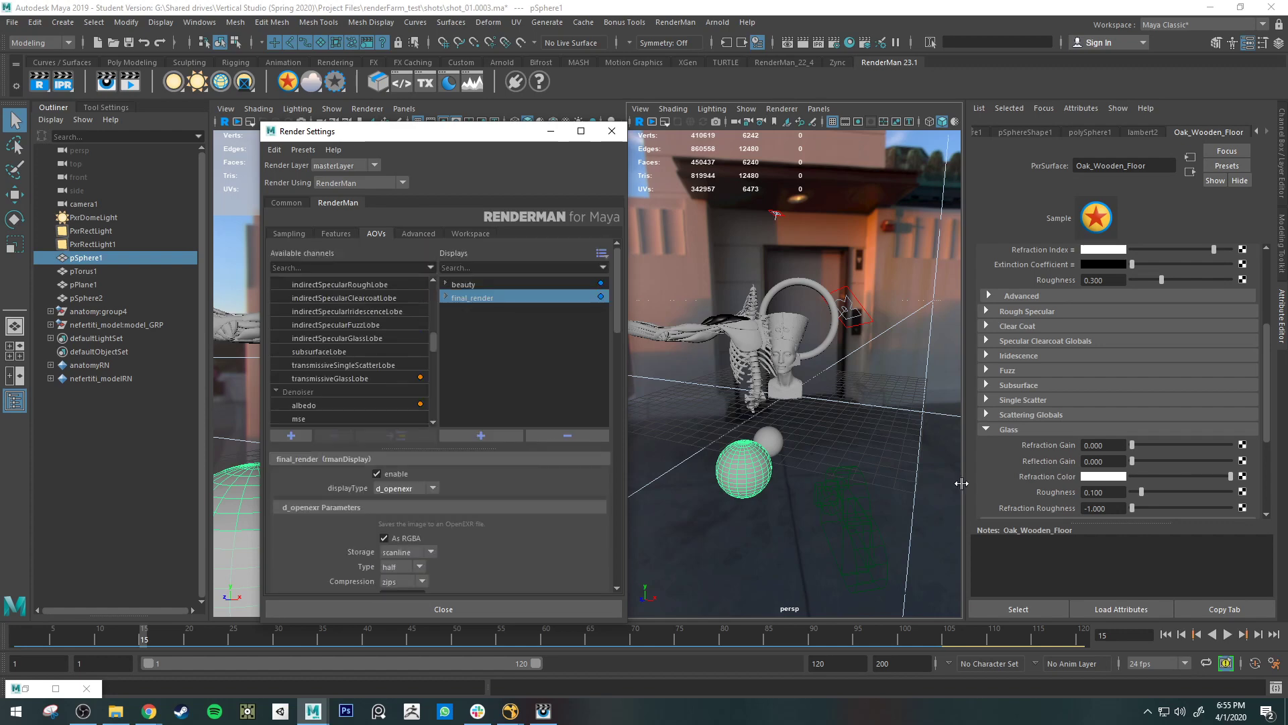